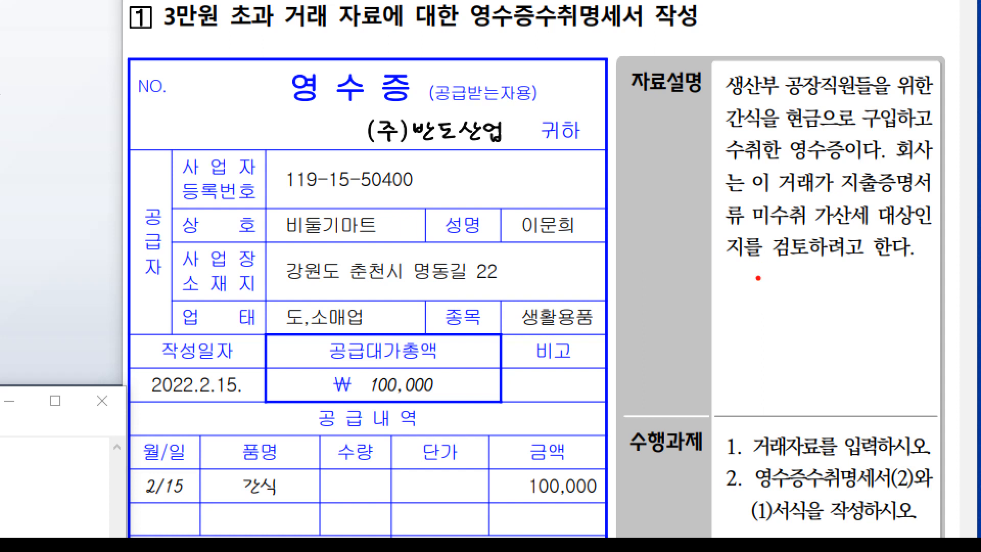
# Circle task 1 on the exam PDF and bring up Smart A's full accounting menu
pyautogui.moveTo(727, 454)
pyautogui.mouseDown()
pyautogui.moveTo(704, 449)
pyautogui.moveTo(751, 430)
pyautogui.moveTo(721, 465)
pyautogui.moveTo(815, 458)
pyautogui.mouseUp()
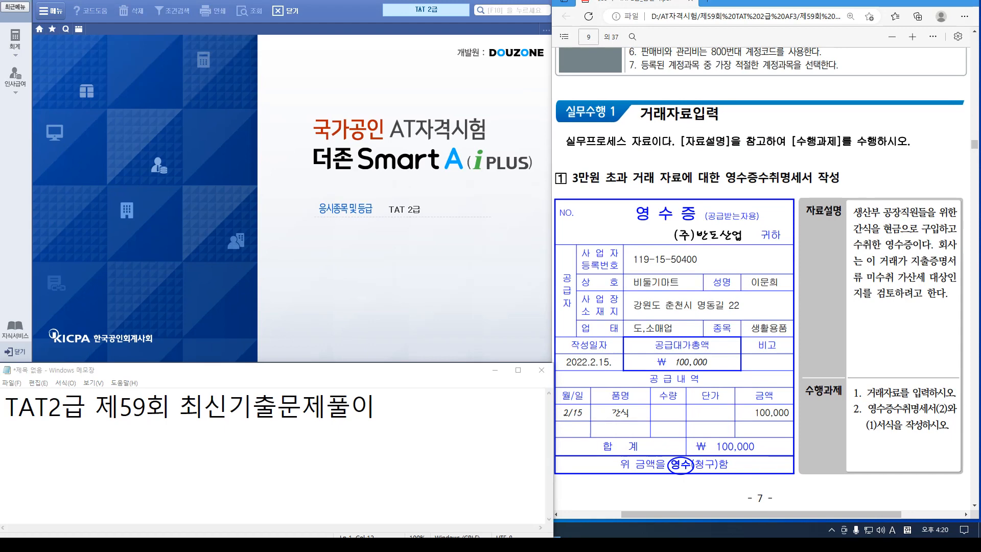
pyautogui.click(16, 40)
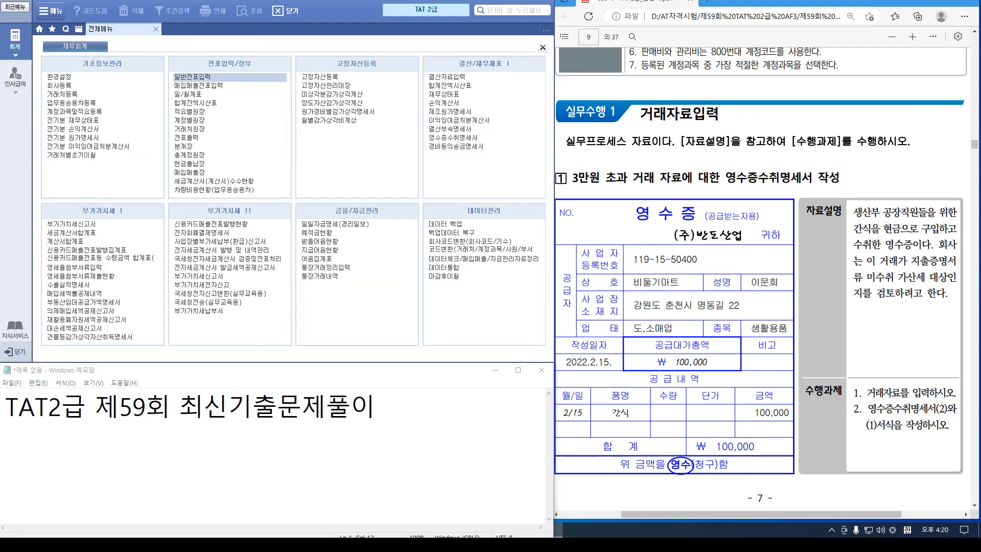
# Enter a Feb 15 cash-out (출금) voucher debiting 511 복리후생비 for 100,000
pyautogui.press('Return')
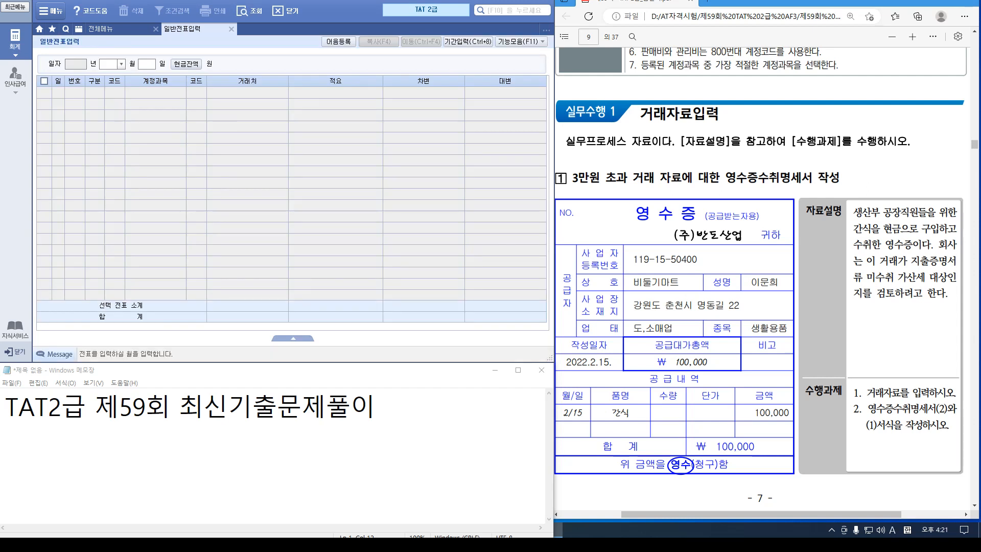
pyautogui.write('2')
pyautogui.press('Return')
pyautogui.write('15')
pyautogui.press('Return')
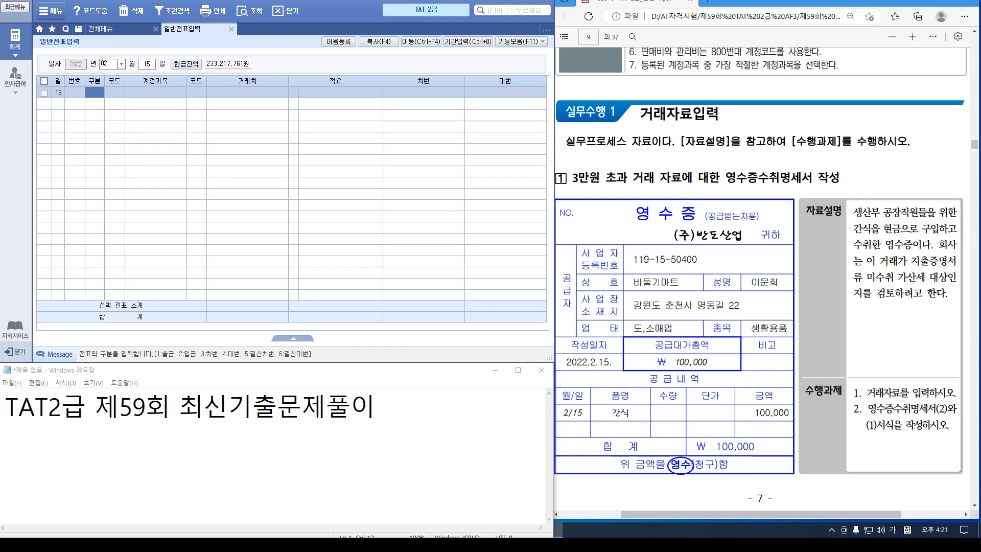
pyautogui.write('1')
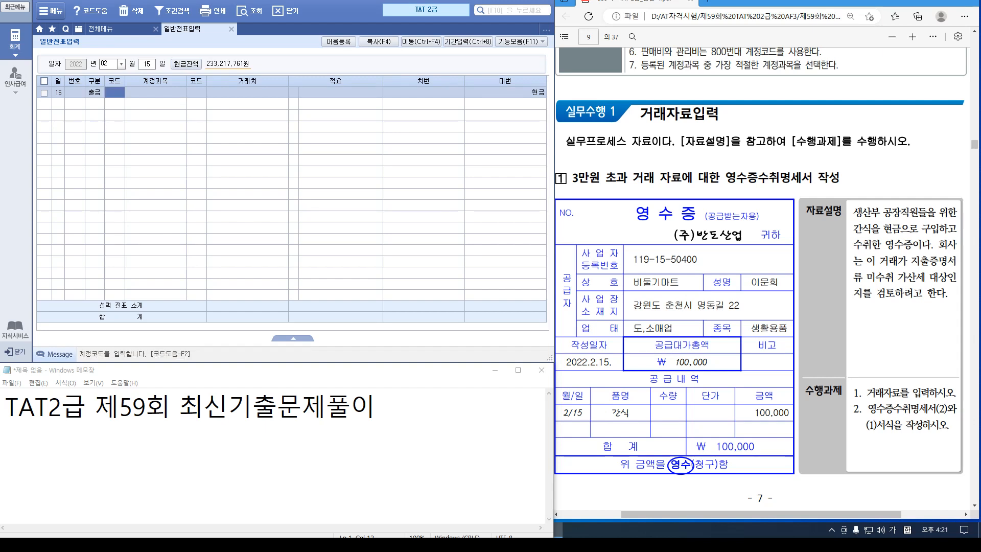
pyautogui.write('511')
pyautogui.press('Return')
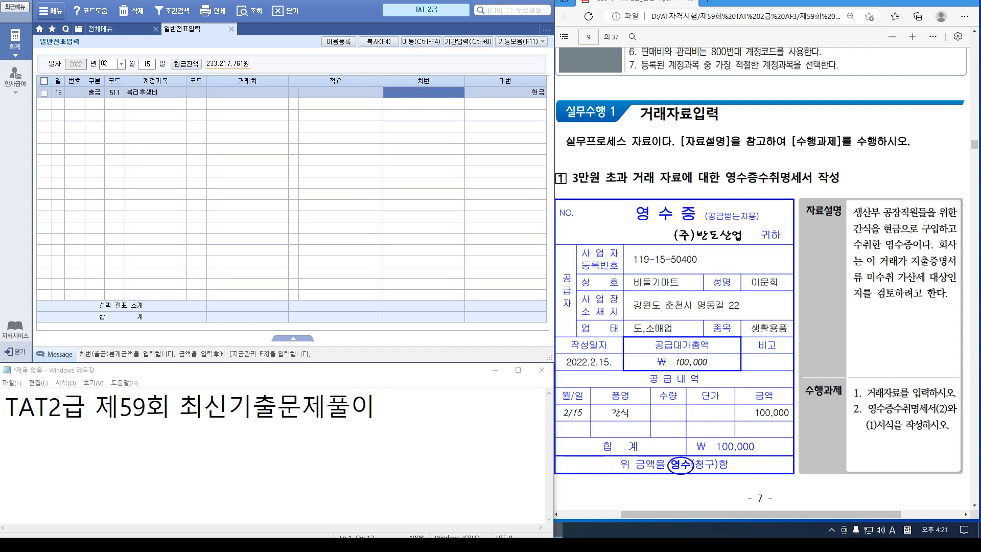
pyautogui.write('100000')
pyautogui.press('Return')
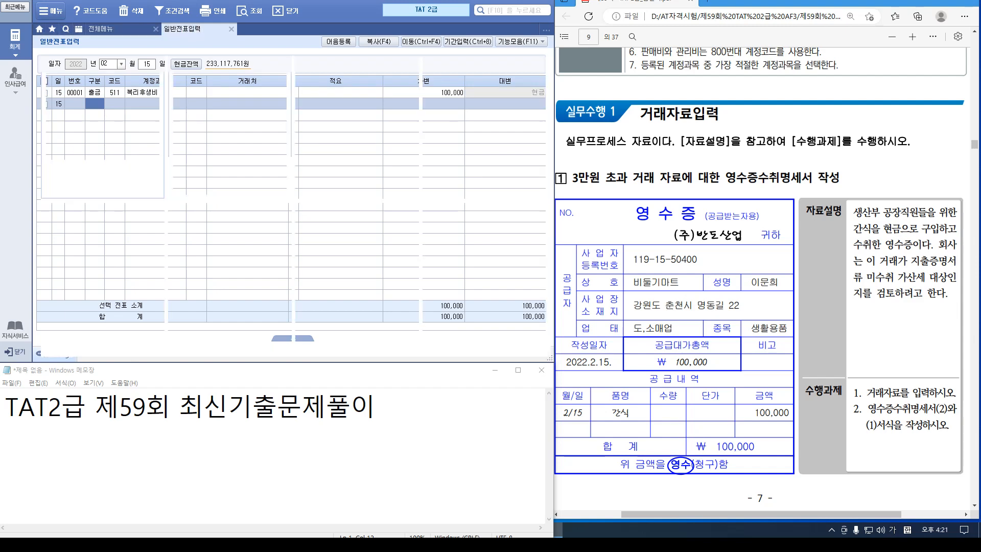
pyautogui.click(51, 10)
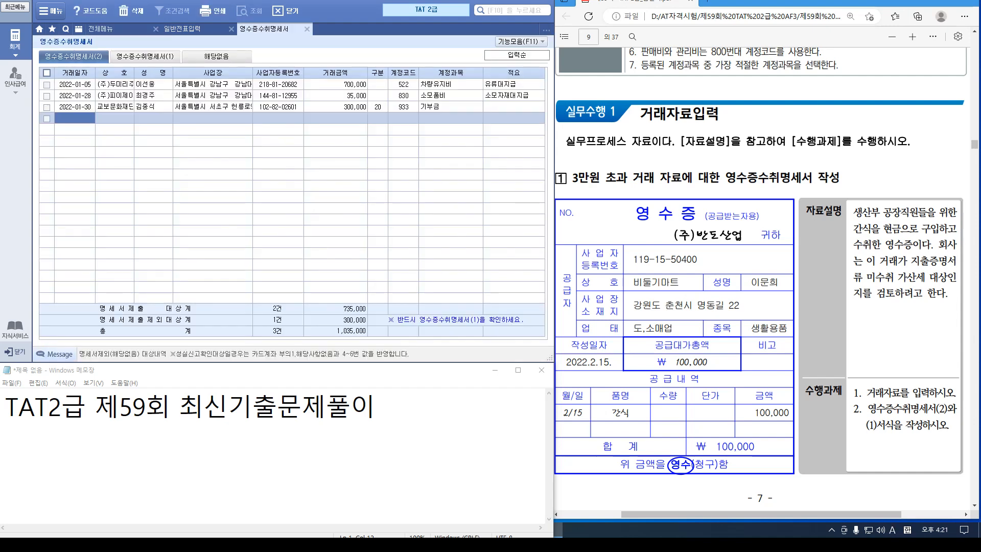
# Start a 2022-02-15 receipt row for 비둘기마트 with its owner, address and registration number
pyautogui.write('0215')
pyautogui.press('Return')
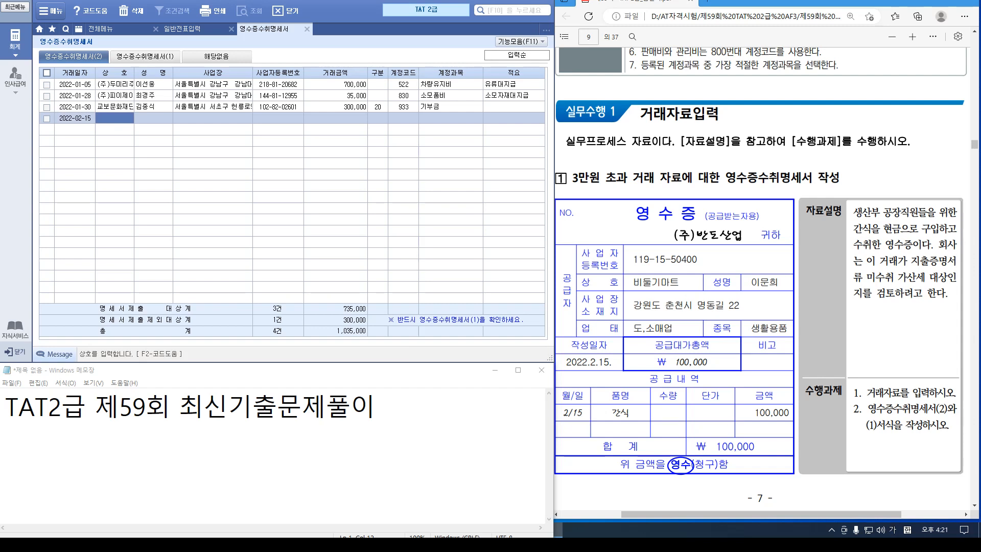
pyautogui.write('비둘기마트')
pyautogui.press('Return')
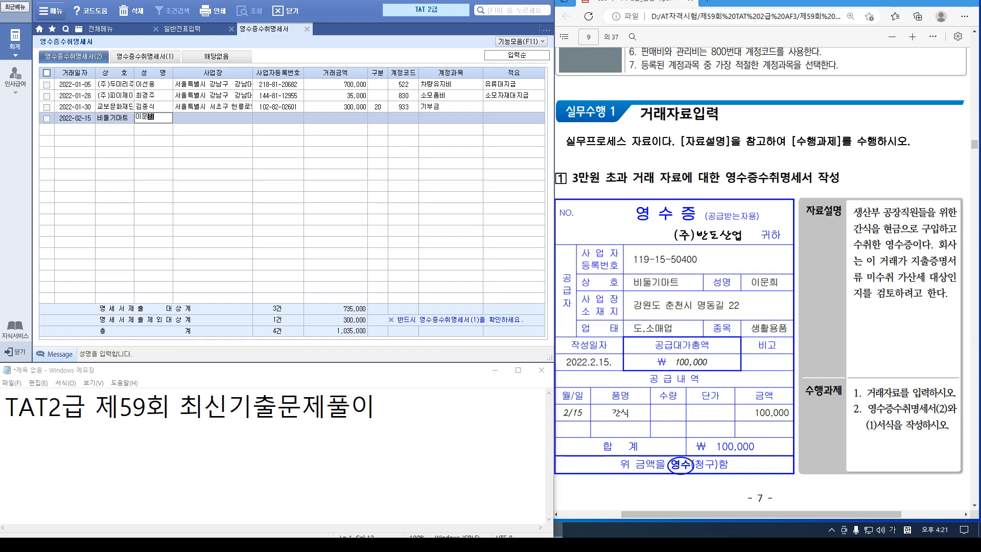
pyautogui.press('Return')
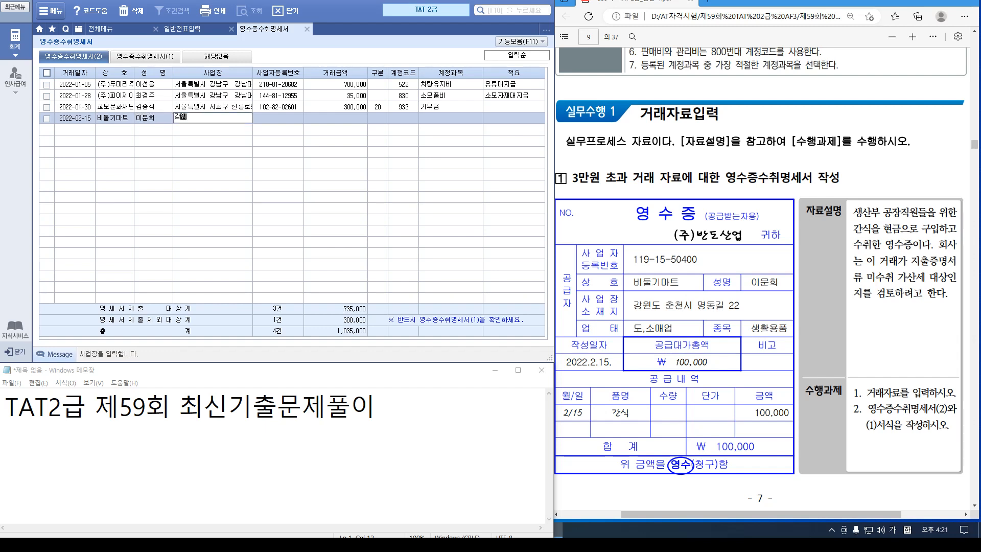
pyautogui.press('Return')
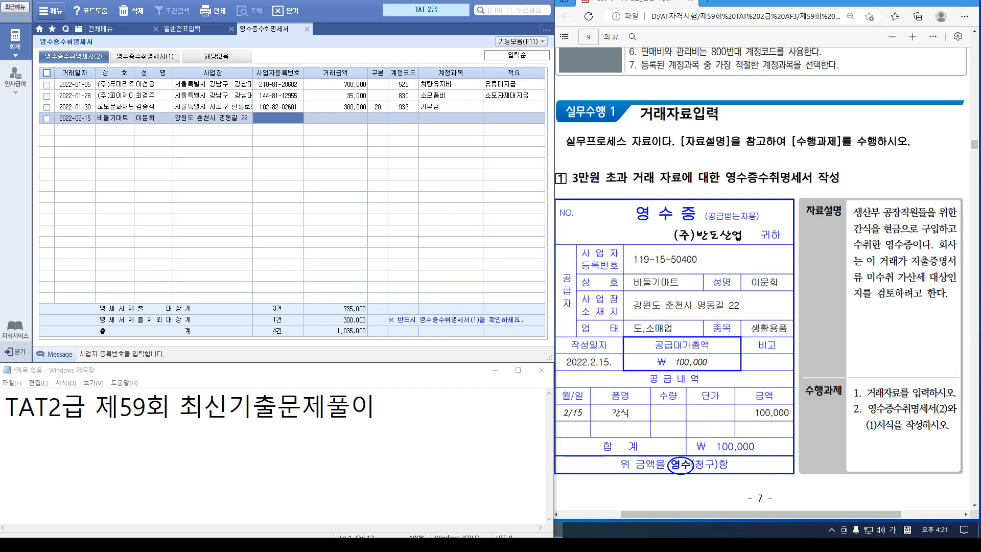
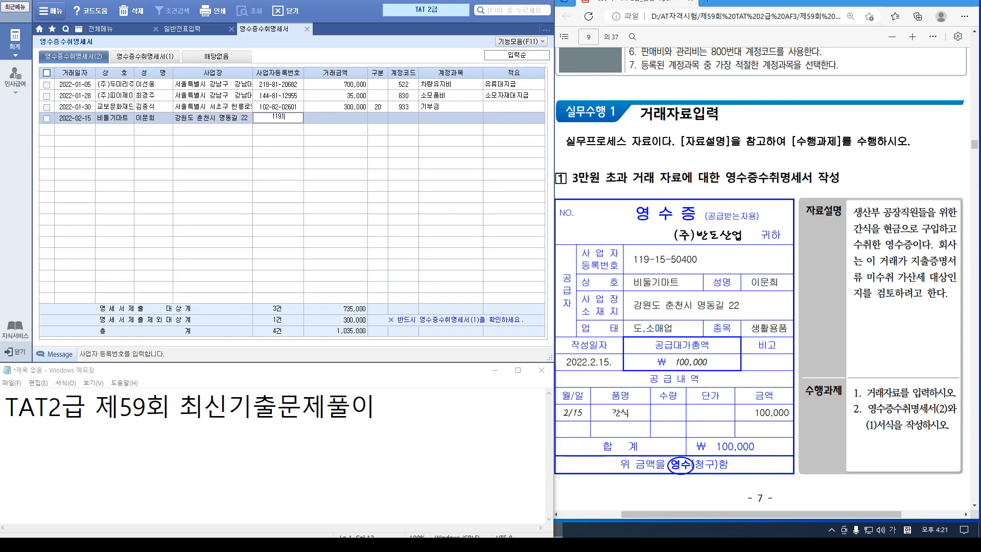
pyautogui.press('Return')
# Give the receipt a 100,000 amount, account 511 복리후생비 and a factory-staff remark
pyautogui.write('100000')
pyautogui.press('Return')
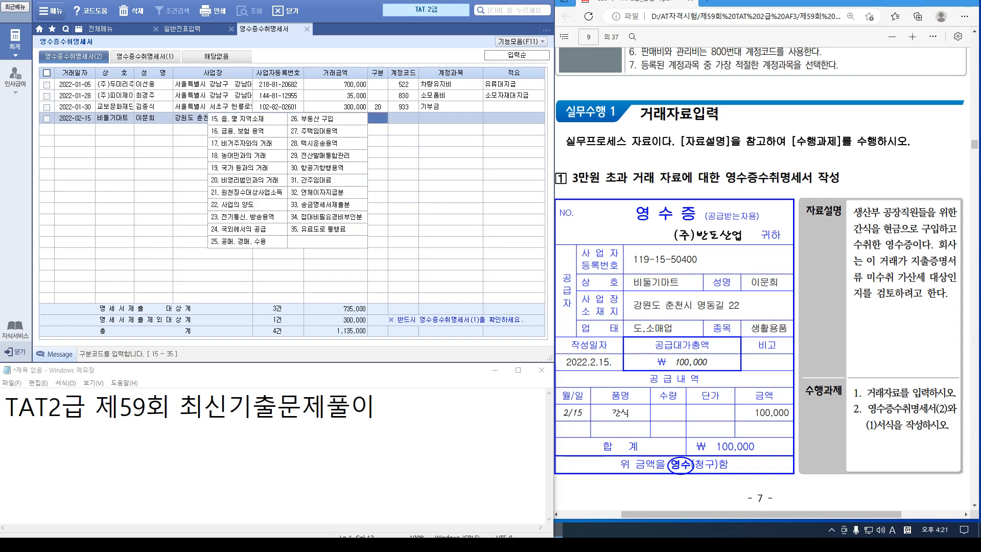
pyautogui.press('Return')
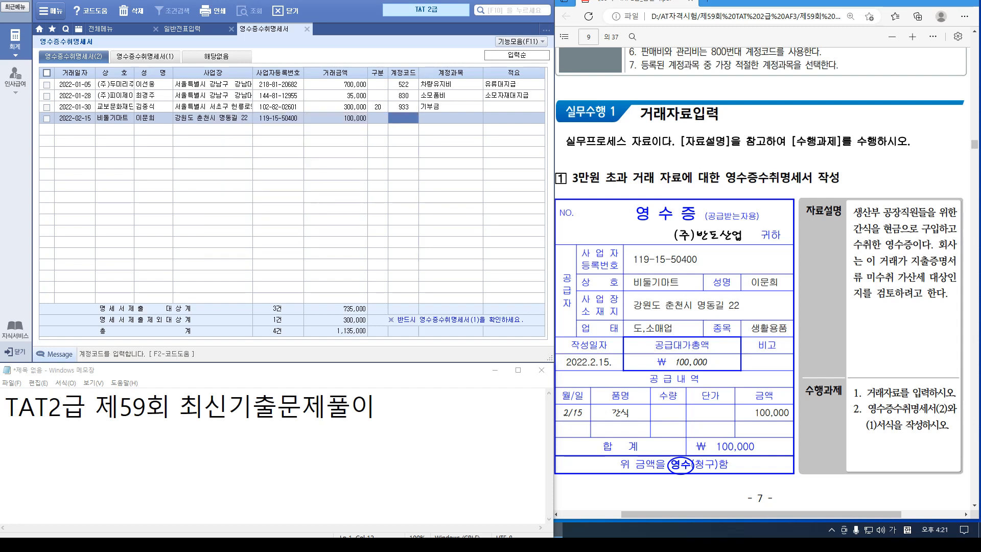
pyautogui.write('511')
pyautogui.press('Return')
pyautogui.press('Return')
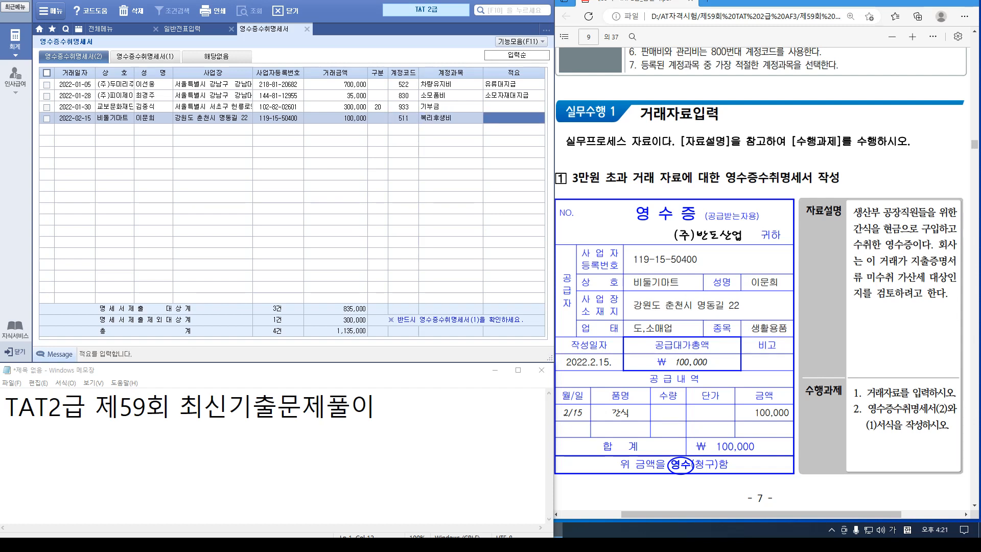
pyautogui.write('생산부 공')
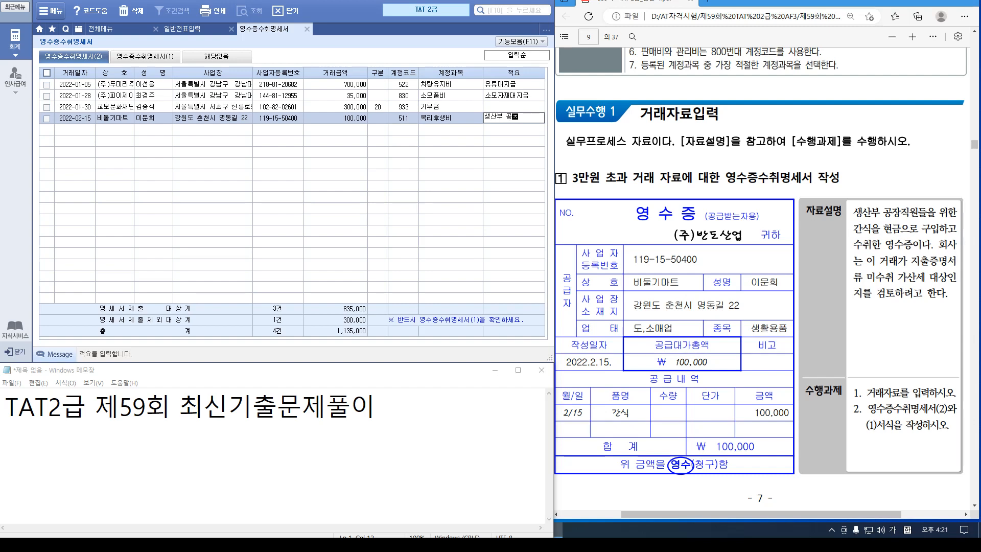
pyautogui.write('장직원 가')
pyautogui.press('Return')
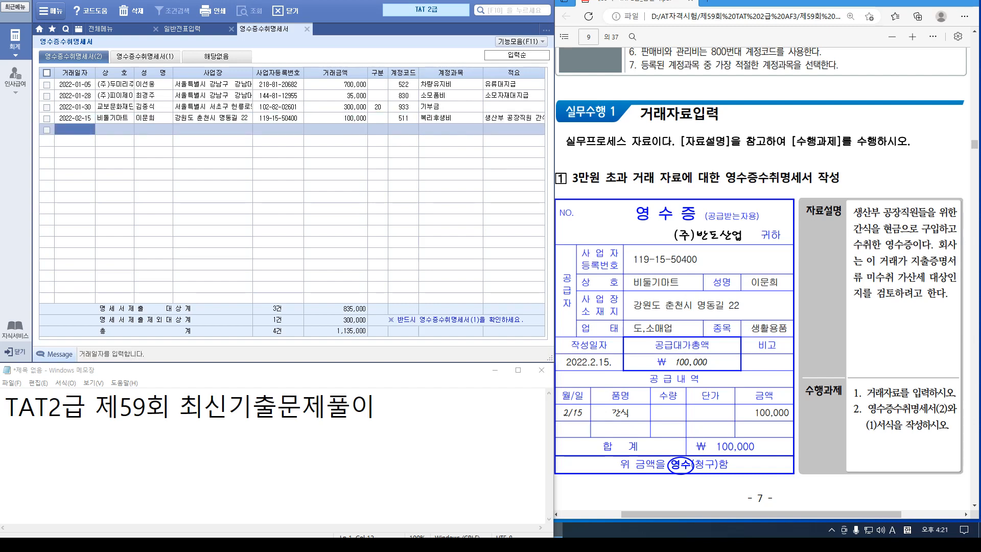
pyautogui.click(145, 56)
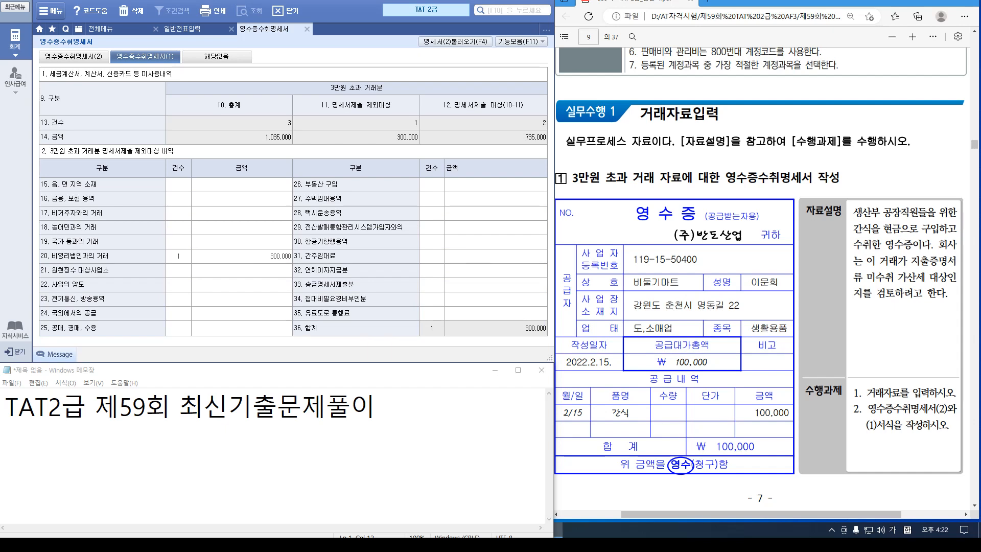
# Reload statement (2) into summary (1), totalling 1,135,000, and check the answer key
pyautogui.press('F4')
pyautogui.scroll(-5, 761, 276)
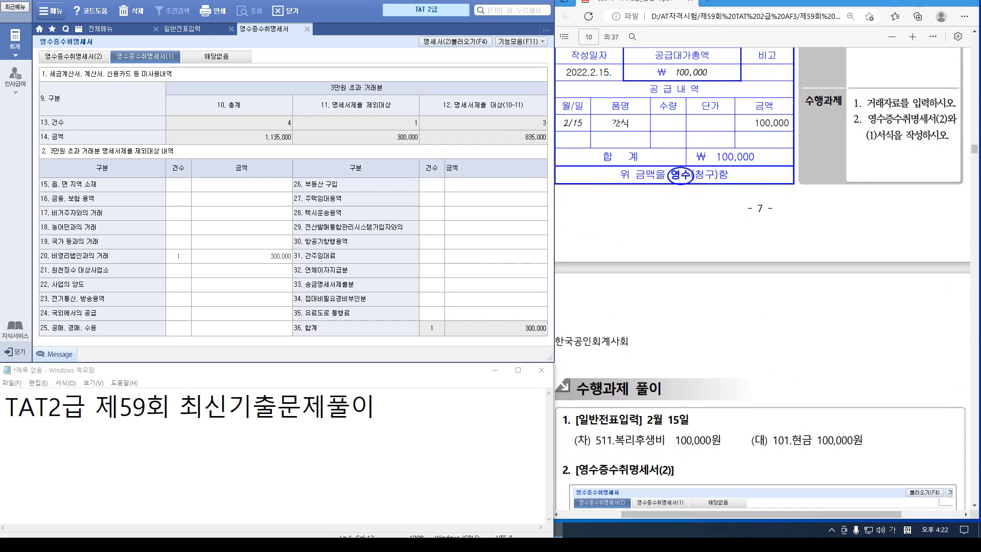
pyautogui.scroll(-5, 761, 276)
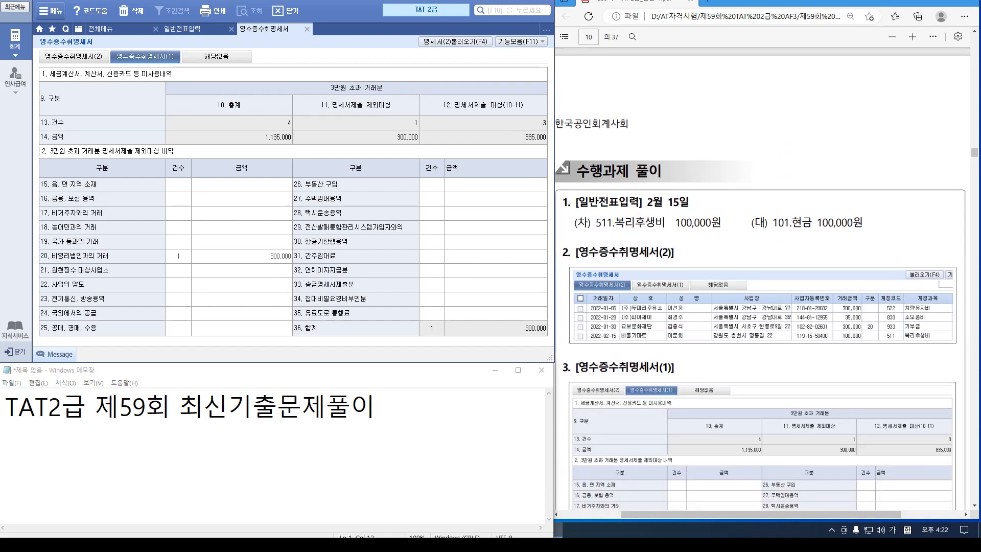
pyautogui.scroll(-10, 761, 276)
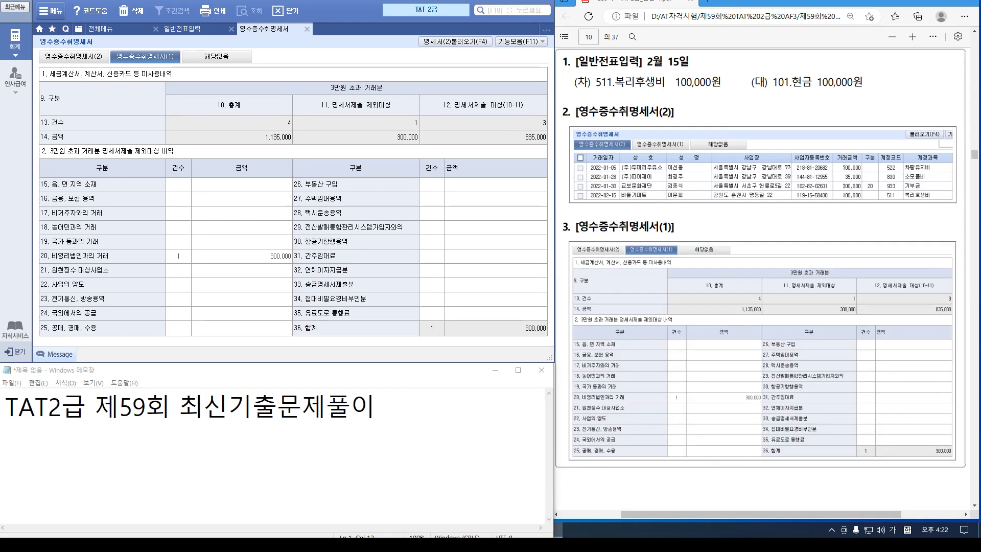
pyautogui.scroll(-1, 761, 276)
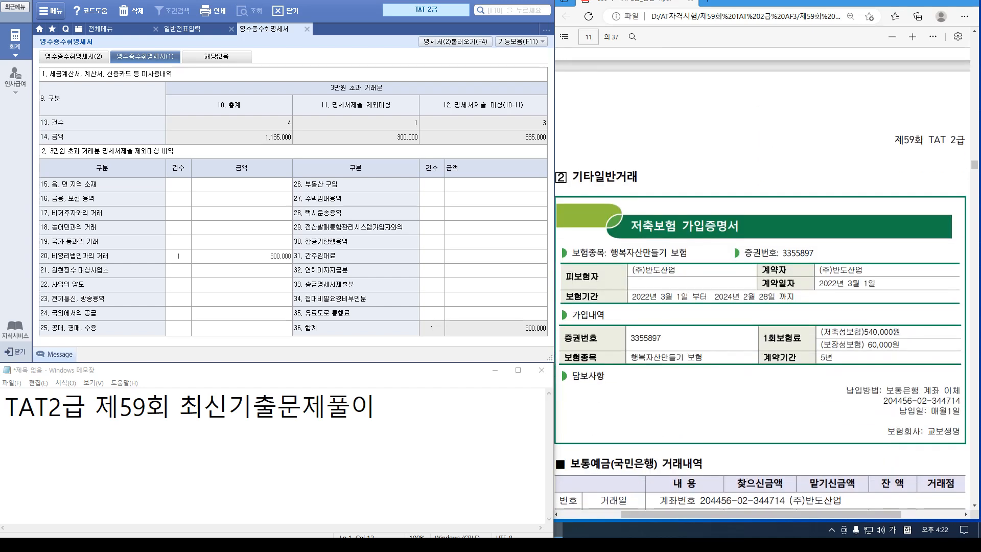
pyautogui.scroll(-2, 761, 276)
pyautogui.scroll(-2, 761, 276)
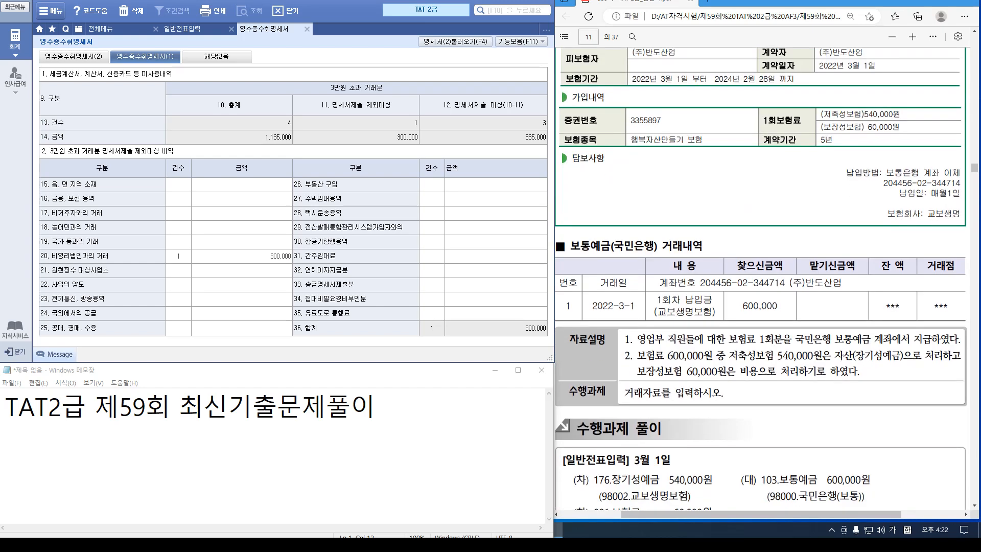
pyautogui.scroll(1, 761, 275)
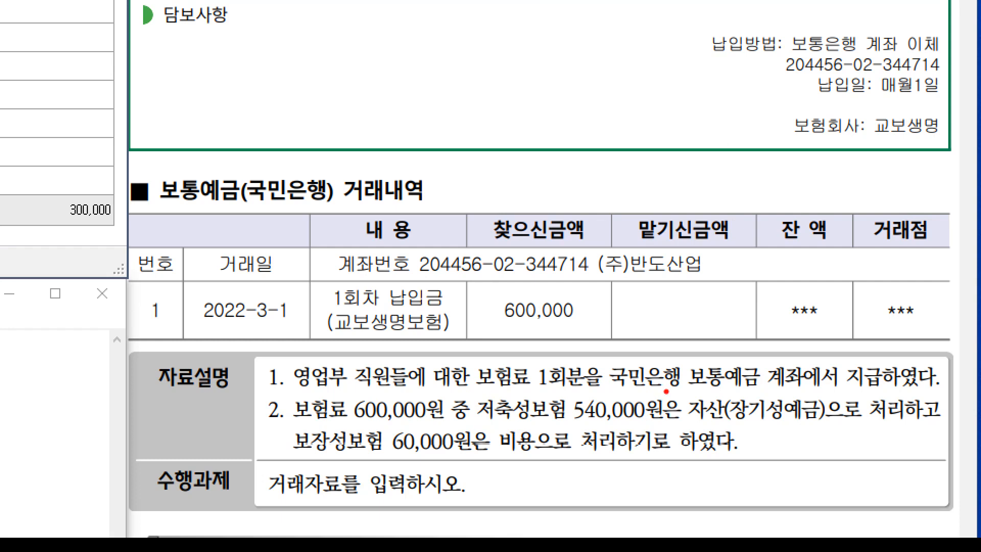
pyautogui.moveTo(336, 424); pyautogui.dragTo(382, 423)
pyautogui.moveTo(470, 424); pyautogui.dragTo(553, 433)
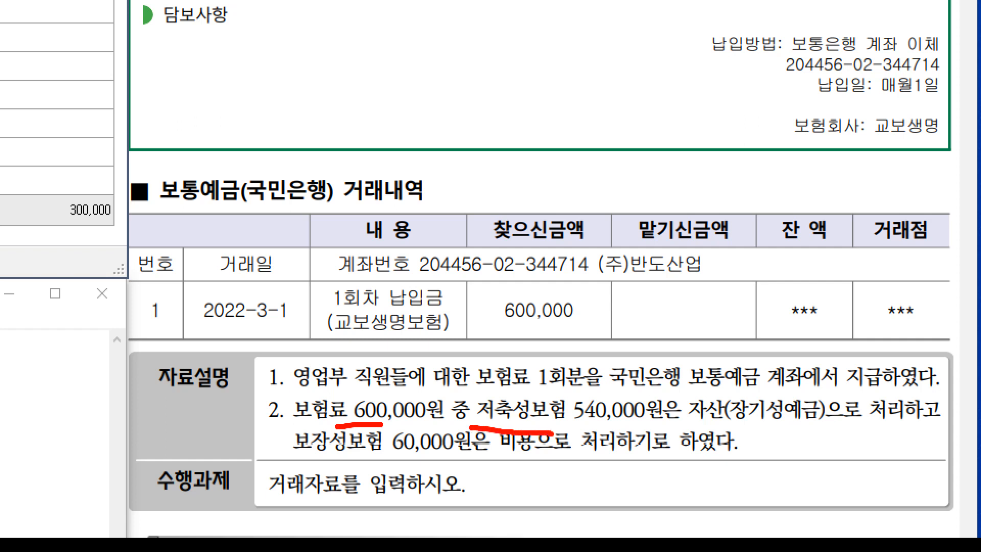
pyautogui.moveTo(716, 424); pyautogui.dragTo(806, 434)
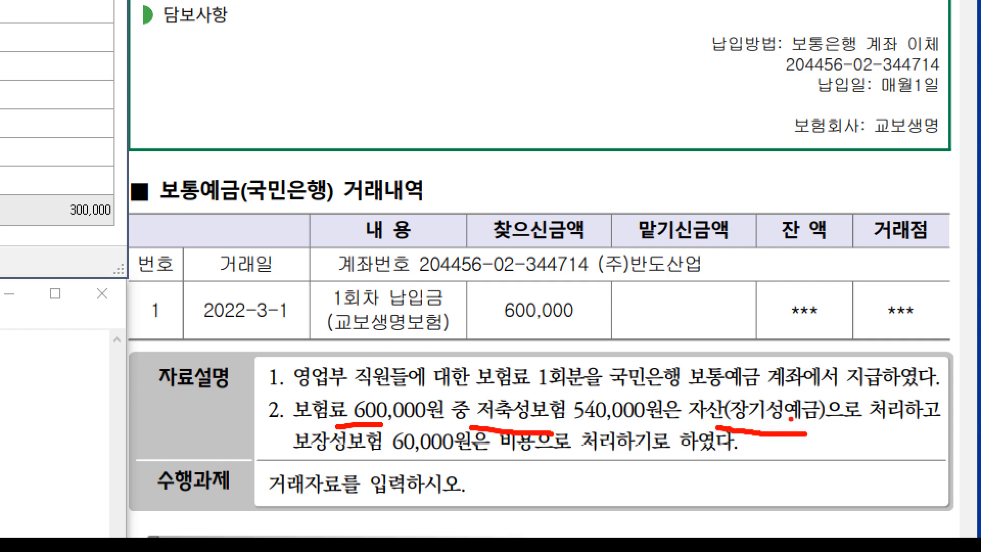
pyautogui.moveTo(371, 466); pyautogui.dragTo(473, 459)
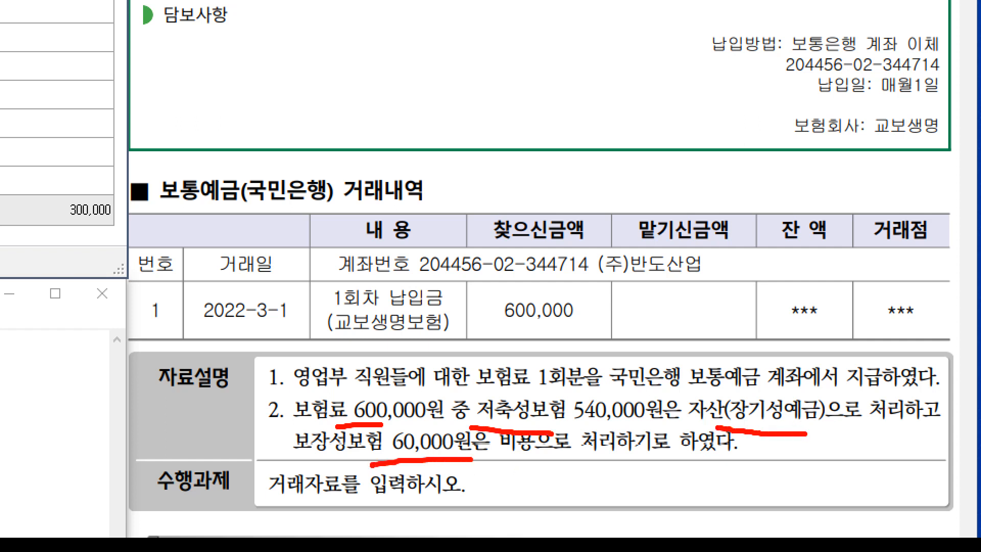
pyautogui.moveTo(354, 395)
pyautogui.mouseDown()
pyautogui.moveTo(264, 382)
pyautogui.moveTo(342, 347)
pyautogui.moveTo(337, 390)
pyautogui.mouseUp()
pyautogui.moveTo(507, 457); pyautogui.dragTo(571, 459)
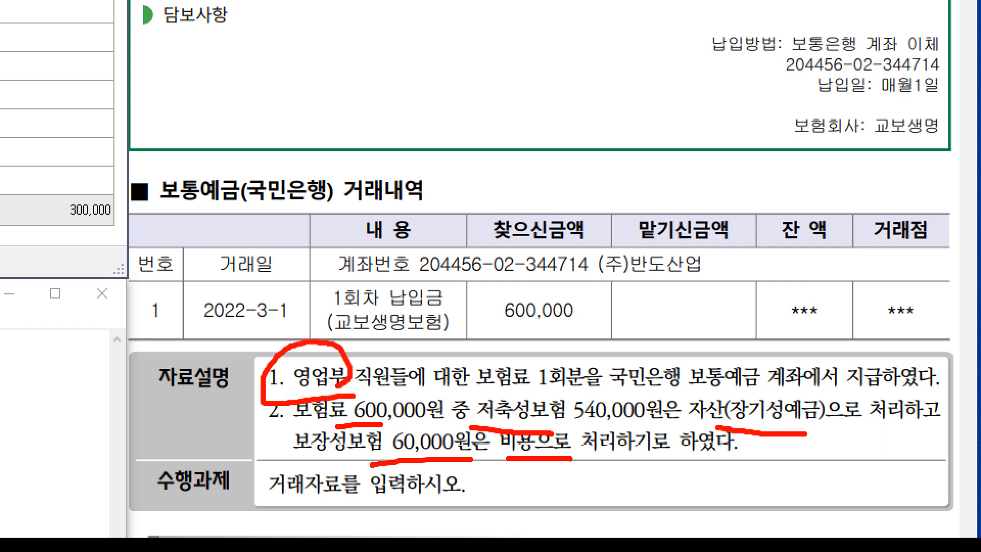
pyautogui.press('Escape')
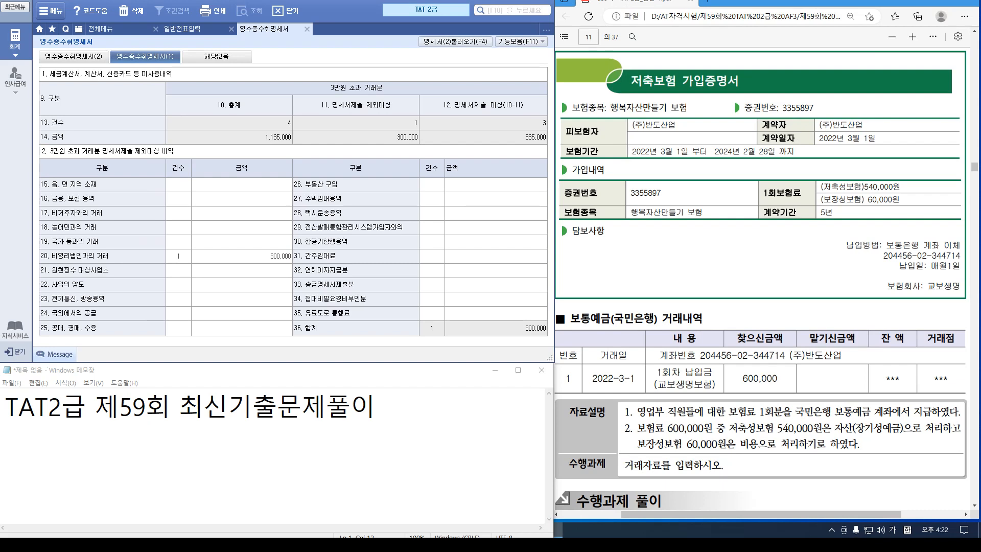
# Close the receipt statement with changes saved and start a voucher dated March 1
pyautogui.click(182, 29)
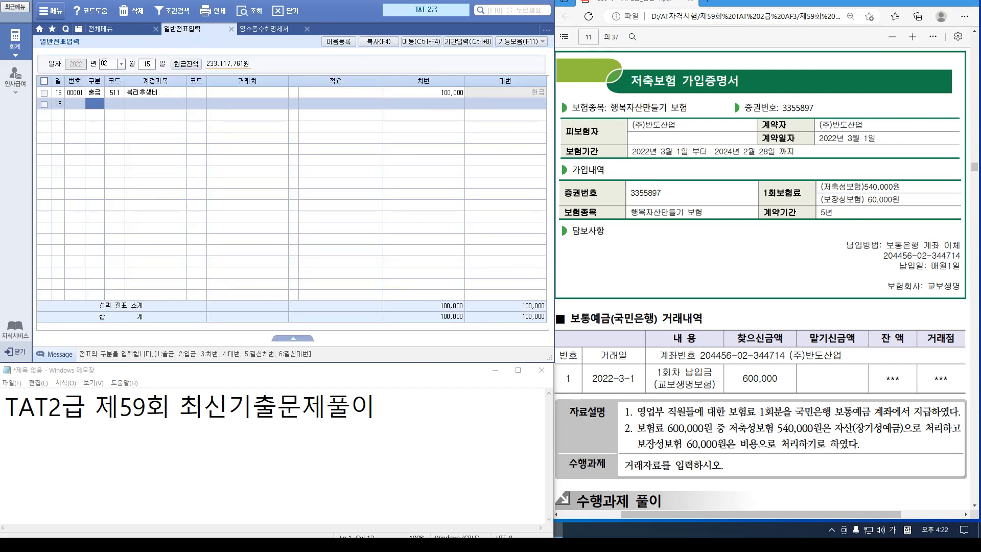
pyautogui.click(306, 29)
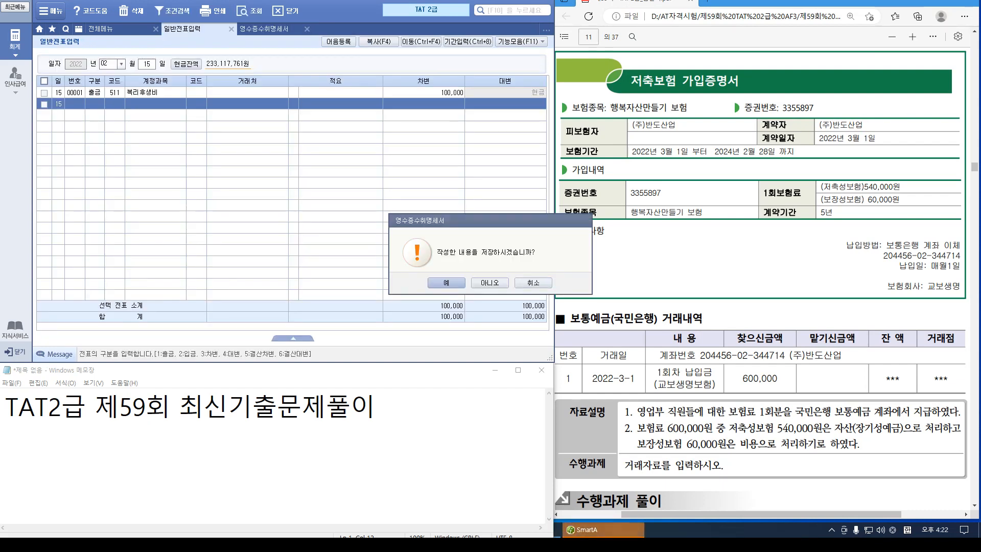
pyautogui.press('Return')
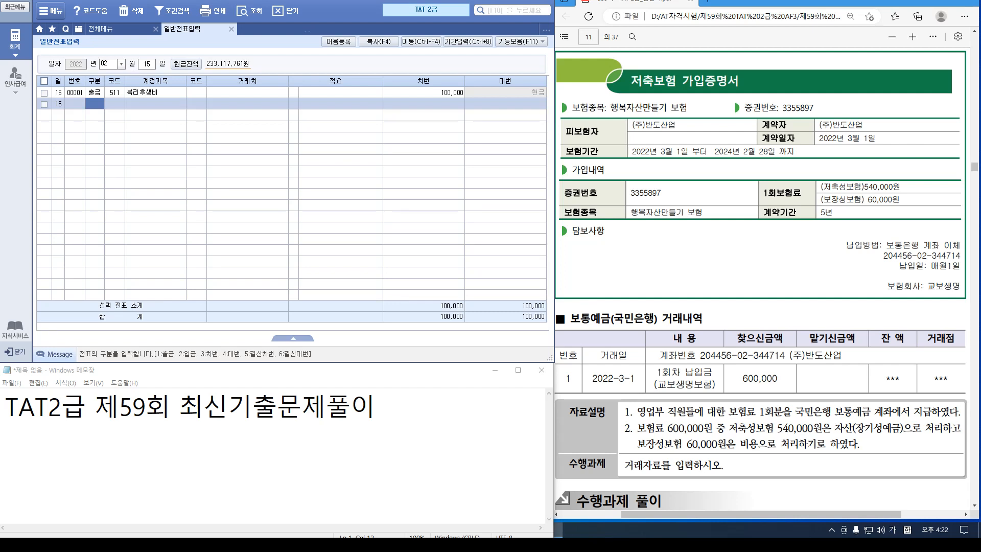
pyautogui.write('03')
pyautogui.press('Return')
pyautogui.write('01')
pyautogui.press('Return')
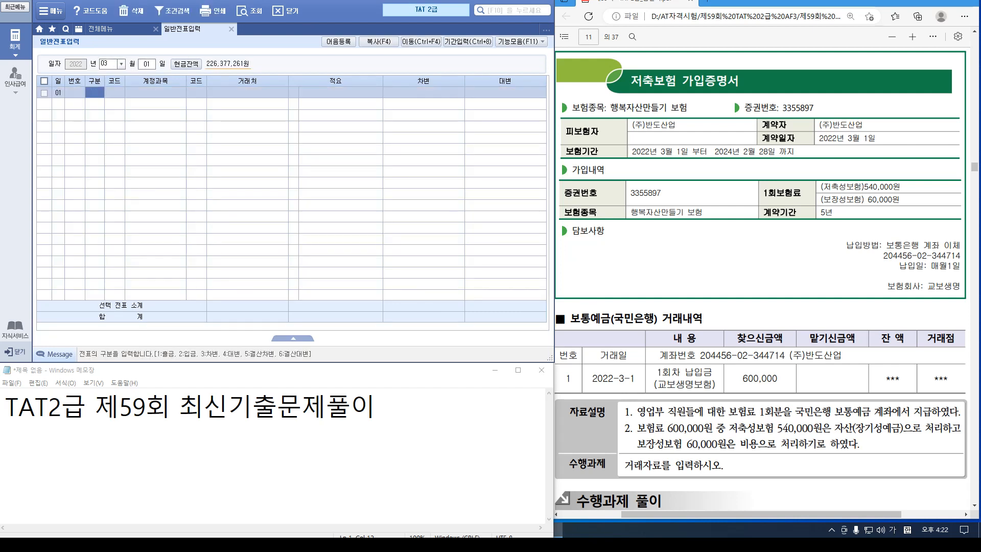
# Credit 103 보통예금 for 600,000 with partner 국민은행(보통)
pyautogui.write('4')
pyautogui.press('Return')
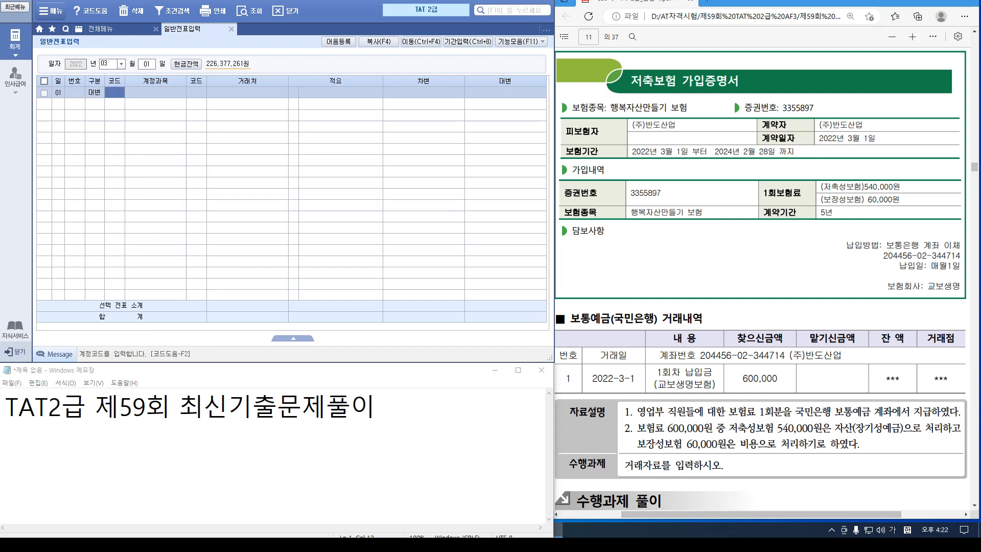
pyautogui.press('Hangul')
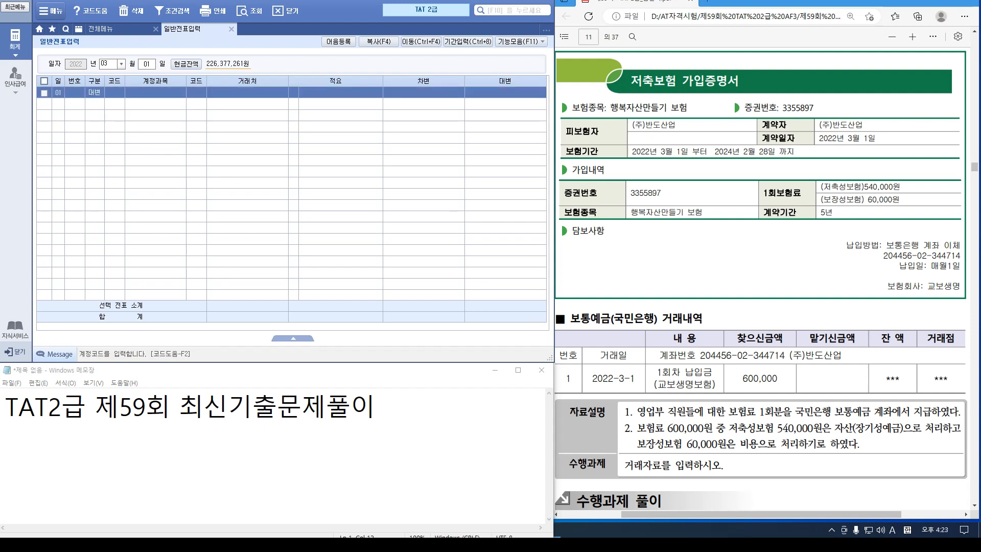
pyautogui.write('103')
pyautogui.press('Return')
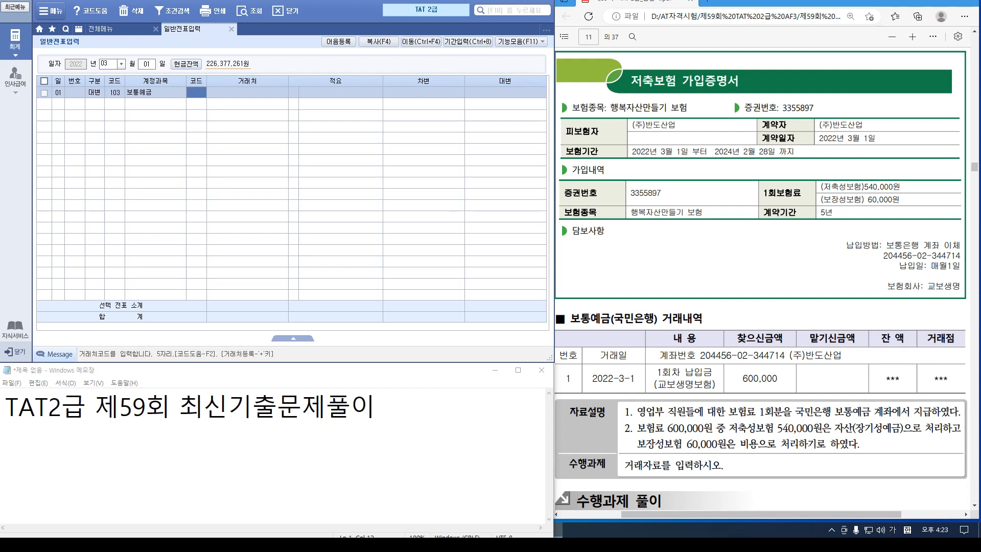
pyautogui.press('F2')
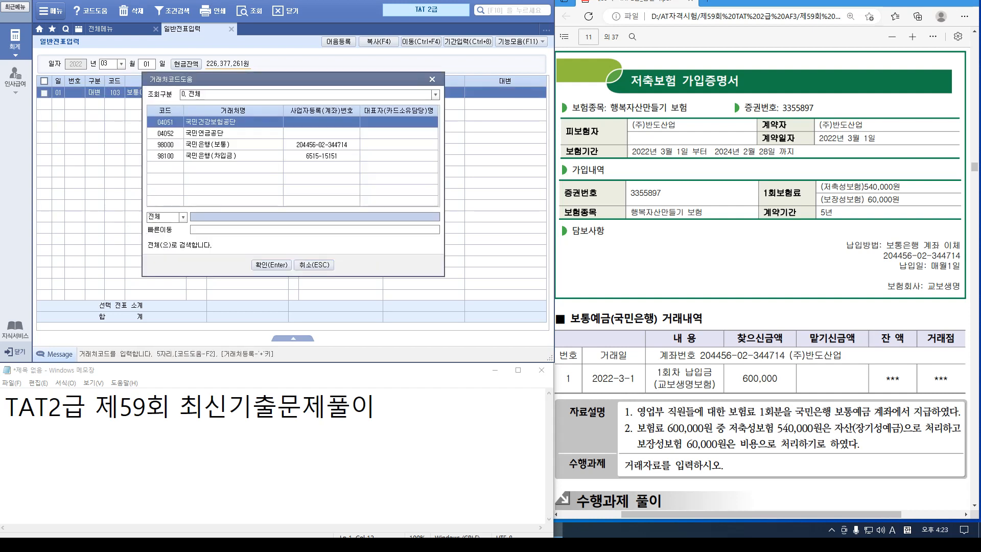
pyautogui.press('Down')
pyautogui.press('Down')
pyautogui.press('Return')
pyautogui.press('Return')
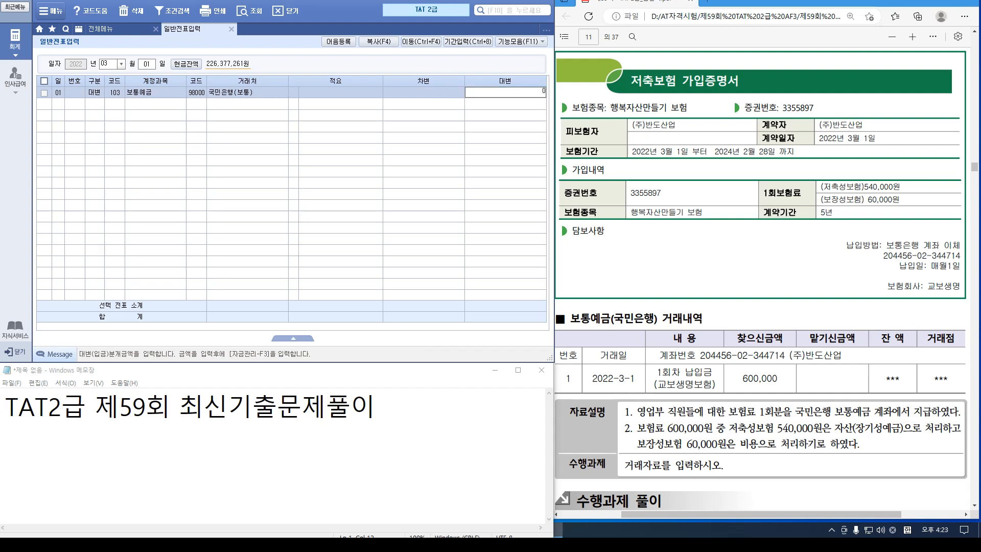
pyautogui.write('6000000')
pyautogui.press('Return')
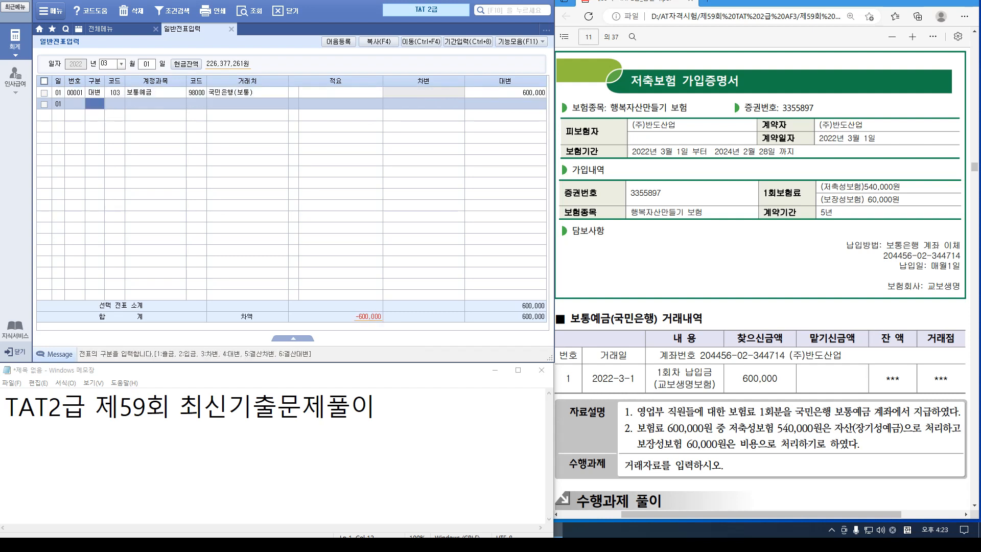
# Debit 장기성예금 540,000 with partner 98002 교보생명보험
pyautogui.write('3')
pyautogui.press('Return')
pyautogui.write('장기')
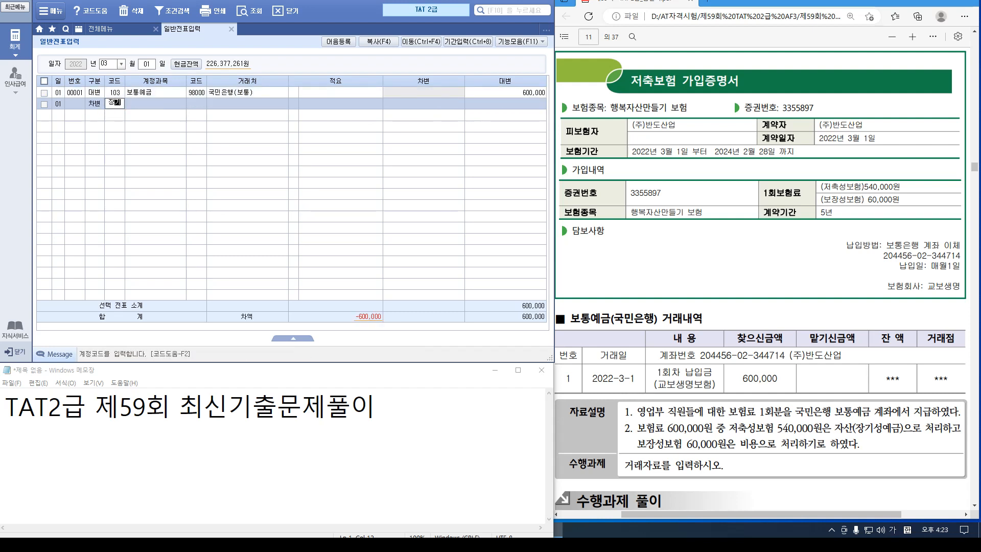
pyautogui.press('Return')
pyautogui.press('Return')
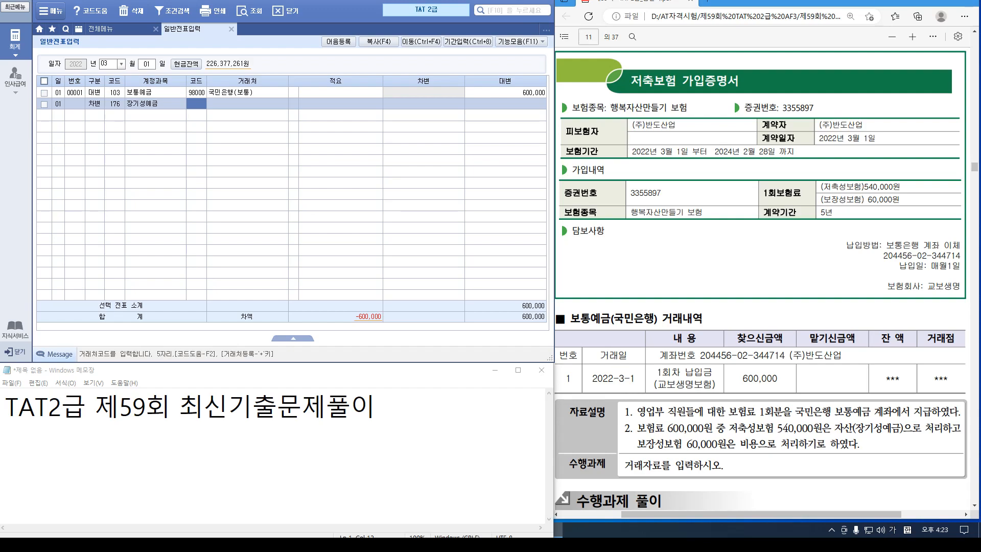
pyautogui.hotkey('ctrl', '1')
pyautogui.moveTo(732, 249)
pyautogui.mouseDown()
pyautogui.moveTo(934, 265)
pyautogui.moveTo(976, 301)
pyautogui.mouseUp()
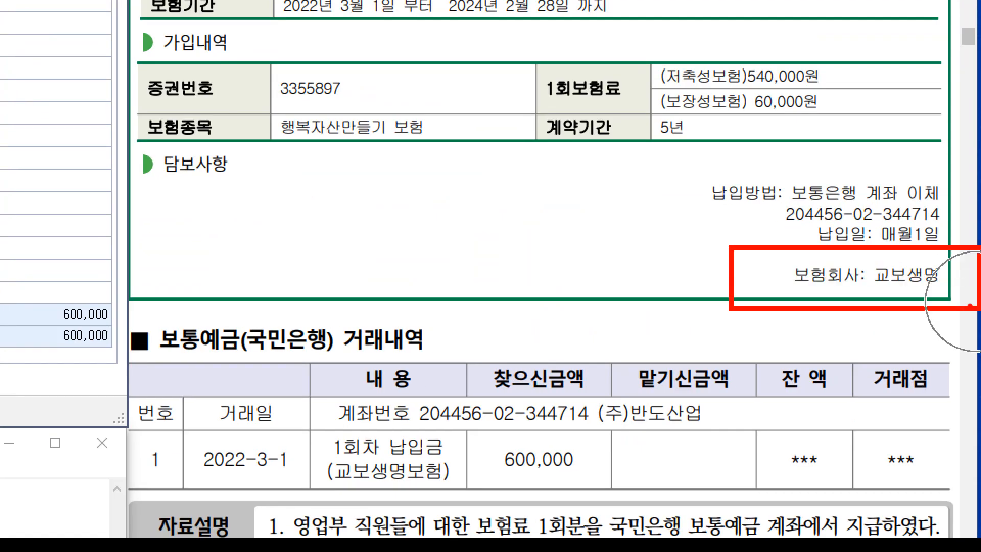
pyautogui.press('Escape')
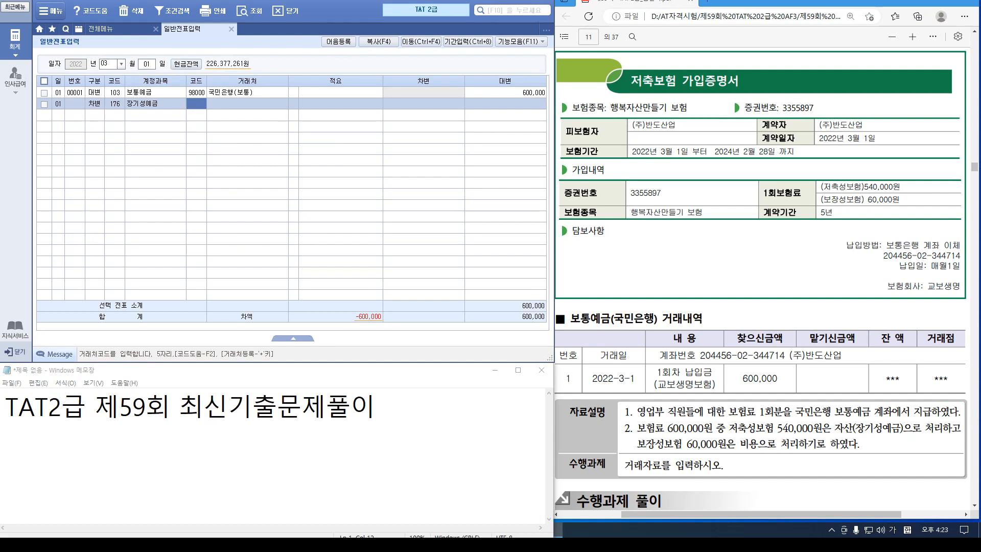
pyautogui.write('98002')
pyautogui.press('Return')
pyautogui.press('Return')
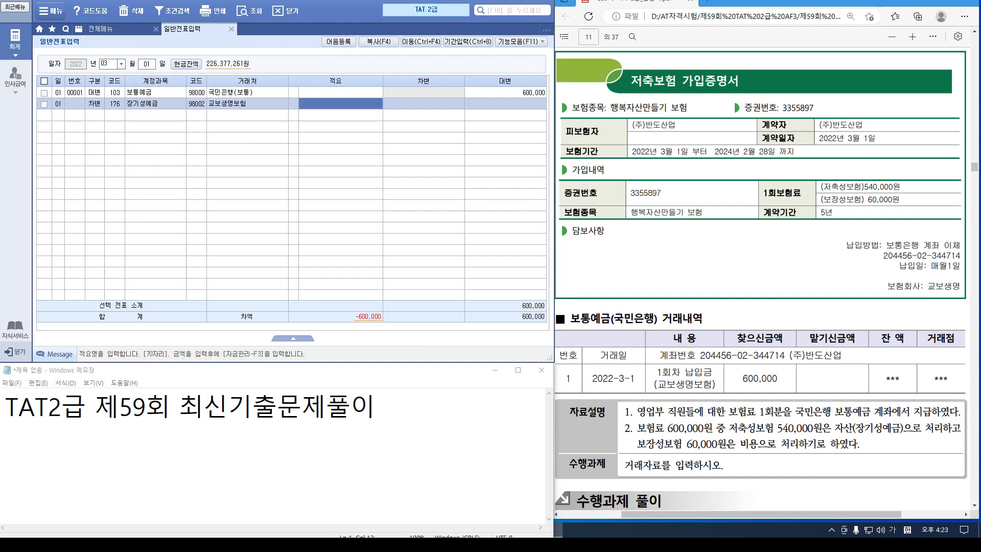
pyautogui.press('Return')
pyautogui.write('560')
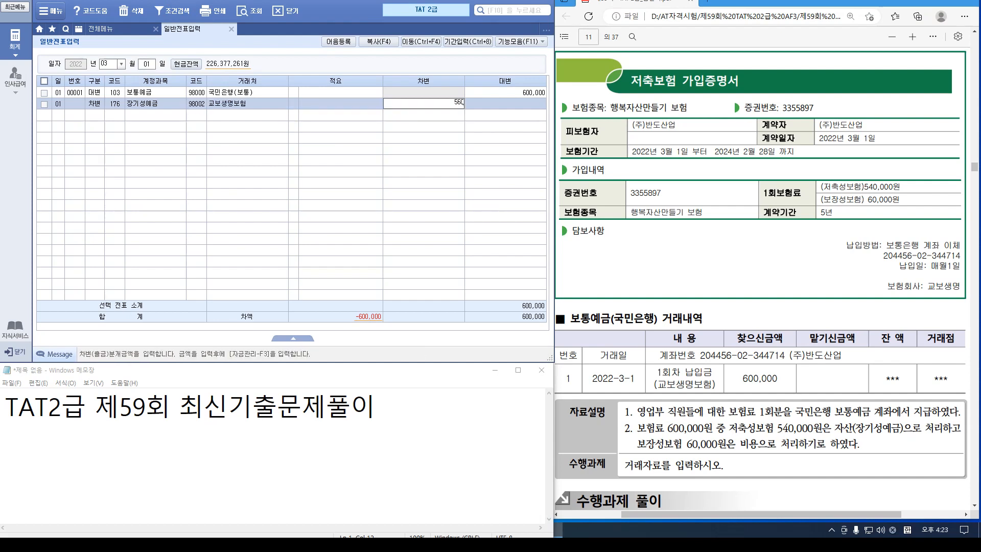
pyautogui.write('540000')
pyautogui.press('Return')
# Debit 821 보험료 for the remaining 60,000
pyautogui.write('3821')
pyautogui.press('Return')
pyautogui.press('Return')
pyautogui.press('Return')
pyautogui.press('Return')
pyautogui.press('Return')
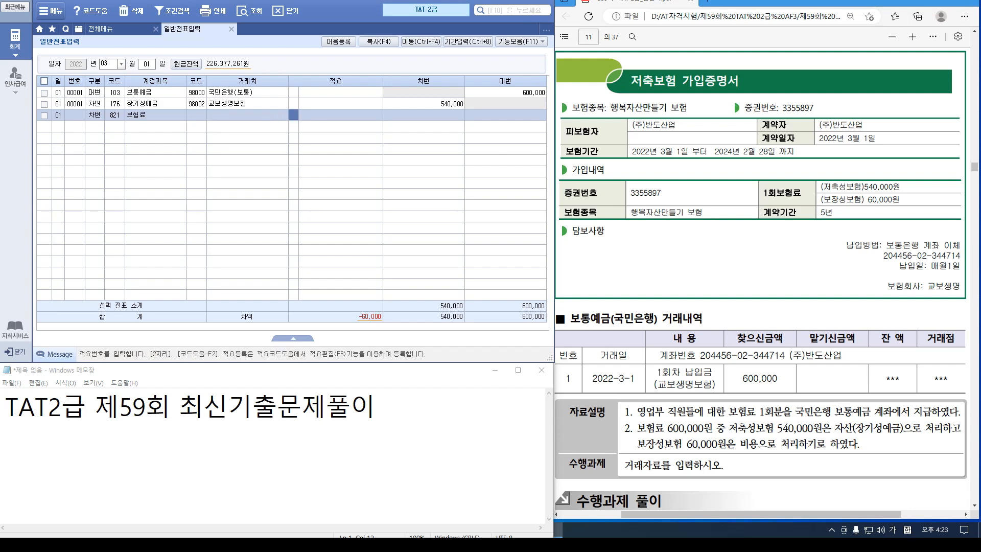
pyautogui.write('600000')
pyautogui.press('Return')
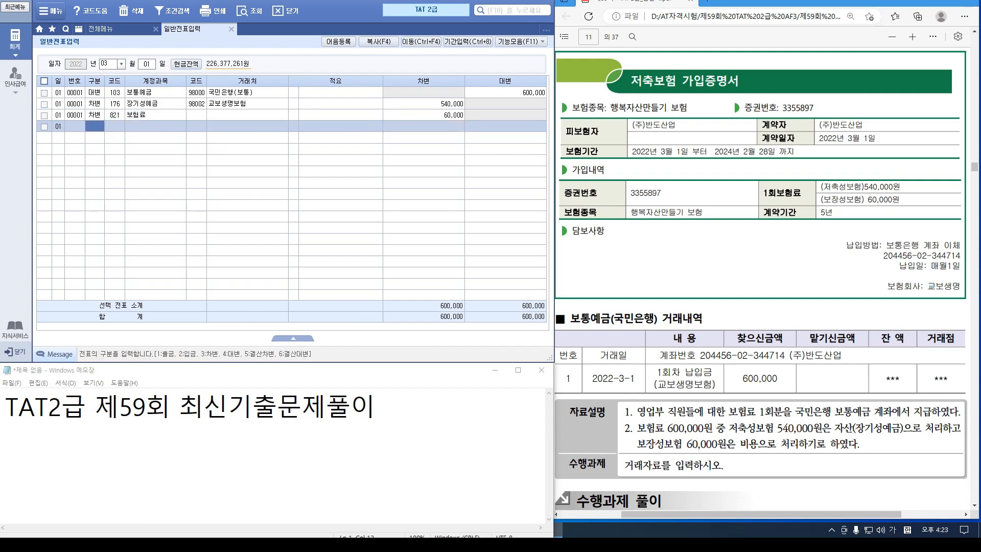
pyautogui.hotkey('alt', 'Tab')
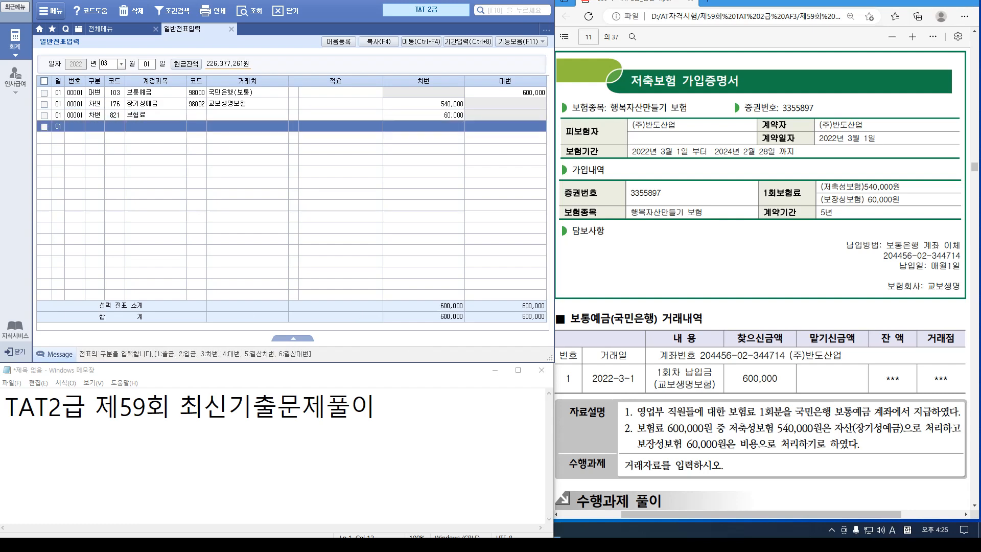
pyautogui.scroll(-4, 760, 279)
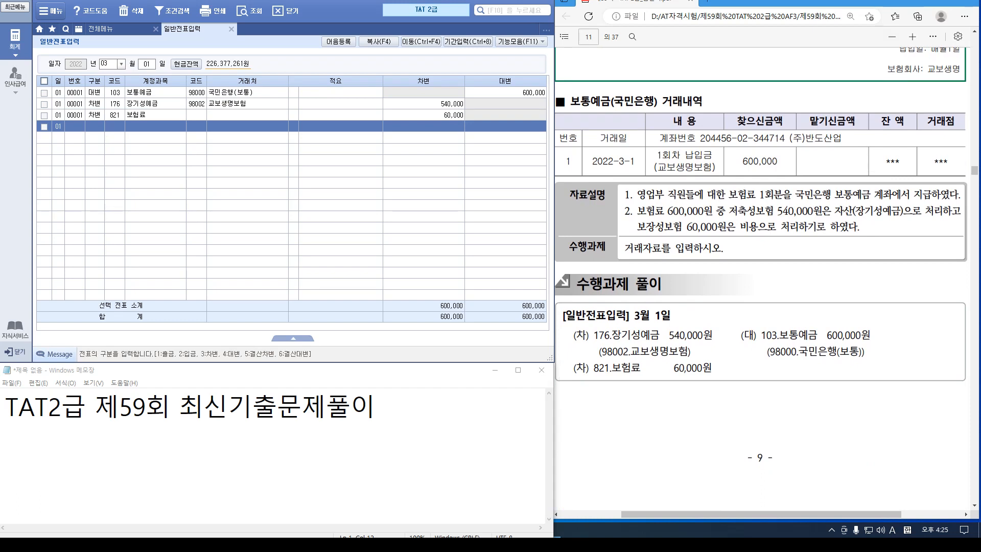
# Add an April 5 면세 purchase row for 정화조청소 with a 2,150,000 supply value
pyautogui.scroll(-8, 760, 279)
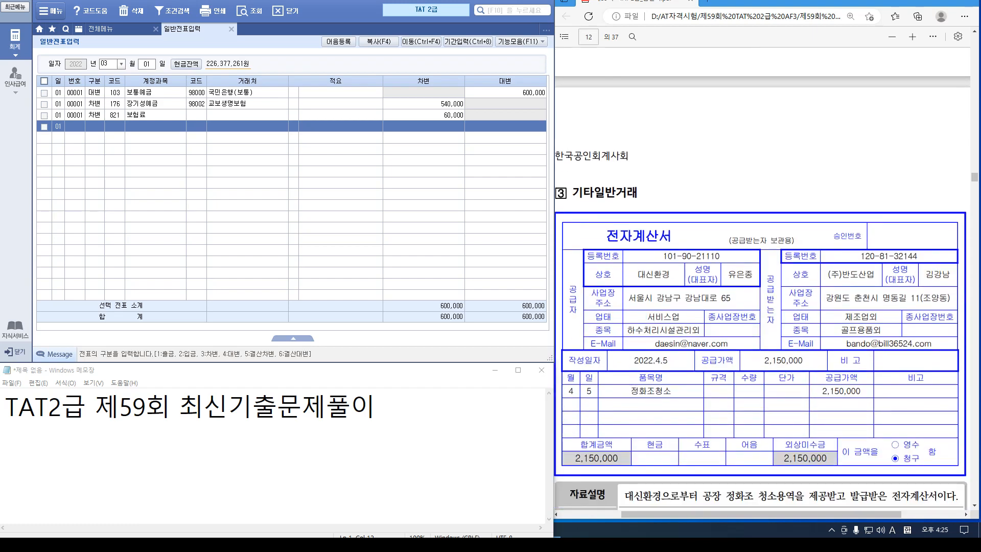
pyautogui.scroll(-1, 760, 279)
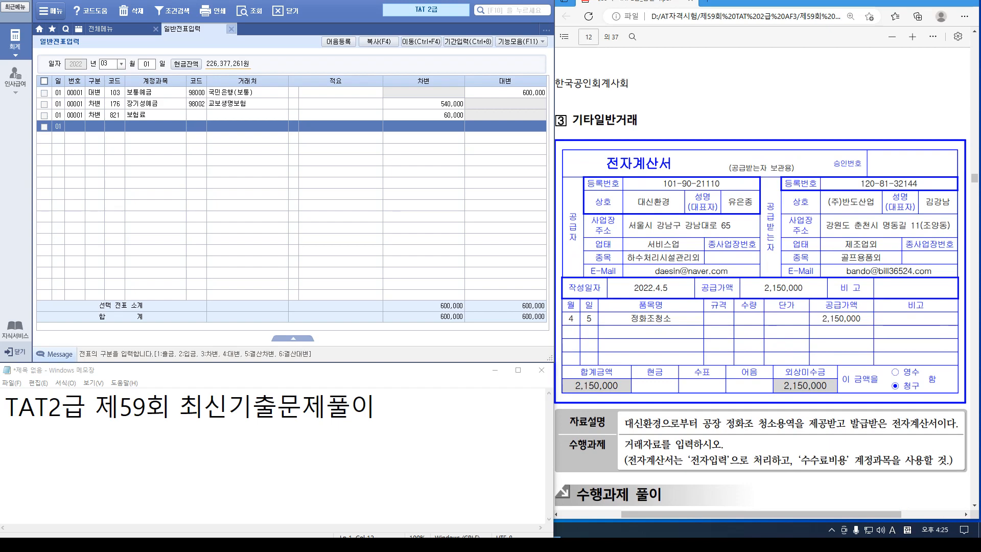
pyautogui.press('Escape')
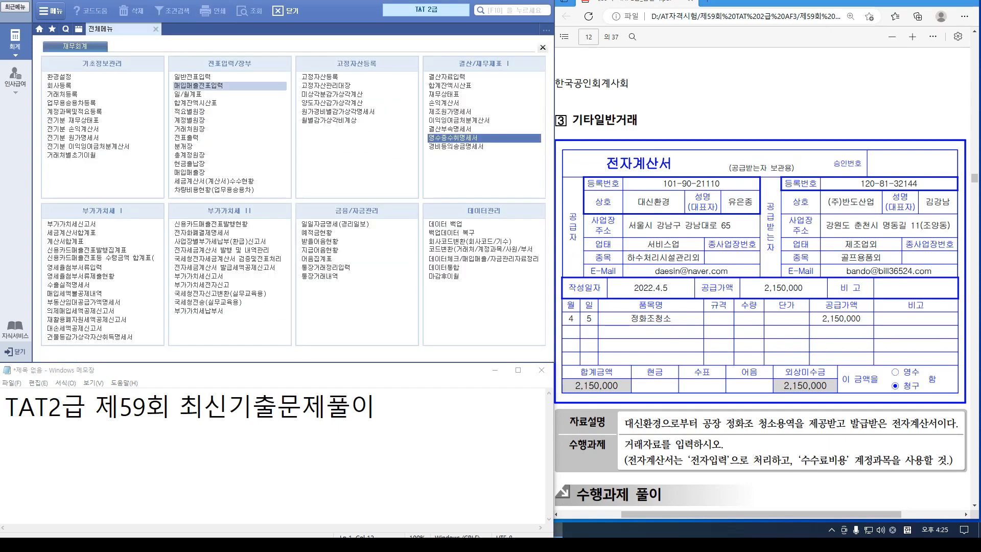
pyautogui.click(198, 85)
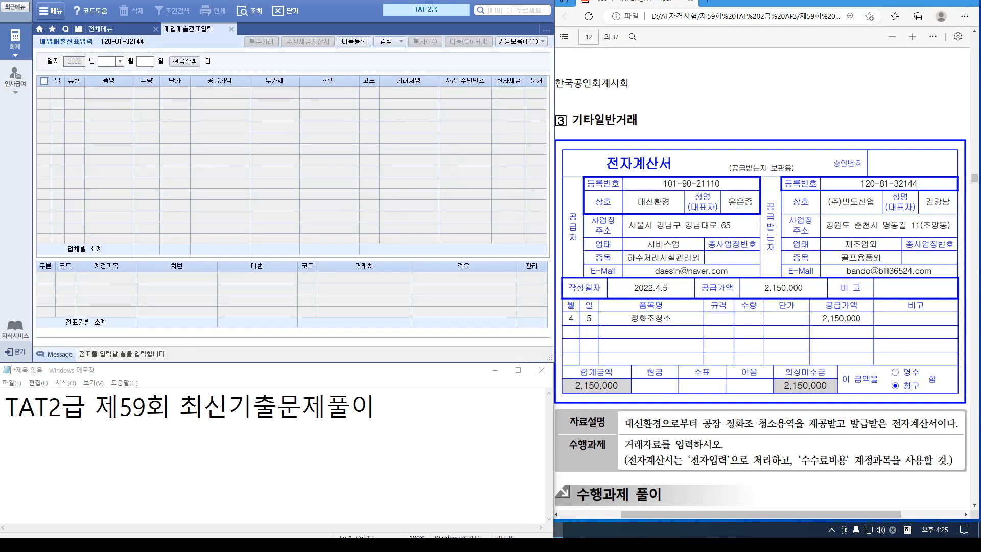
pyautogui.write('04')
pyautogui.press('Return')
pyautogui.write('05')
pyautogui.press('Return')
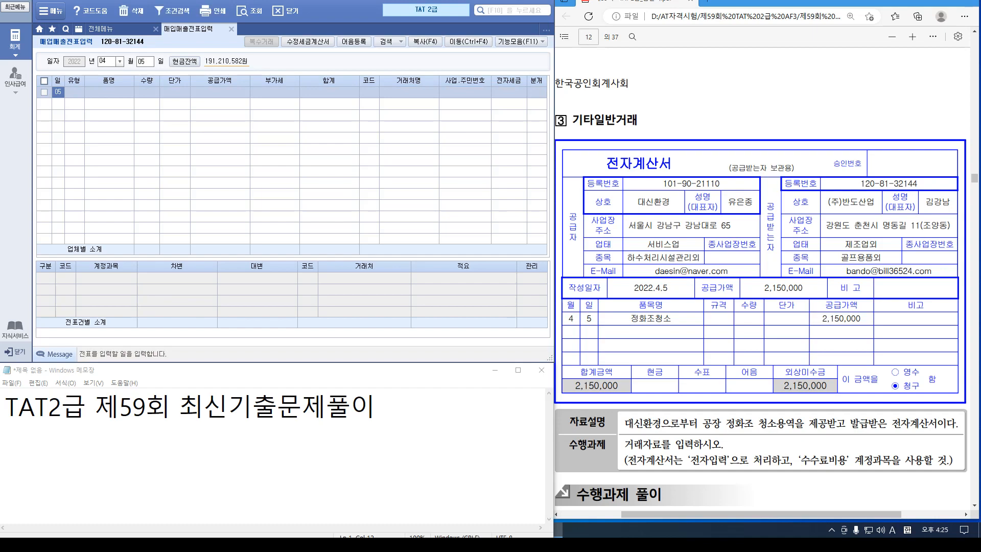
pyautogui.press('Return')
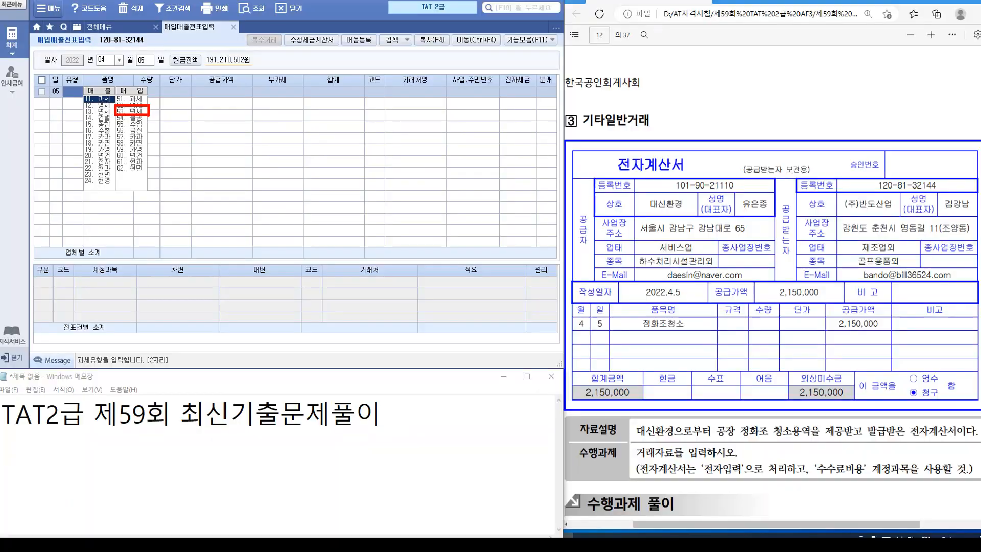
pyautogui.write('53')
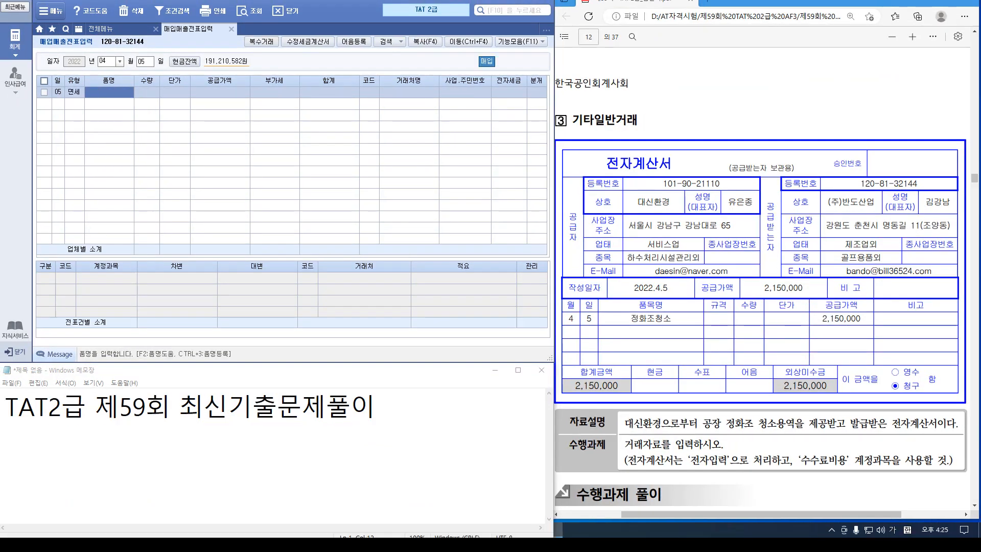
pyautogui.write('정화조청소')
pyautogui.press('Return')
pyautogui.press('Return')
pyautogui.press('Return')
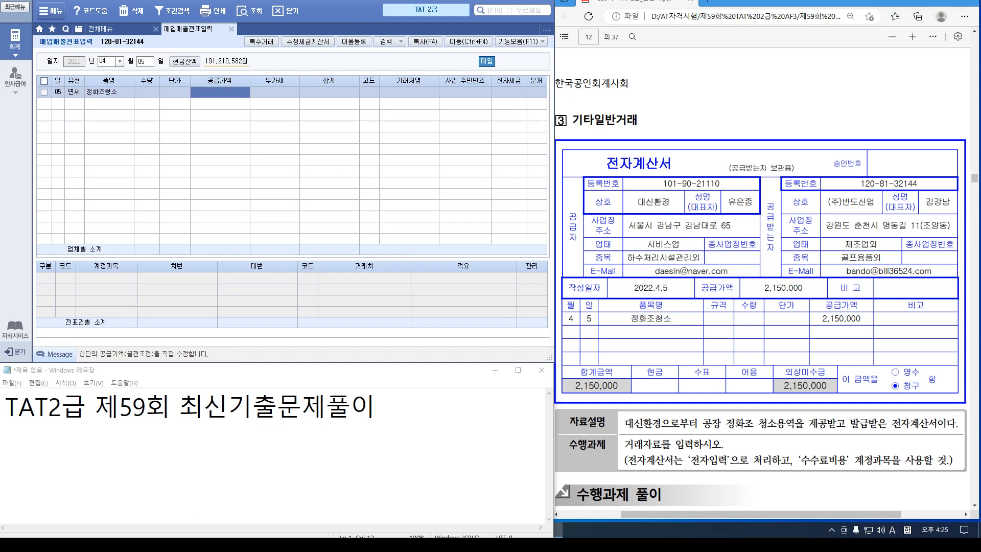
pyautogui.write('2150000')
pyautogui.press('Return')
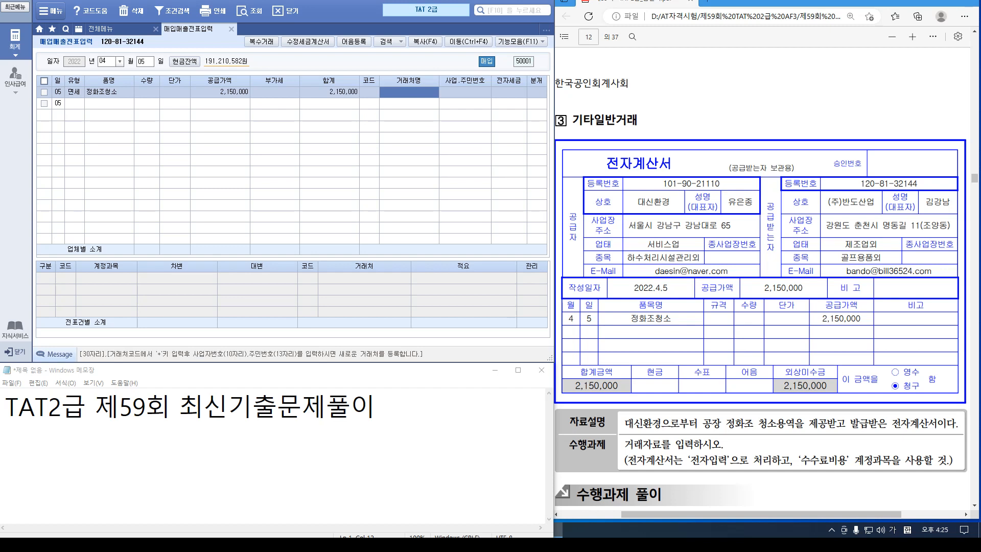
# Set the voucher partner to 대신환경 and mark it as a 전자입력 e-invoice
pyautogui.click(369, 92)
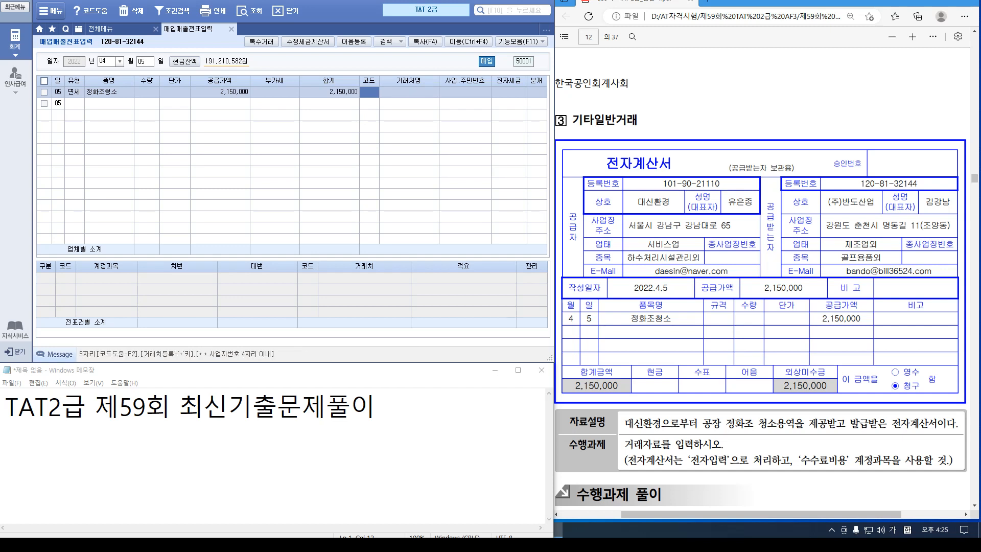
pyautogui.write('ㄷ씨')
pyautogui.press('Return')
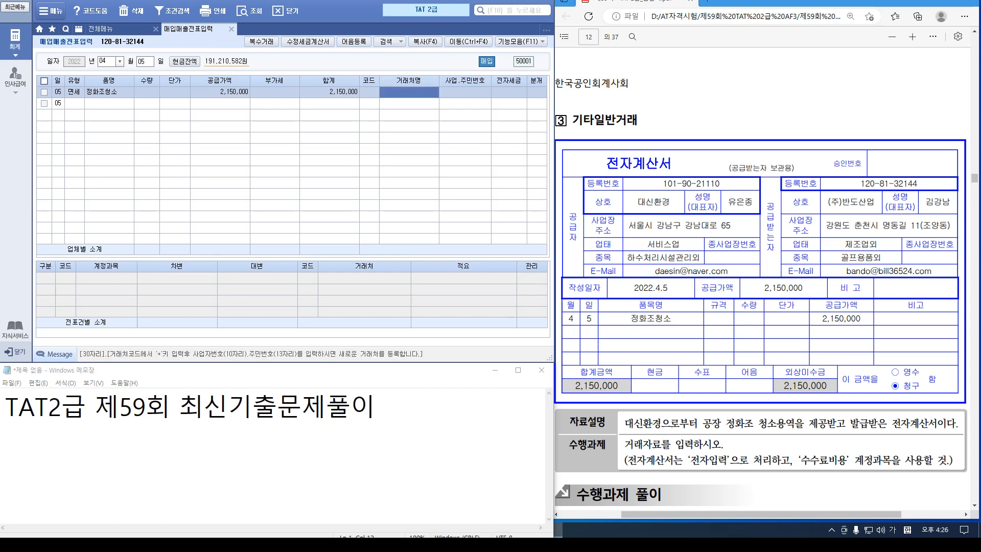
pyautogui.click(369, 92)
pyautogui.write('대신')
pyautogui.press('Return')
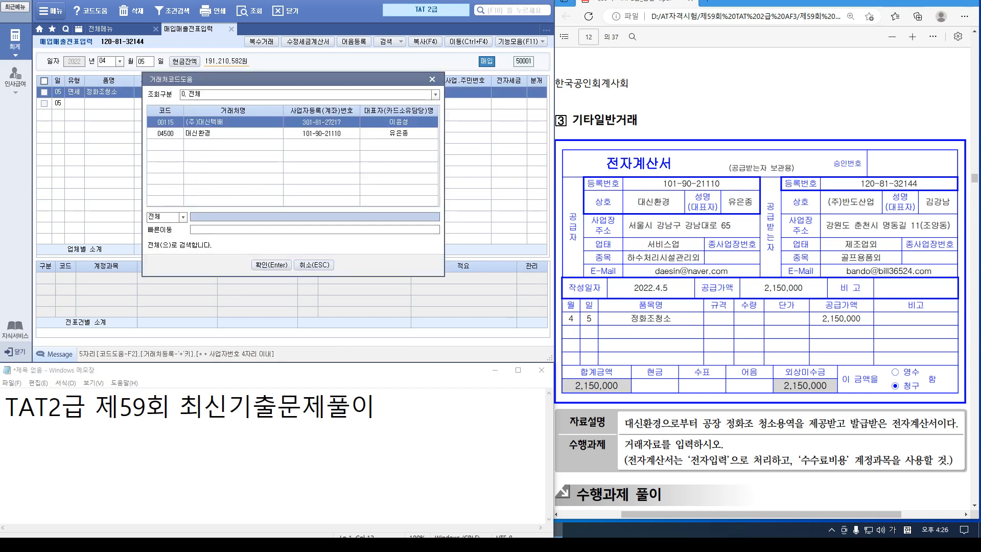
pyautogui.press('Down')
pyautogui.press('Return')
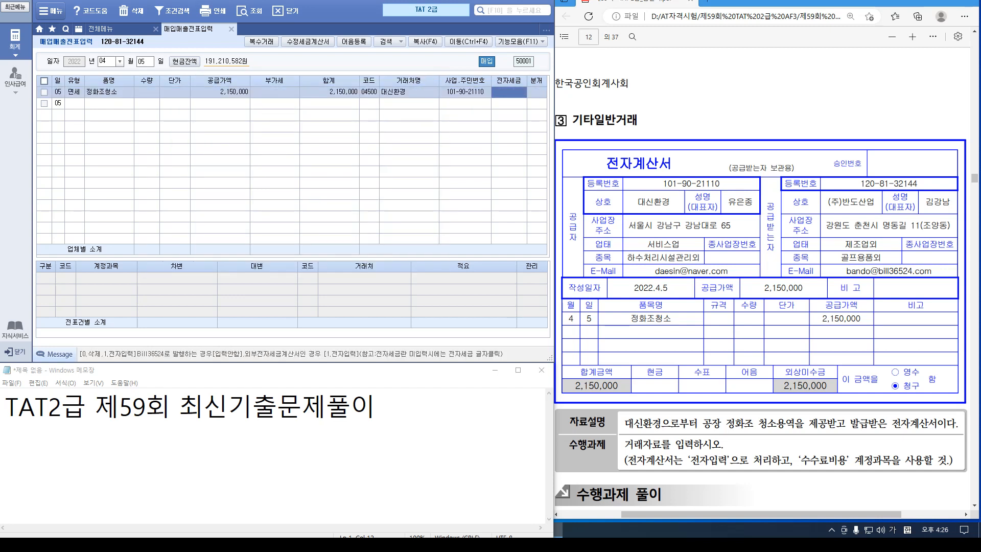
pyautogui.write('1')
pyautogui.press('Return')
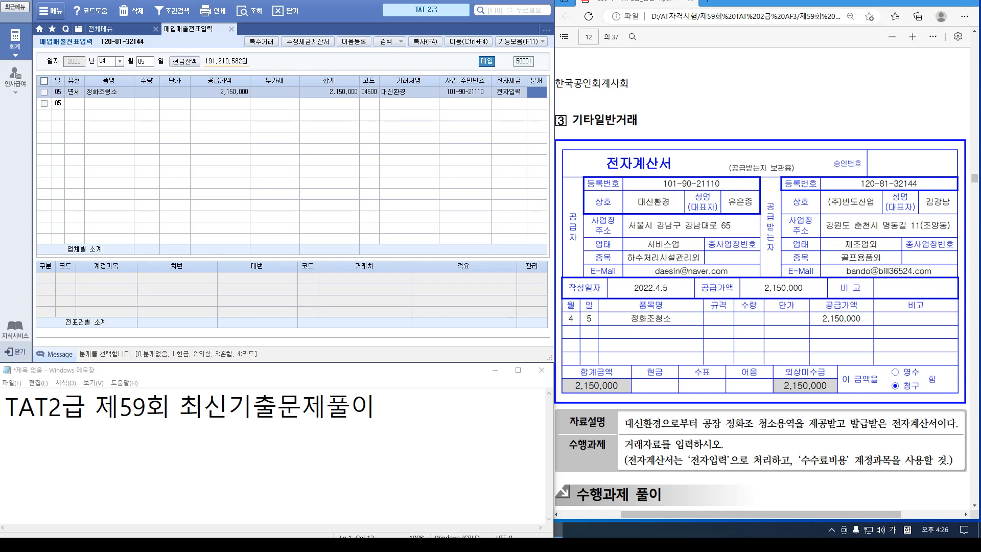
# Journal it as 혼합: debit 531 수수료비용, credit 253 미지급금 for 2,150,000
pyautogui.write('3')
pyautogui.press('Return')
pyautogui.press('Return')
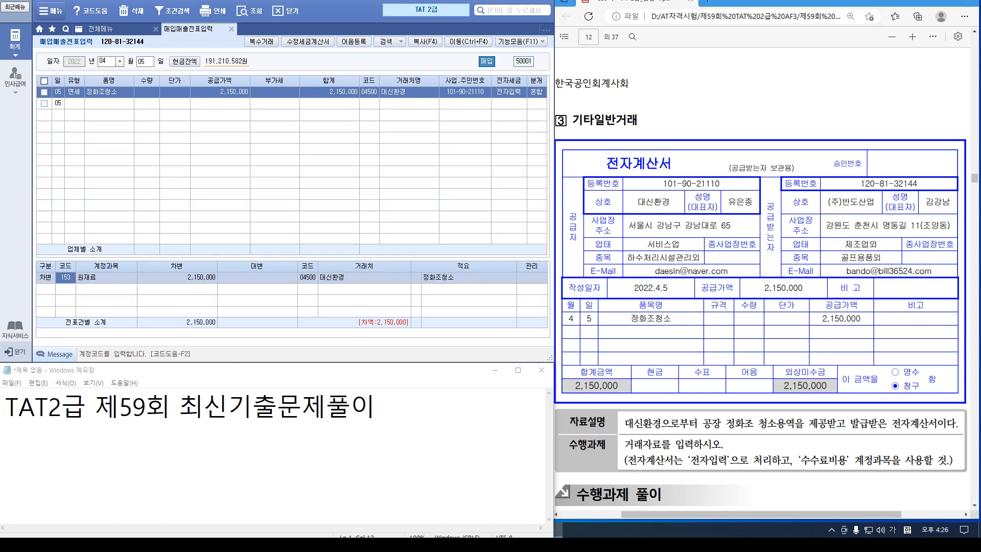
pyautogui.write('수수')
pyautogui.press('Return')
pyautogui.press('Down')
pyautogui.press('Down')
pyautogui.press('Down')
pyautogui.press('Down')
pyautogui.press('Down')
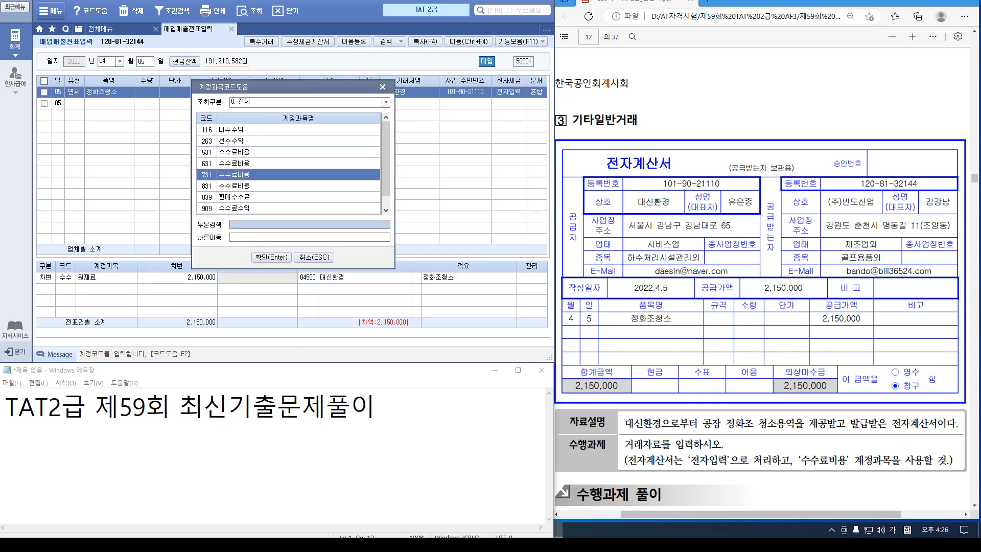
pyautogui.press('Return')
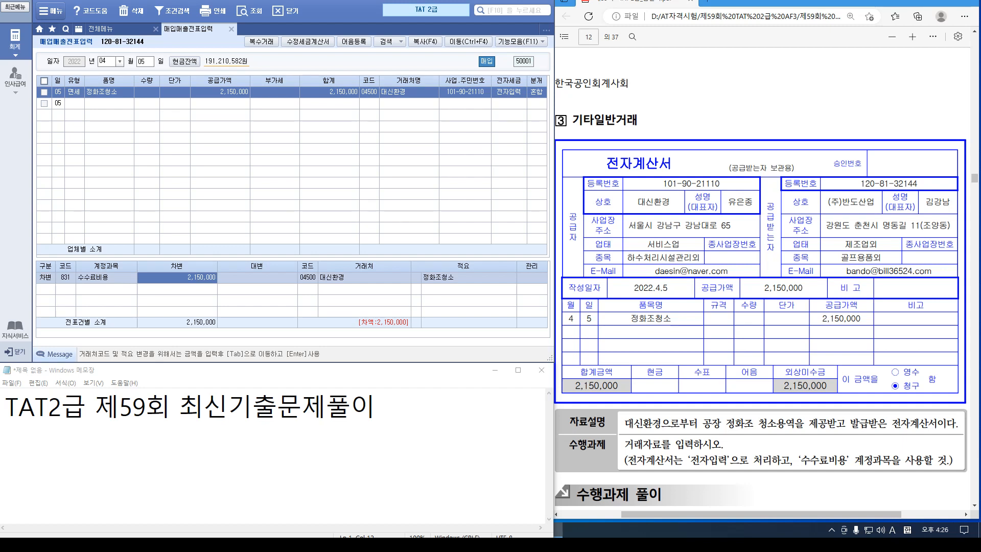
pyautogui.click(65, 277)
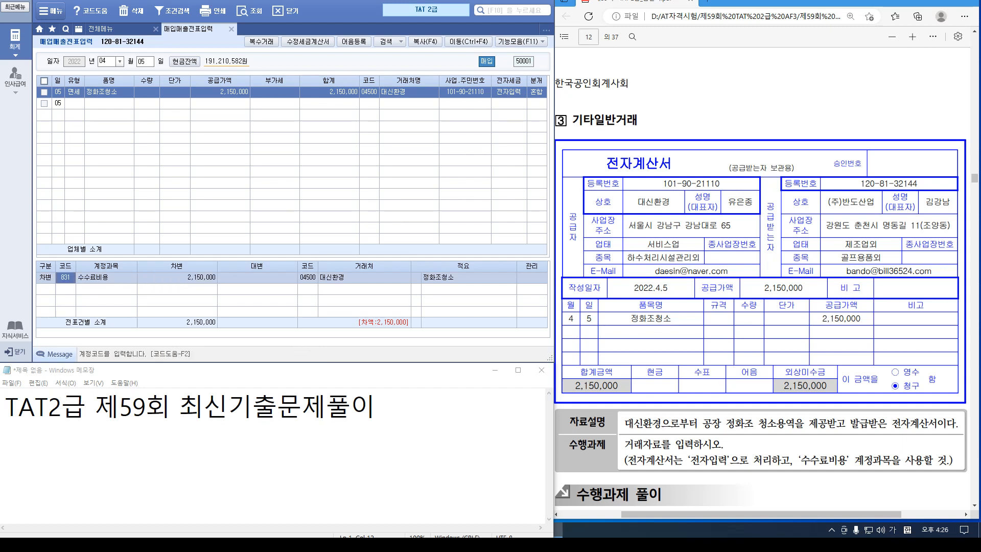
pyautogui.write('531')
pyautogui.press('Return')
pyautogui.press('Return')
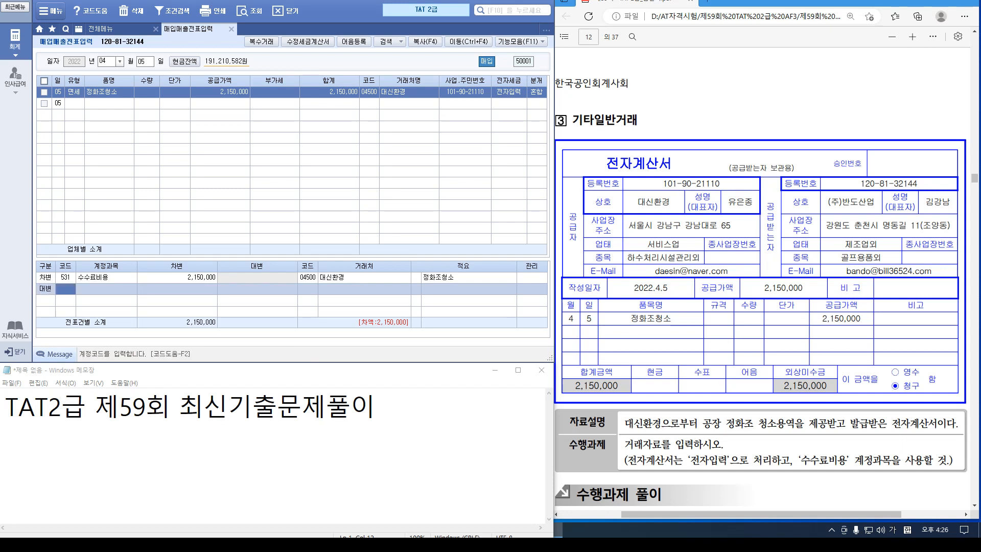
pyautogui.write('253')
pyautogui.press('Return')
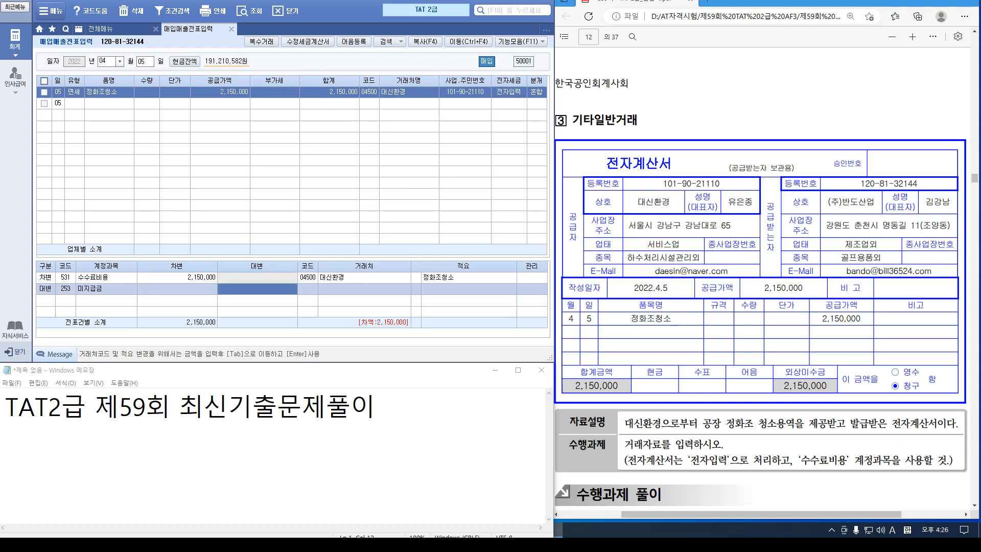
pyautogui.write('2150000')
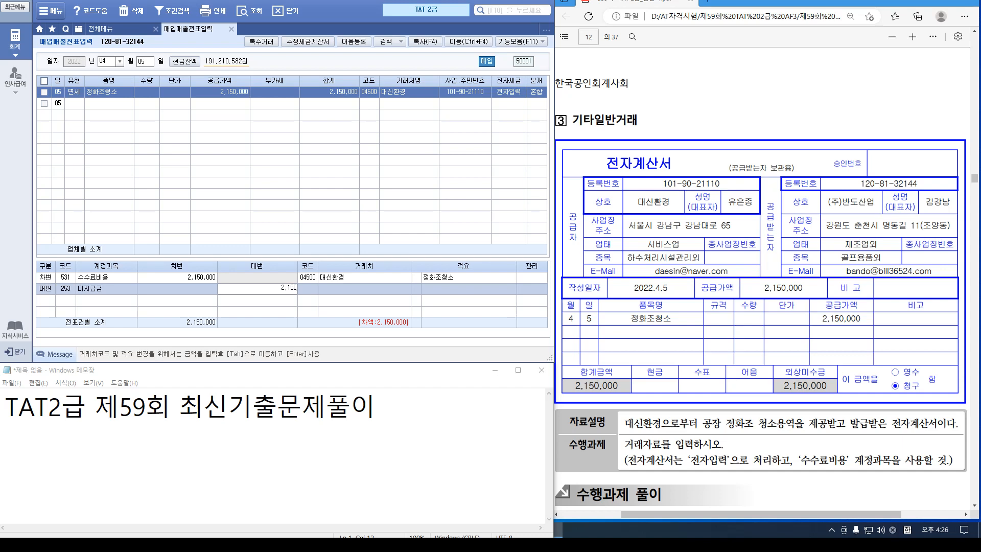
pyautogui.press('Return')
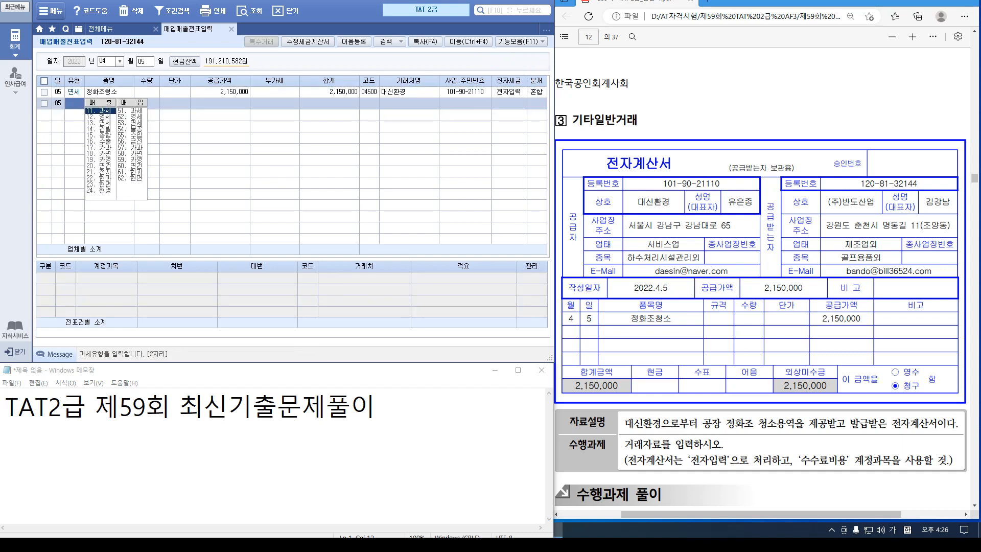
# Compare the 정화조청소 journal with the model answer, then scroll the PDF to 실무수행 2 거래명세서
pyautogui.click(74, 91)
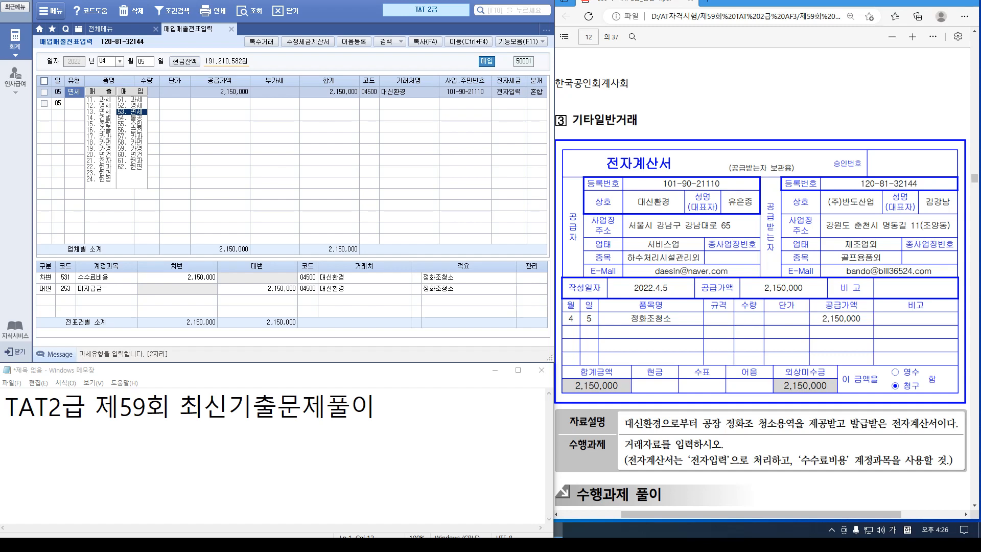
pyautogui.scroll(-5, 761, 280)
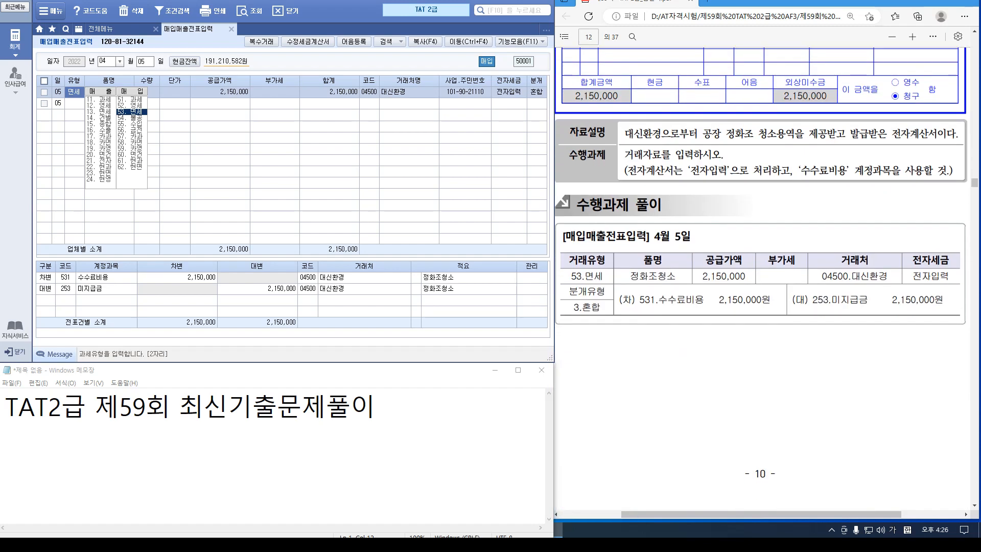
pyautogui.click(74, 92)
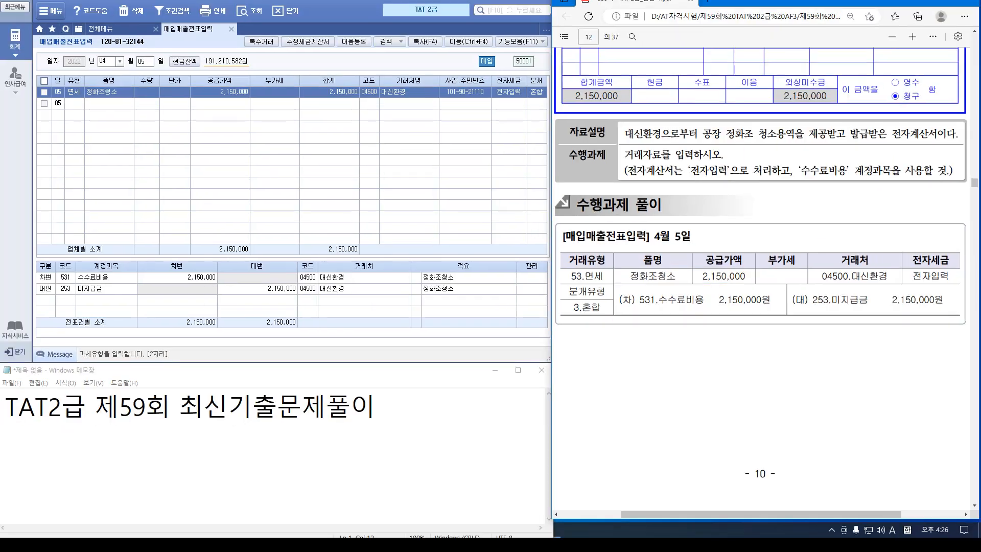
pyautogui.scroll(-6, 695, 276)
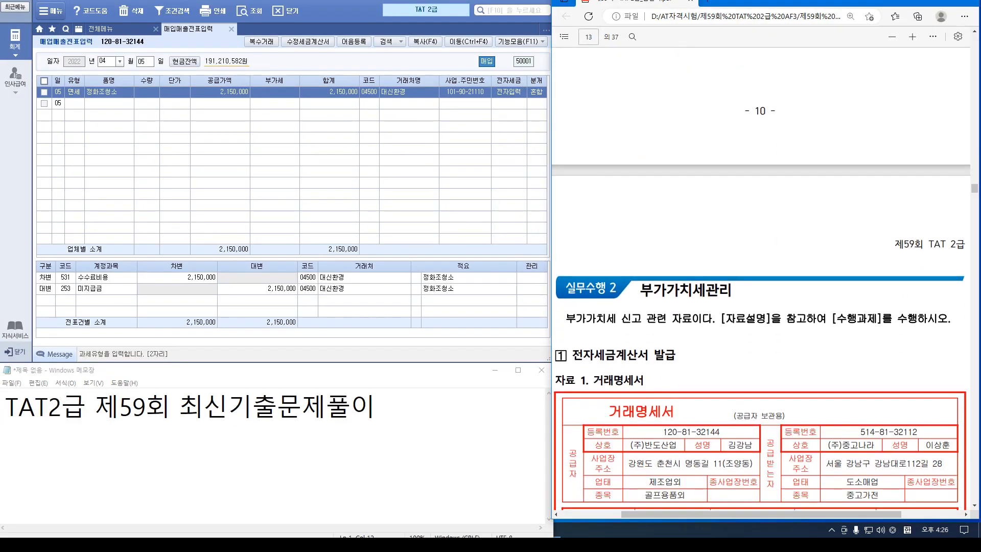
pyautogui.scroll(-4, 760, 284)
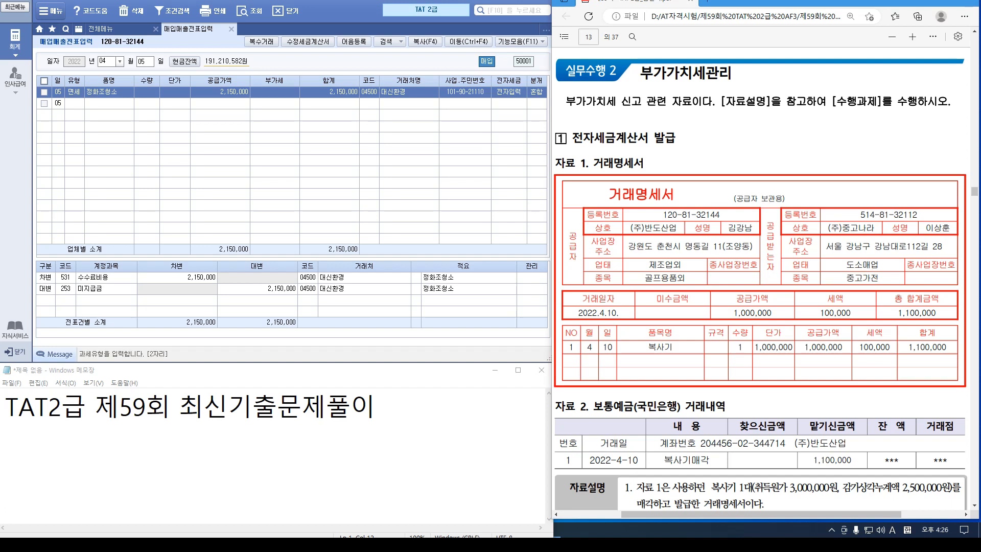
pyautogui.scroll(-2, 760, 284)
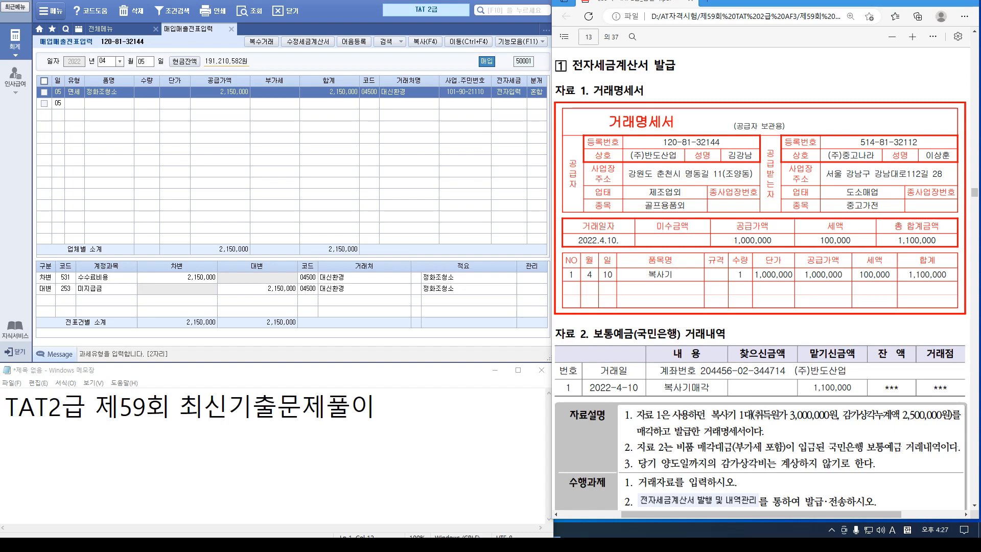
pyautogui.click(784, 465)
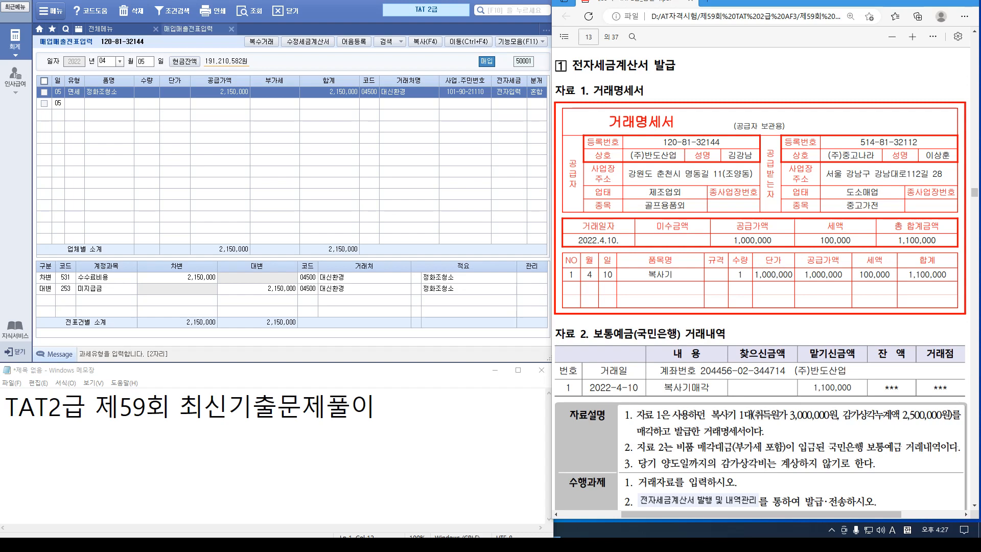
# Start an Apr 10 type 11 sales voucher for 복사기 with a 1,000,000 supply value
pyautogui.click(144, 62)
pyautogui.write('10')
pyautogui.press('Return')
pyautogui.press('Return')
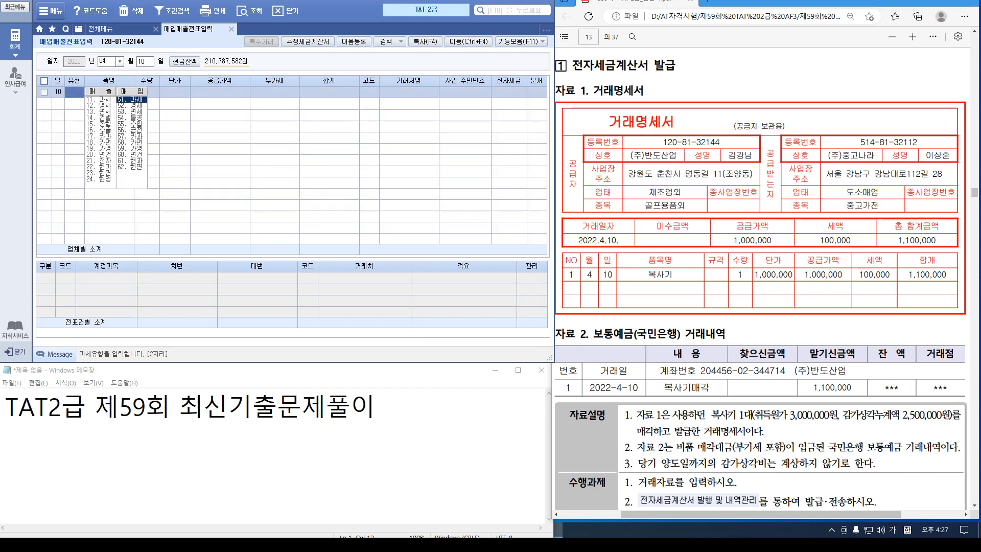
pyautogui.write('11')
pyautogui.press('Return')
pyautogui.write('복사기')
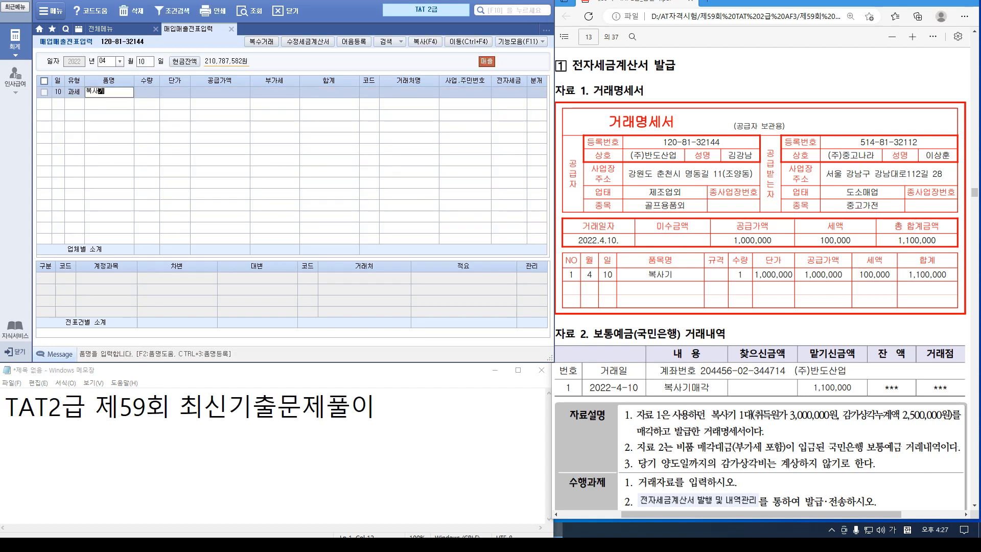
pyautogui.press('Return')
pyautogui.press('Return')
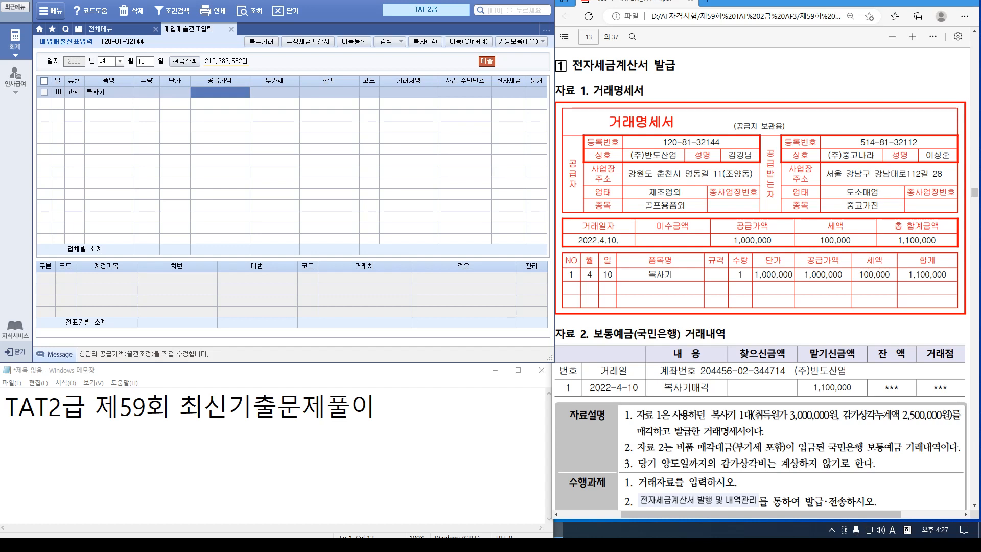
pyautogui.write('1000000')
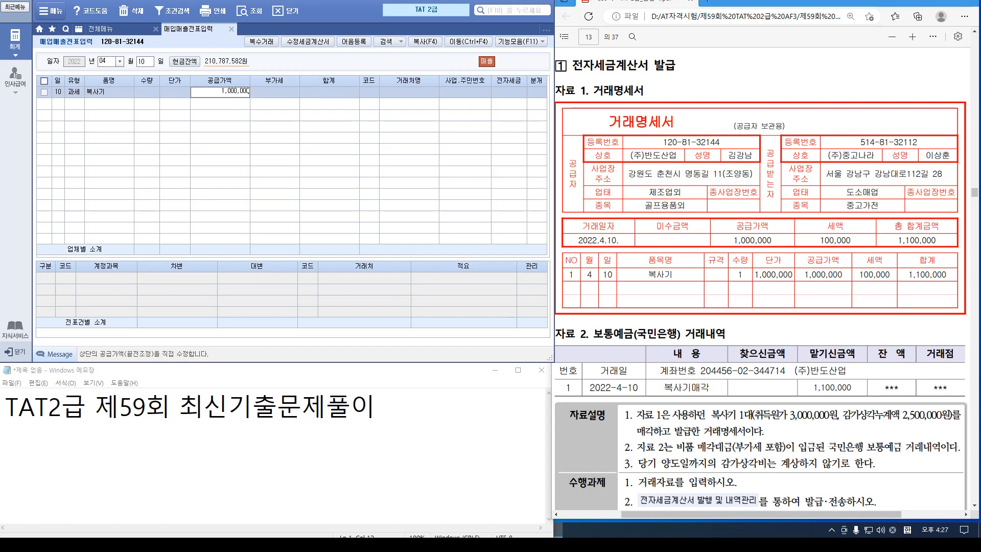
pyautogui.press('Return')
# Set the partner to 중고 and choose a mixed (3) journal entry
pyautogui.press('Return')
pyautogui.write('중고')
pyautogui.press('Return')
pyautogui.press('Return')
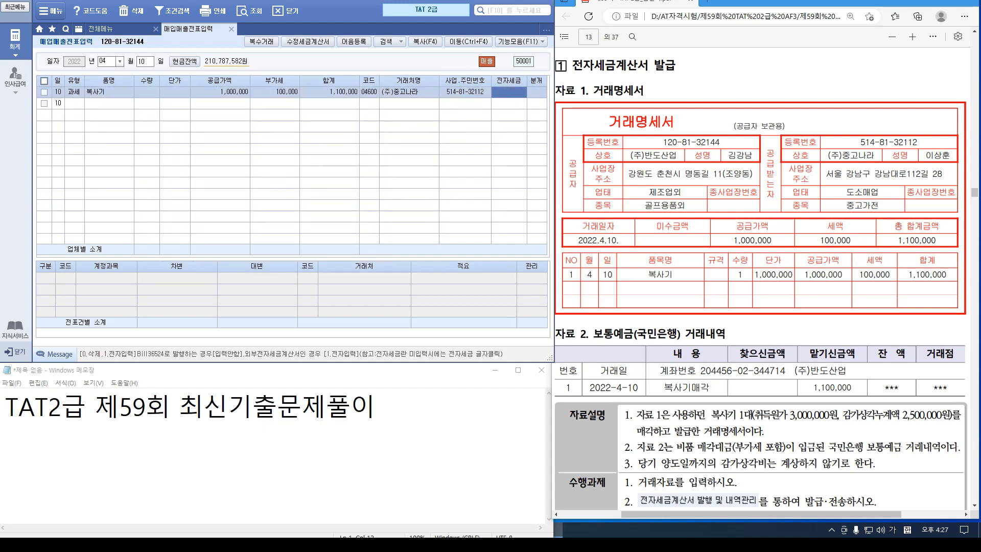
pyautogui.press('Return')
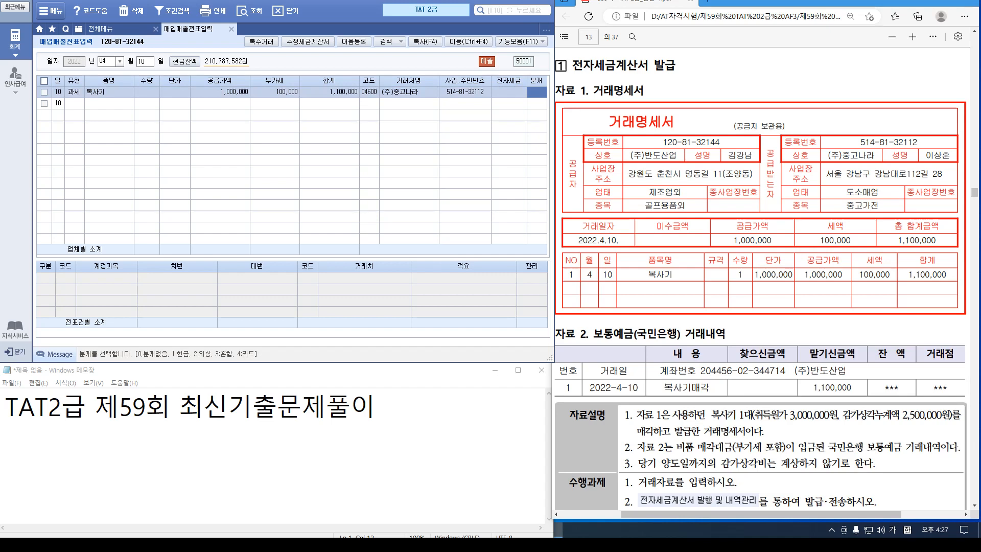
pyautogui.write('3')
pyautogui.press('Return')
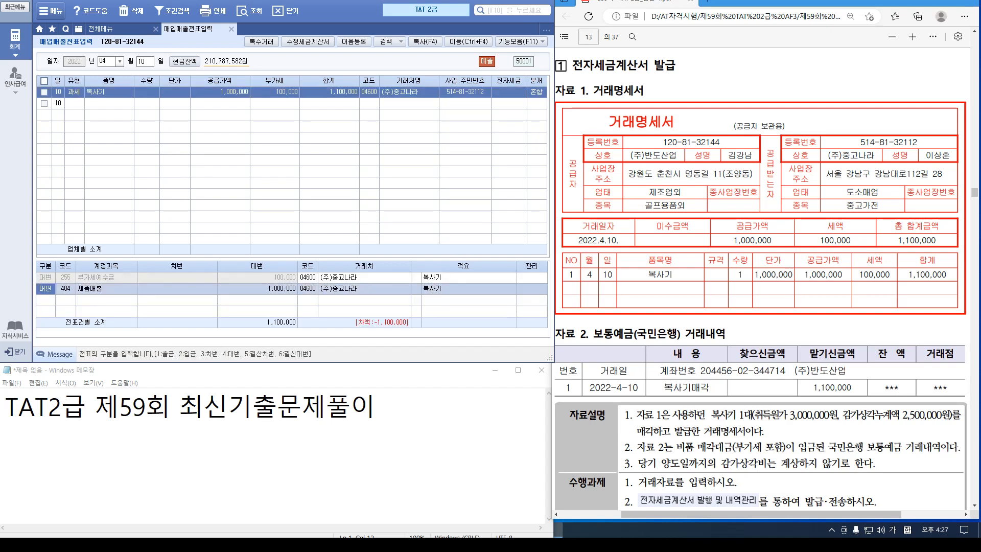
# Credit 212 equipment 3,000,000 and debit 213 accumulated depreciation 2,500,000
pyautogui.press('Return')
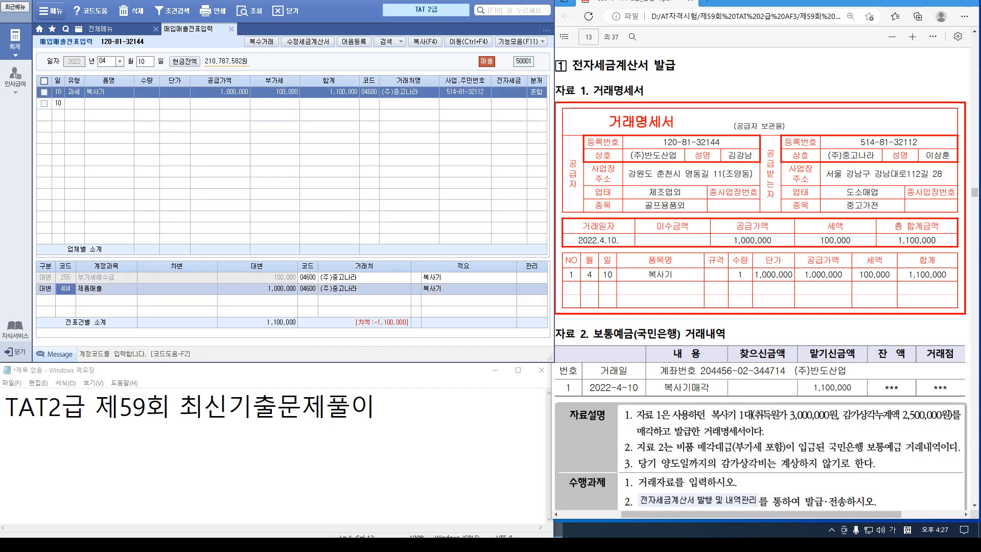
pyautogui.write('212')
pyautogui.press('Return')
pyautogui.write('3,000,000')
pyautogui.press('Return')
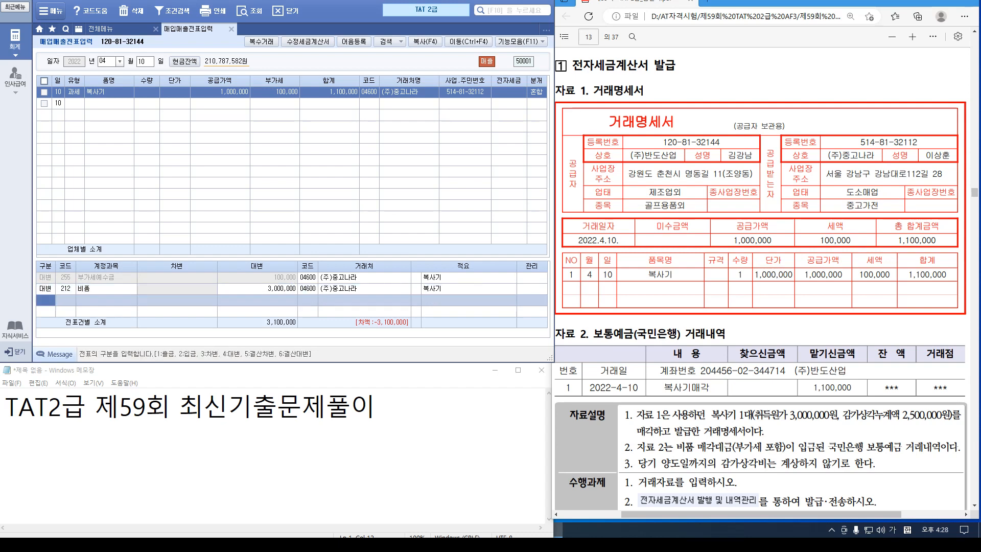
pyautogui.write('3')
pyautogui.press('Return')
pyautogui.write('213')
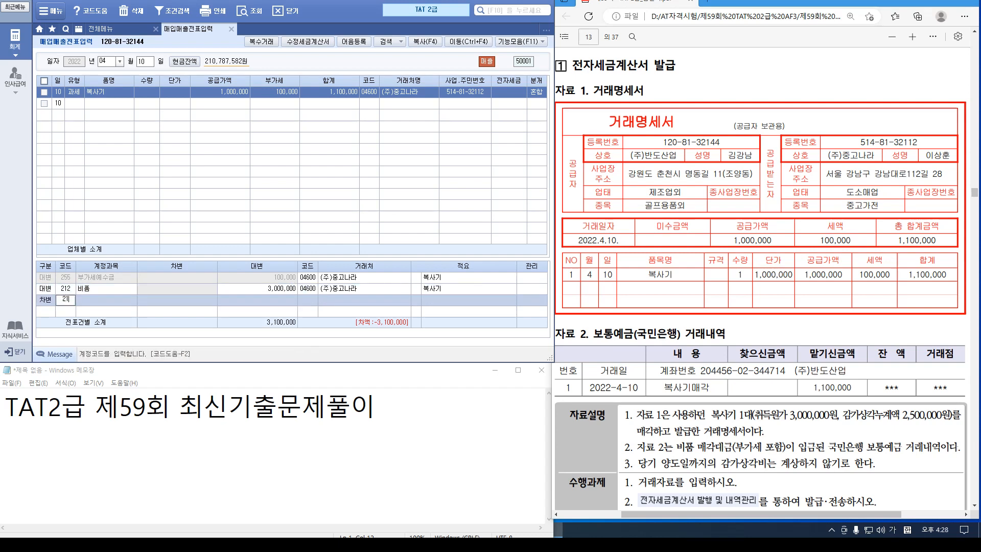
pyautogui.press('Return')
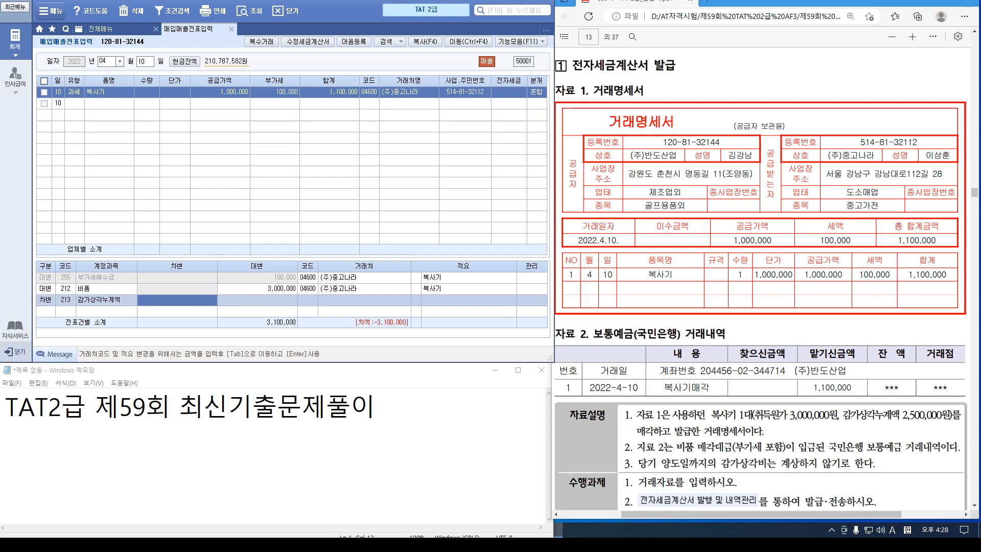
pyautogui.write('2500000')
pyautogui.press('Return')
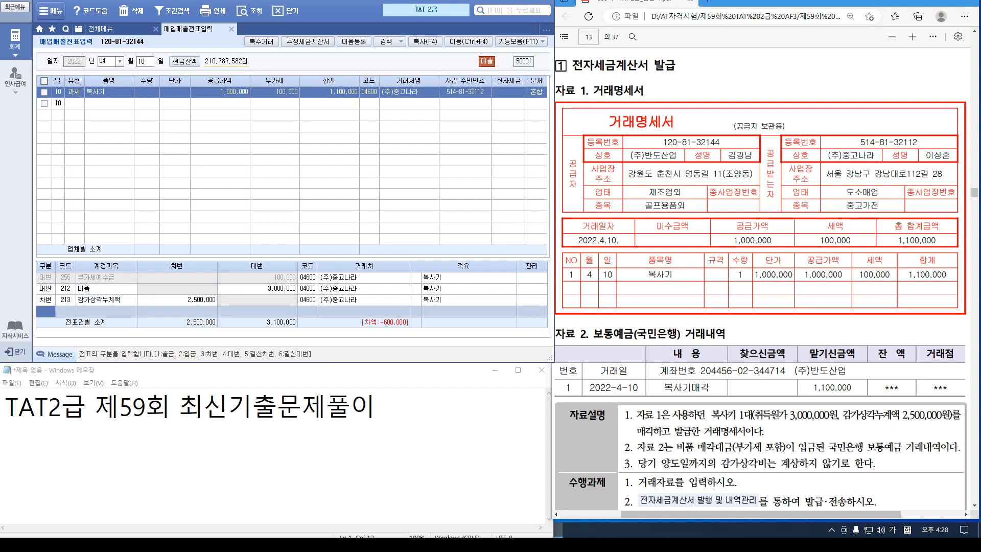
# Debit 103 ordinary deposit 1,100,000 and credit 914 disposal gain 500,000, balancing at 3,600,000
pyautogui.moveTo(292, 259); pyautogui.dragTo(292, 205)
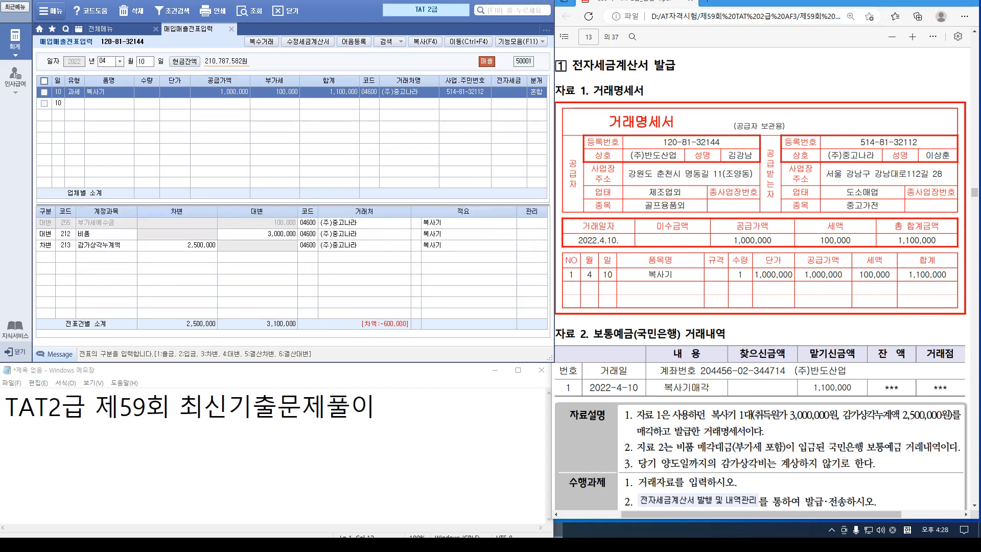
pyautogui.click(45, 256)
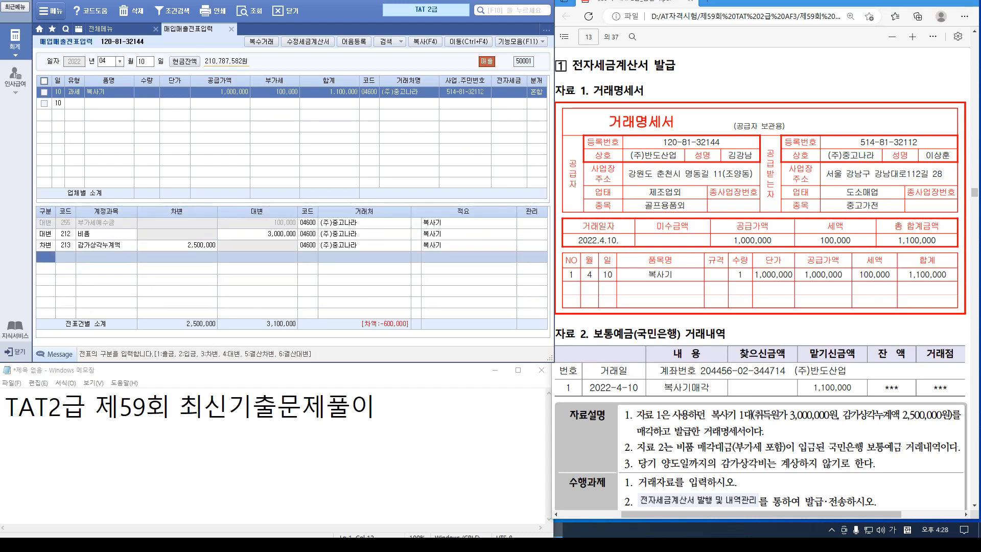
pyautogui.write('3')
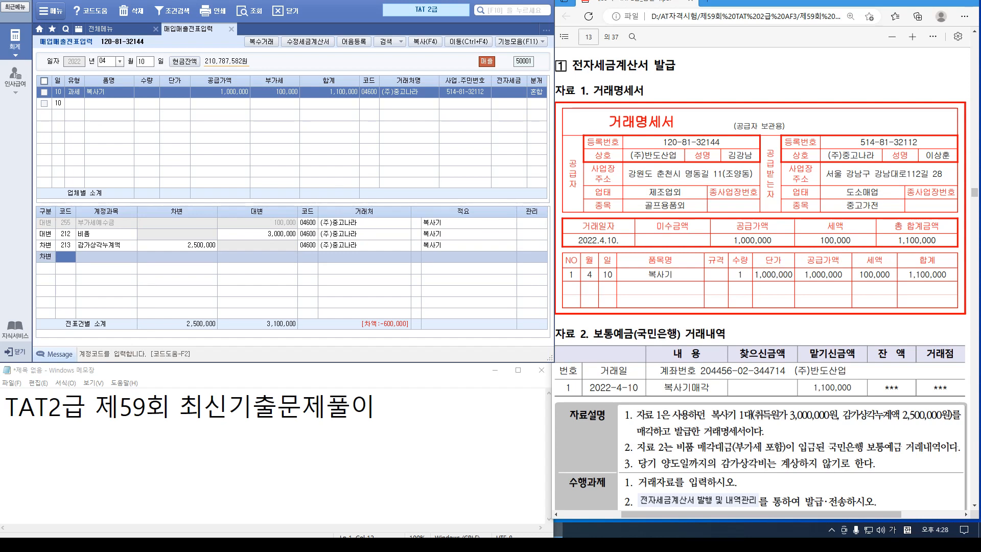
pyautogui.write('103')
pyautogui.press('Return')
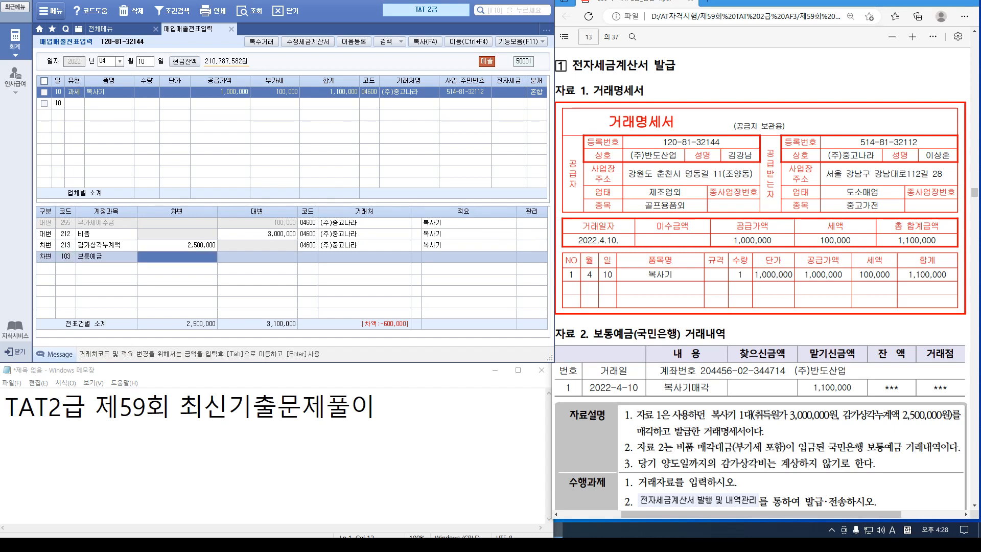
pyautogui.write('1100000')
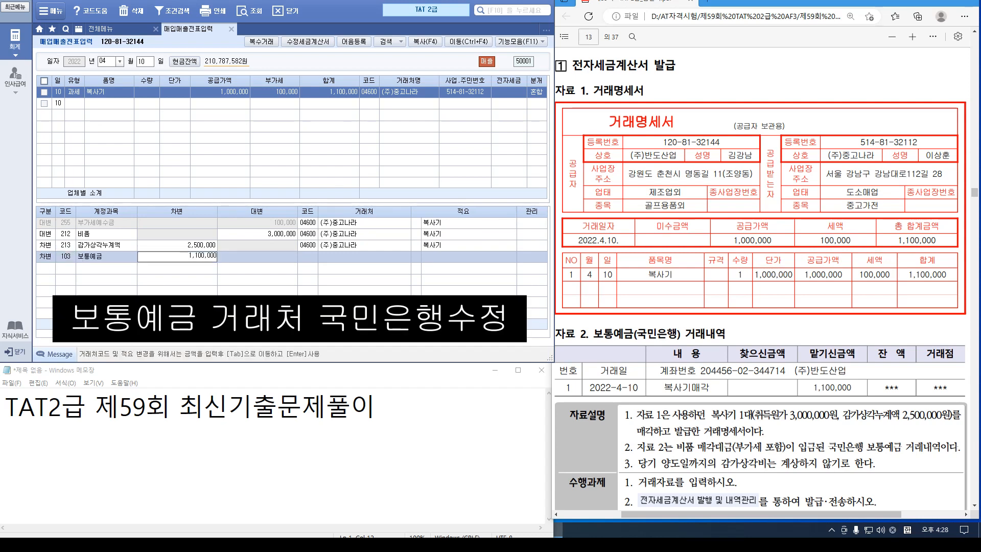
pyautogui.press('Return')
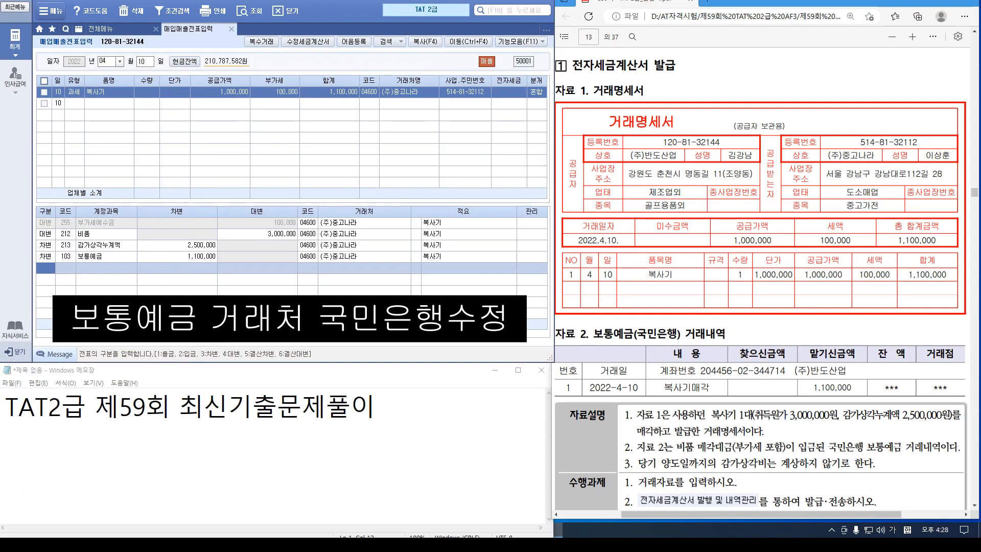
pyautogui.write('4')
pyautogui.press('Return')
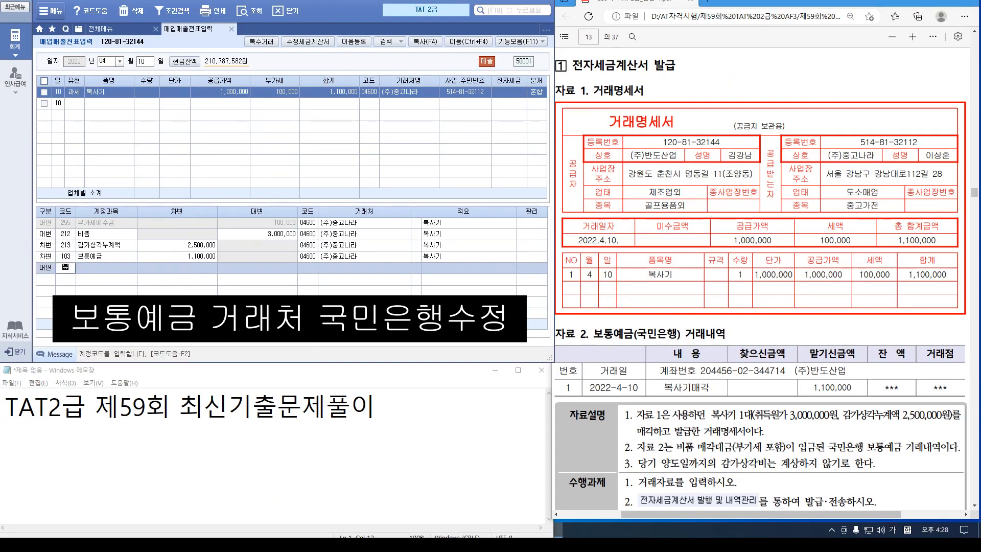
pyautogui.write('유형')
pyautogui.press('Return')
pyautogui.press('Return')
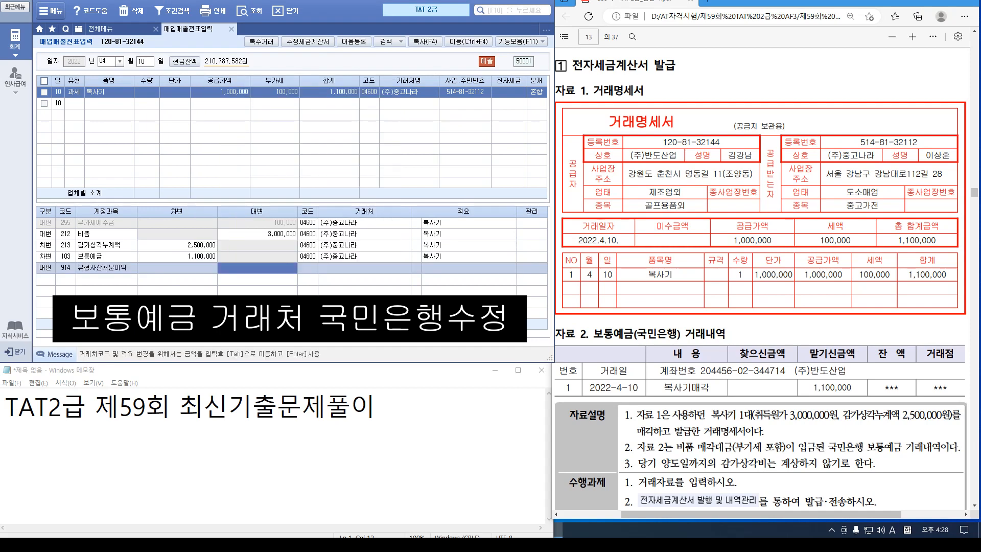
pyautogui.write('5000000')
pyautogui.press('Return')
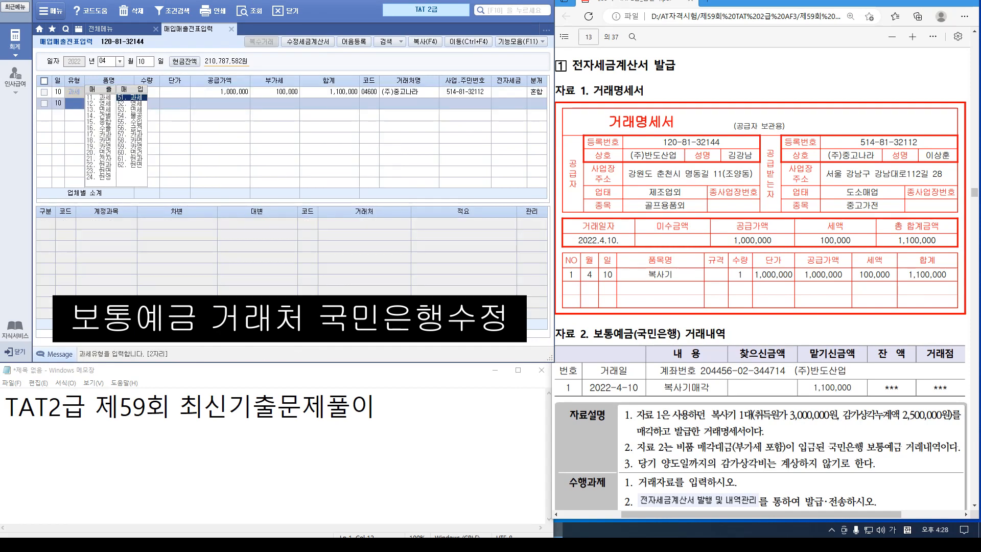
pyautogui.click(220, 92)
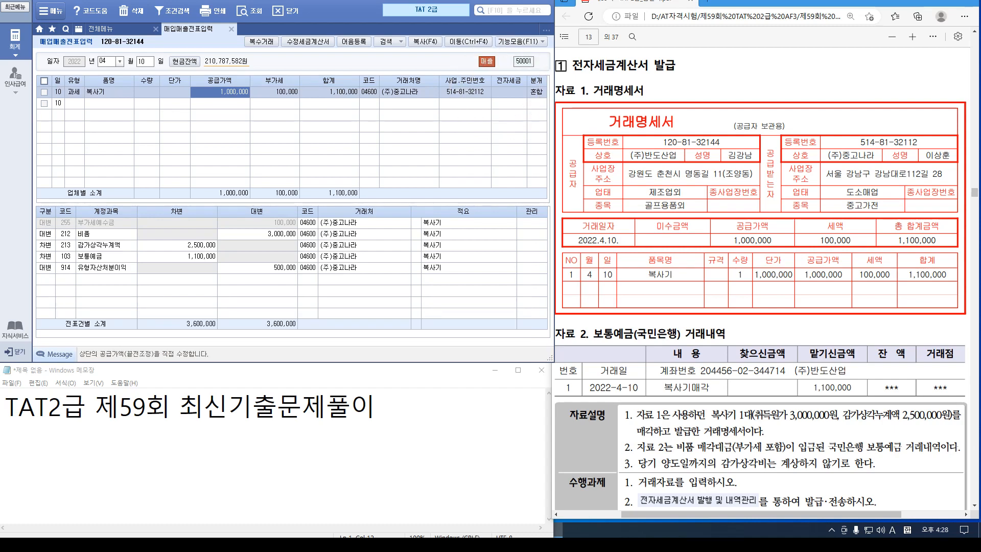
# Open 전자세금계산서 발행 및 내역관리 and list the April 10 invoices
pyautogui.click(100, 29)
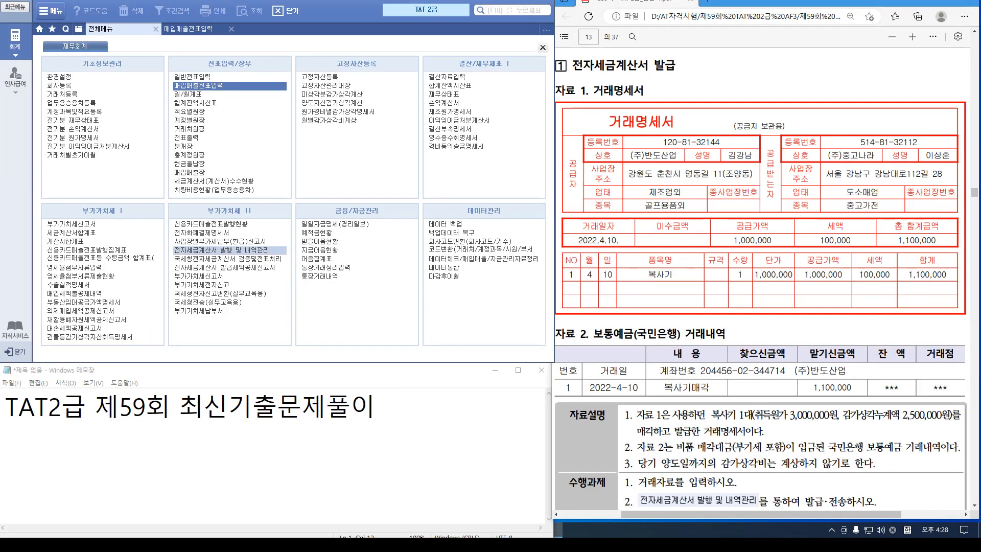
pyautogui.click(221, 250)
pyautogui.write('0410')
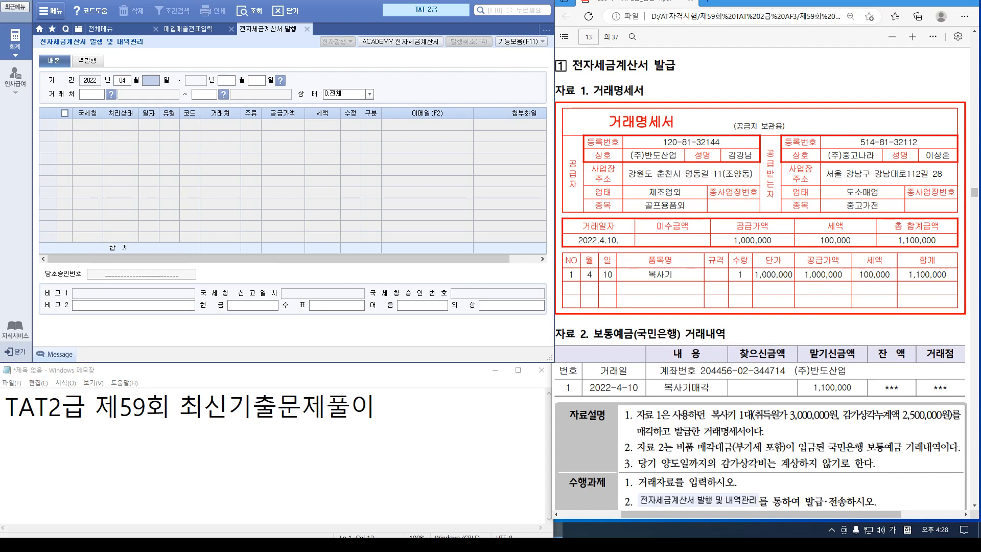
pyautogui.press('Return')
pyautogui.press('Return')
pyautogui.press('Return')
pyautogui.press('Return')
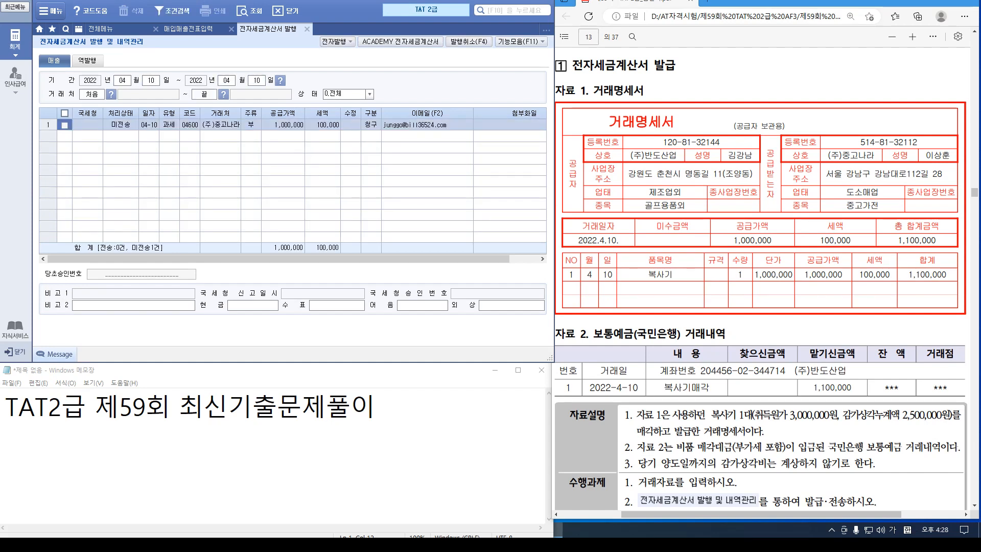
pyautogui.scroll(-2, 761, 278)
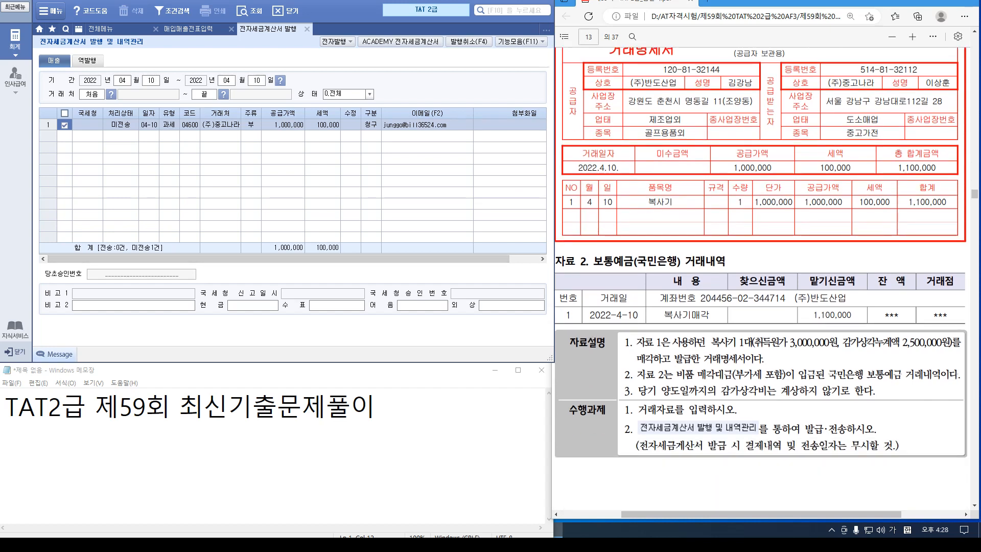
# Issue and transmit the copier tax invoice to (주)중고나라 through Bill36524
pyautogui.click(337, 41)
pyautogui.click(336, 42)
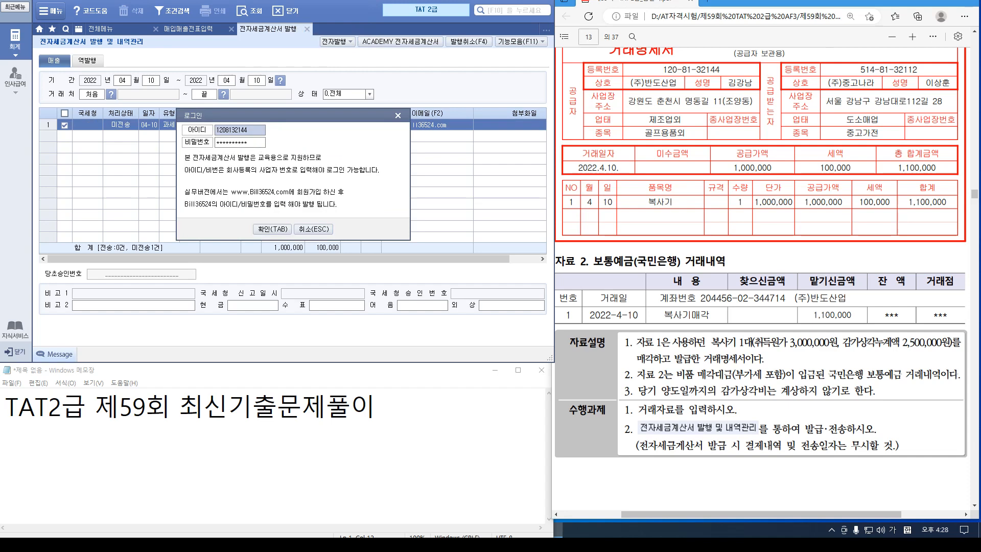
pyautogui.click(272, 228)
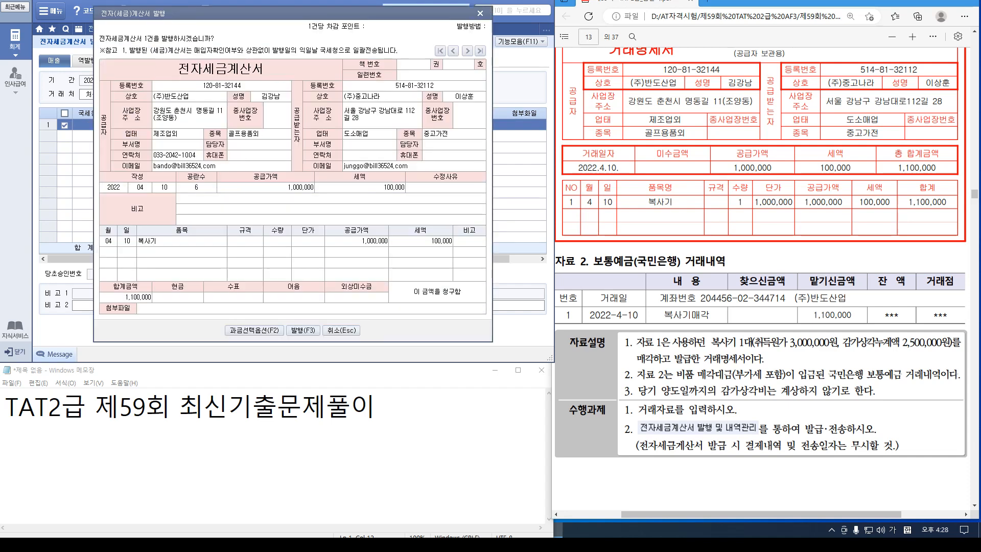
pyautogui.press('F3')
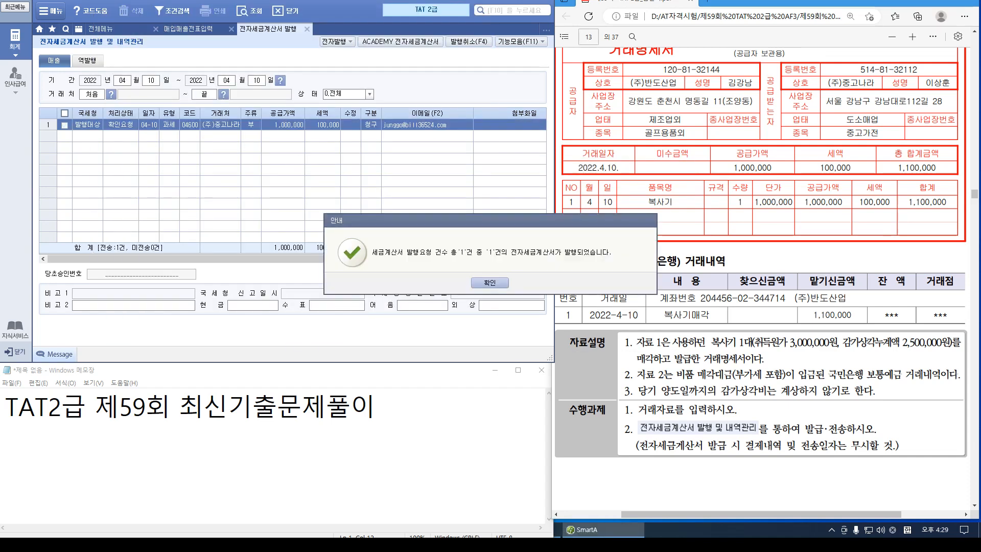
pyautogui.press('Return')
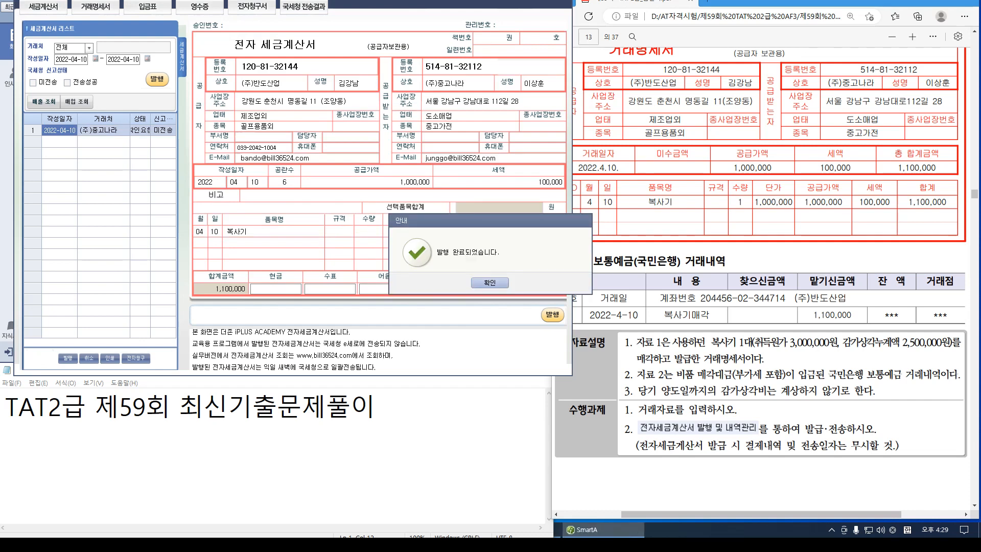
pyautogui.press('Return')
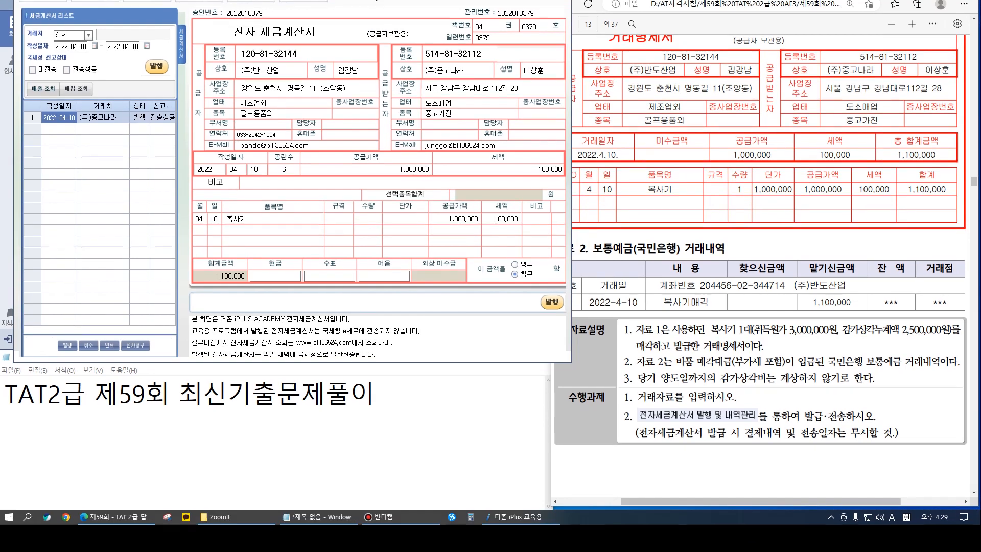
pyautogui.press('Escape')
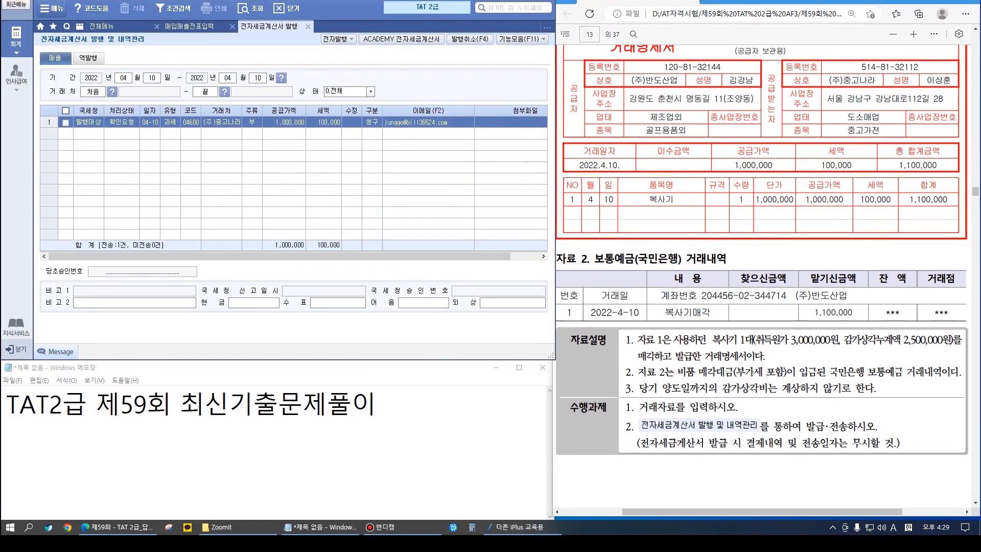
# Back in 매입매출전표입력, switch to month 05 to show the May 10 골프화 sale to (주)유정산업
pyautogui.hotkey('ctrl', 'Tab')
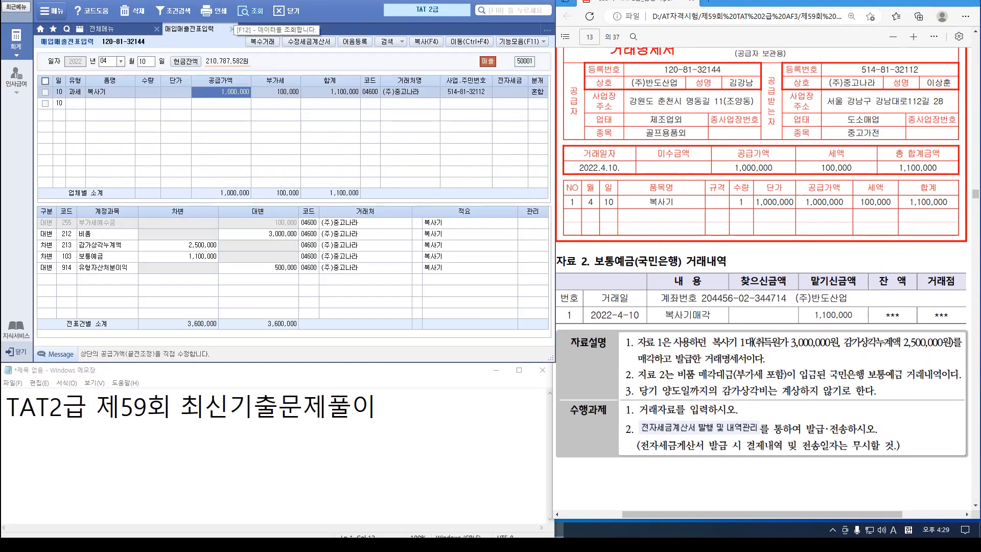
pyautogui.click(509, 91)
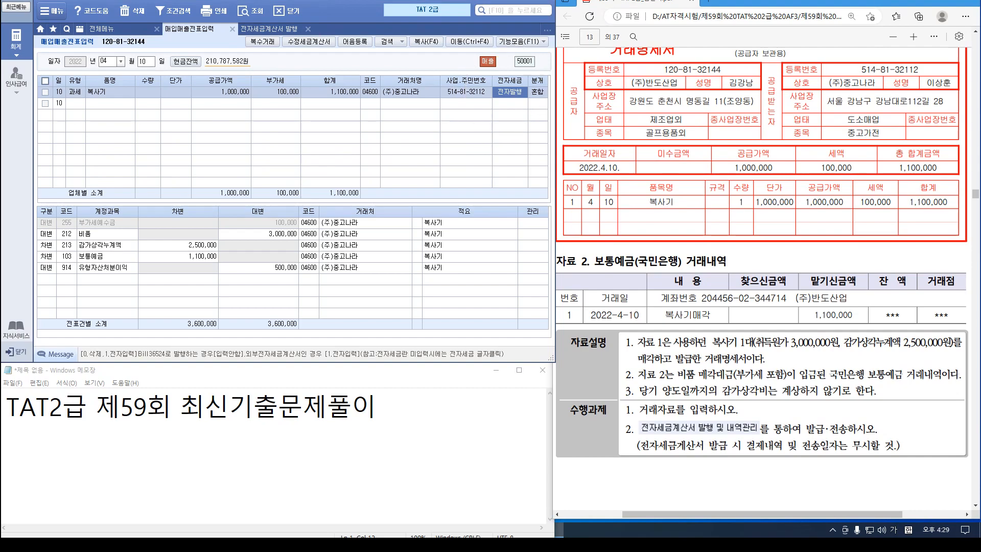
pyautogui.scroll(-10, 766, 281)
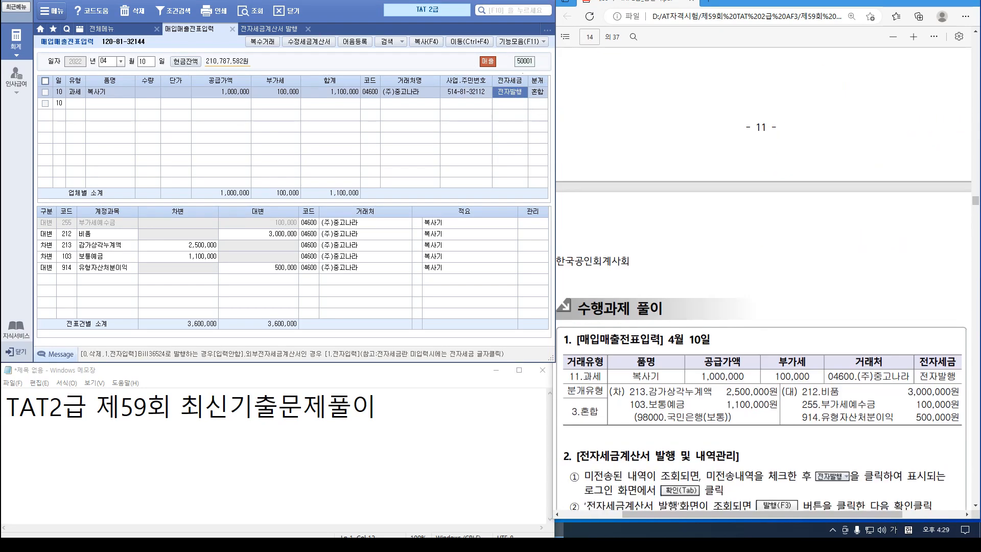
pyautogui.scroll(-5, 763, 281)
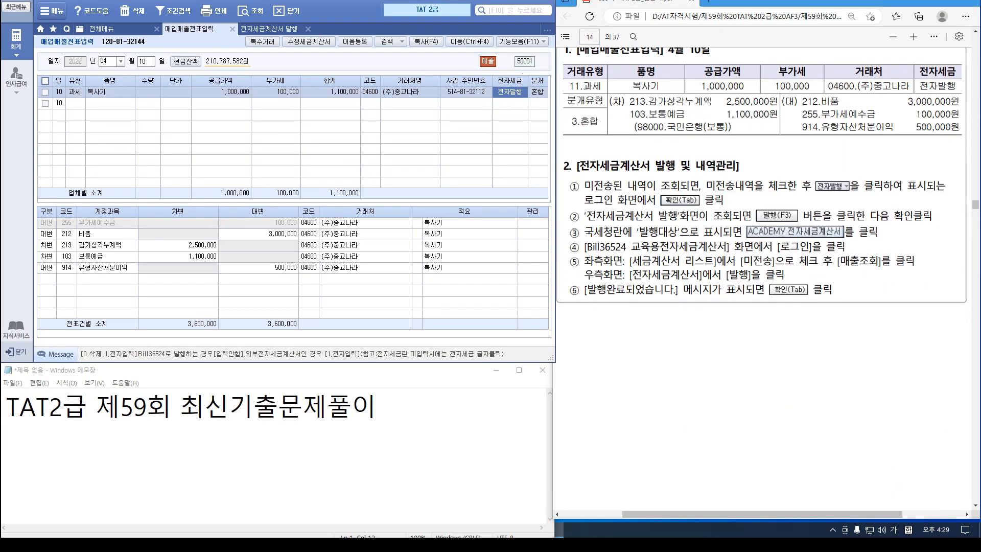
pyautogui.scroll(-10, 763, 280)
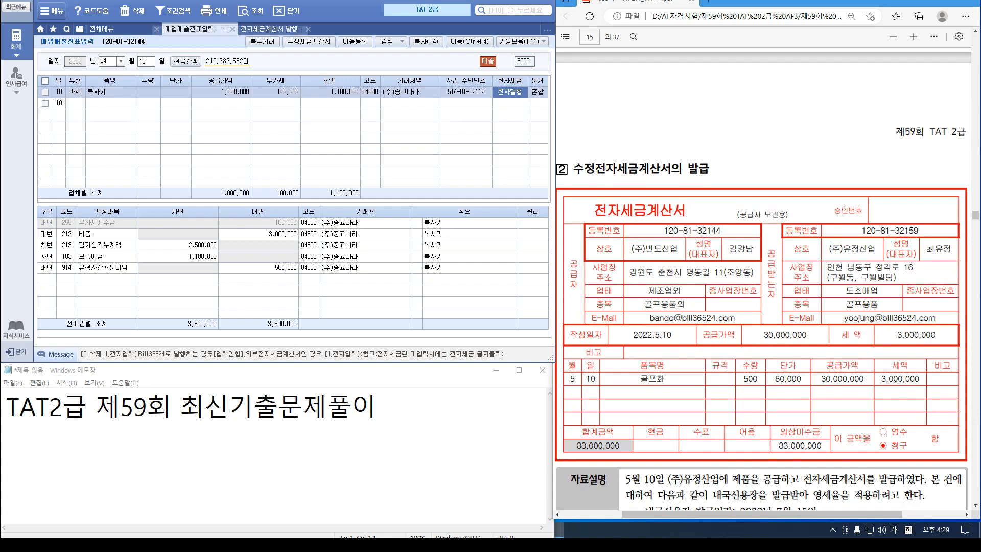
pyautogui.write('05')
pyautogui.press('Return')
pyautogui.press('Return')
pyautogui.scroll(-3, 762, 280)
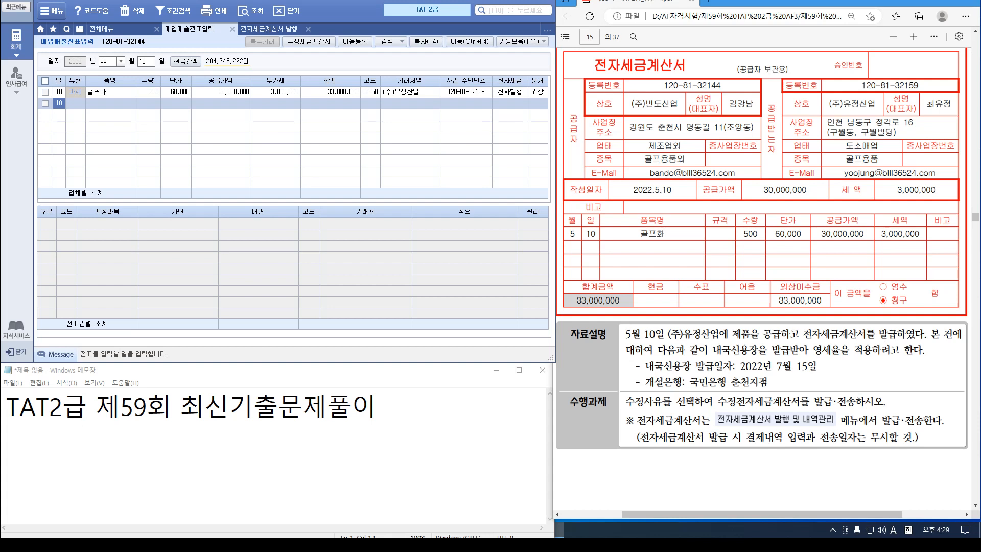
# Start an amended invoice for the 골프화 sale: reason L/C opened later, dates 2022-07-15 and 2022-06
pyautogui.click(45, 92)
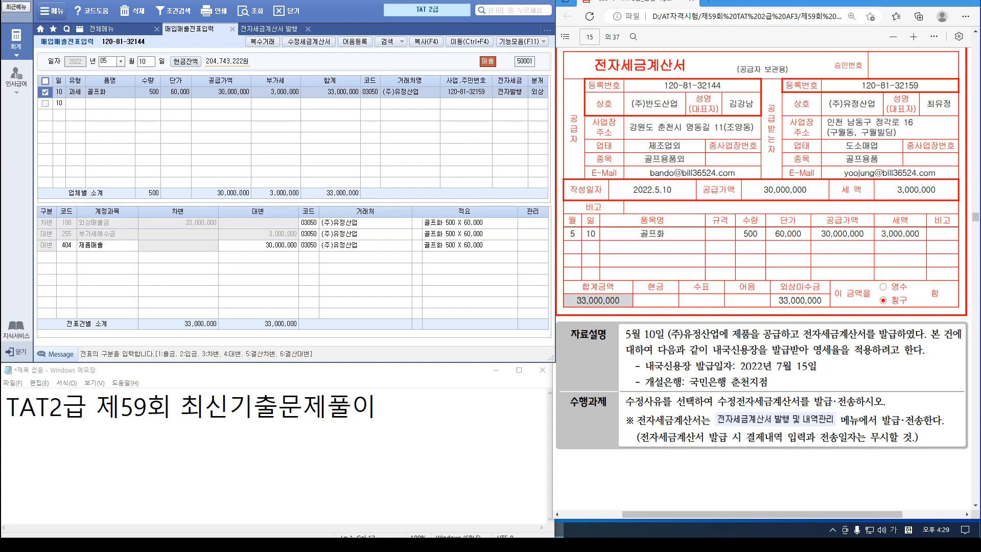
pyautogui.click(308, 41)
pyautogui.click(301, 79)
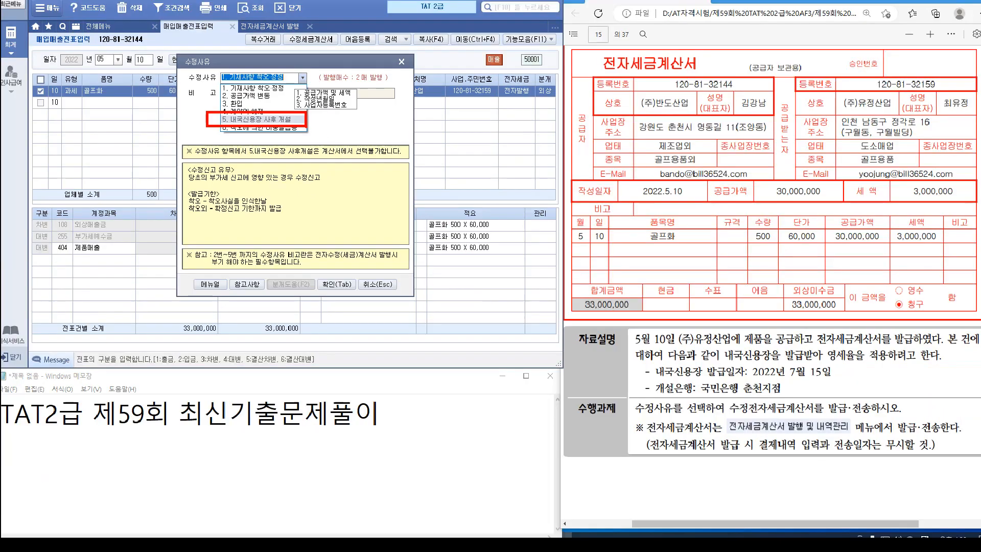
pyautogui.press('Escape')
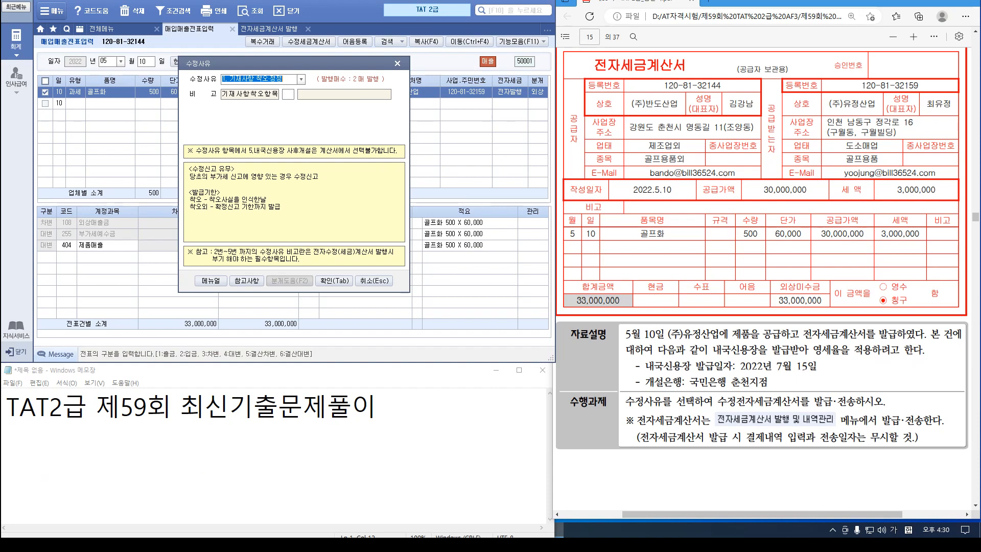
pyautogui.press('Down')
pyautogui.press('Down')
pyautogui.press('Down')
pyautogui.press('Down')
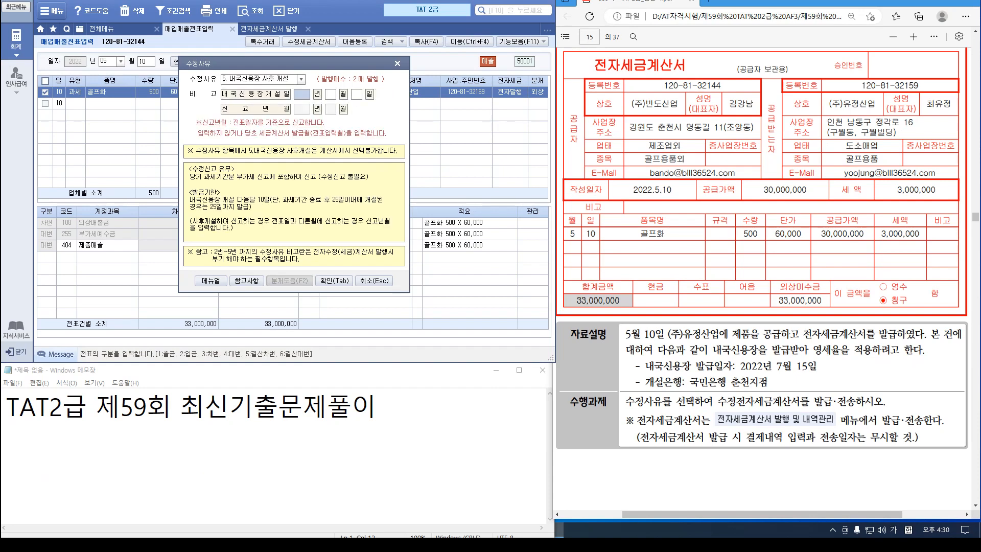
pyautogui.write('2022')
pyautogui.write('07')
pyautogui.write('15')
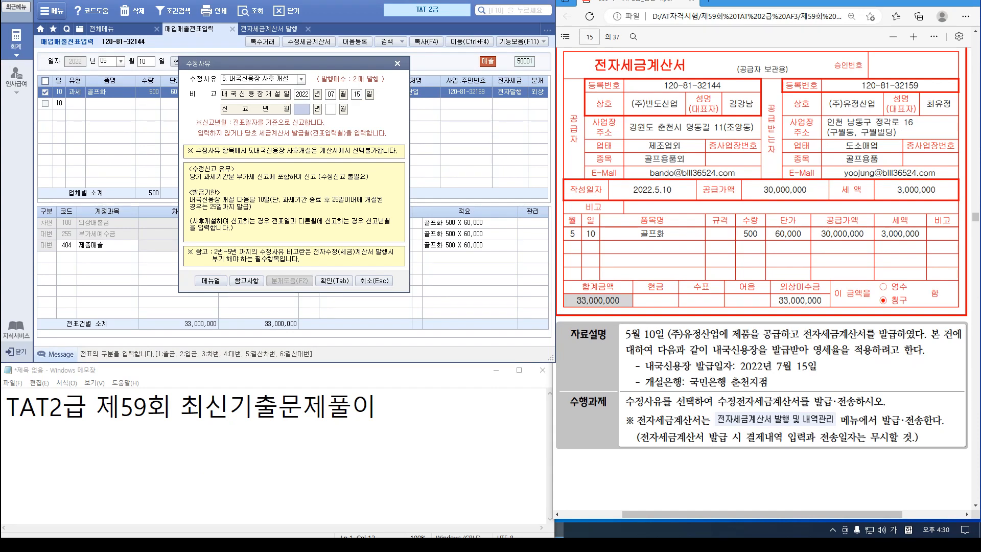
pyautogui.write('20220')
pyautogui.write('6')
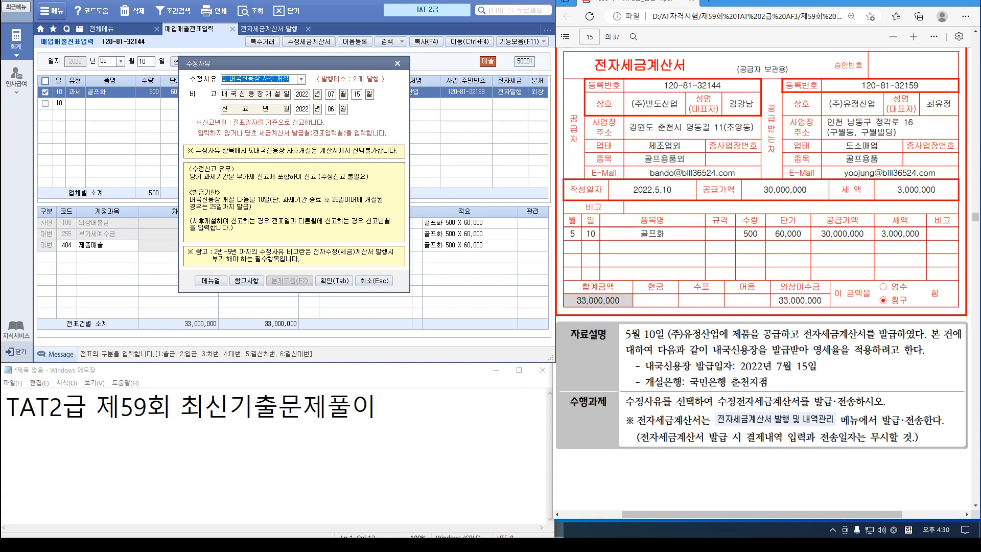
pyautogui.press('Tab')
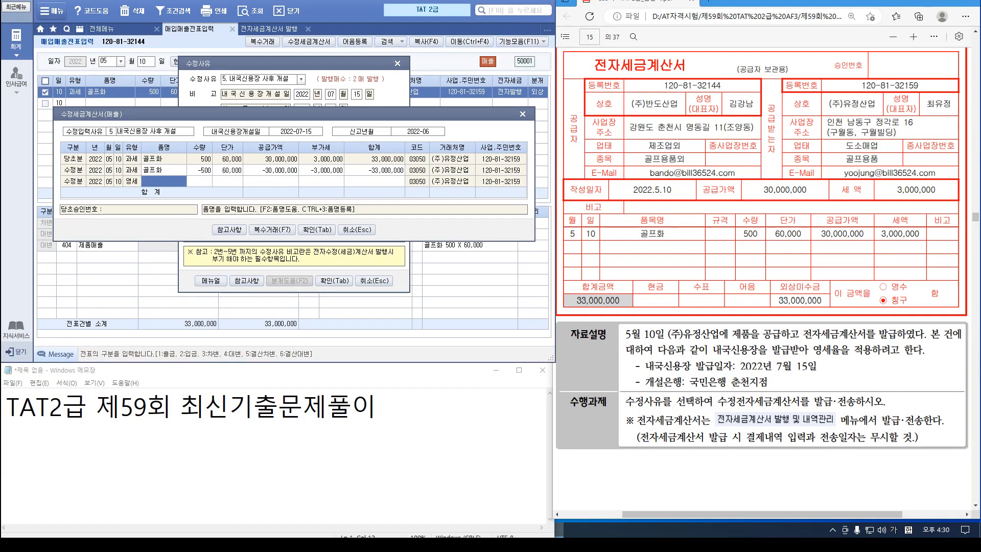
# Enter the zero-rated row as 골프화, 500 units at 60,000, and save
pyautogui.write('골프화')
pyautogui.press('Return')
pyautogui.write('500')
pyautogui.press('Return')
pyautogui.write('600000')
pyautogui.press('Return')
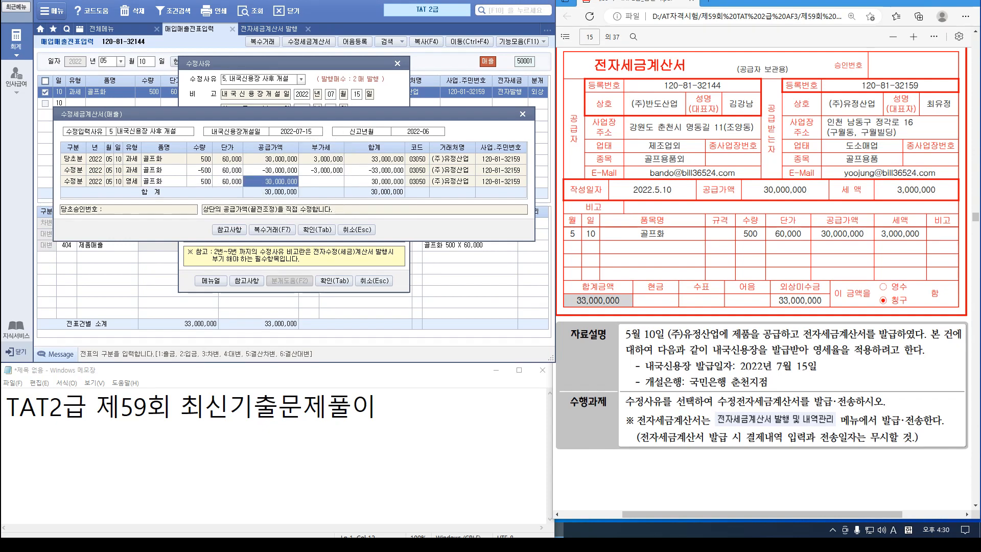
pyautogui.click(317, 229)
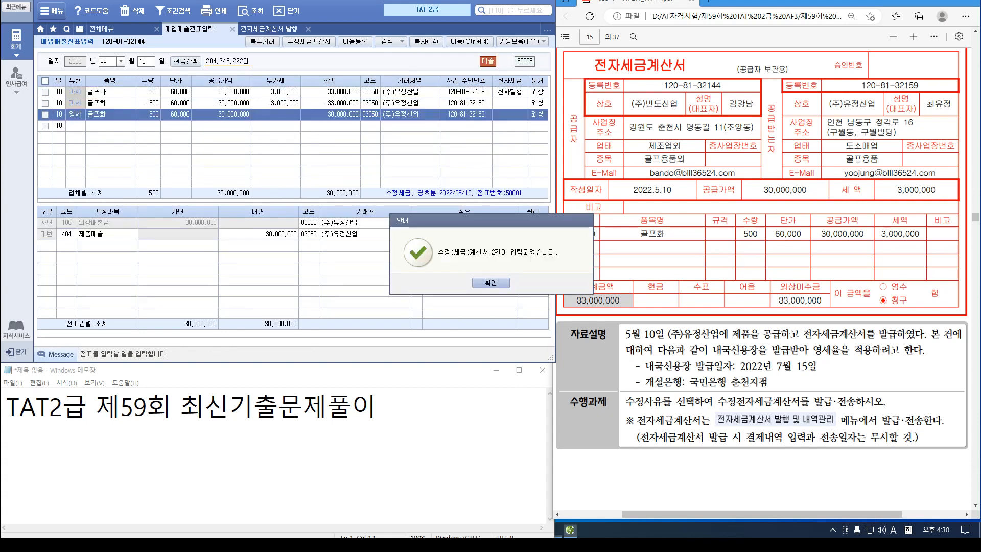
# Switch to the e-invoice issuing screen with the period set to May 10
pyautogui.press('Return')
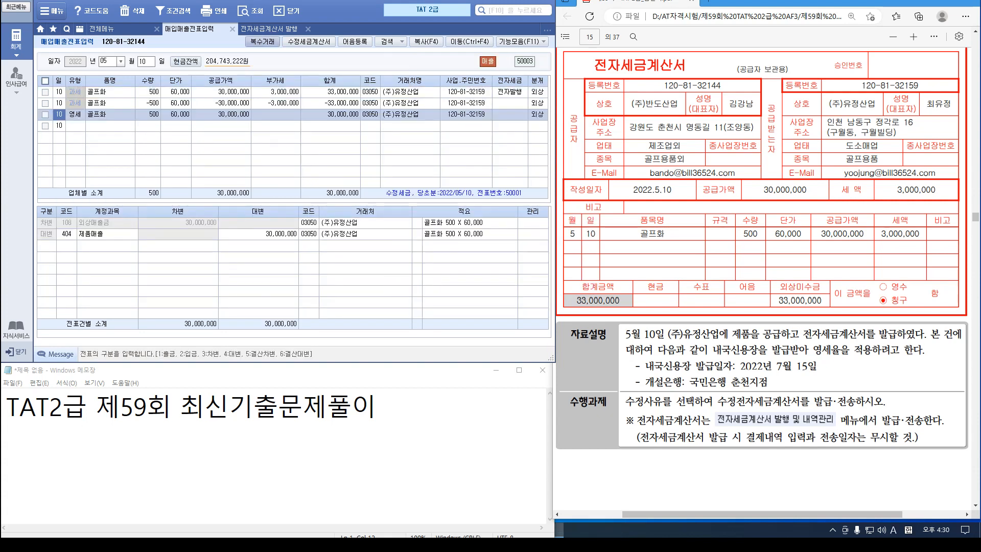
pyautogui.click(268, 29)
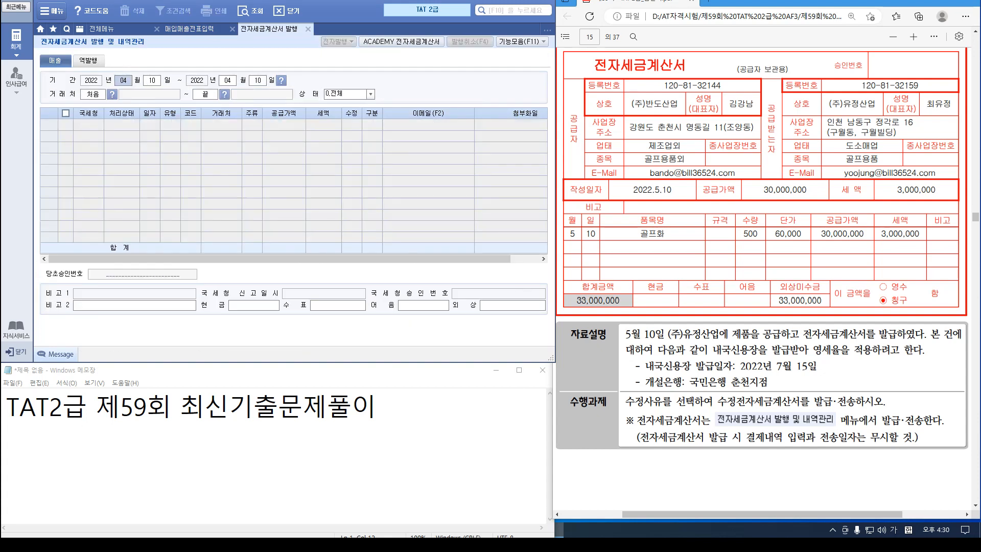
pyautogui.write('05')
pyautogui.press('Return')
pyautogui.press('Return')
pyautogui.write('10')
pyautogui.press('Return')
pyautogui.press('Return')
pyautogui.press('Return')
pyautogui.press('Return')
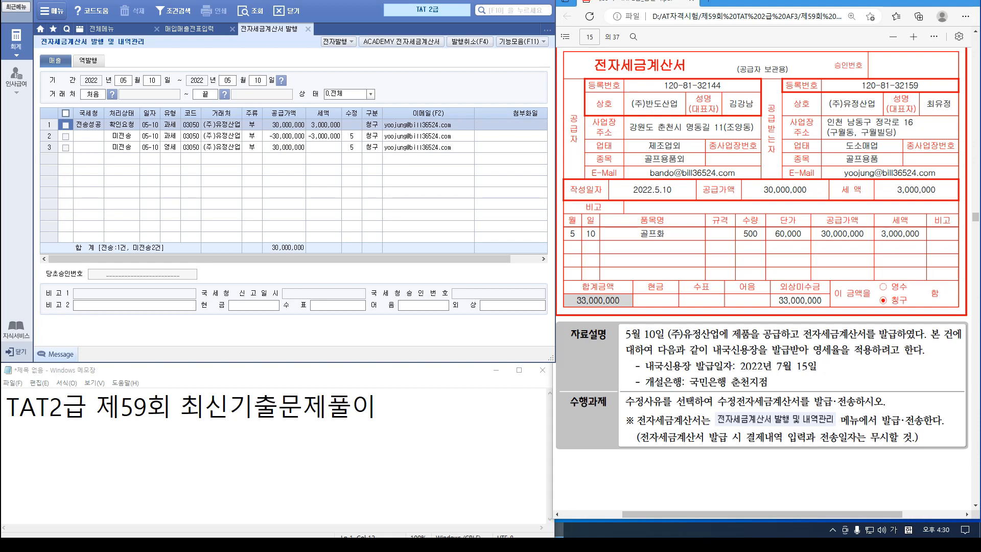
# Issue and transmit the −30,000,000 reversal and the 30,000,000 zero-rated 골프화 invoices
pyautogui.click(65, 136)
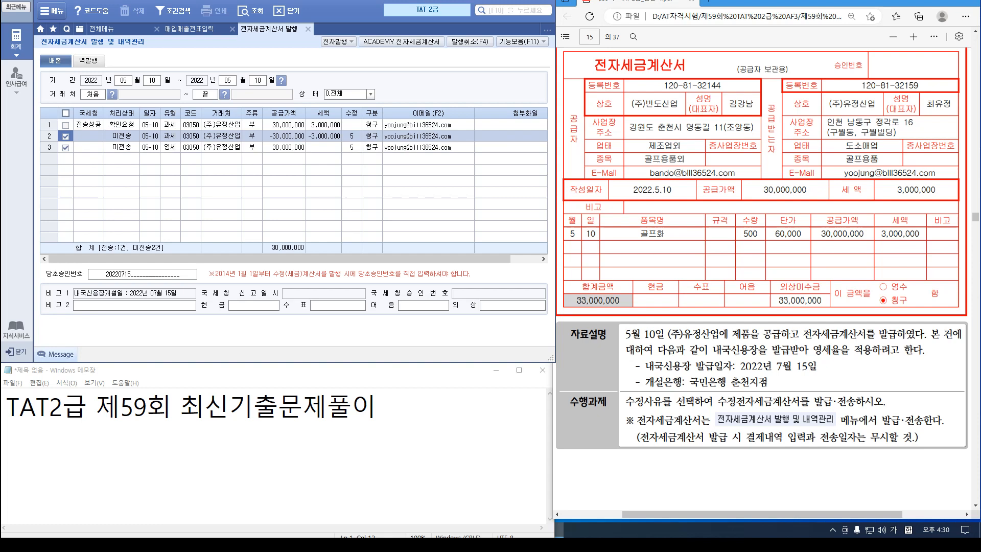
pyautogui.click(338, 41)
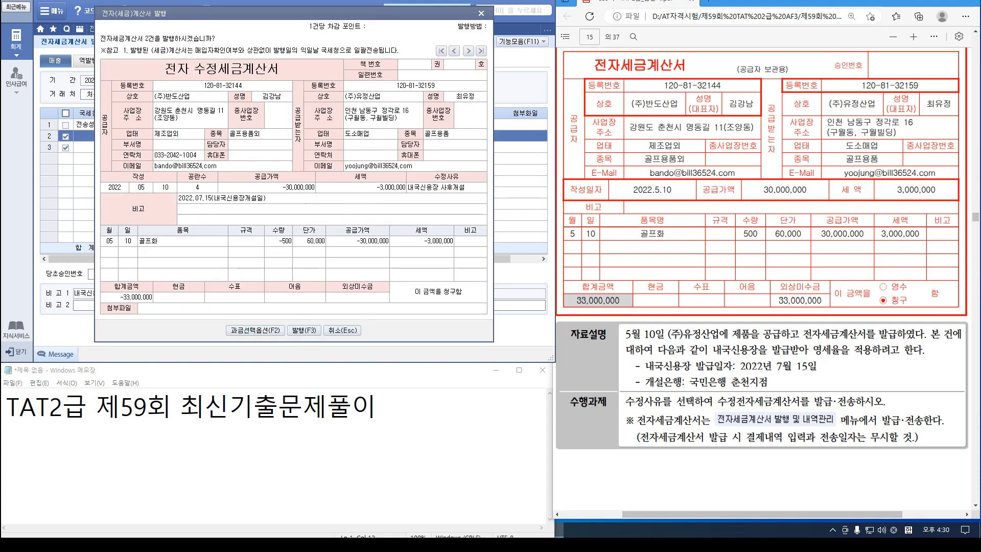
pyautogui.click(304, 330)
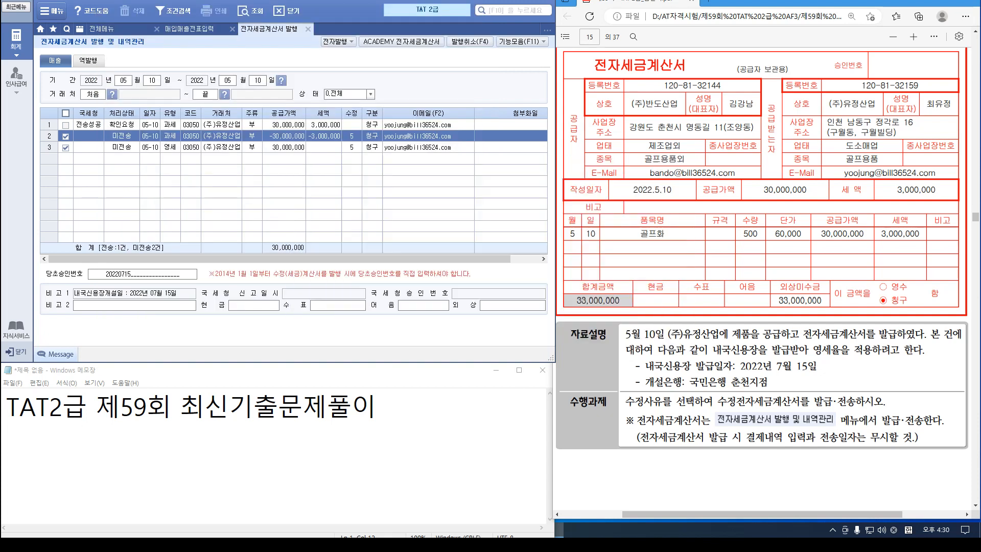
pyautogui.press('Return')
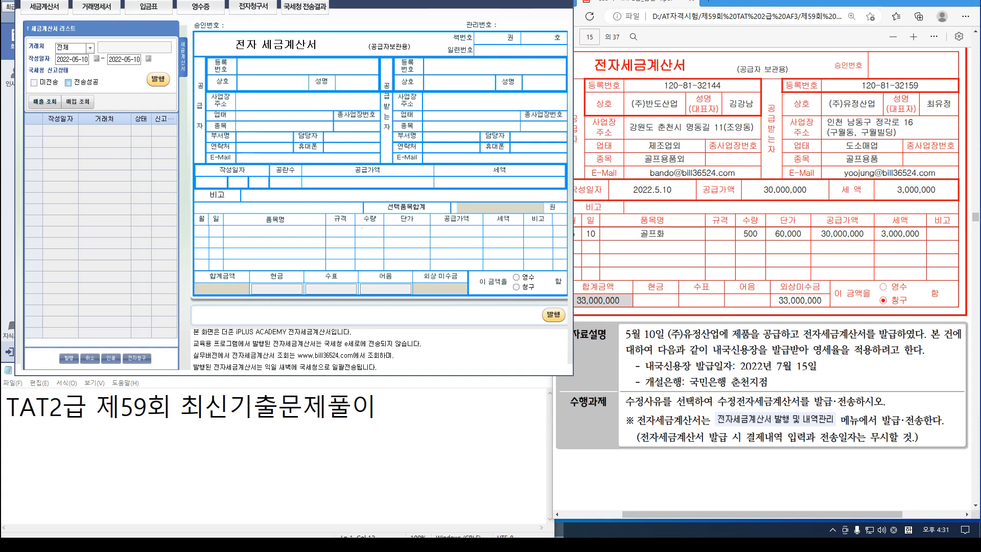
pyautogui.click(163, 141)
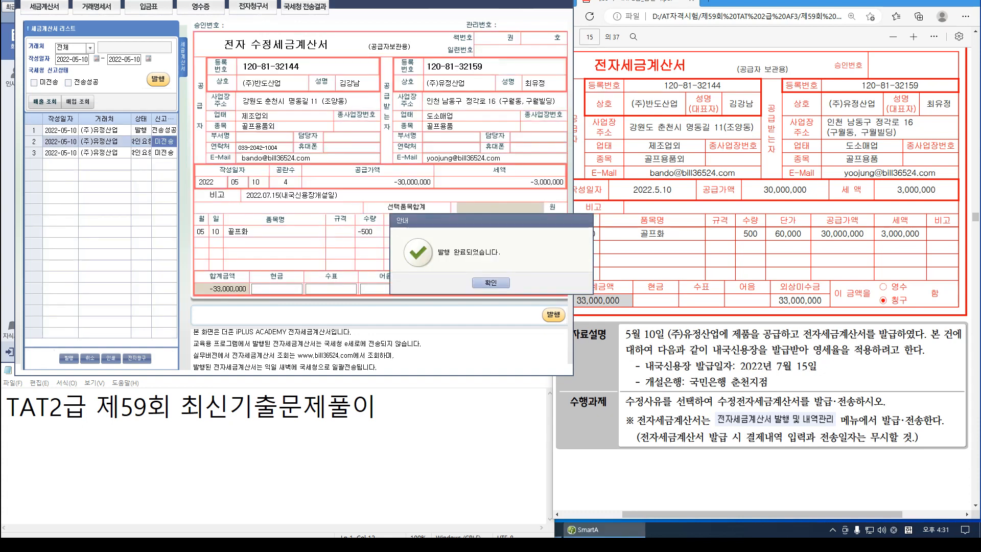
pyautogui.press('Return')
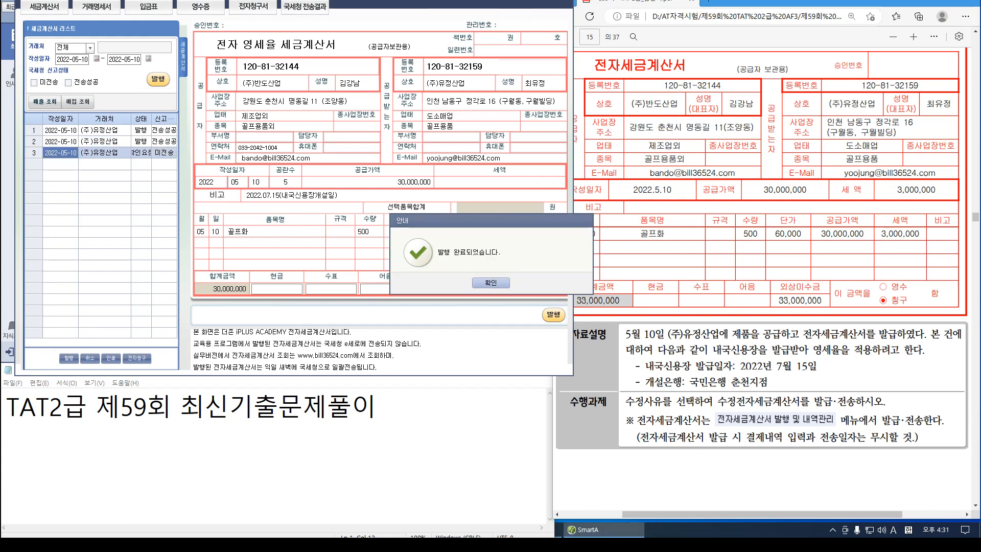
pyautogui.press('Return')
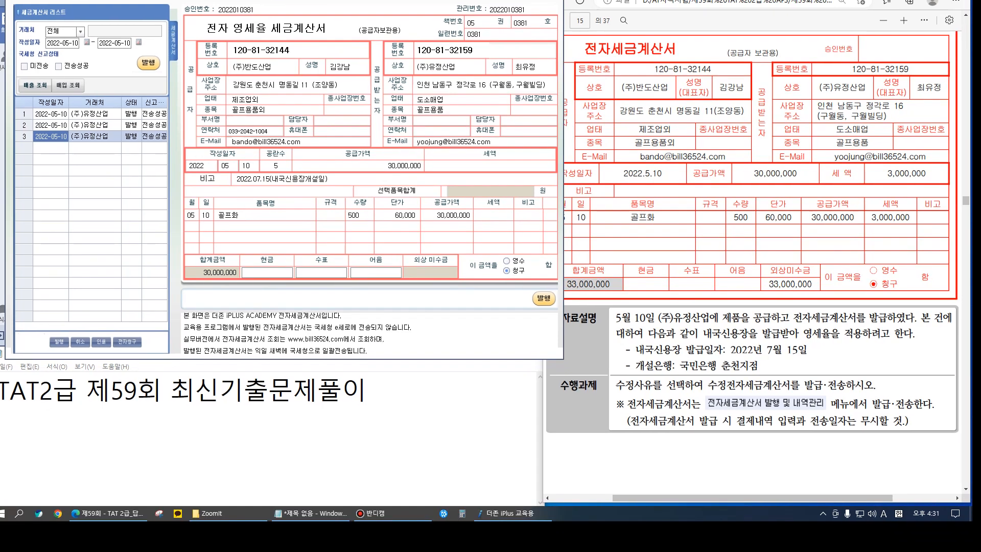
pyautogui.press('Escape')
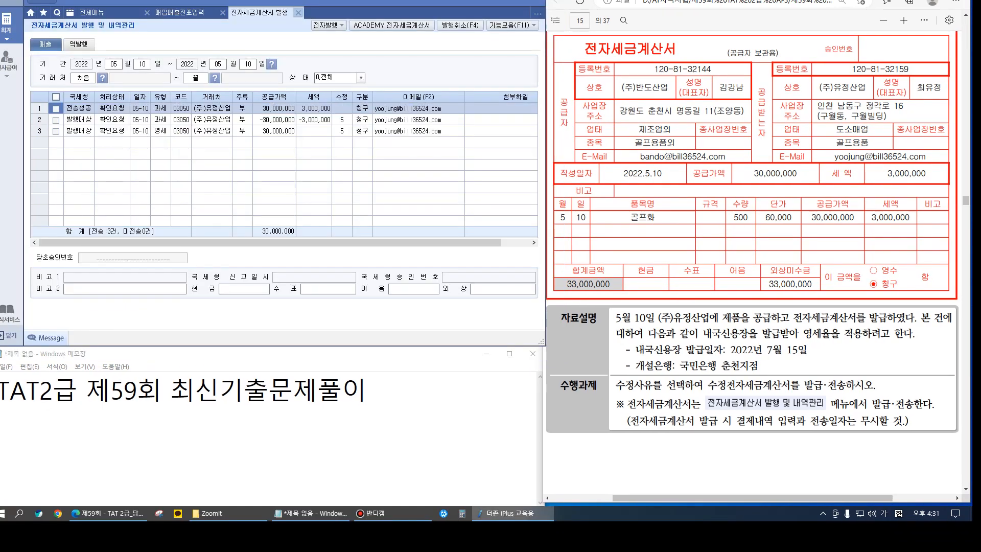
# Close the e-invoice issuing tab and review the three May 10 골프화 rows marked 전자발행
pyautogui.click(298, 12)
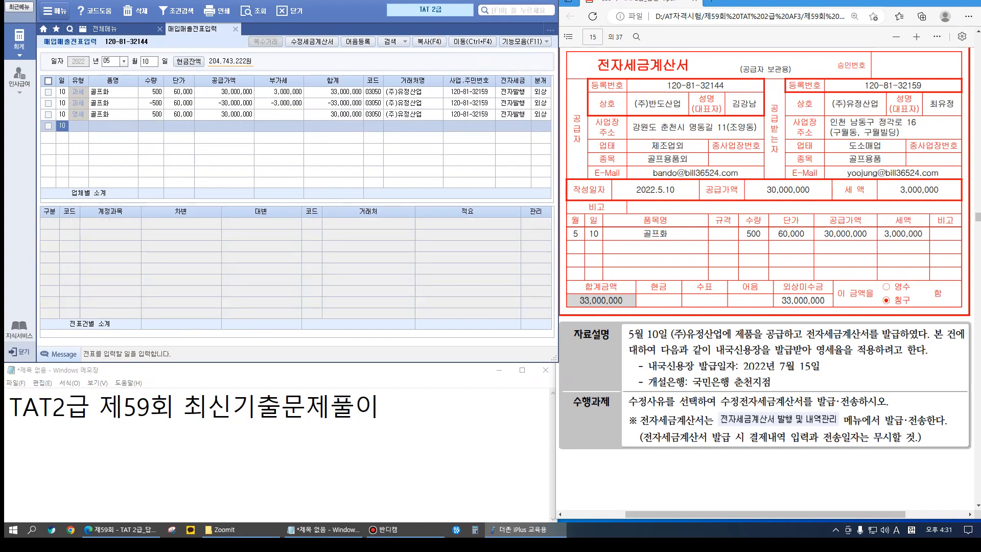
pyautogui.scroll(-10, 766, 281)
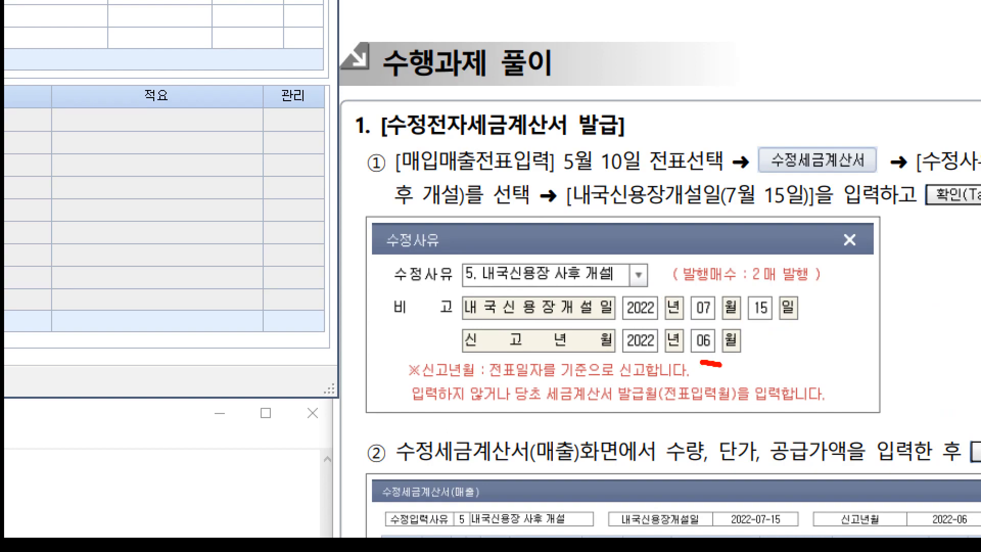
pyautogui.scroll(-3, 766, 307)
pyautogui.scroll(-12, 766, 281)
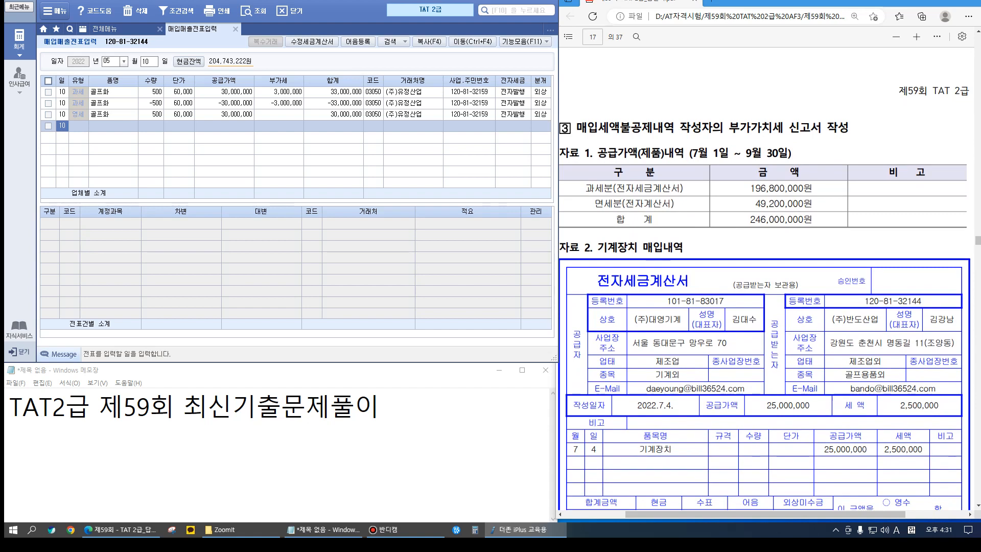
# Bring up task 3's Jul 4 기계장치 purchase in the exam PDF and close 매입매출전표입력
pyautogui.scroll(-2, 766, 281)
pyautogui.scroll(-5, 766, 281)
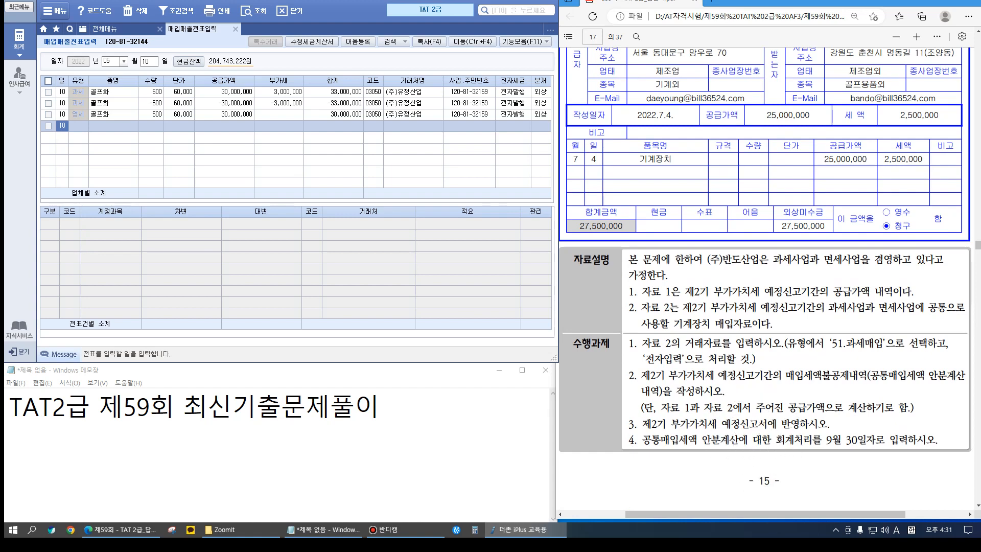
pyautogui.scroll(2, 766, 281)
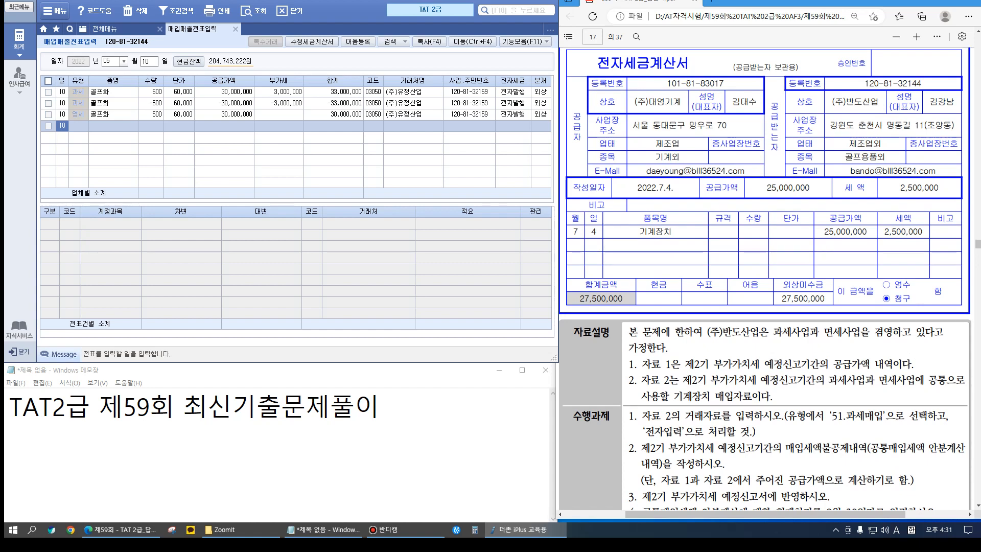
pyautogui.scroll(3, 765, 280)
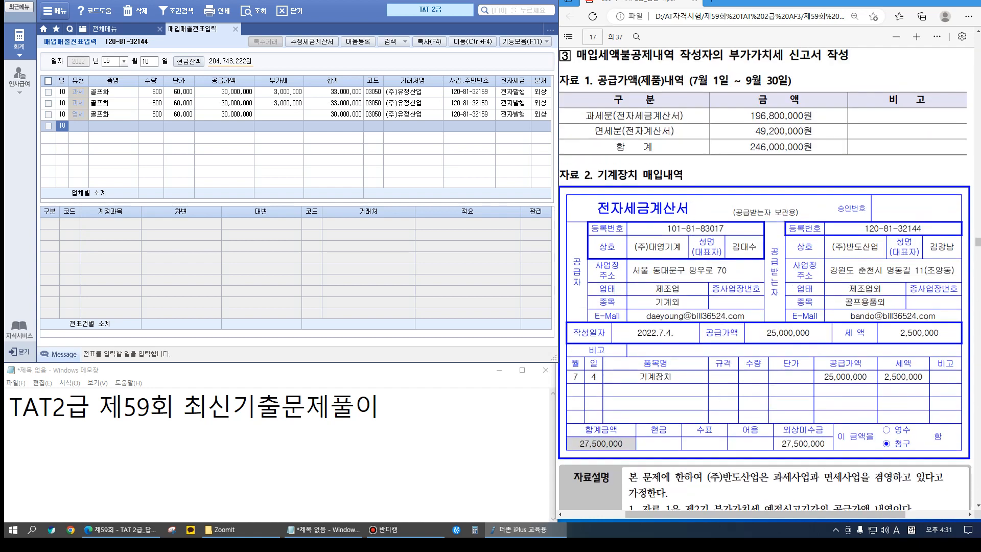
pyautogui.scroll(-3, 764, 280)
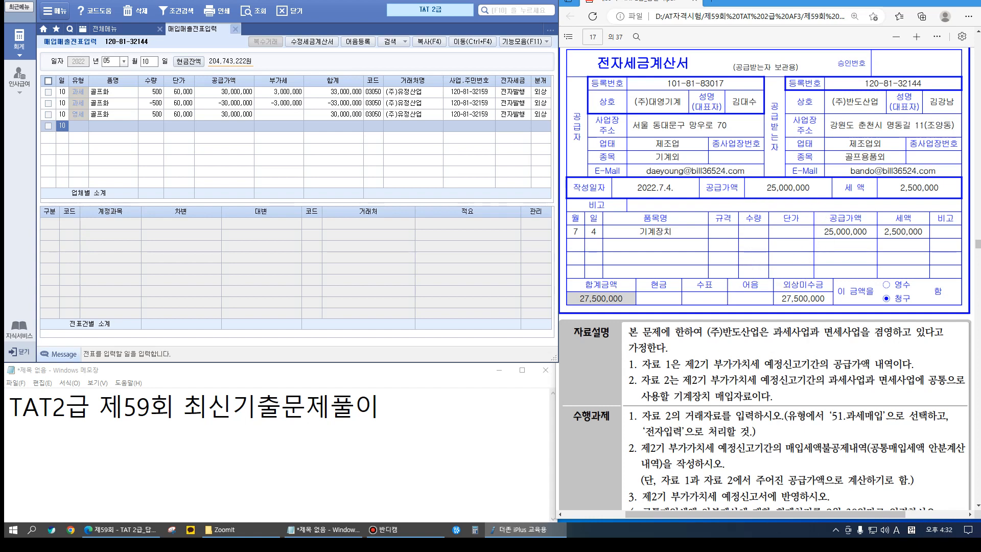
pyautogui.click(236, 29)
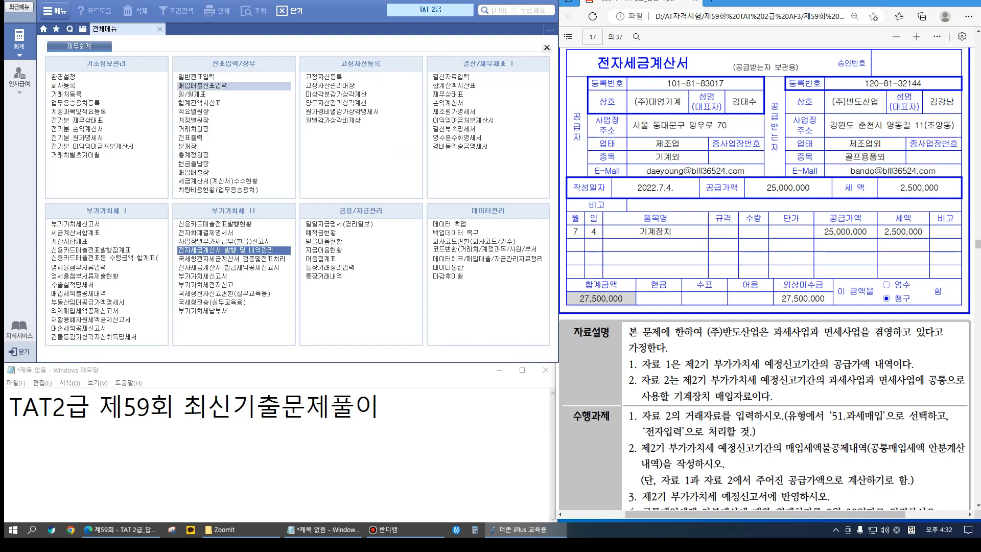
# Start a Jul 4 type 51 taxable purchase of 기계장치 with a 25,000,000 supply amount
pyautogui.click(203, 86)
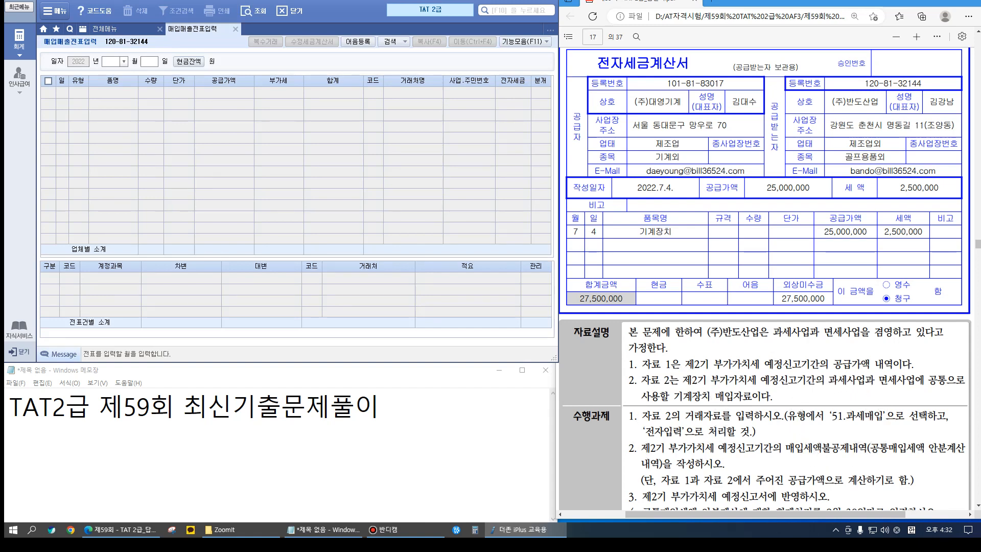
pyautogui.write('7')
pyautogui.press('Return')
pyautogui.write('4')
pyautogui.press('Return')
pyautogui.press('Return')
pyautogui.write('51')
pyautogui.press('Return')
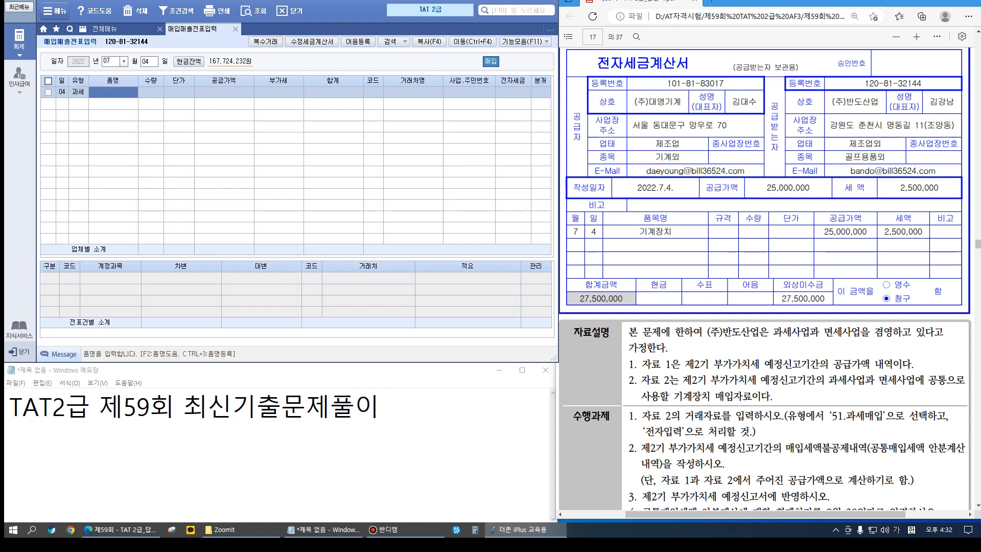
pyautogui.write('기계장치')
pyautogui.press('Return')
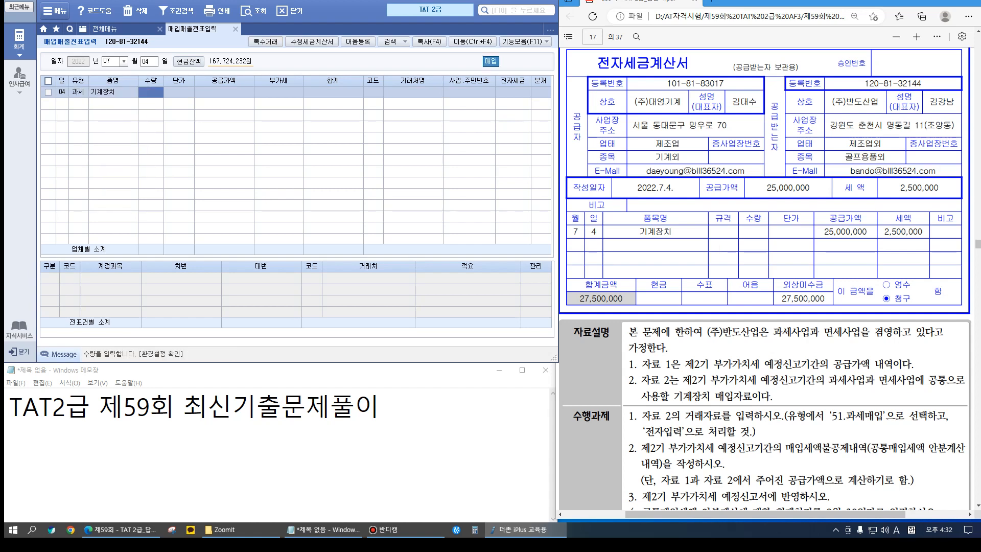
pyautogui.press('Return')
pyautogui.write('25000000')
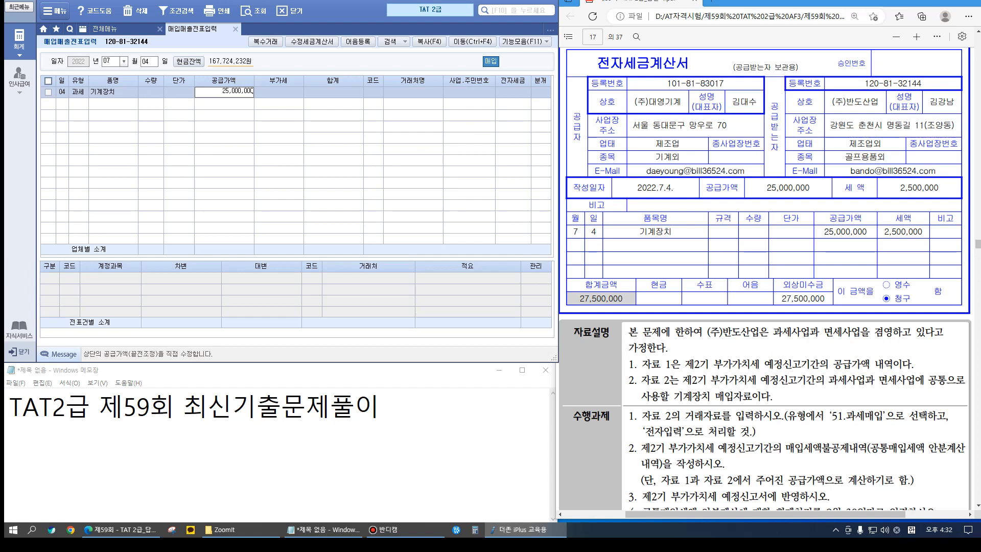
pyautogui.press('Return')
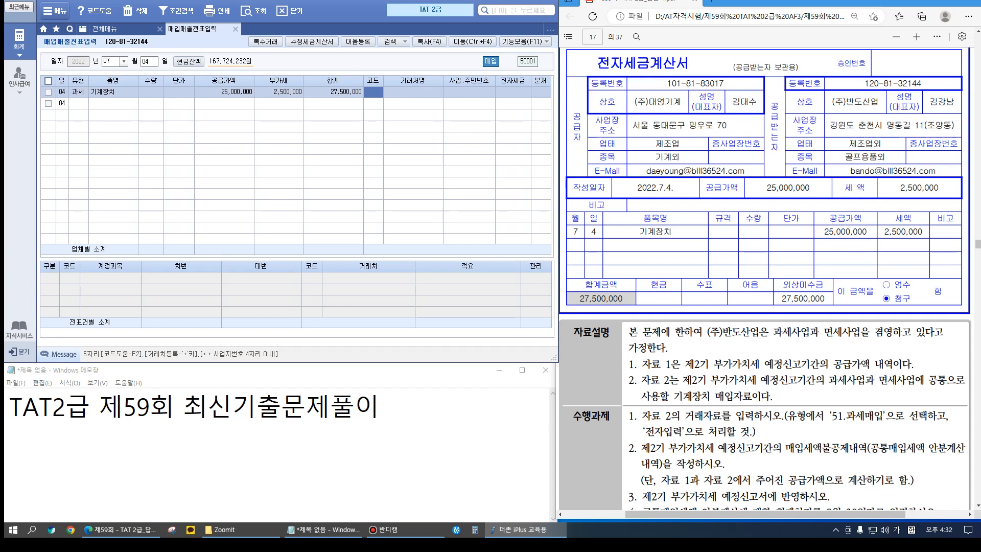
# Set the vendor to (주)대영기계 and mark the invoice as electronically issued
pyautogui.write('대영')
pyautogui.press('Return')
pyautogui.press('Return')
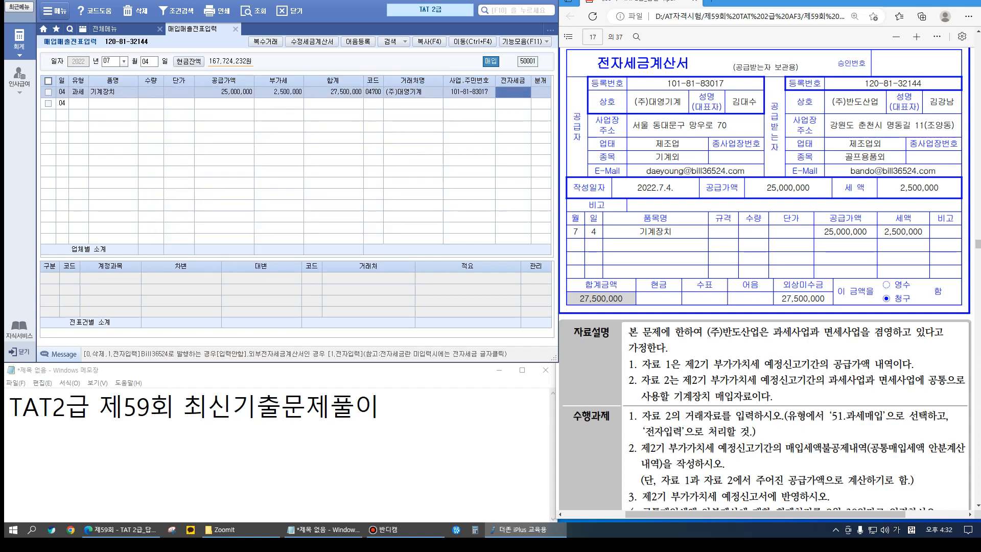
pyautogui.write('1')
pyautogui.press('Return')
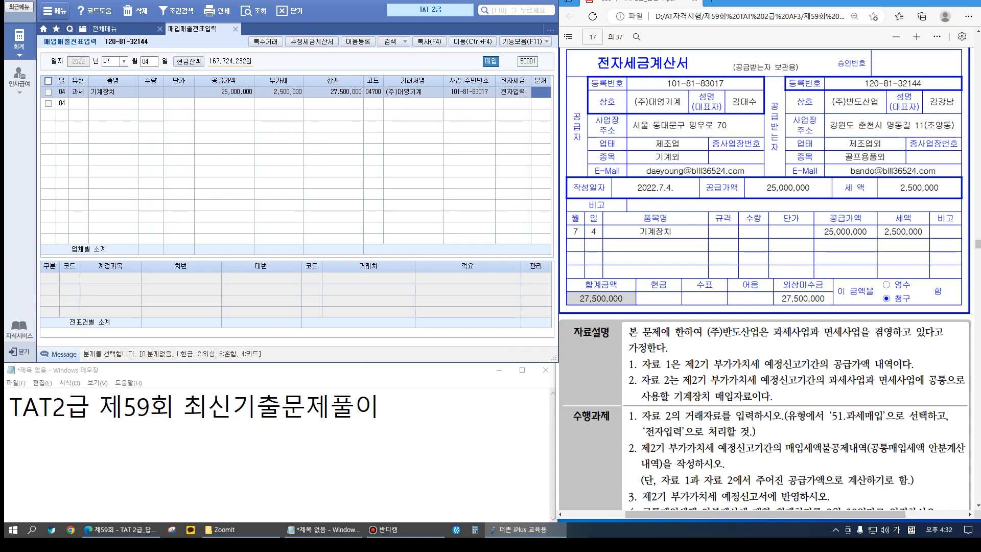
pyautogui.write('3')
# Journal it as mixed: 206 기계장치 and 135 against 253 미지급금 27,500,000, then close the screen
pyautogui.press('Return')
pyautogui.press('Return')
pyautogui.write('206')
pyautogui.press('Return')
pyautogui.press('Return')
pyautogui.press('Return')
pyautogui.press('Return')
pyautogui.write('4')
pyautogui.press('Return')
pyautogui.write('253')
pyautogui.press('Return')
pyautogui.write('27500000')
pyautogui.press('Return')
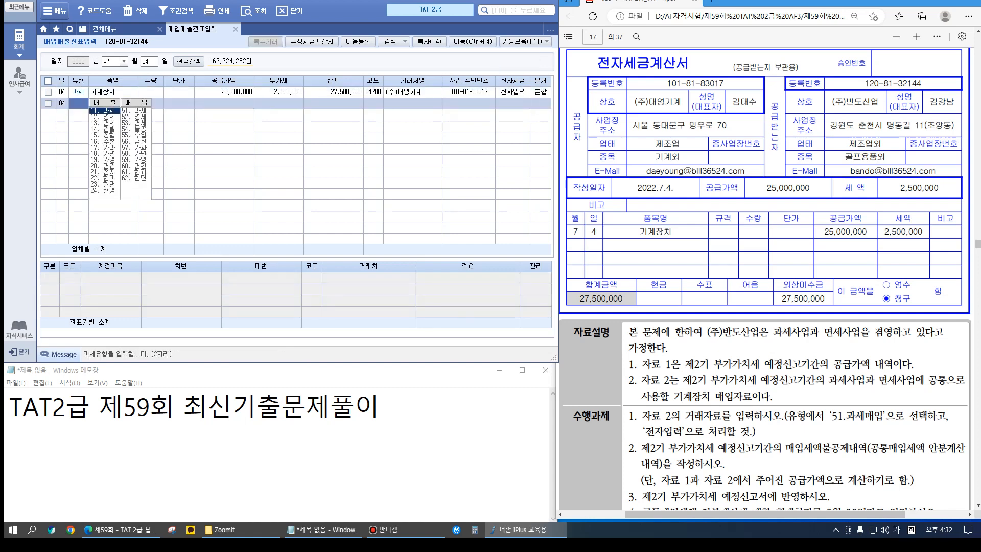
pyautogui.click(113, 92)
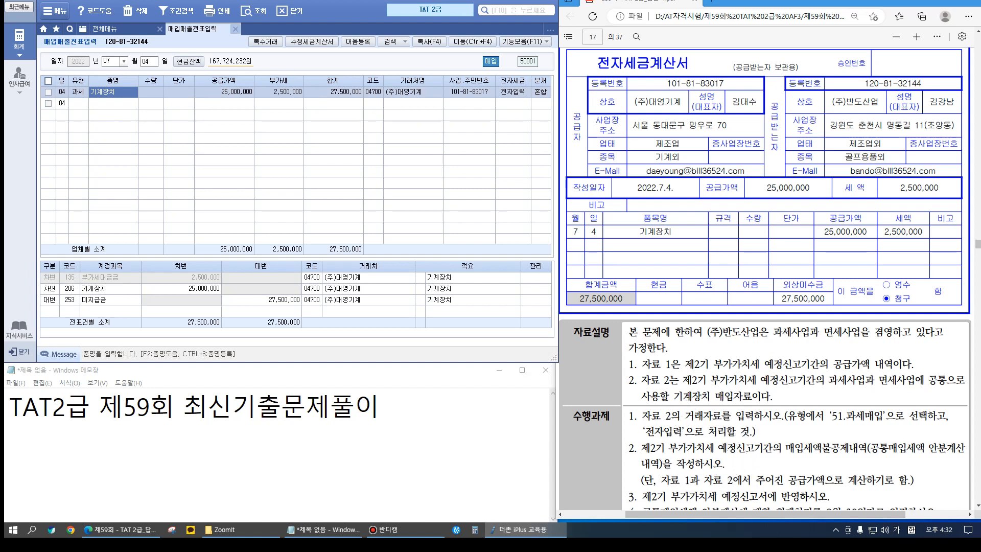
pyautogui.click(235, 29)
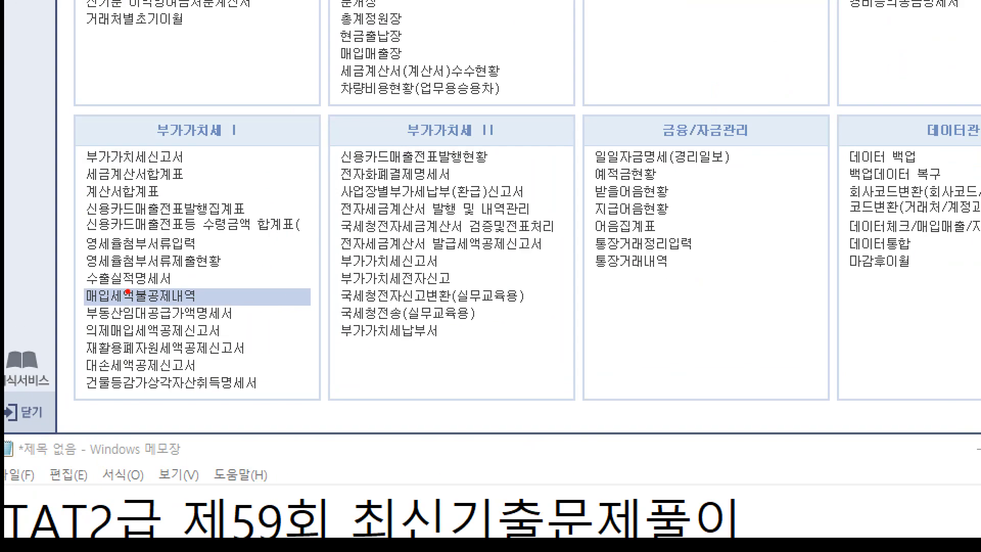
# Open the input-tax non-deduction statement for July–September and review its sections
pyautogui.moveTo(44, 285); pyautogui.dragTo(123, 303)
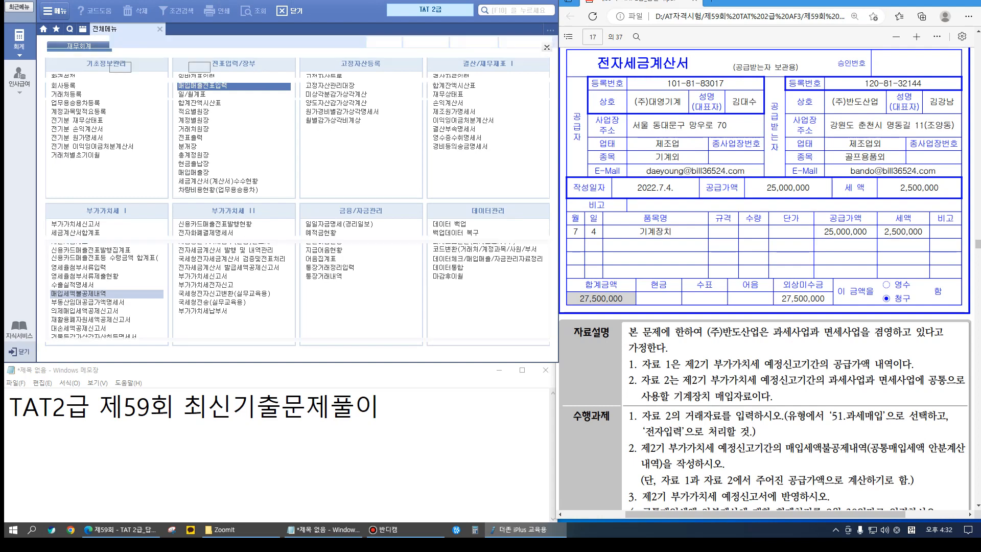
pyautogui.click(81, 293)
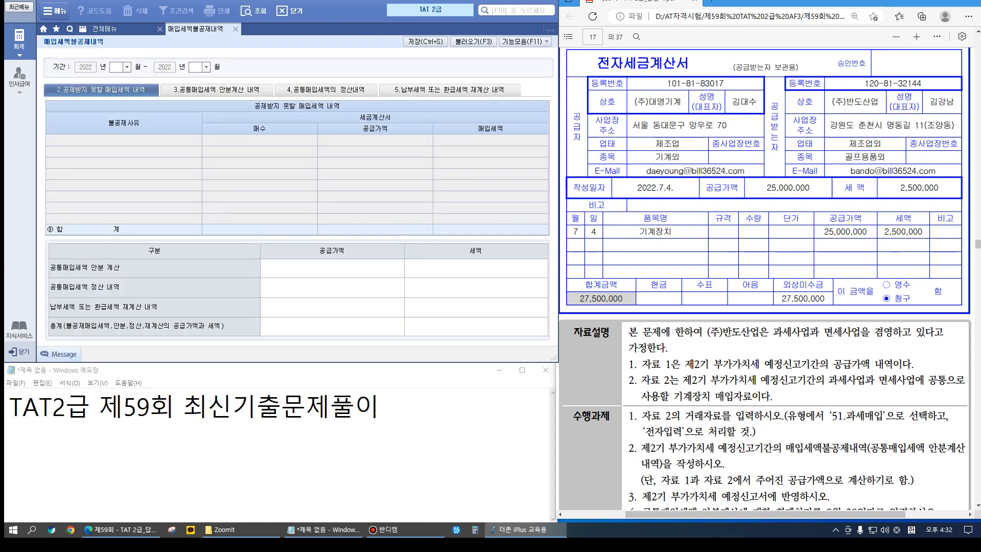
pyautogui.click(196, 67)
pyautogui.write('09')
pyautogui.press('Return')
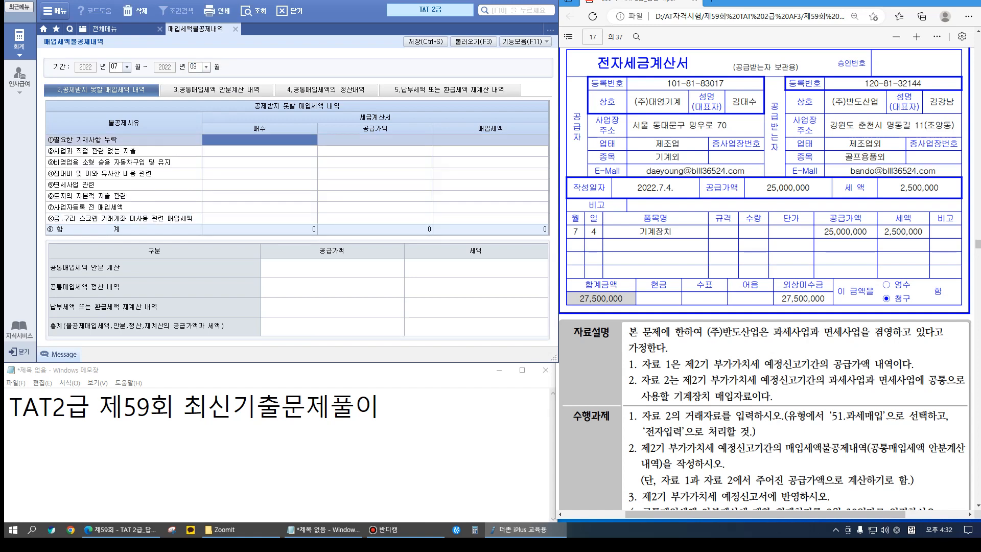
pyautogui.click(217, 89)
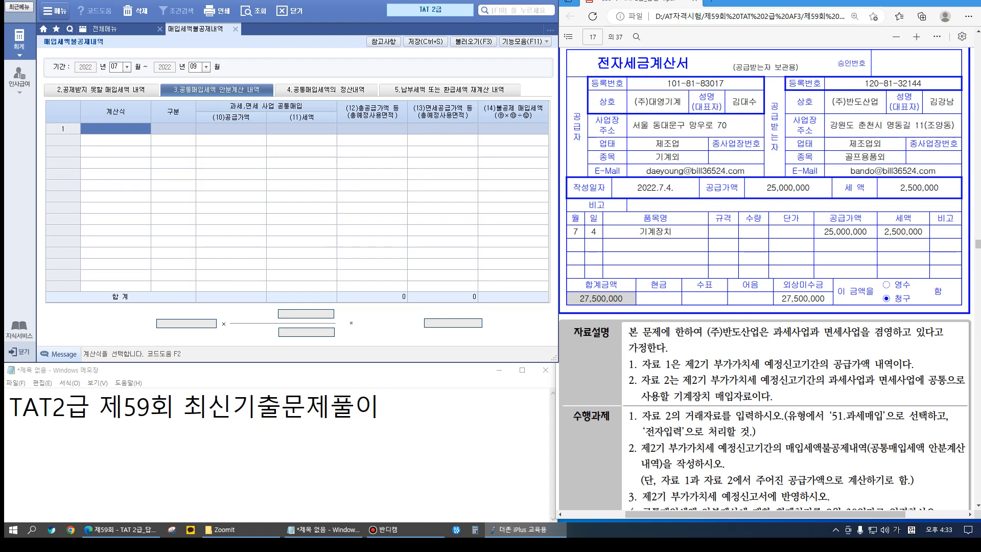
pyautogui.click(286, 90)
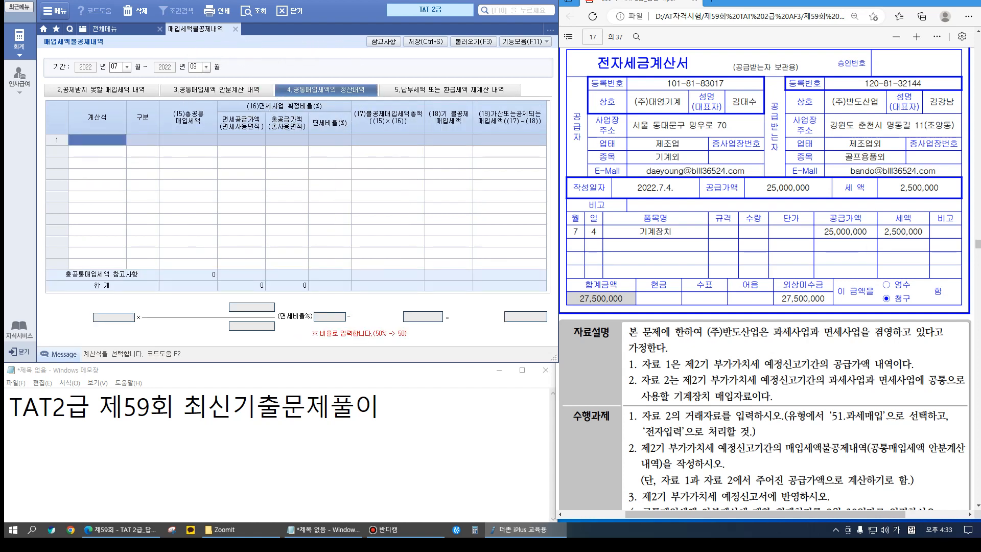
pyautogui.click(450, 89)
pyautogui.click(216, 89)
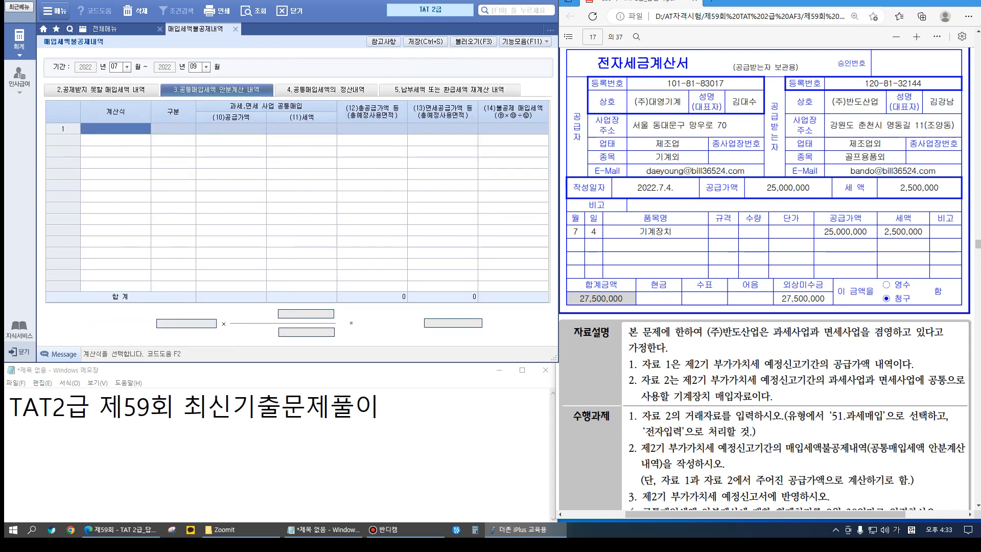
# Apportion common purchase tax by supply value, entering 기계장치 with 25,000,000 supply
pyautogui.press('F2')
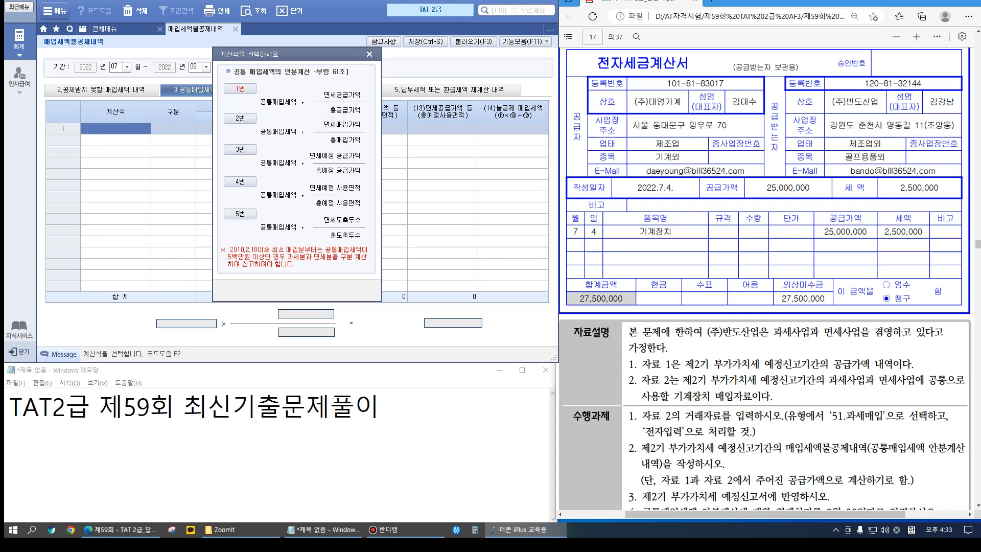
pyautogui.press('Return')
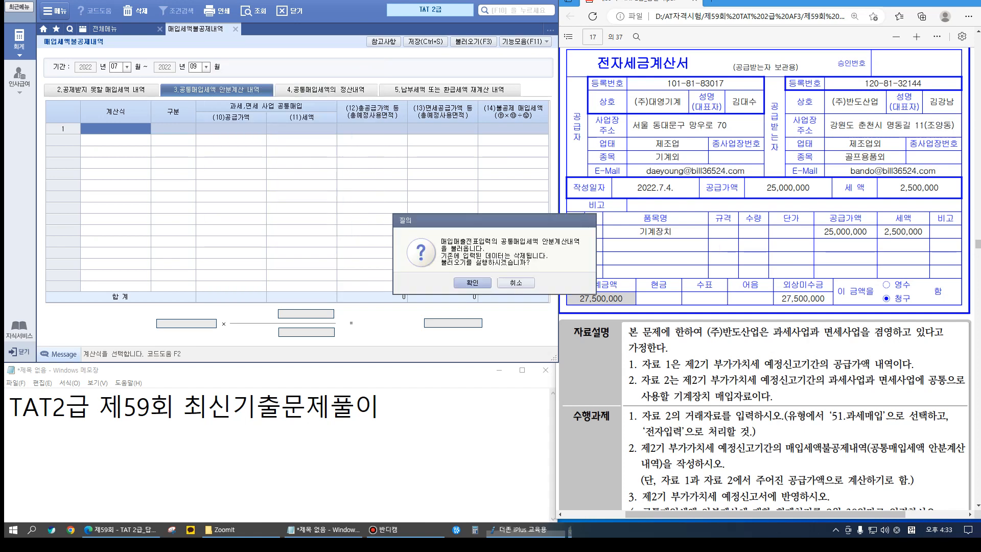
pyautogui.press('Return')
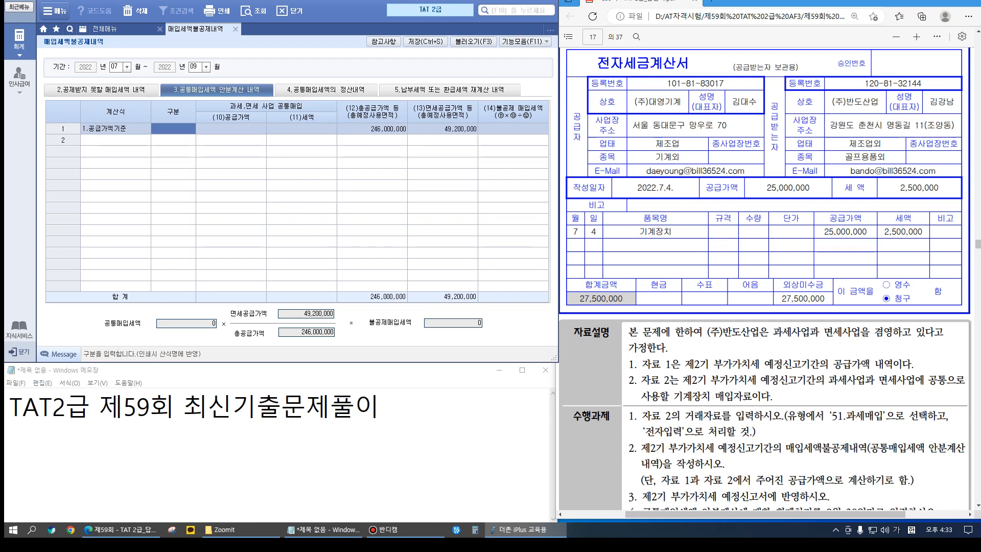
pyautogui.write('기계장치')
pyautogui.press('Return')
pyautogui.write('25000000')
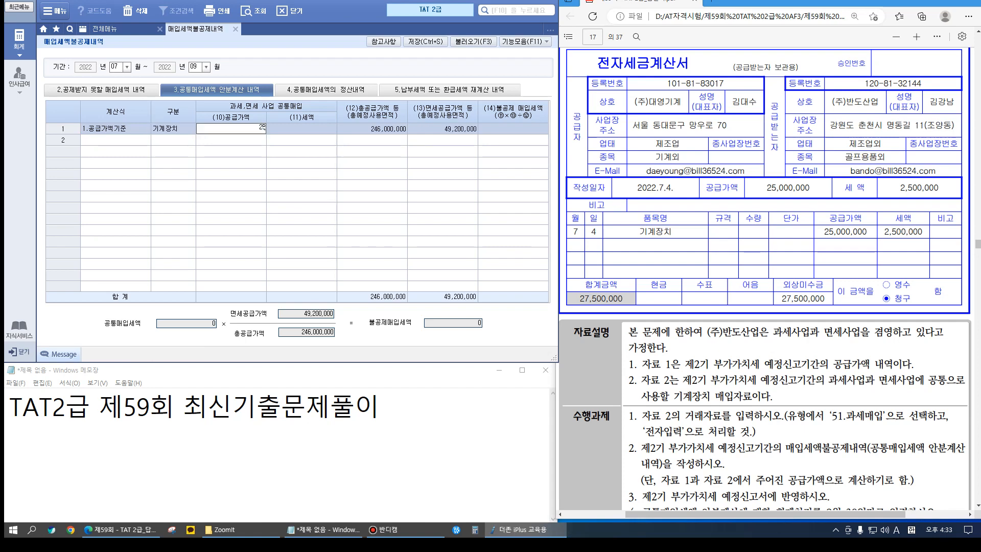
pyautogui.press('Return')
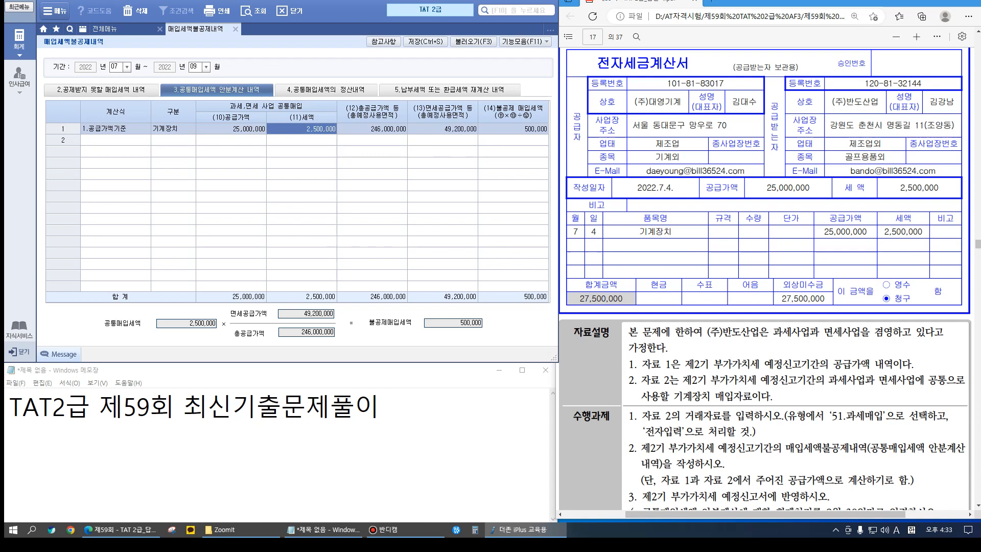
pyautogui.scroll(3, 765, 279)
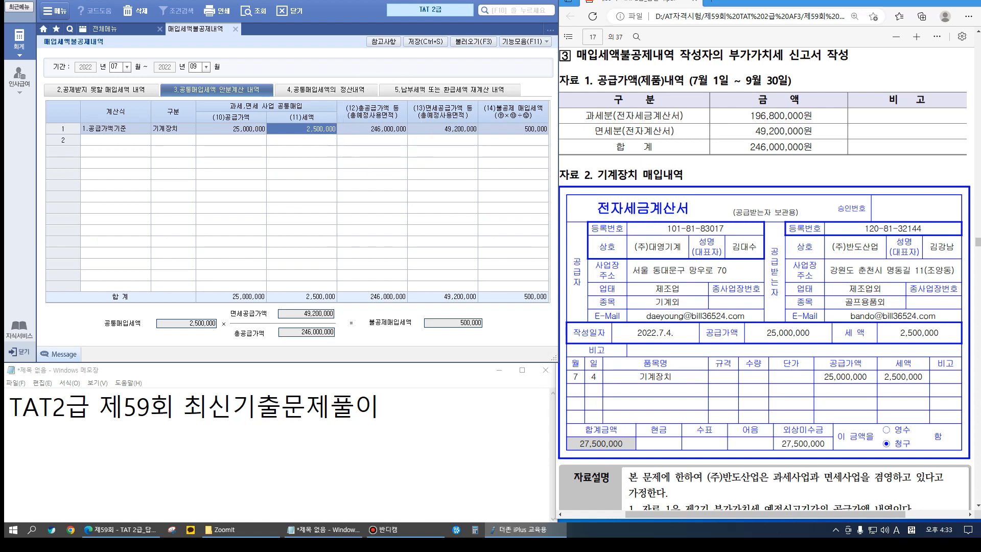
# Review the apportionment figures, including the 49,200,000 tax-free supply total
pyautogui.click(442, 128)
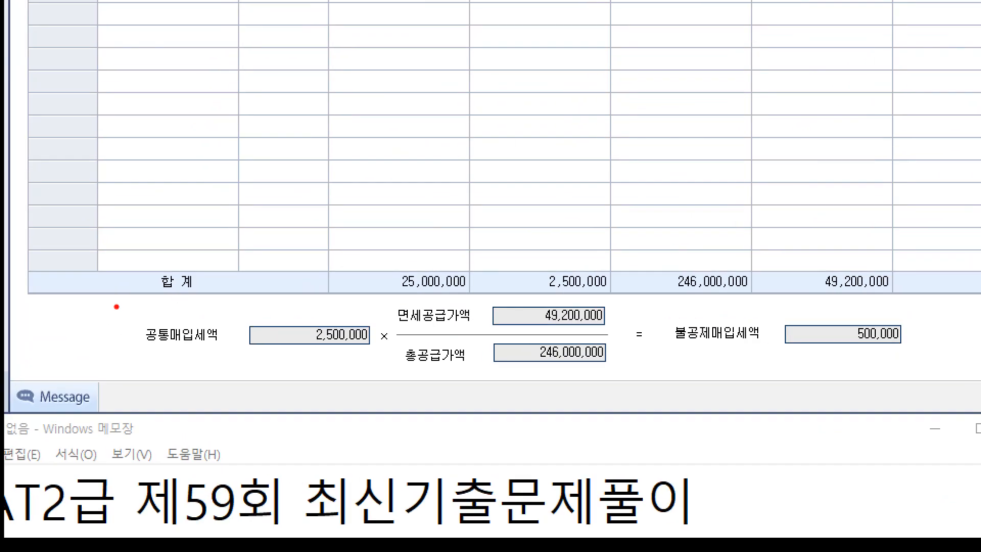
pyautogui.moveTo(489, 337); pyautogui.dragTo(636, 370)
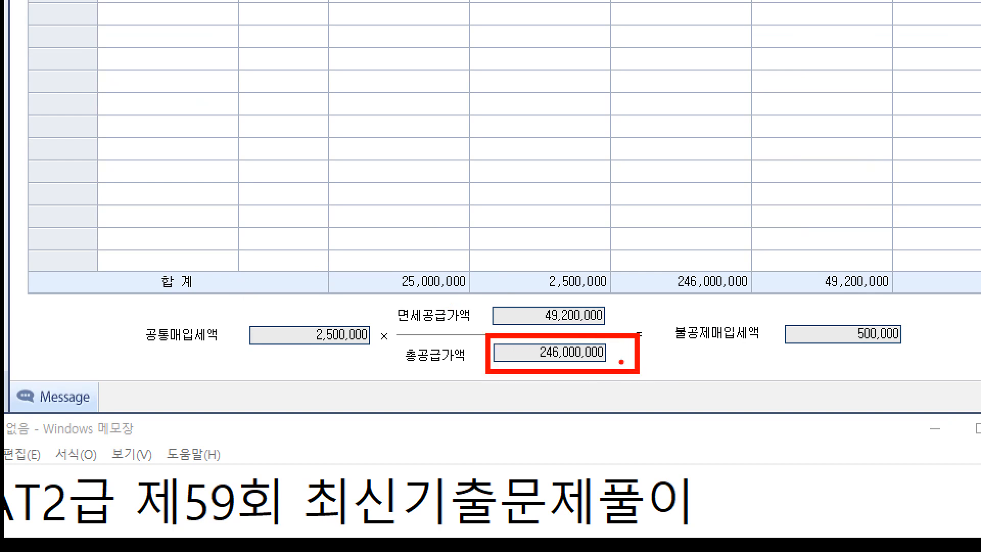
pyautogui.moveTo(473, 293)
pyautogui.mouseDown()
pyautogui.moveTo(674, 336)
pyautogui.moveTo(632, 322)
pyautogui.mouseUp()
pyautogui.moveTo(272, 352); pyautogui.dragTo(386, 368)
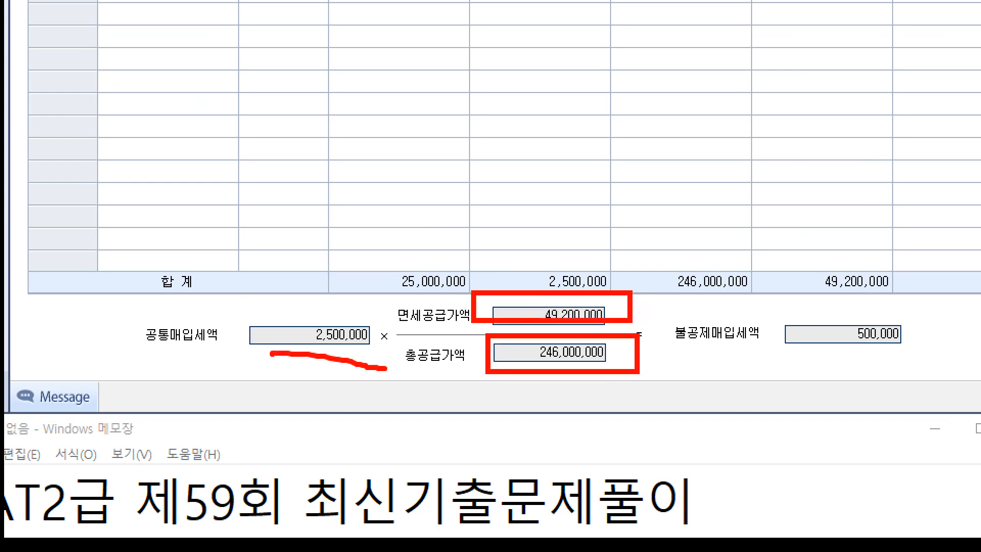
pyautogui.moveTo(849, 361)
pyautogui.mouseDown()
pyautogui.moveTo(822, 315)
pyautogui.moveTo(906, 369)
pyautogui.moveTo(856, 367)
pyautogui.mouseUp()
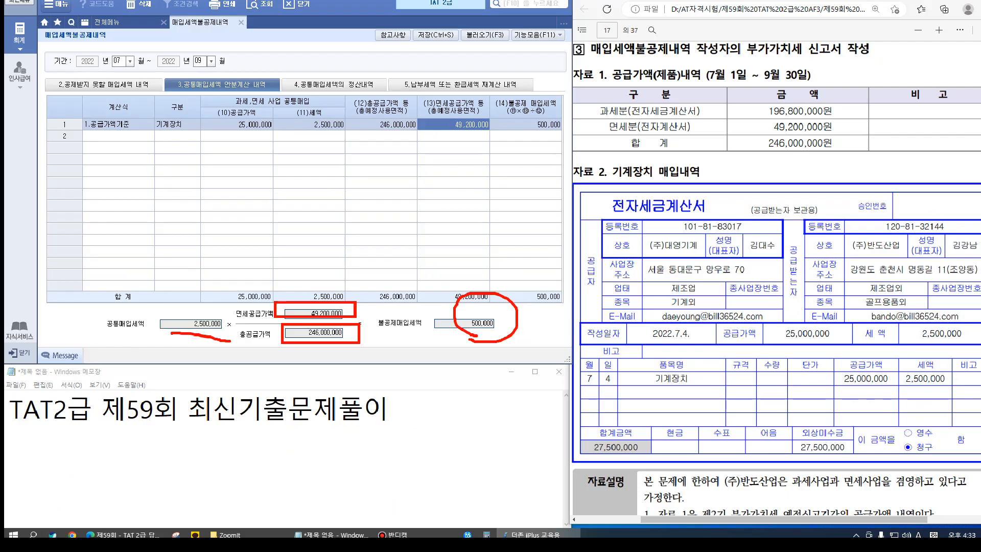
pyautogui.press('Escape')
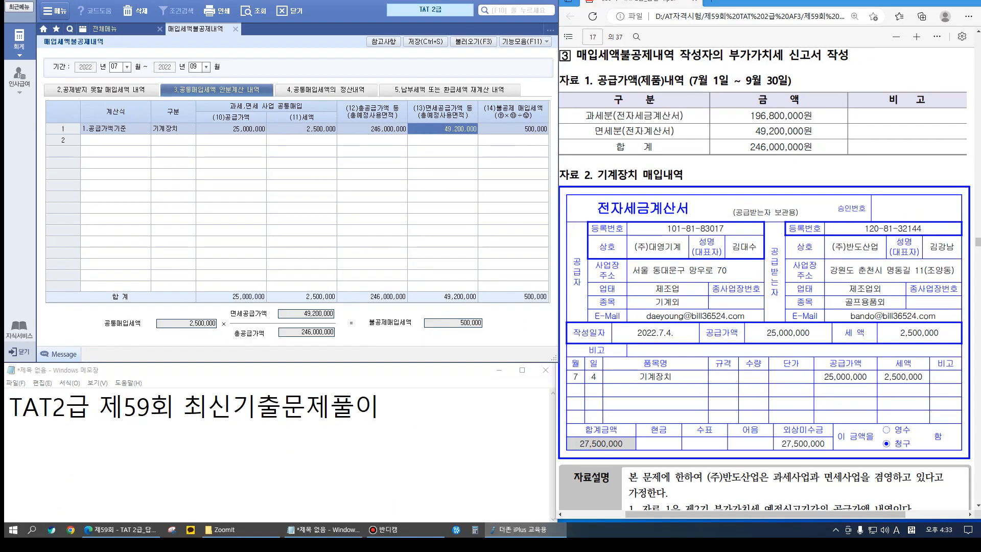
pyautogui.scroll(-3, 764, 281)
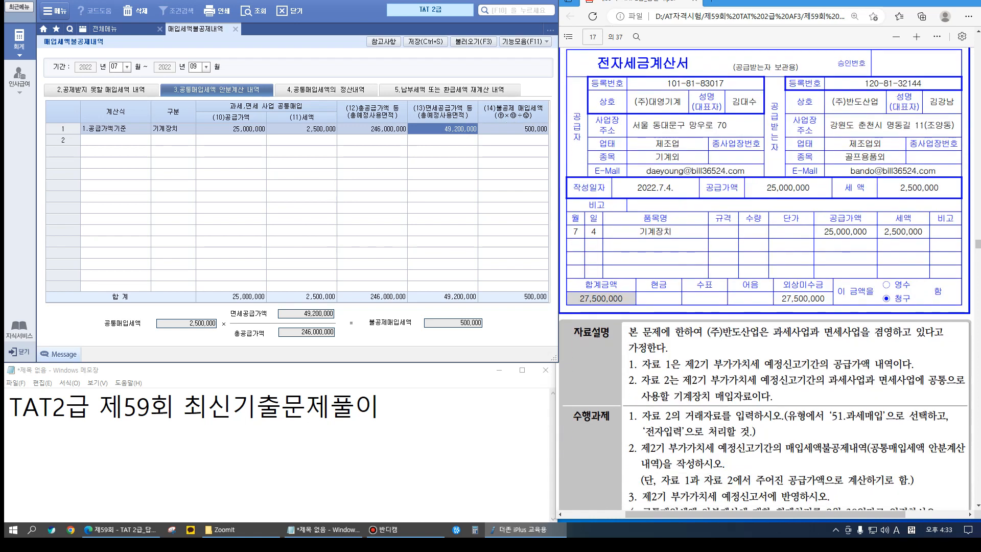
pyautogui.scroll(-2, 764, 281)
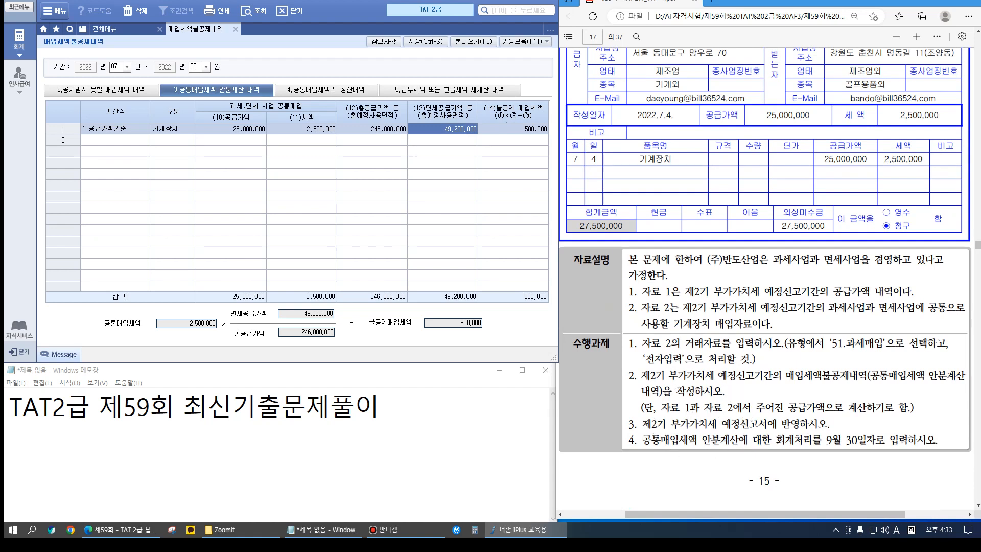
# Note 500,000 in Notepad and display the 공제받지 못할 매입세액 내역 table
pyautogui.hotkey('alt', 'Tab')
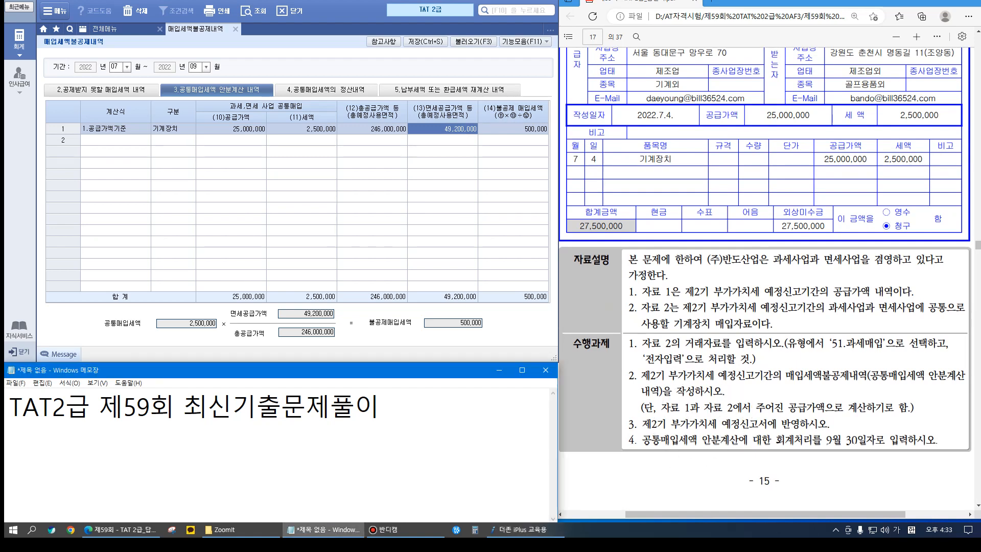
pyautogui.press('Return')
pyautogui.write('500,000')
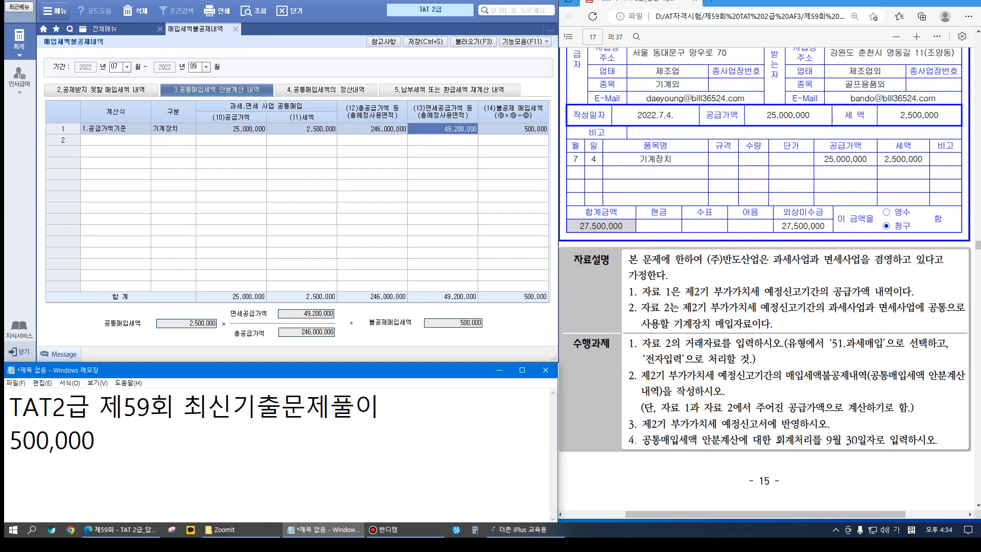
pyautogui.click(101, 90)
# Save the non-deductible purchase tax details and close the screen
pyautogui.click(523, 330)
pyautogui.hotkey('ctrl', 's')
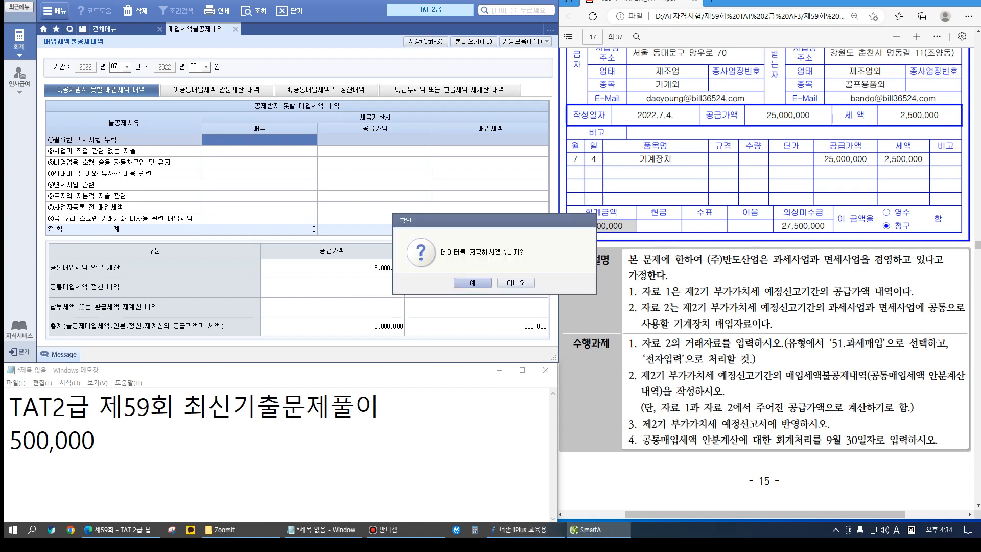
pyautogui.press('Return')
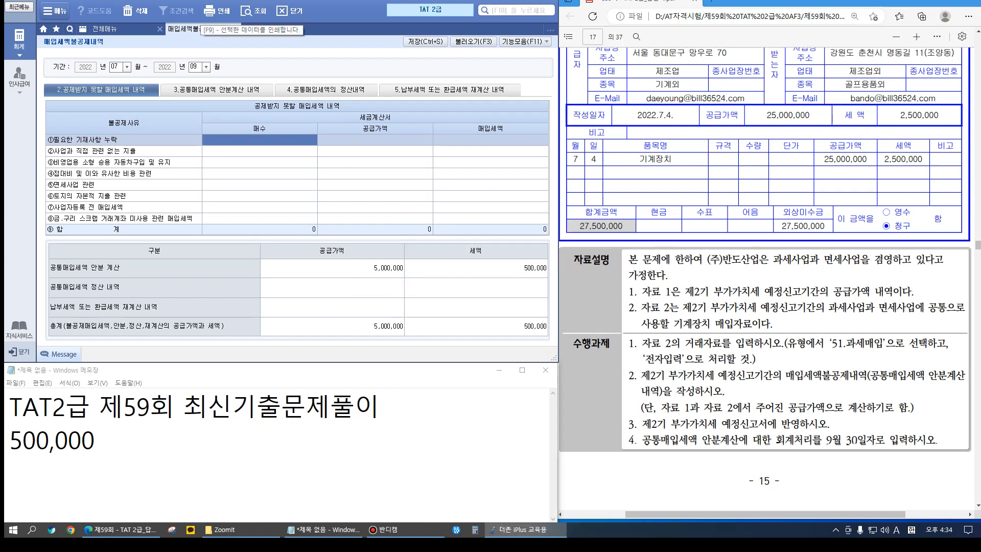
pyautogui.click(234, 29)
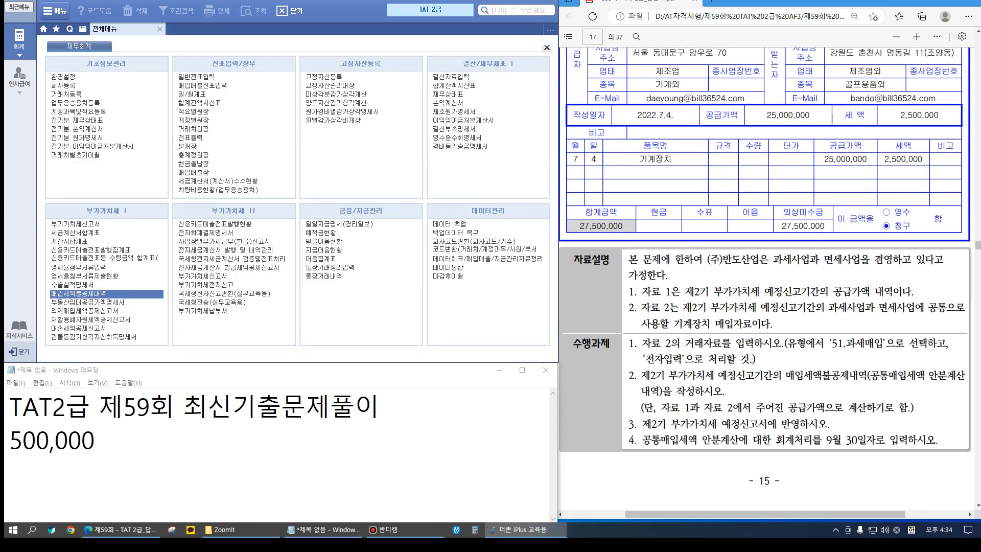
# Open the 07/01–09/30 VAT return and check line 16's 500,000 non-deductible tax
pyautogui.click(75, 224)
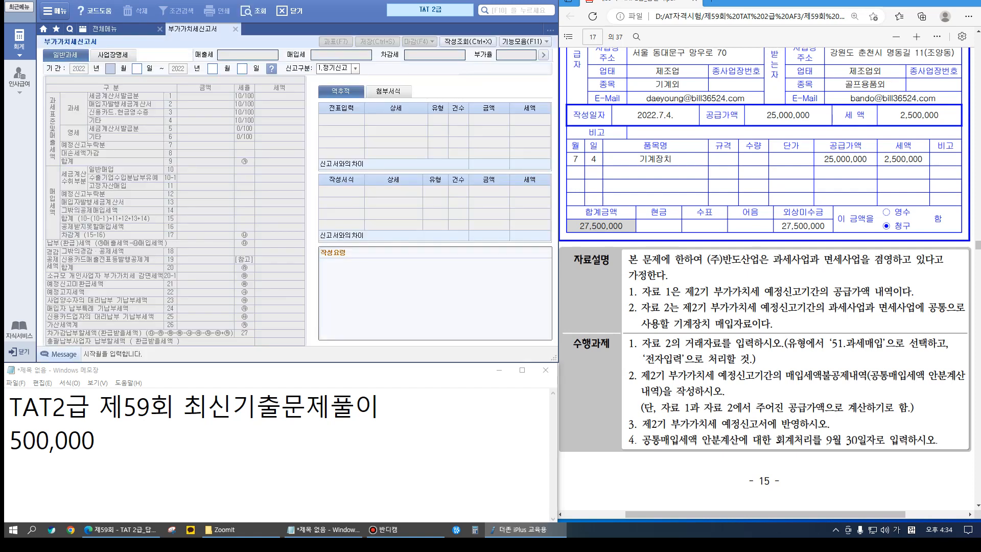
pyautogui.write('0701093')
pyautogui.write('0')
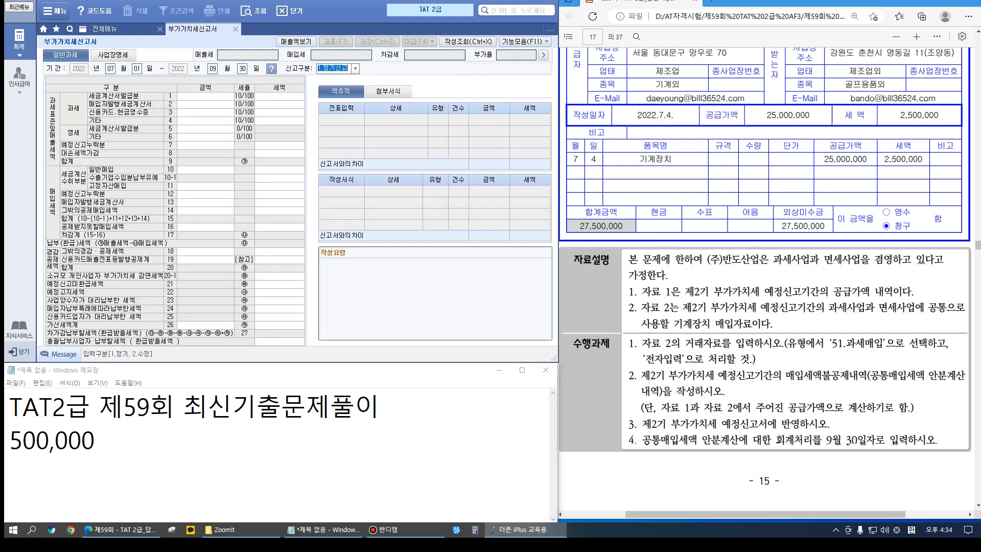
pyautogui.press('Return')
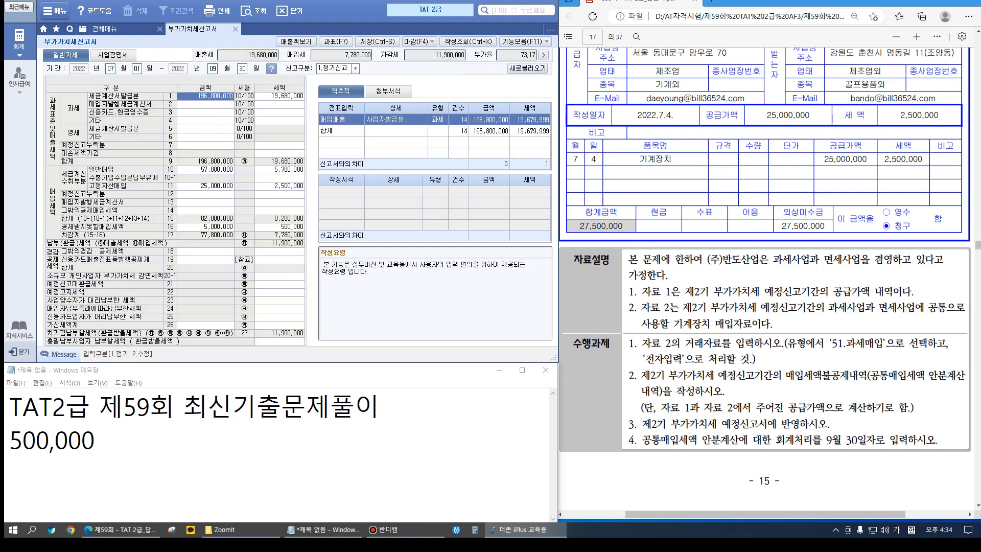
pyautogui.click(261, 224)
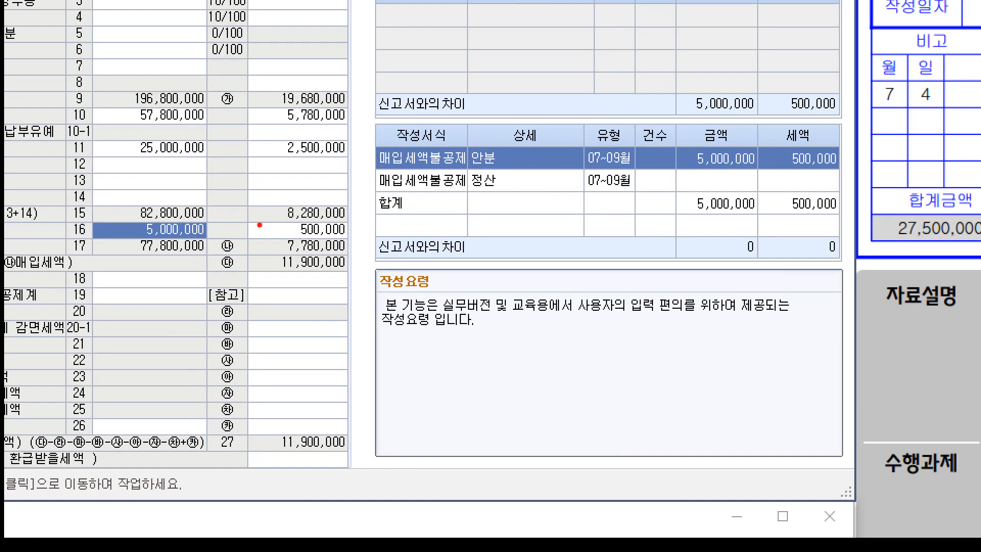
pyautogui.moveTo(254, 218); pyautogui.dragTo(365, 238)
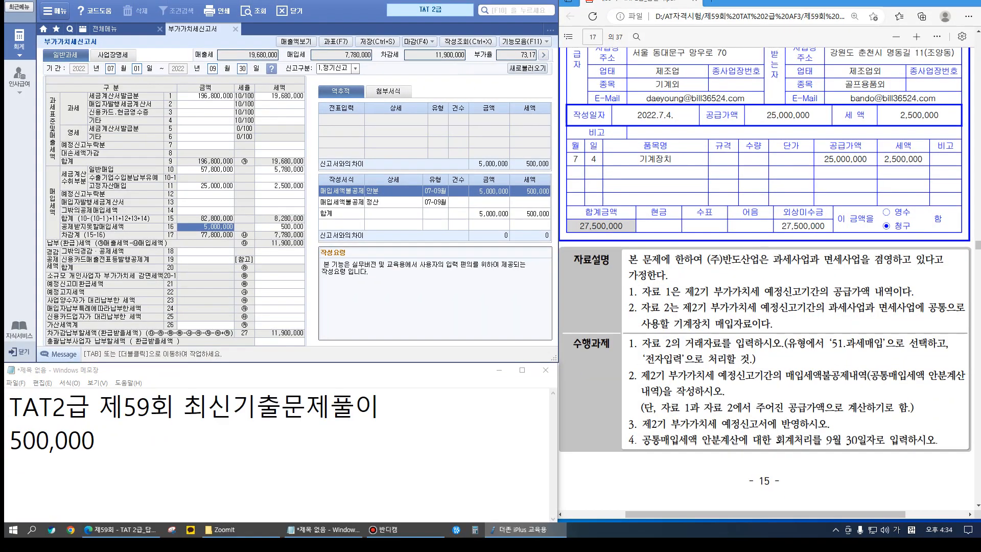
pyautogui.hotkey('alt', 'Tab')
# Add the note '9/30 기계장치 500,000 /부가세대급금 500,000' in Notepad with corrected spacing
pyautogui.press('Return')
pyautogui.write('9/30 ')
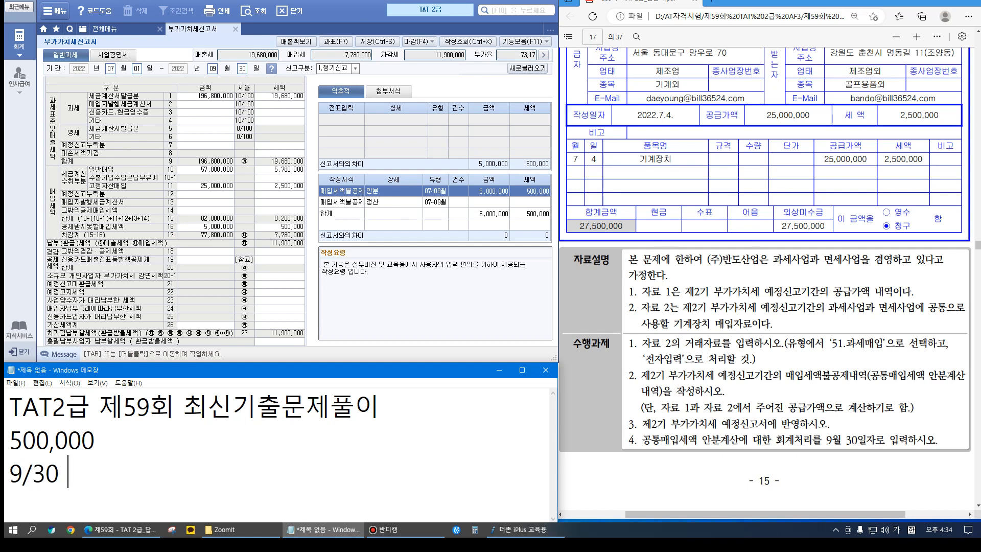
pyautogui.write('         /부가')
pyautogui.write('세대급금 5')
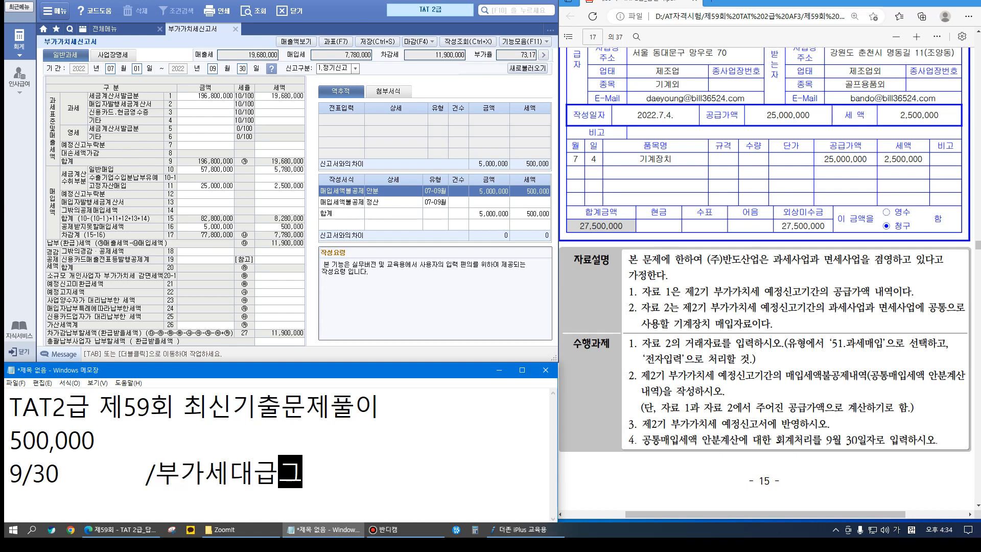
pyautogui.write('00,000')
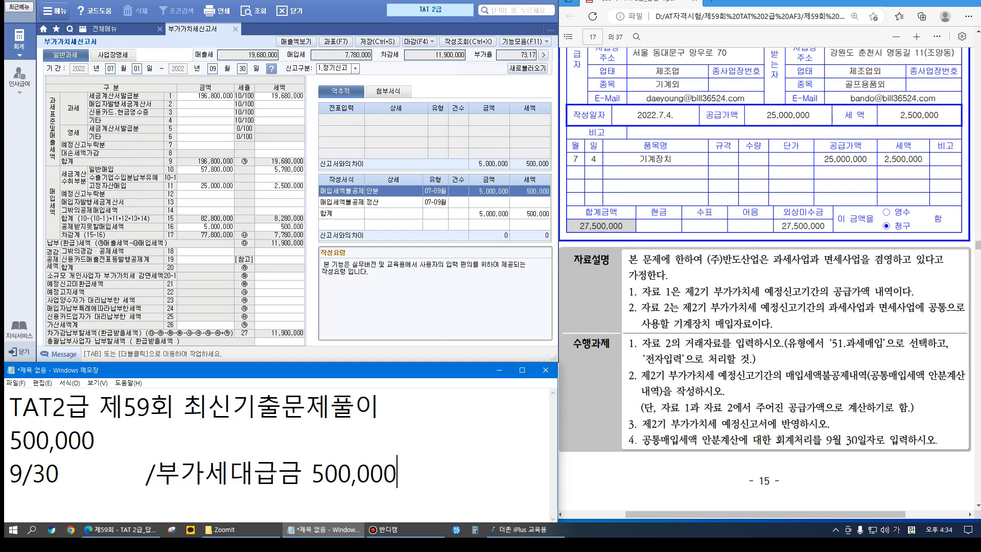
pyautogui.press('Left')
pyautogui.press('Left')
pyautogui.press('Left')
pyautogui.press('Left')
pyautogui.press('Left')
pyautogui.press('Left')
pyautogui.press('Left')
pyautogui.press('Left')
pyautogui.press('Left')
pyautogui.press('Left')
pyautogui.press('Left')
pyautogui.press('Left')
pyautogui.press('Left')
pyautogui.press('Left')
pyautogui.press('Left')
pyautogui.press('Left')
pyautogui.press('Left')
pyautogui.press('Left')
pyautogui.press('Left')
pyautogui.press('Left')
pyautogui.press('Left')
pyautogui.write('ㄱ기계장치')
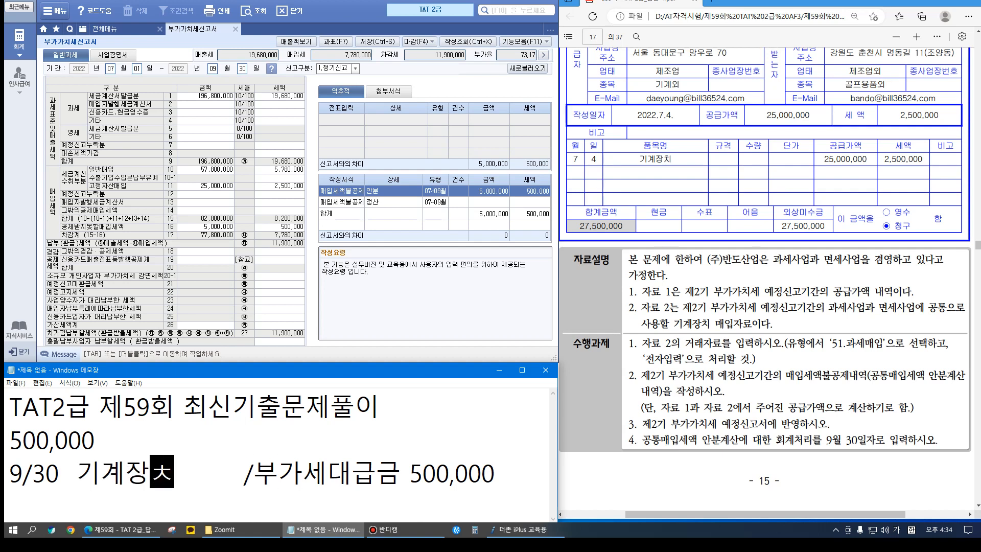
pyautogui.write(' 500,000')
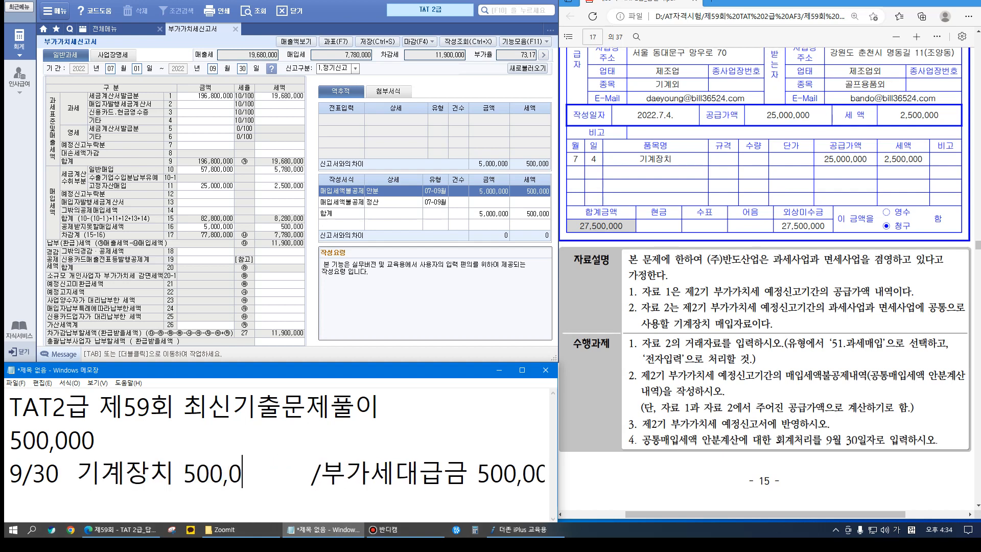
pyautogui.press('Delete')
pyautogui.press('Delete')
pyautogui.press('Delete')
pyautogui.press('Delete')
pyautogui.press('Delete')
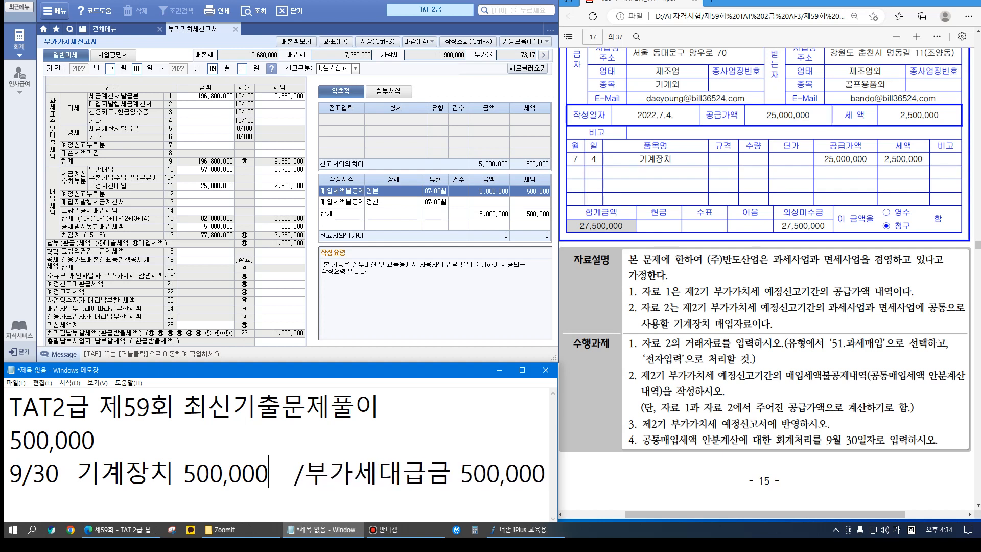
pyautogui.click(77, 473)
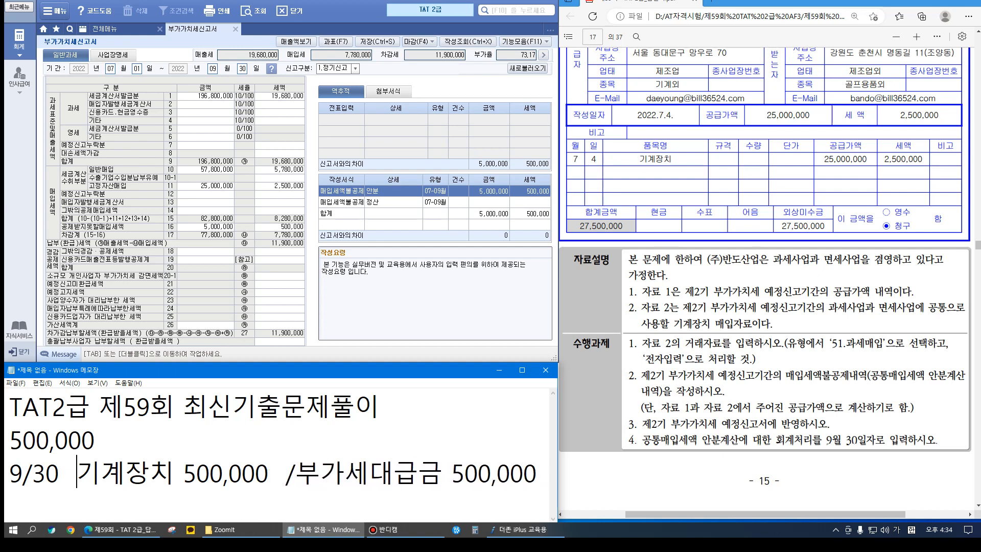
# Start a September 30 general journal voucher debiting 206 기계장치 500,000
pyautogui.click(107, 28)
pyautogui.click(196, 76)
pyautogui.press('Return')
pyautogui.write('3')
pyautogui.press('Return')
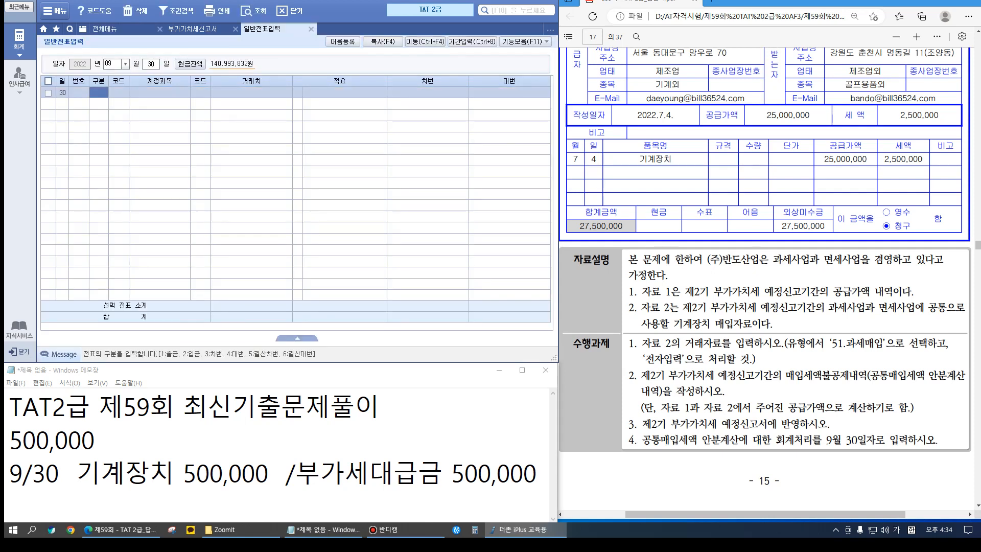
pyautogui.write('3')
pyautogui.press('Return')
pyautogui.write('206')
pyautogui.press('Return')
pyautogui.press('Return')
pyautogui.press('Return')
pyautogui.press('Return')
pyautogui.write('500000')
pyautogui.press('Return')
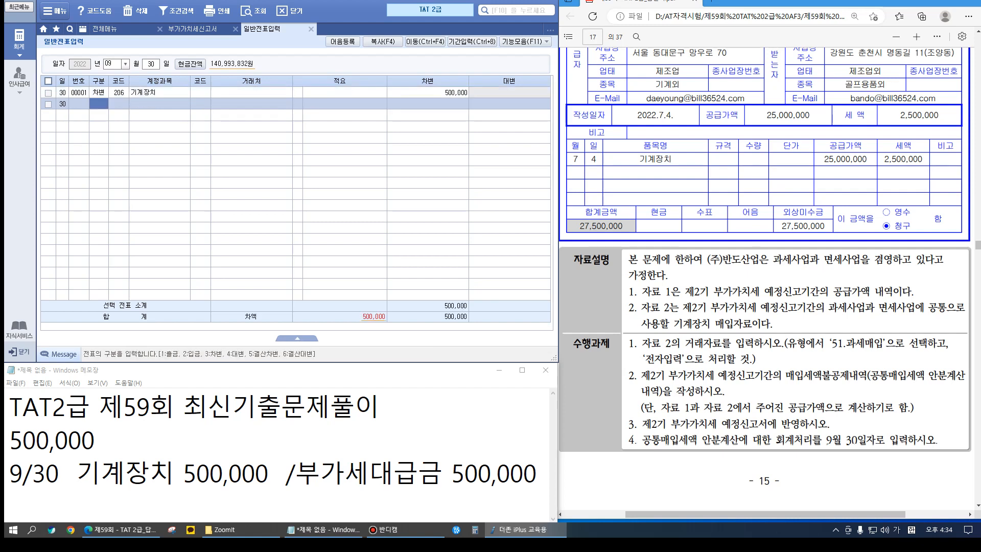
# Credit 135 부가세대급금 500,000 to balance the voucher
pyautogui.write('4')
pyautogui.press('Return')
pyautogui.write('135')
pyautogui.press('Return')
pyautogui.press('Return')
pyautogui.press('Return')
pyautogui.press('Return')
pyautogui.write('500000')
pyautogui.press('Return')
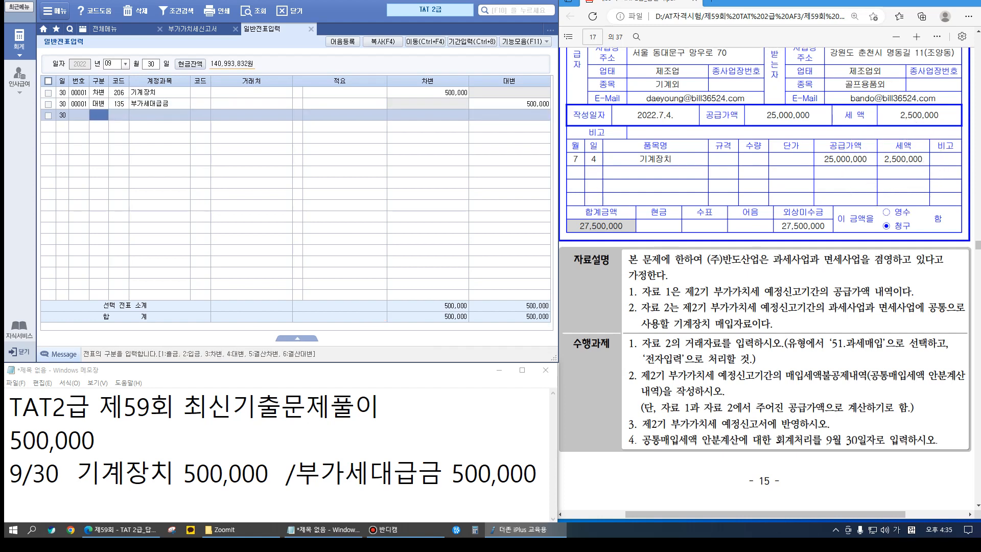
pyautogui.click(105, 29)
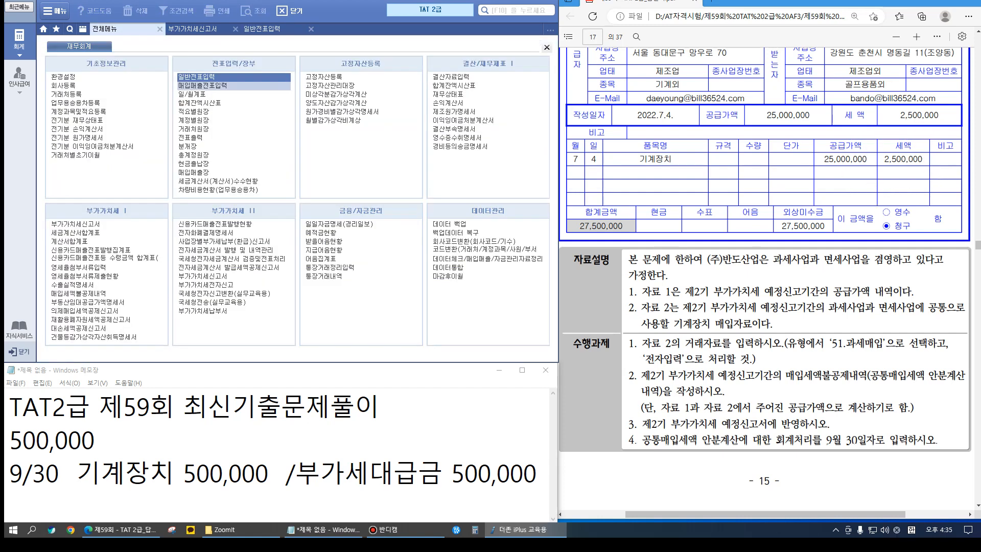
pyautogui.click(197, 86)
pyautogui.press('Return')
pyautogui.write('04')
pyautogui.press('Return')
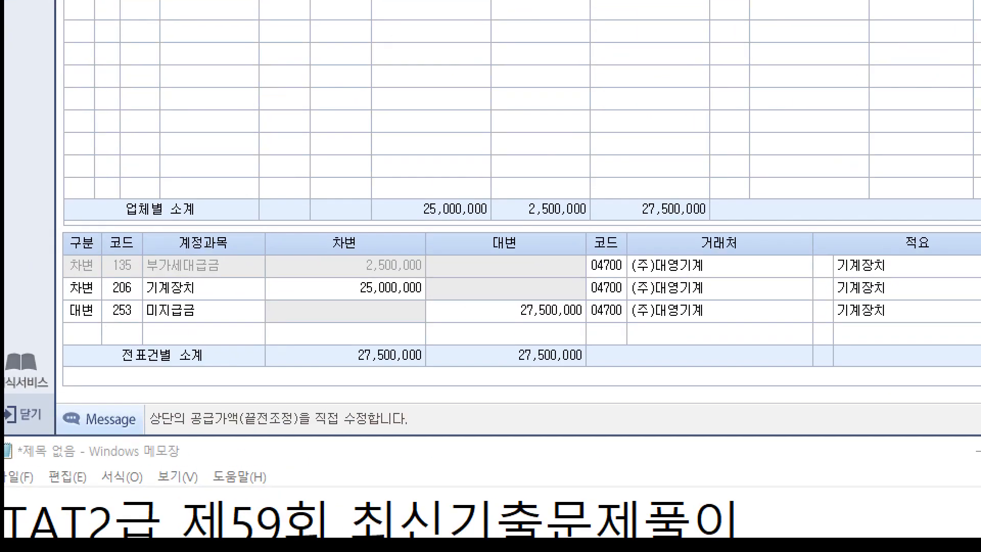
pyautogui.moveTo(49, 243)
pyautogui.mouseDown()
pyautogui.moveTo(66, 253)
pyautogui.moveTo(377, 284)
pyautogui.moveTo(437, 279)
pyautogui.mouseUp()
pyautogui.moveTo(346, 205); pyautogui.dragTo(406, 175)
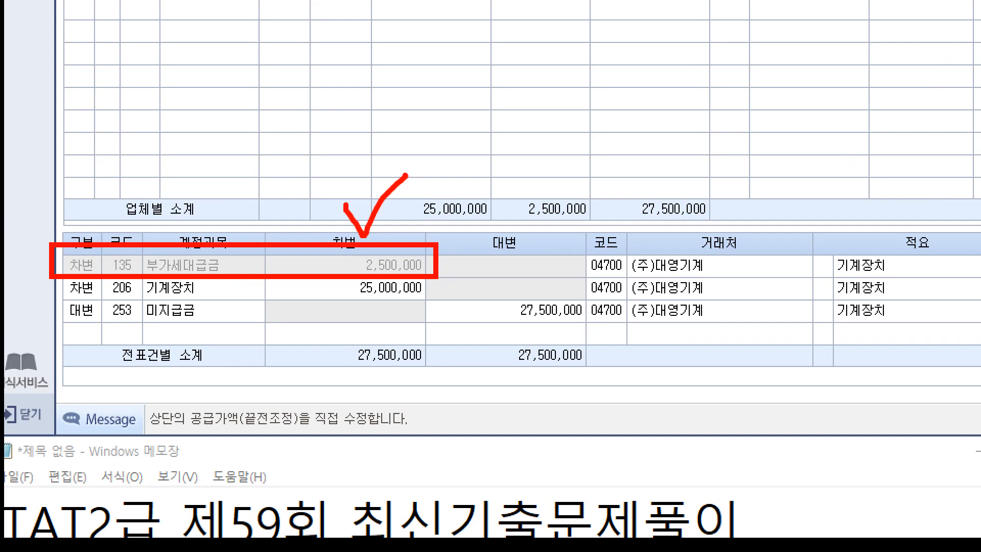
pyautogui.press('Escape')
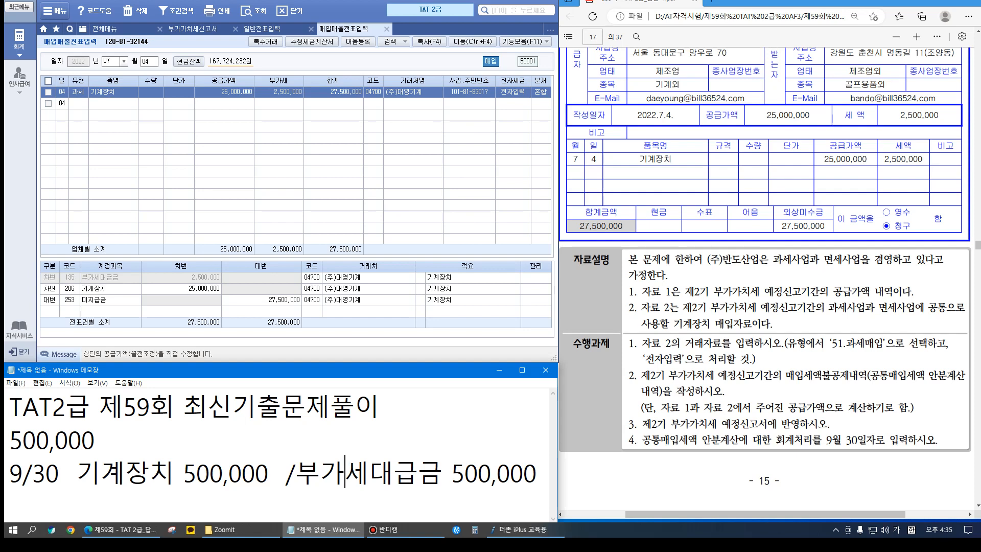
pyautogui.scroll(-1, 765, 230)
pyautogui.scroll(-5, 765, 278)
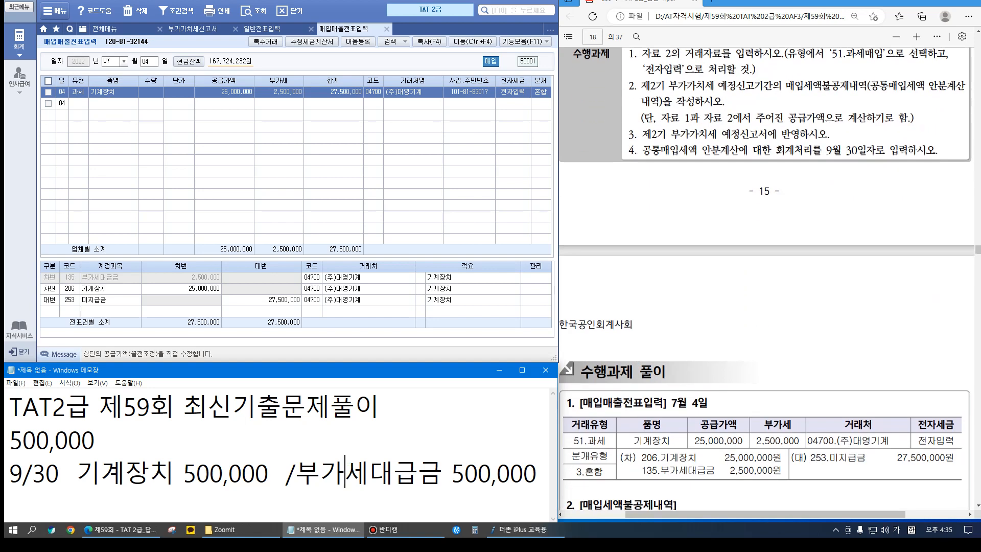
pyautogui.scroll(-1, 764, 279)
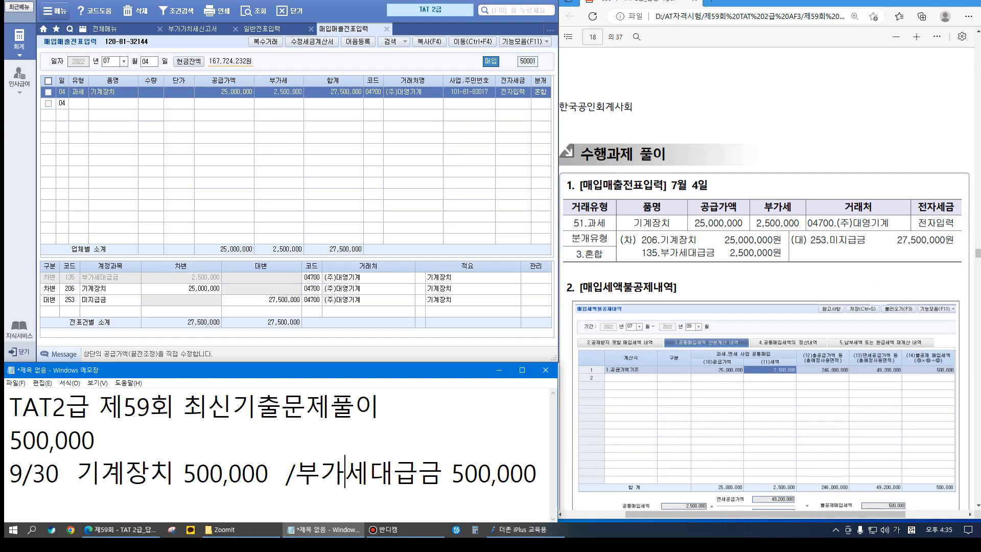
pyautogui.scroll(-2, 765, 279)
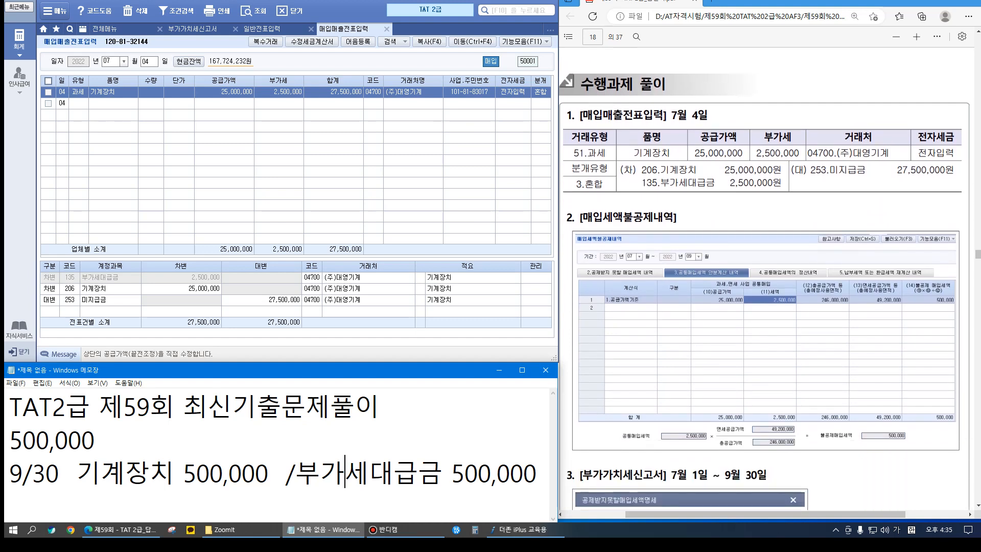
pyautogui.hotkey('alt', 'Tab')
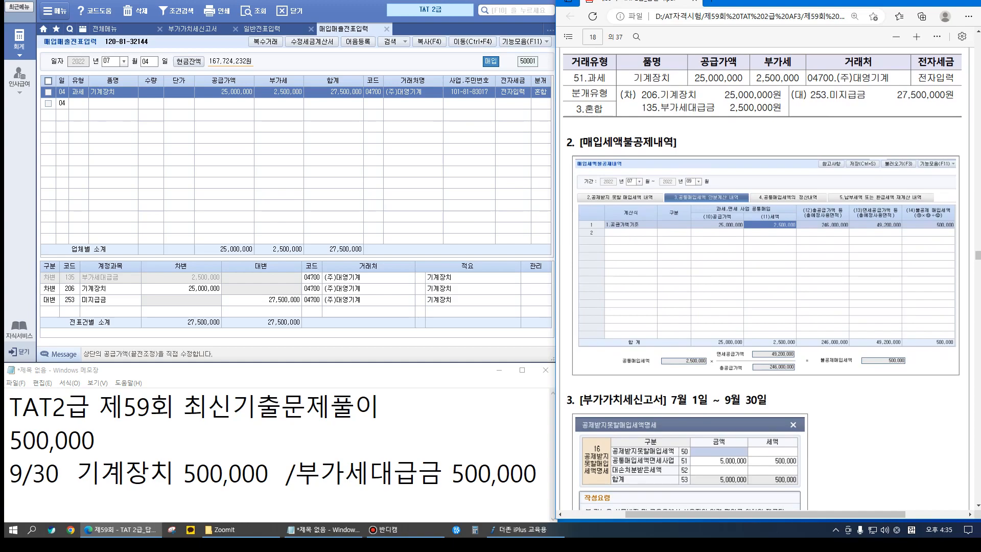
pyautogui.hotkey('ctrl', '1')
pyautogui.moveTo(654, 205); pyautogui.dragTo(695, 234)
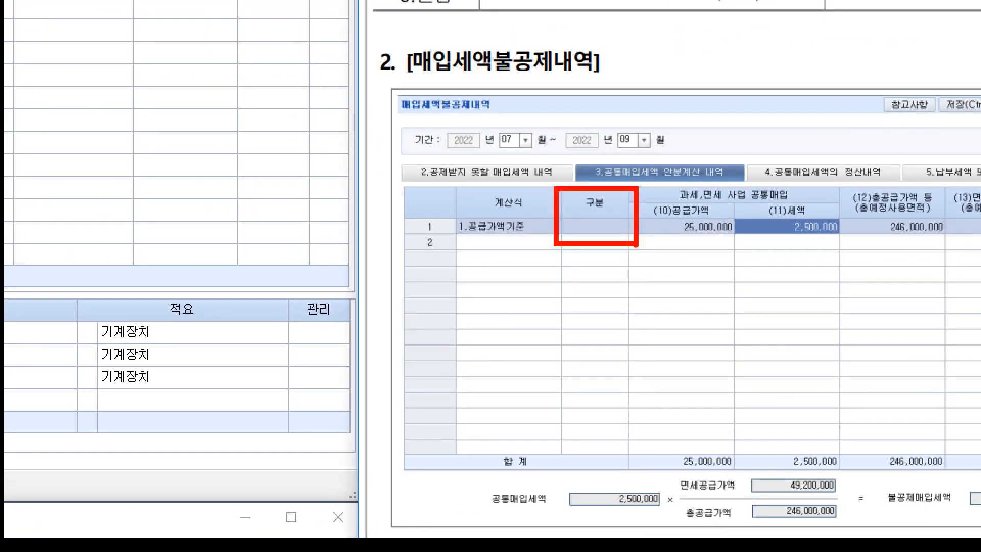
pyautogui.press('Escape')
pyautogui.scroll(-3, 766, 276)
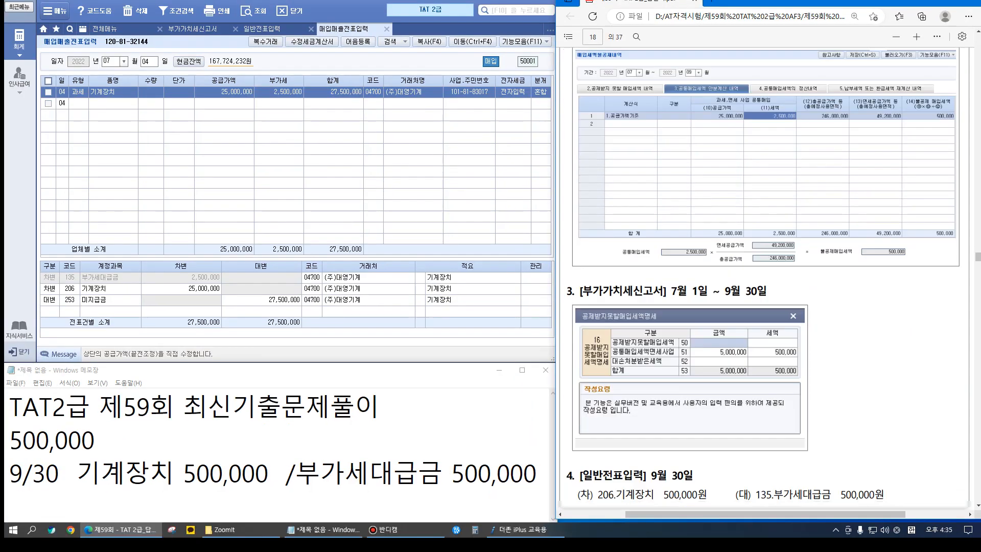
pyautogui.scroll(-5, 781, 317)
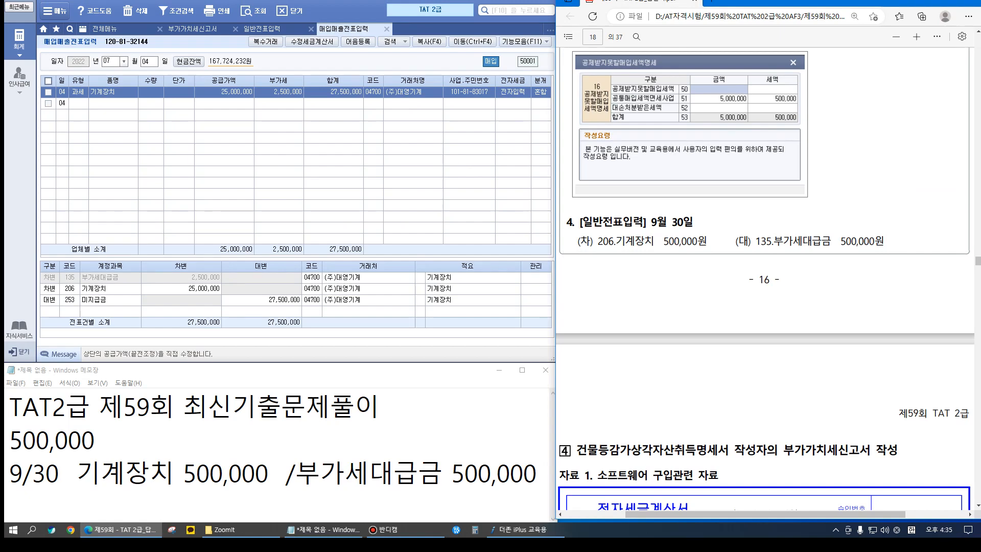
pyautogui.scroll(-6, 766, 276)
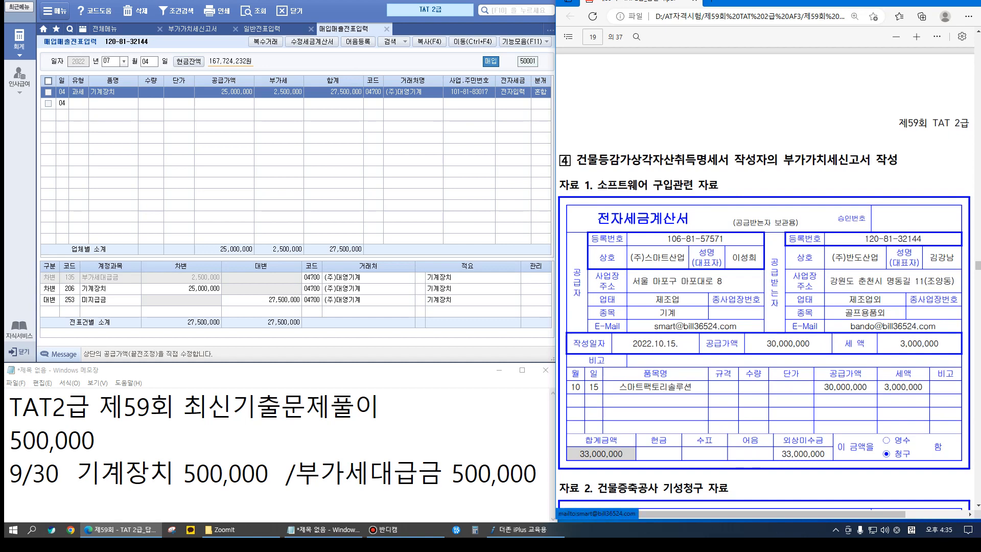
pyautogui.scroll(-3, 764, 279)
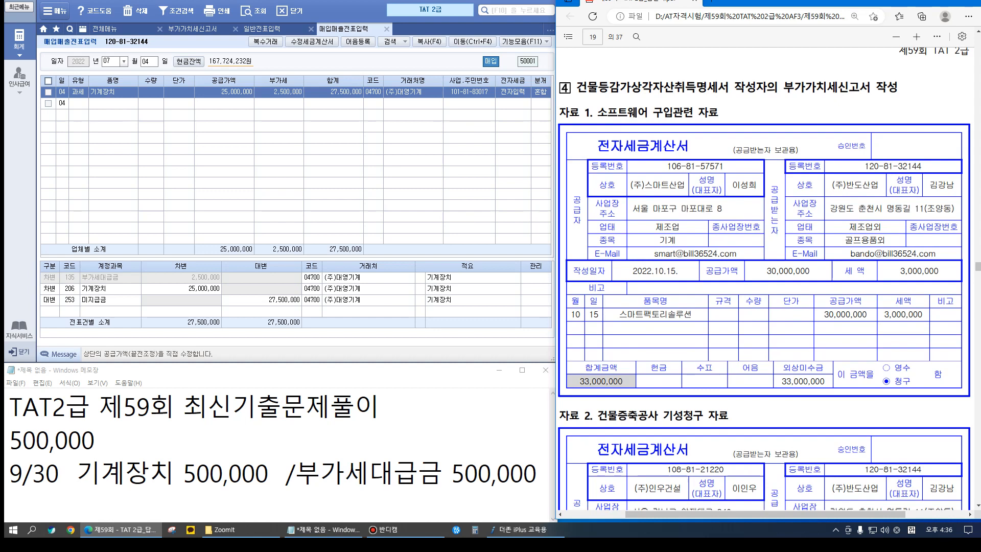
pyautogui.scroll(-1, 764, 279)
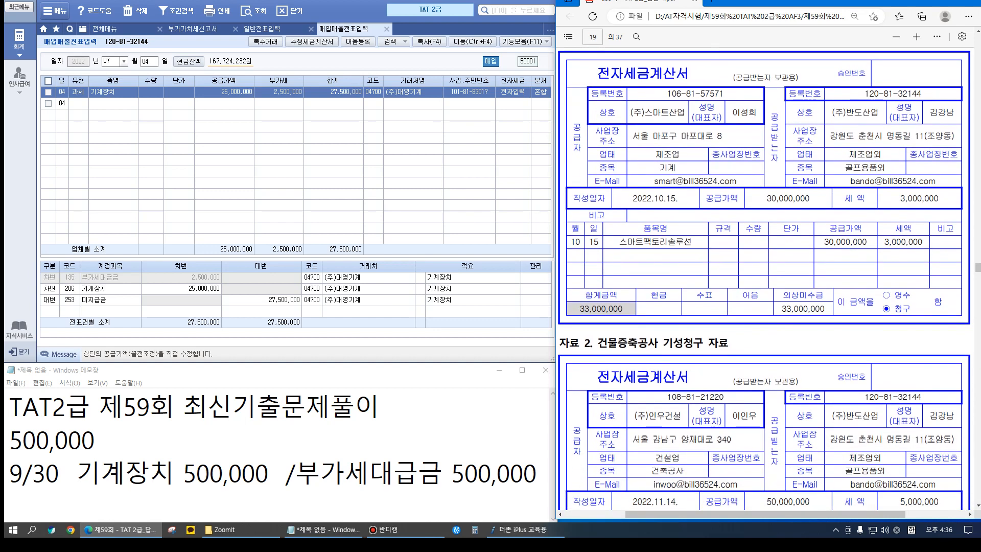
pyautogui.scroll(1, 763, 279)
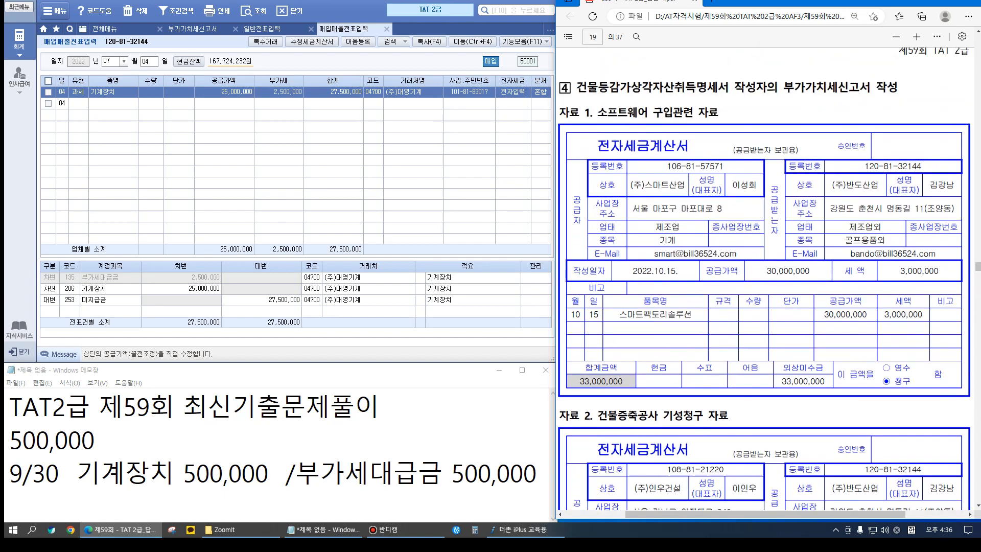
pyautogui.scroll(-2, 764, 279)
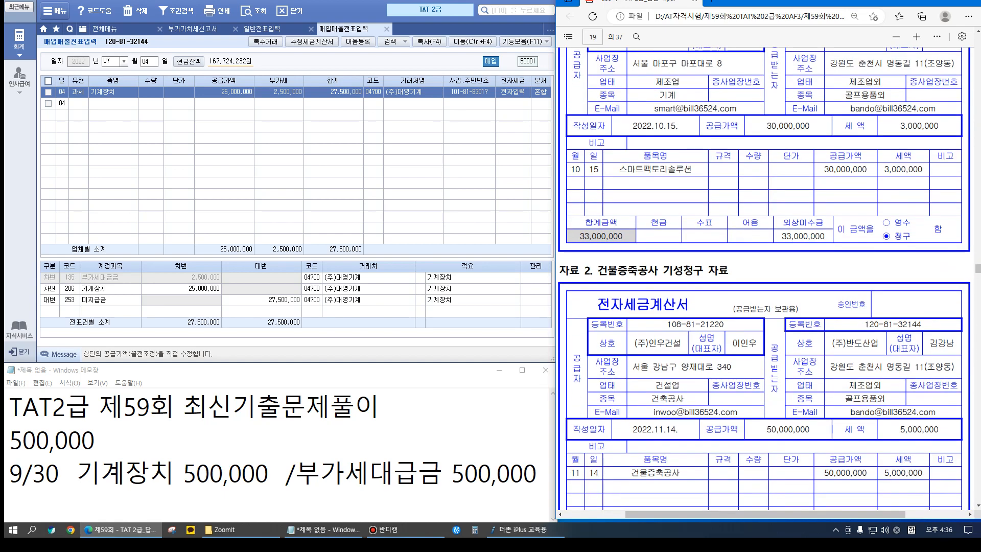
pyautogui.scroll(-5, 763, 279)
pyautogui.scroll(-4, 764, 278)
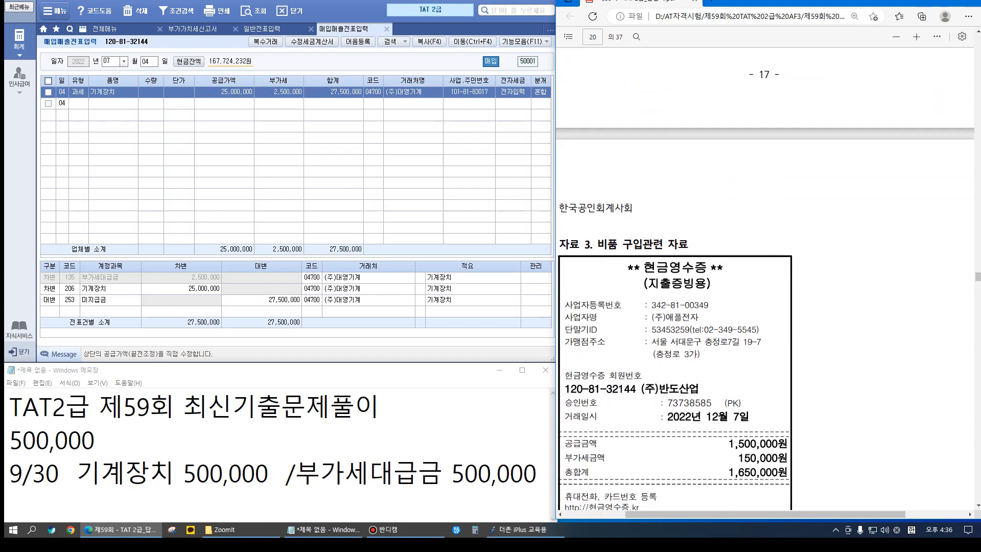
pyautogui.scroll(-1, 763, 279)
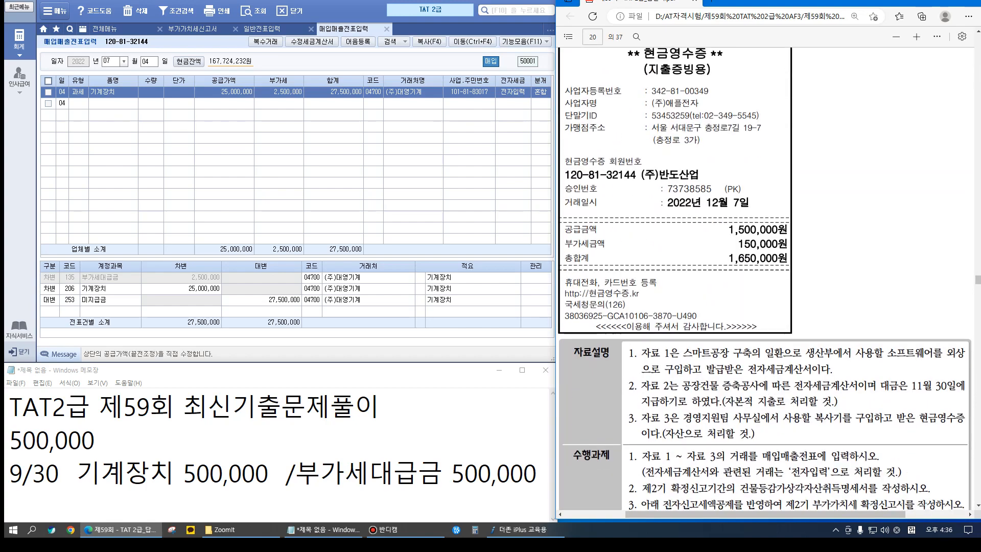
pyautogui.hotkey('ctrl', '1')
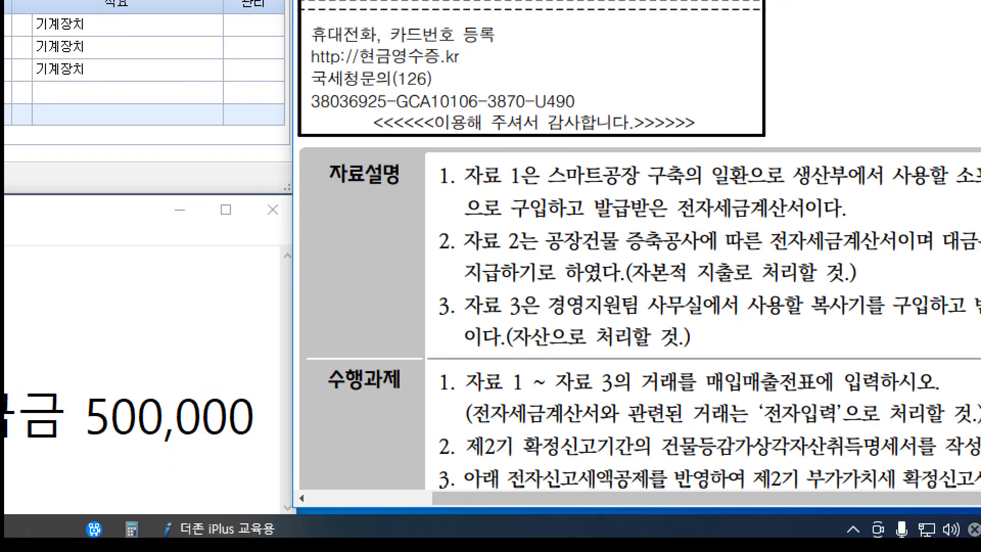
pyautogui.moveTo(439, 362)
pyautogui.mouseDown()
pyautogui.moveTo(634, 400)
pyautogui.moveTo(970, 403)
pyautogui.mouseUp()
pyautogui.moveTo(804, 319); pyautogui.dragTo(835, 323)
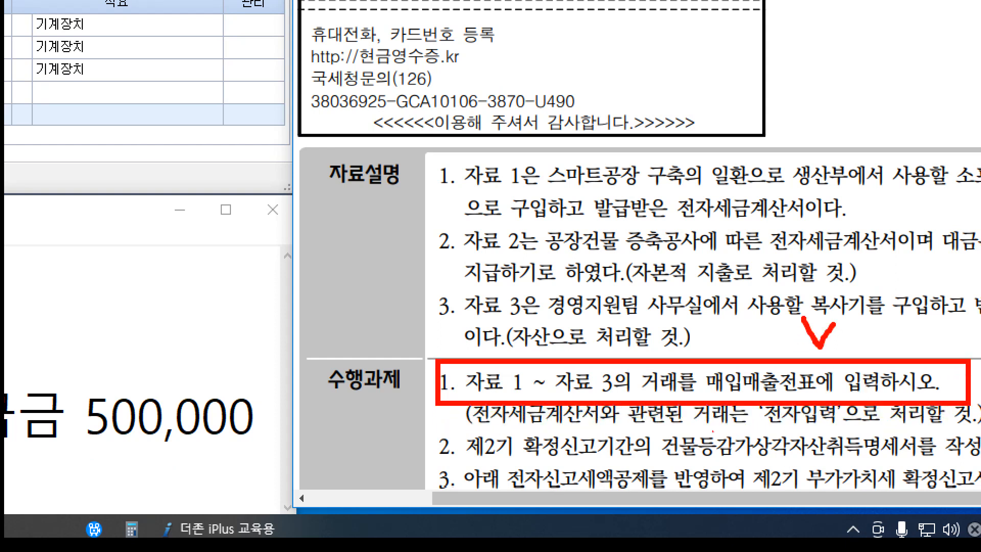
pyautogui.moveTo(660, 461); pyautogui.dragTo(894, 466)
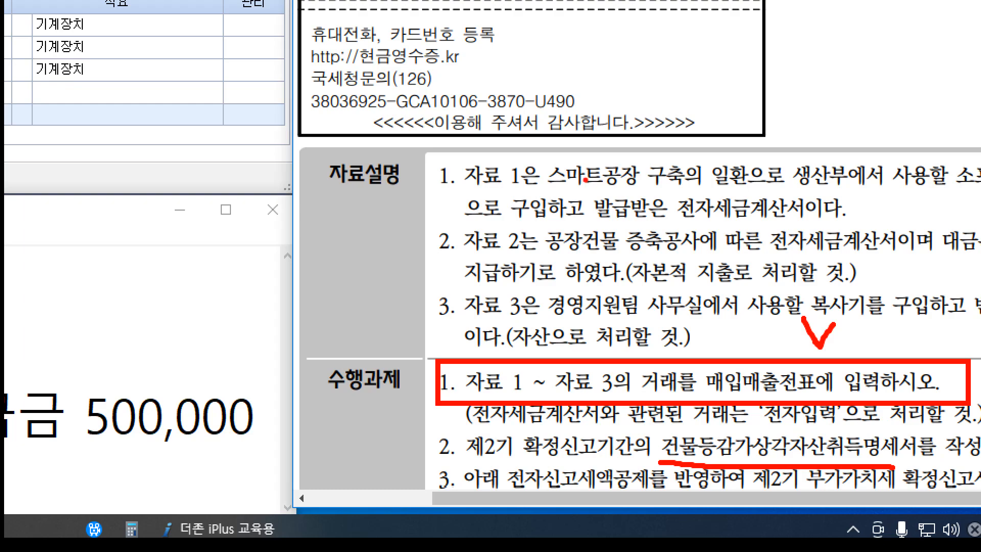
pyautogui.press('Escape')
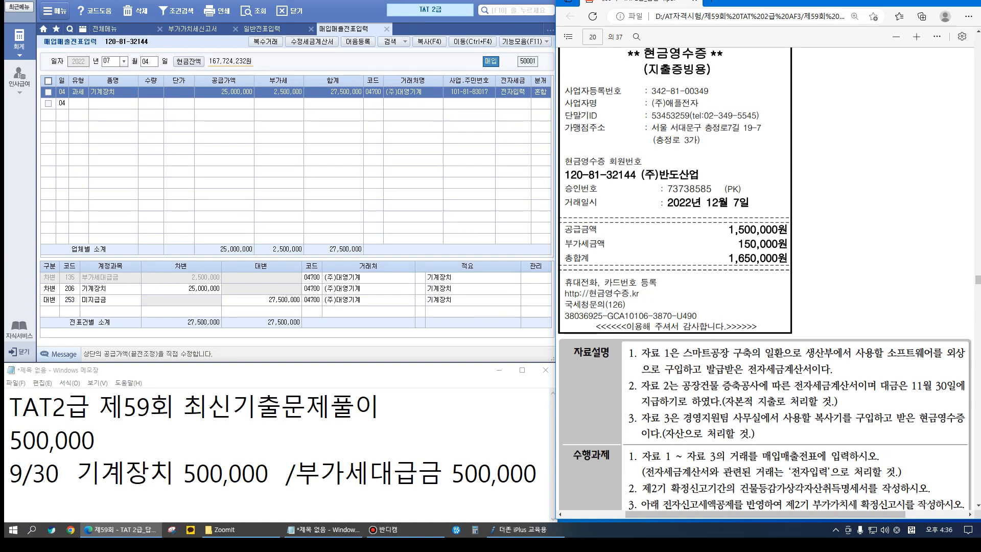
pyautogui.scroll(15, 766, 278)
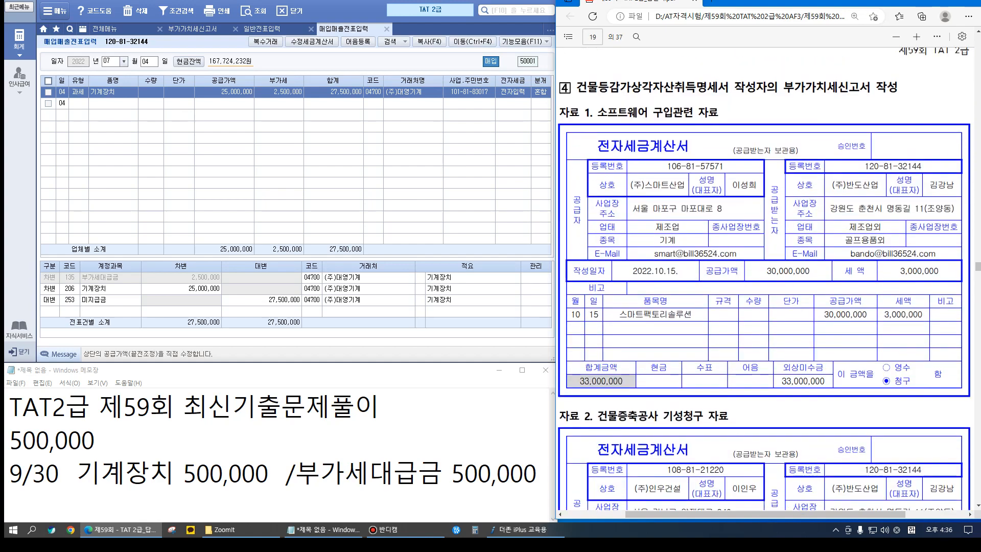
# Start an October 15 type 51 purchase of 스마트팩토리솔루션 for 30,000,000
pyautogui.click(110, 61)
pyautogui.write('10')
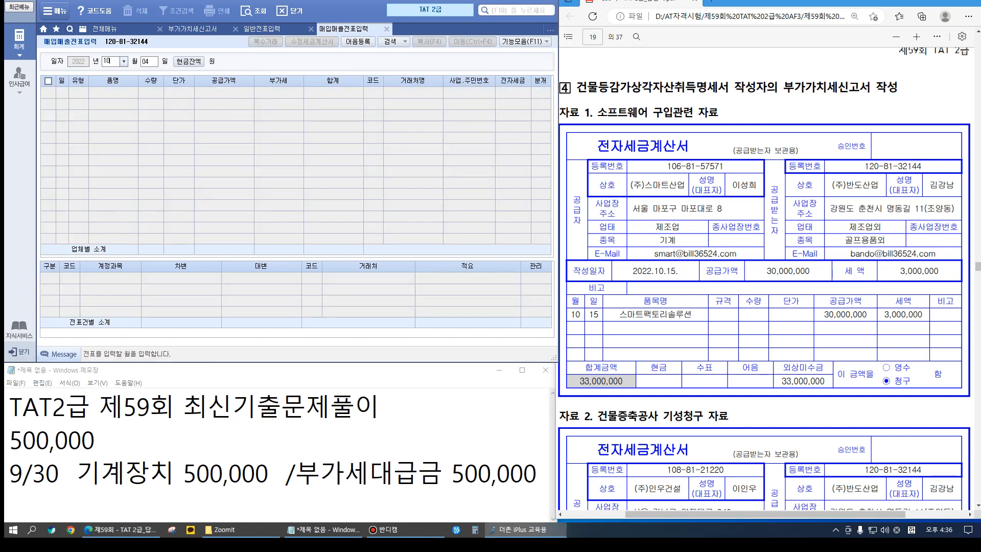
pyautogui.press('Return')
pyautogui.write('015')
pyautogui.press('Return')
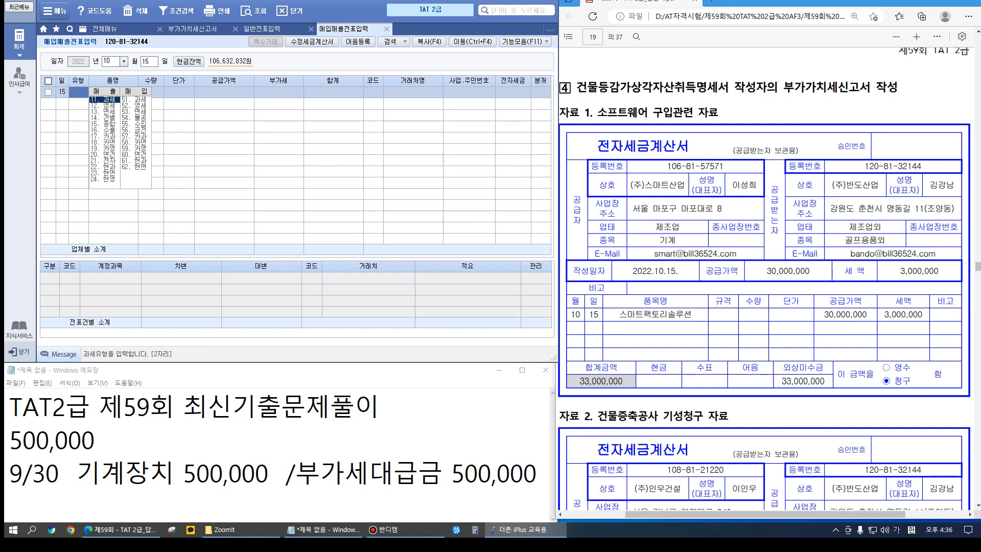
pyautogui.write('51')
pyautogui.press('Return')
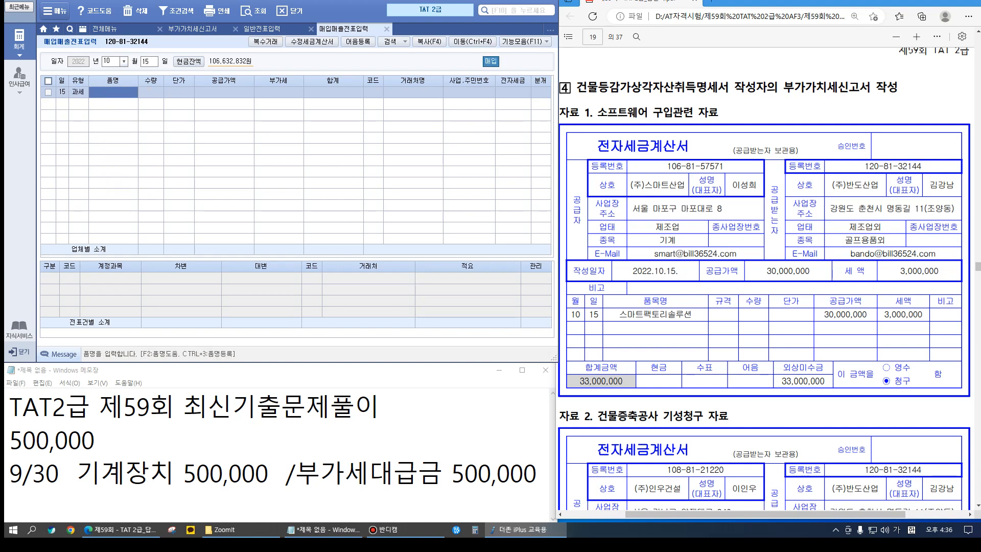
pyautogui.write('스')
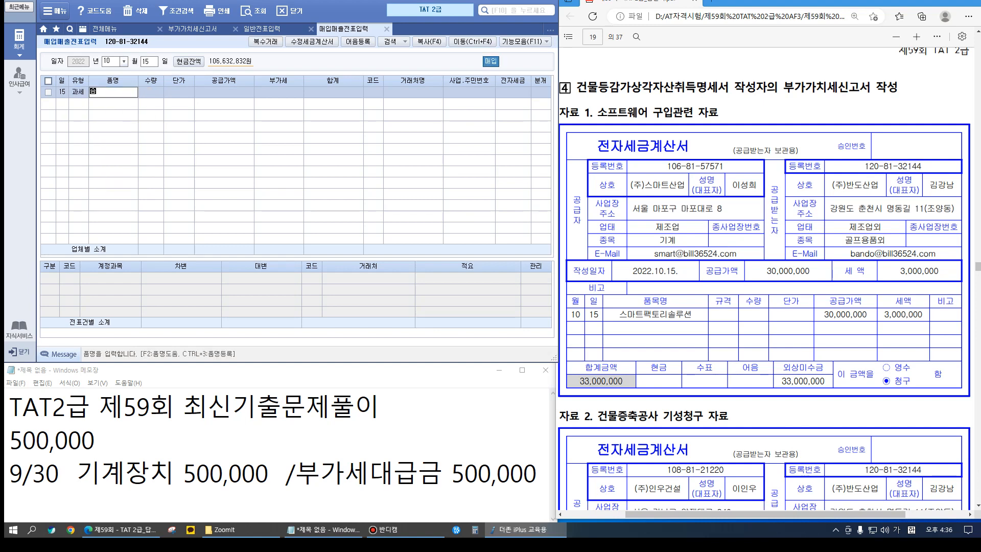
pyautogui.write('마트팩토리솔루션')
pyautogui.press('Return')
pyautogui.press('Return')
pyautogui.press('Return')
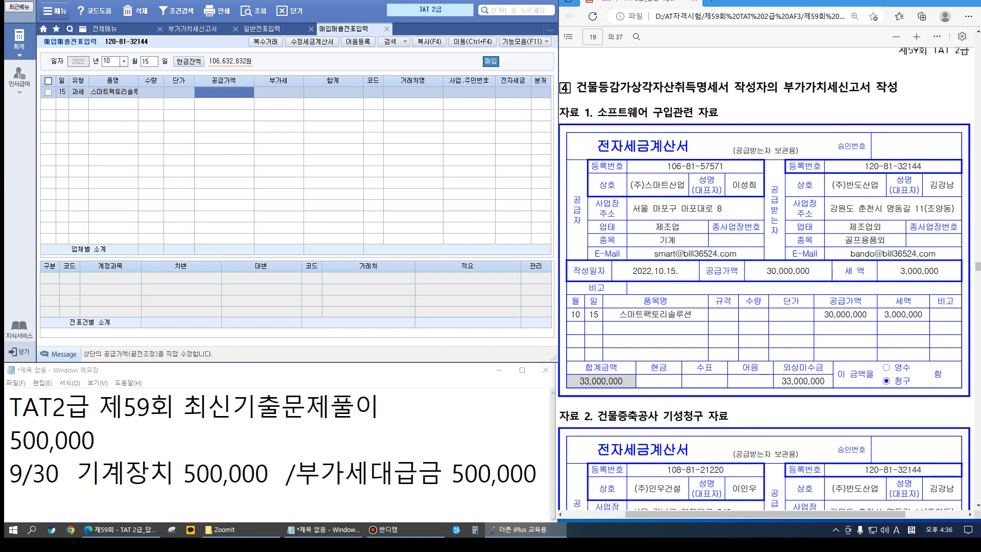
pyautogui.write('30000000')
pyautogui.press('Return')
pyautogui.press('Return')
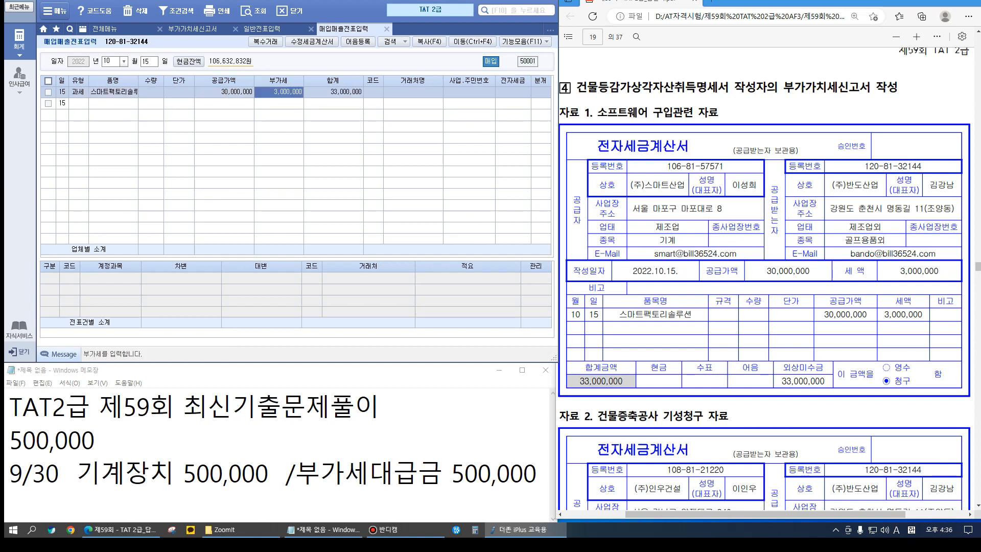
# Pick vendor (주)스마트산업, use a mixed journal, and change the debit account to 소프트웨어
pyautogui.write('스마트')
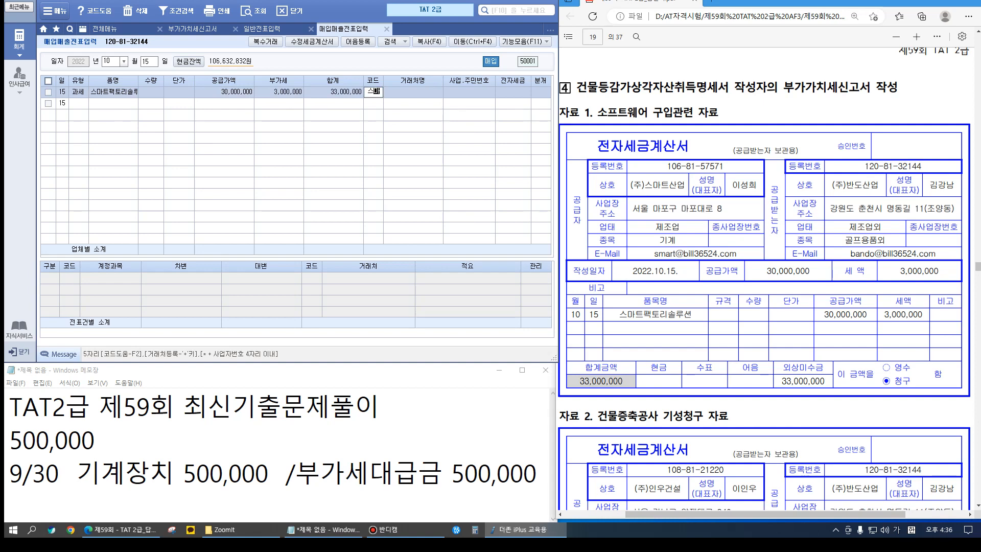
pyautogui.press('Return')
pyautogui.press('Return')
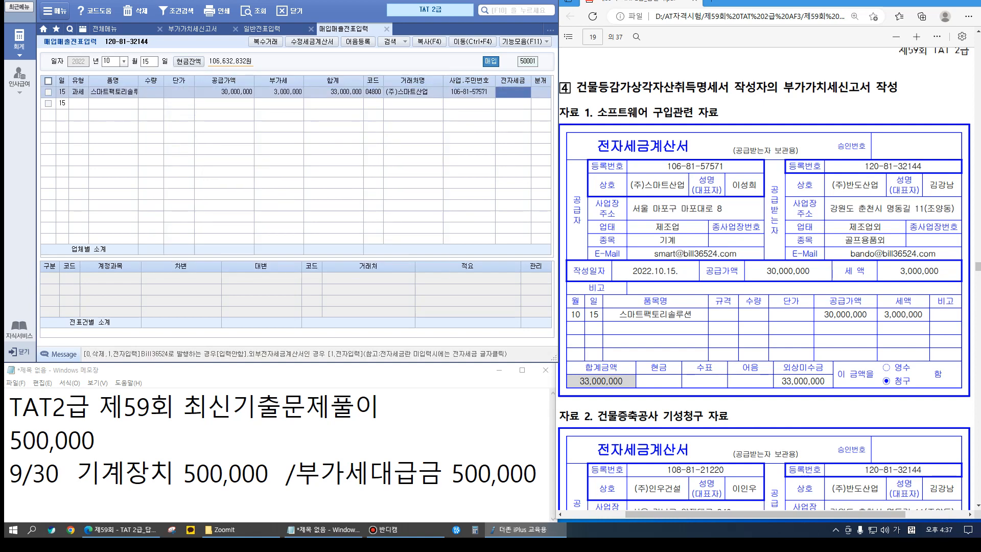
pyautogui.write('1')
pyautogui.press('Return')
pyautogui.write('3')
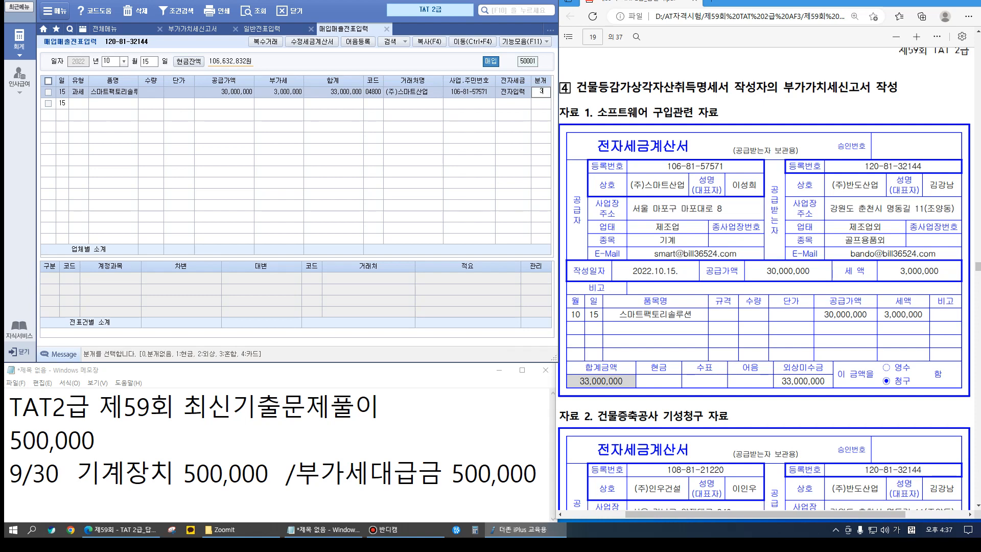
pyautogui.press('Return')
pyautogui.press('Return')
pyautogui.write('소프트웨어')
pyautogui.press('Return')
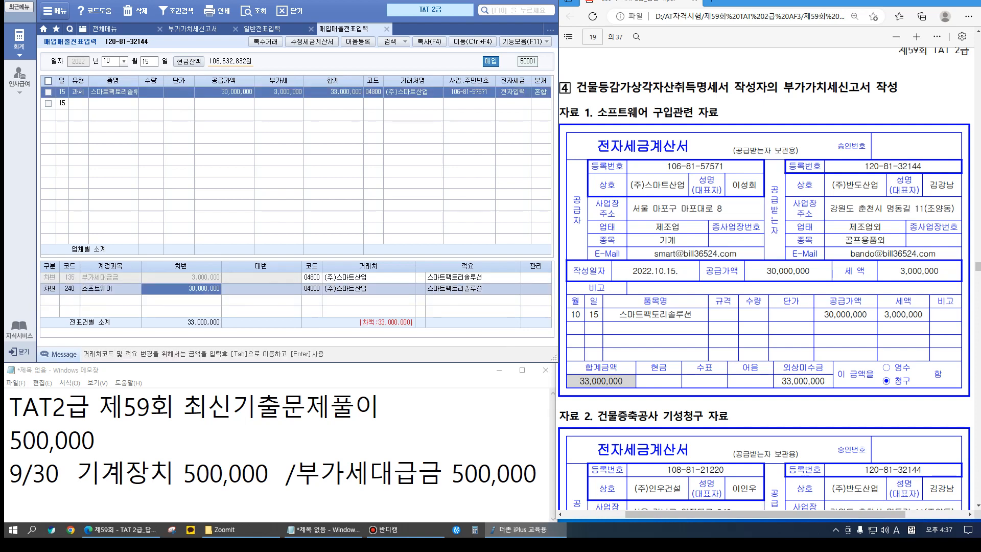
# Credit 253 미지급금 for the amount owed and complete the voucher
pyautogui.press('Return')
pyautogui.write('4')
pyautogui.press('Return')
pyautogui.write('253')
pyautogui.press('Return')
pyautogui.press('Hangul')
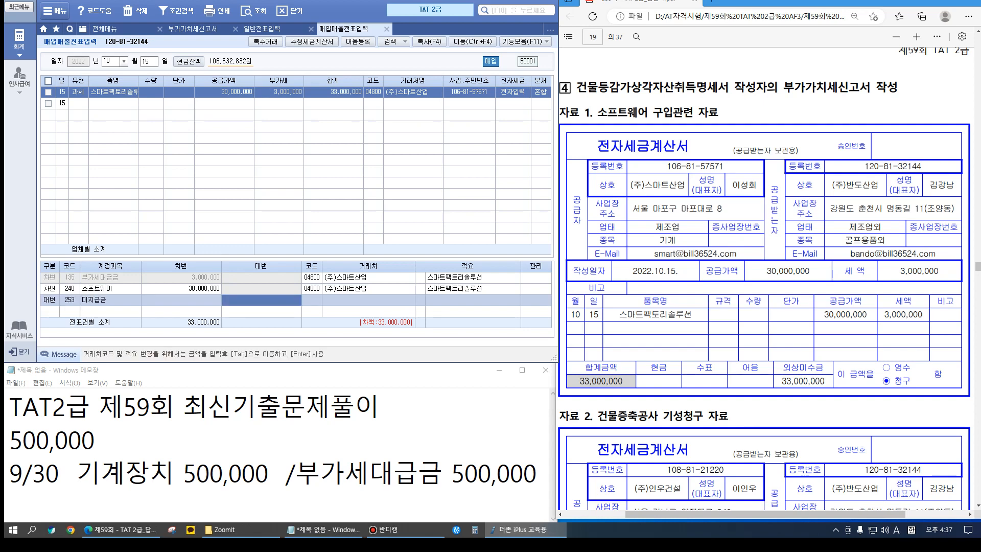
pyautogui.press('Return')
pyautogui.press('Hangul')
pyautogui.press('Return')
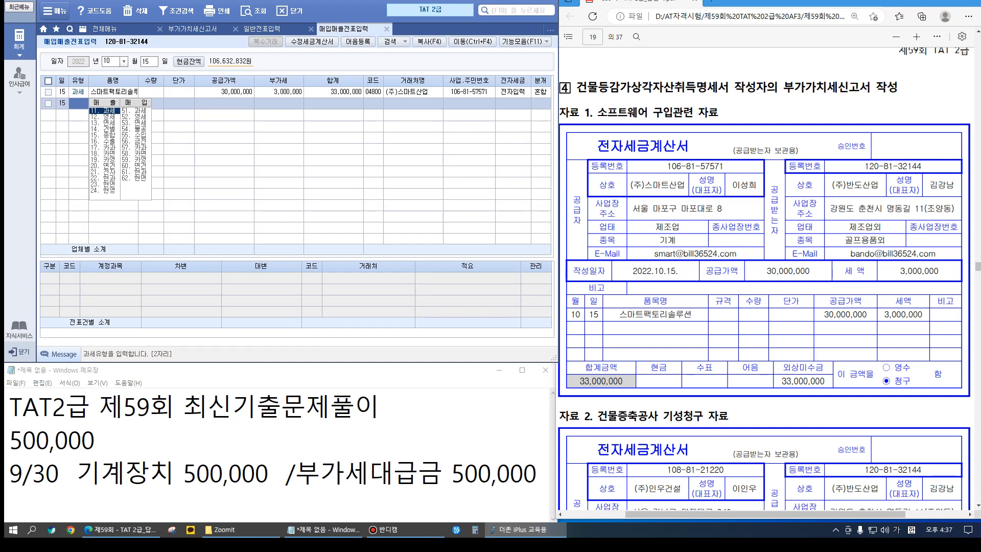
pyautogui.scroll(-4, 767, 279)
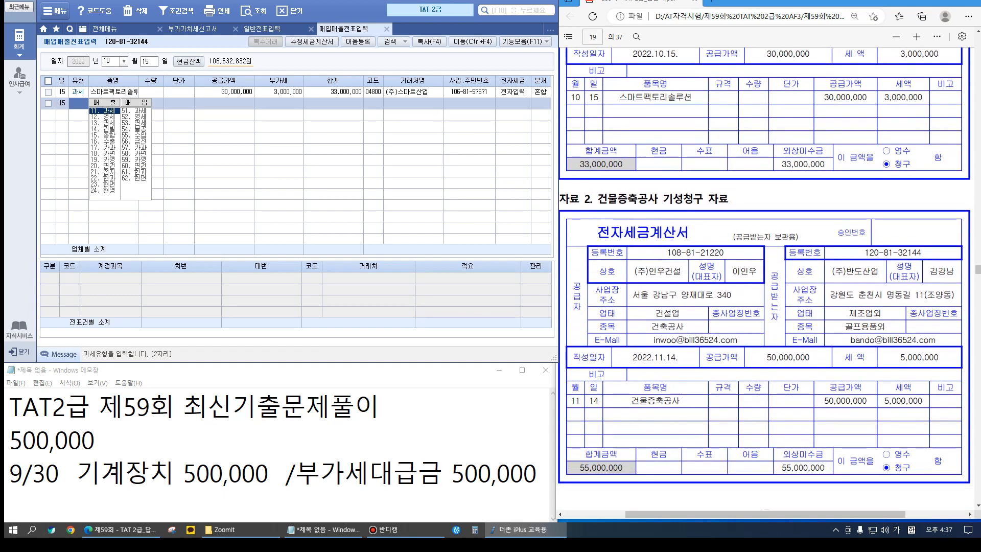
pyautogui.scroll(-14, 766, 271)
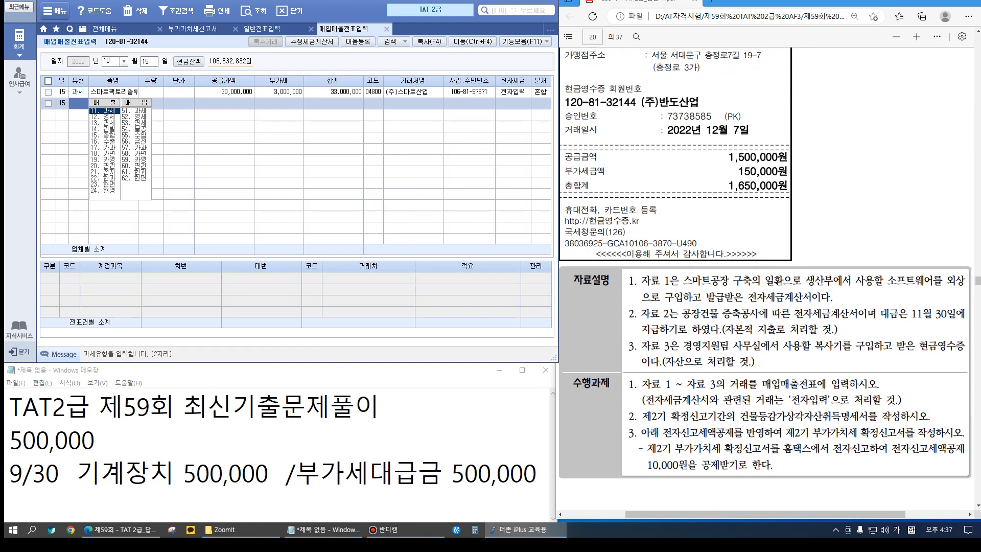
pyautogui.scroll(12, 766, 279)
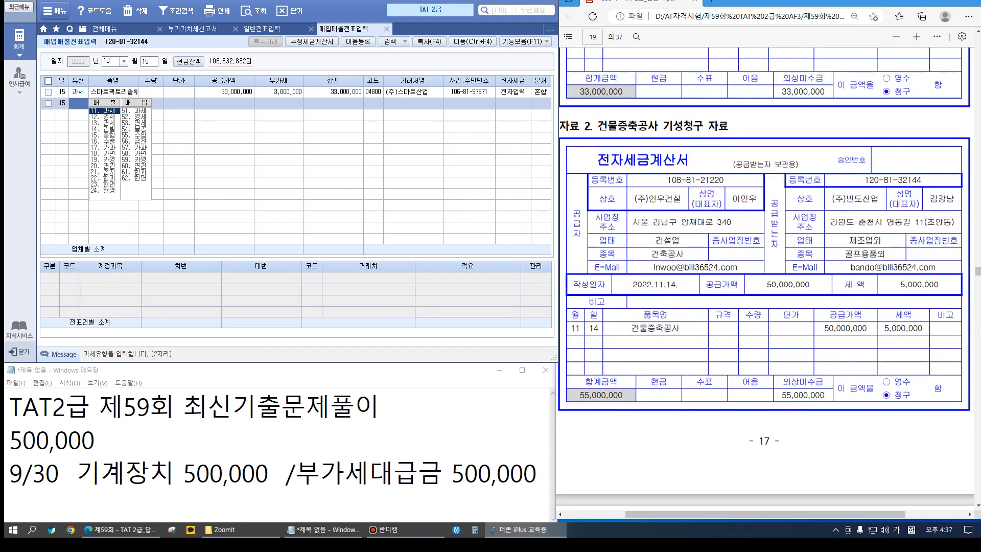
pyautogui.click(111, 61)
# Start a November 14 type 51 voucher for 건물증축공사 with 50,000,000 supply
pyautogui.write('11')
pyautogui.press('Return')
pyautogui.write('14')
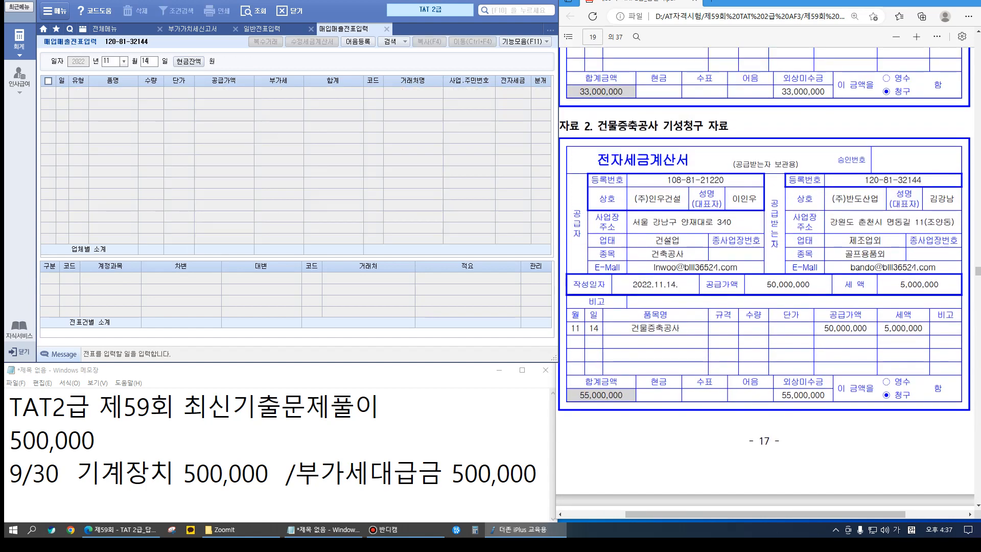
pyautogui.press('Return')
pyautogui.press('Return')
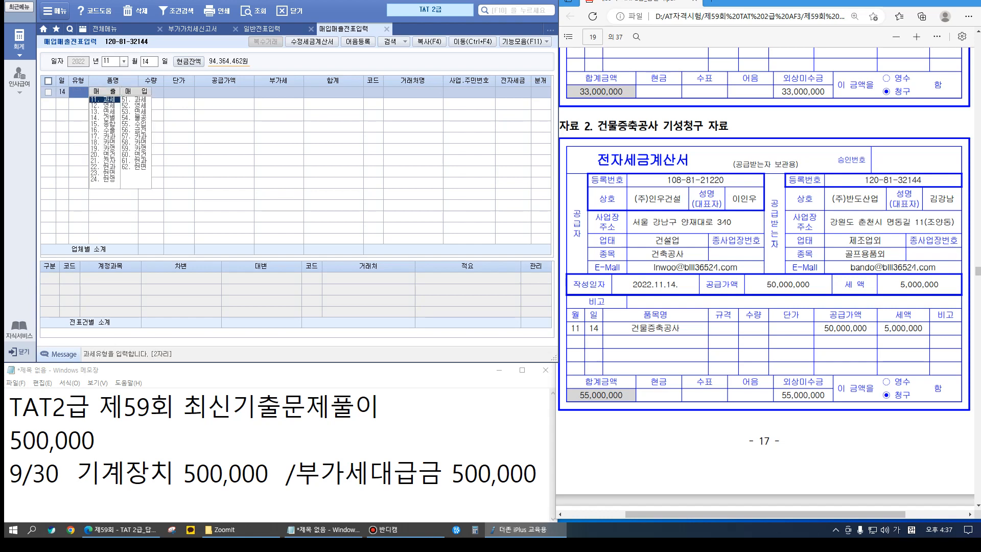
pyautogui.write('51')
pyautogui.press('Return')
pyautogui.write('건')
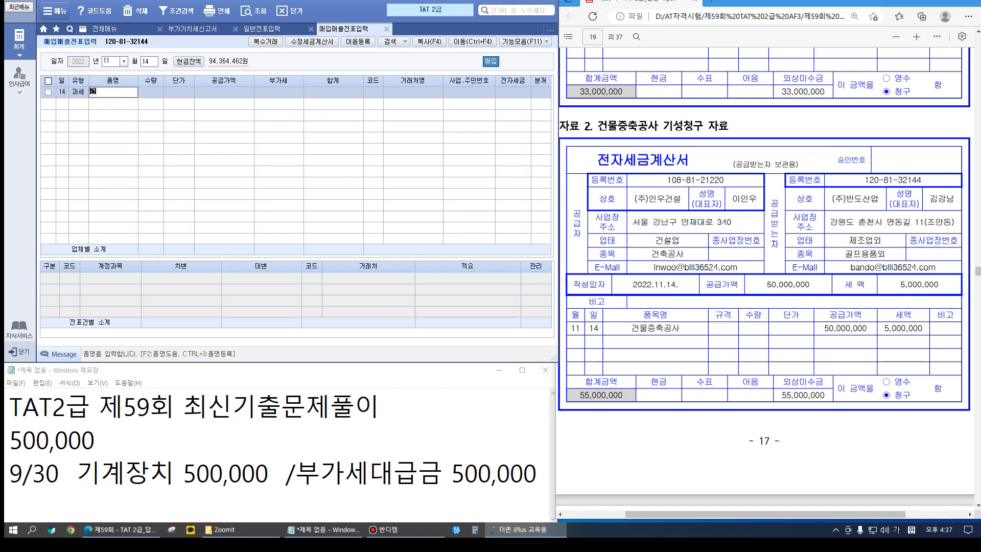
pyautogui.write('물증축공사')
pyautogui.press('Return')
pyautogui.press('Return')
pyautogui.press('Return')
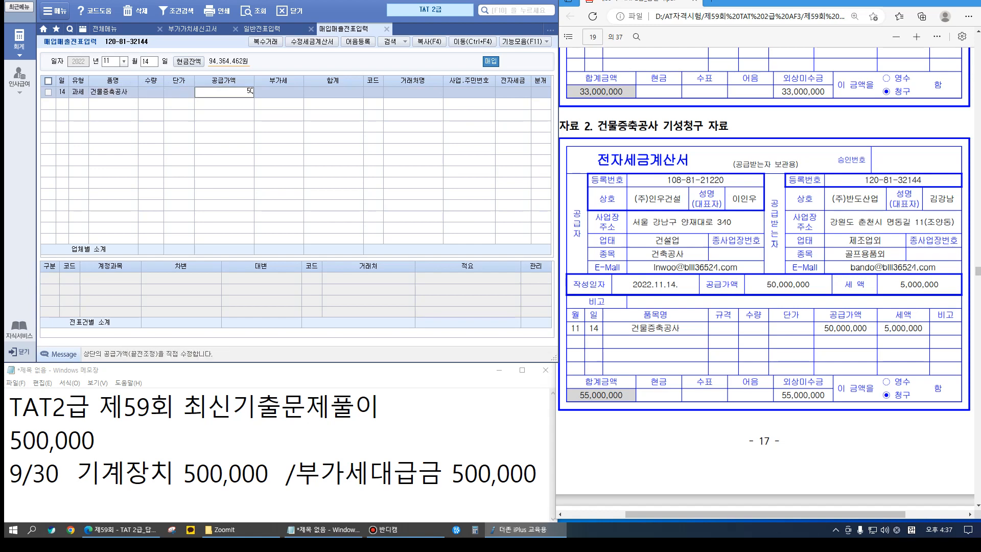
pyautogui.write('50000000')
pyautogui.press('Return')
# Select supplier (주)인우건설, mark the invoice electronic, and choose a mixed journal entry
pyautogui.press('Return')
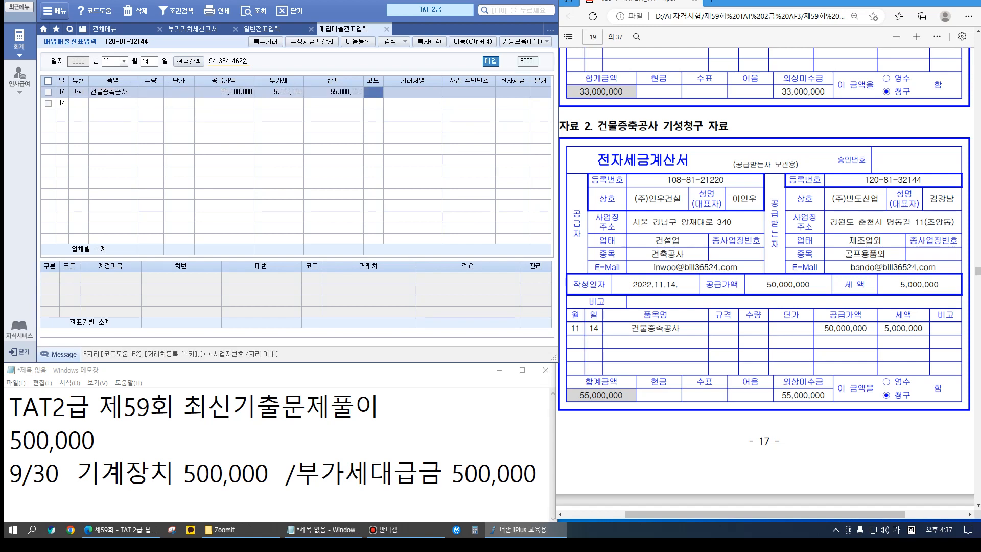
pyautogui.write('인우')
pyautogui.press('Return')
pyautogui.press('Return')
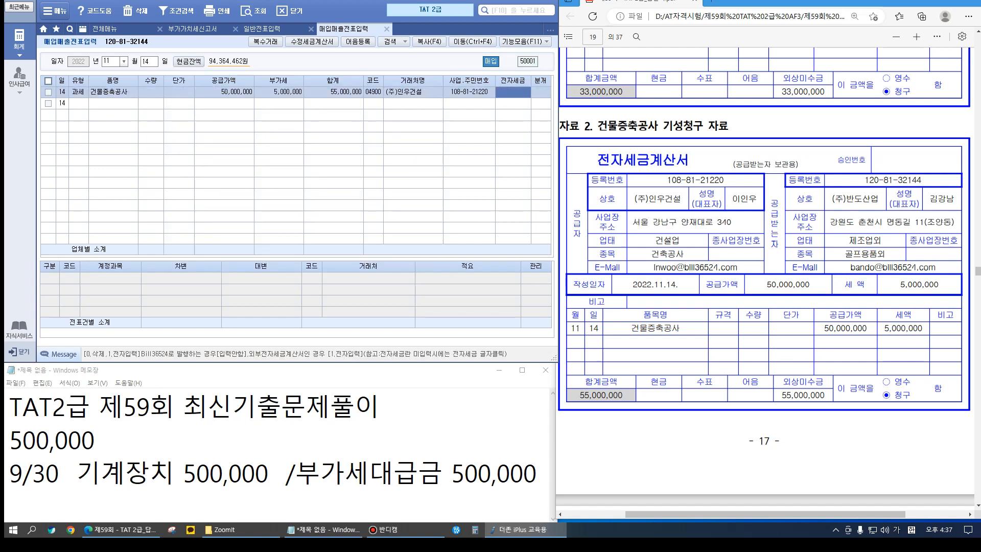
pyautogui.write('1')
pyautogui.press('Return')
pyautogui.write('3')
pyautogui.press('Return')
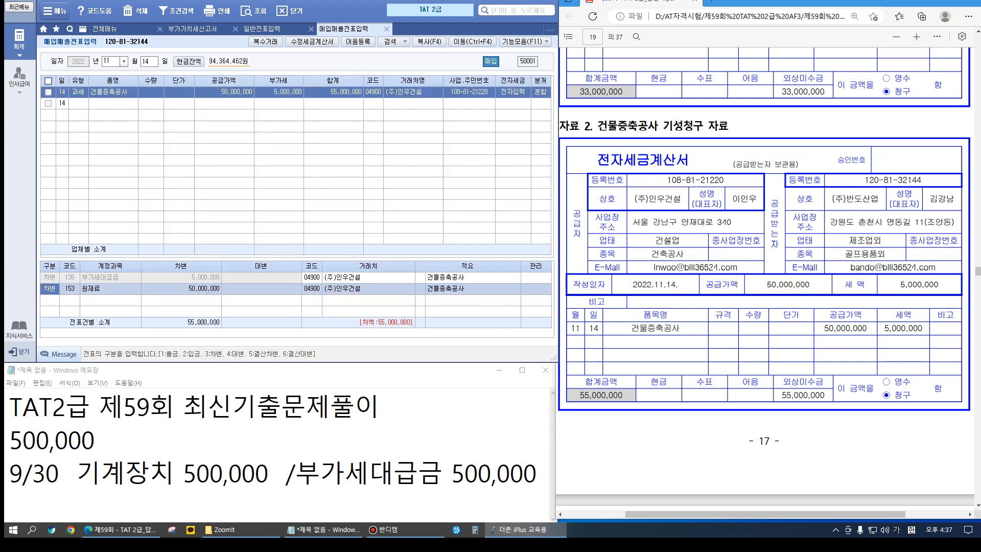
pyautogui.press('Return')
# Debit 214 건설중인자산 and start the 253 미지급금 credit line
pyautogui.write('건설')
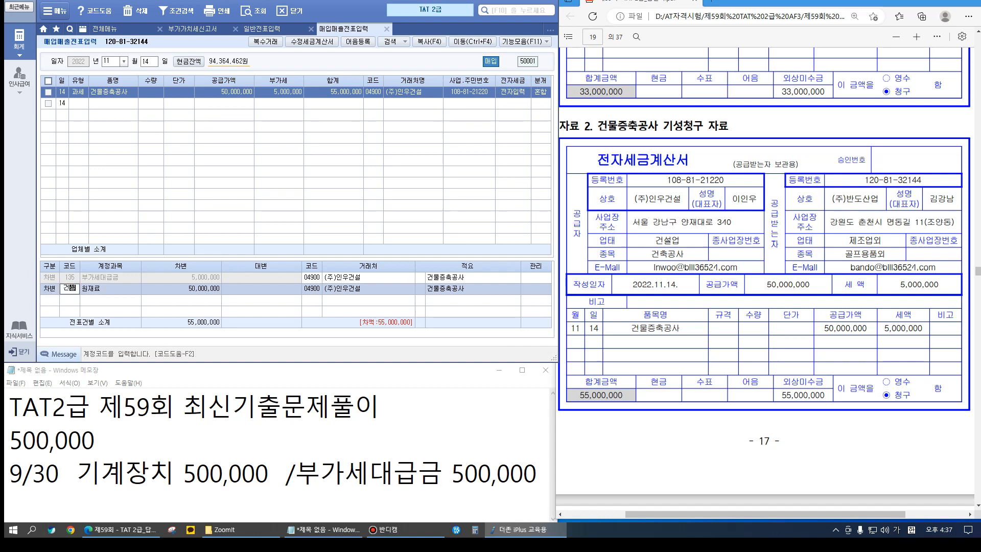
pyautogui.press('Return')
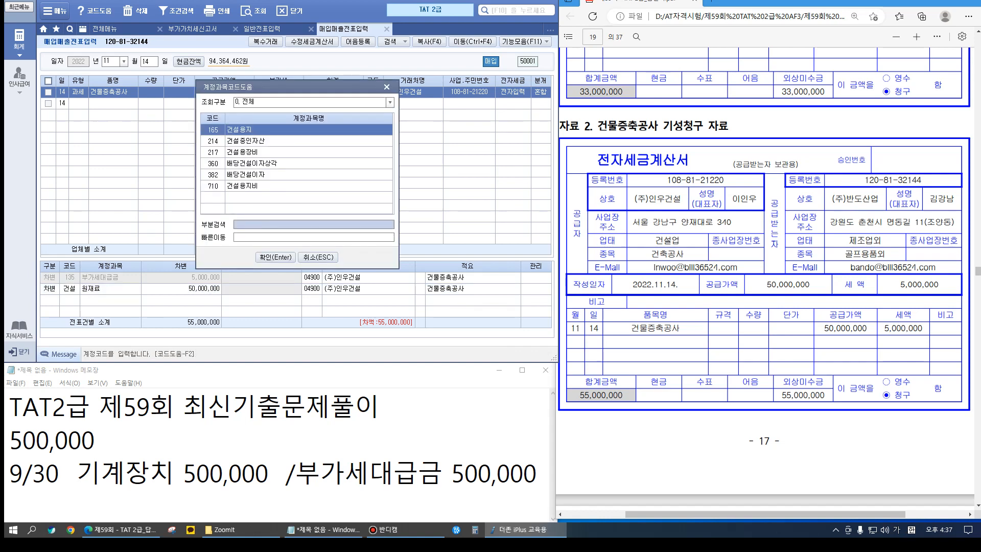
pyautogui.press('Down')
pyautogui.press('Down')
pyautogui.press('Down')
pyautogui.press('Up')
pyautogui.press('Up')
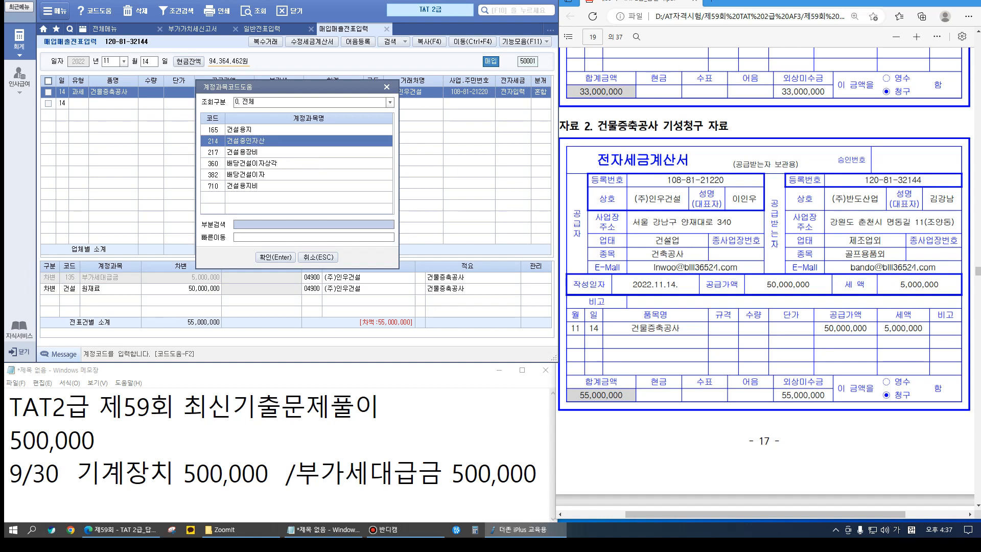
pyautogui.press('Return')
pyautogui.press('Return')
pyautogui.write('4')
pyautogui.press('Return')
pyautogui.write('253')
pyautogui.press('Return')
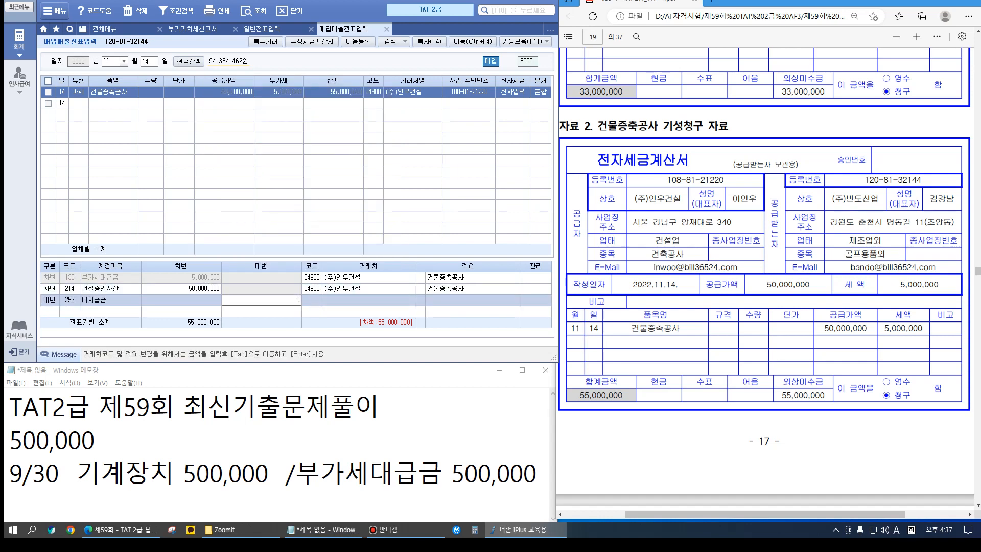
pyautogui.press('Return')
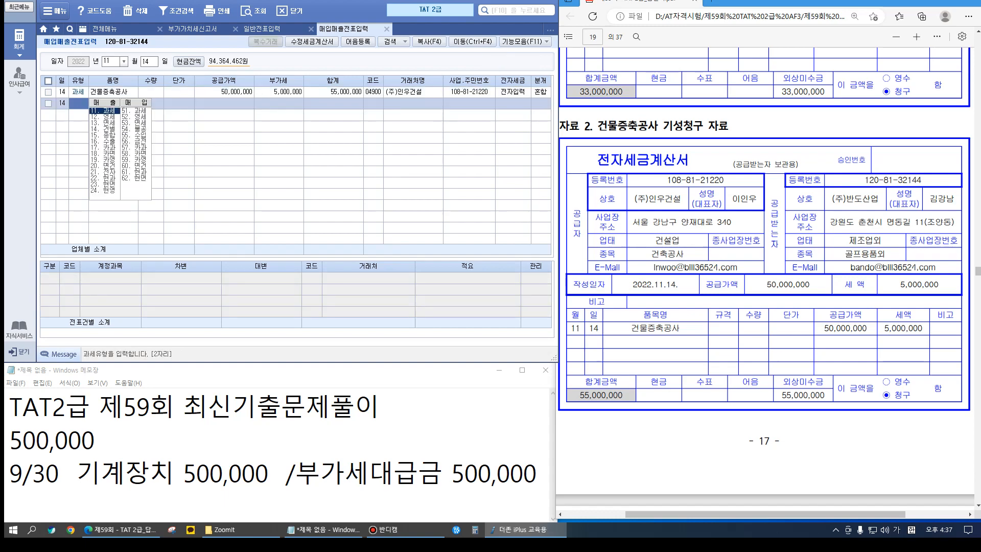
# Start a new purchase voucher dated 12/07 with type 61 현과
pyautogui.scroll(-5, 766, 276)
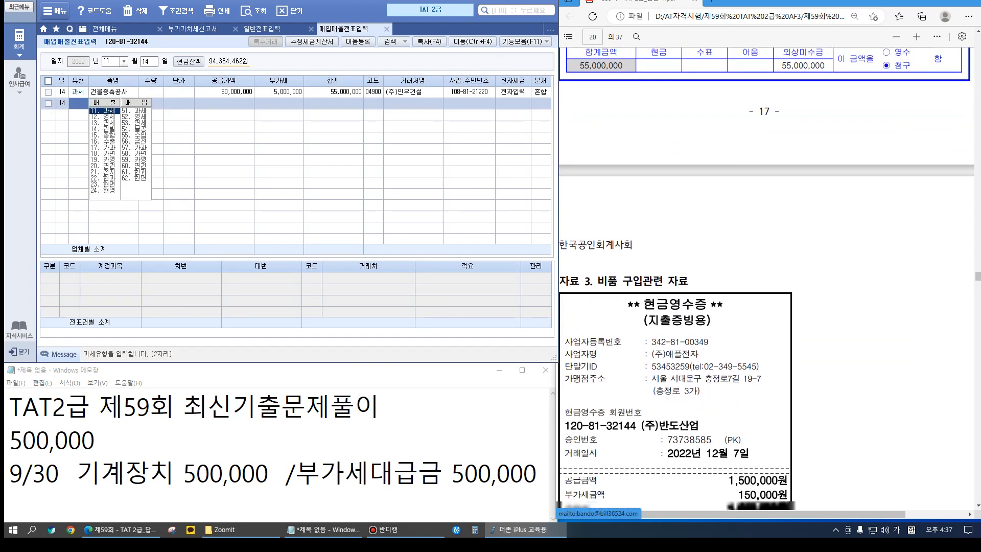
pyautogui.scroll(-5, 766, 276)
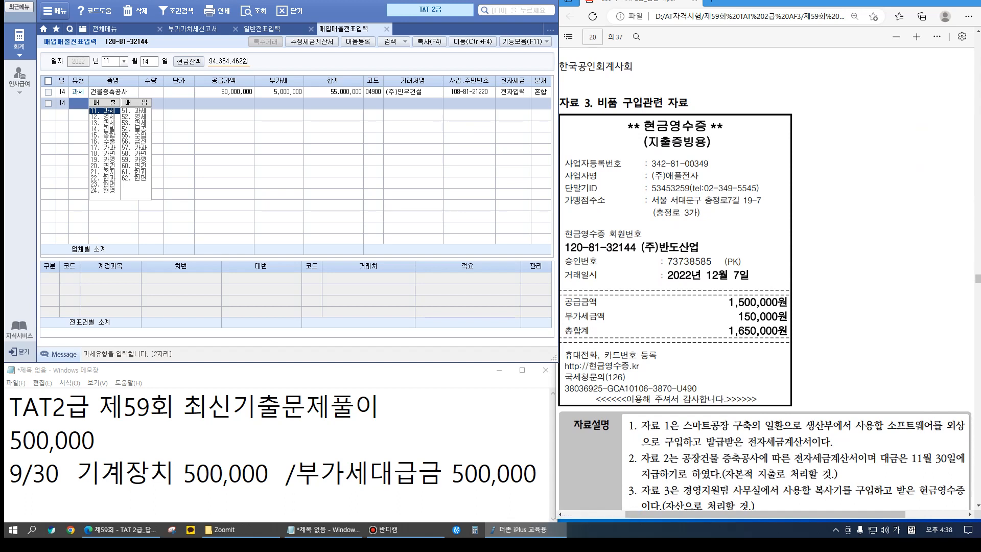
pyautogui.scroll(-1, 766, 276)
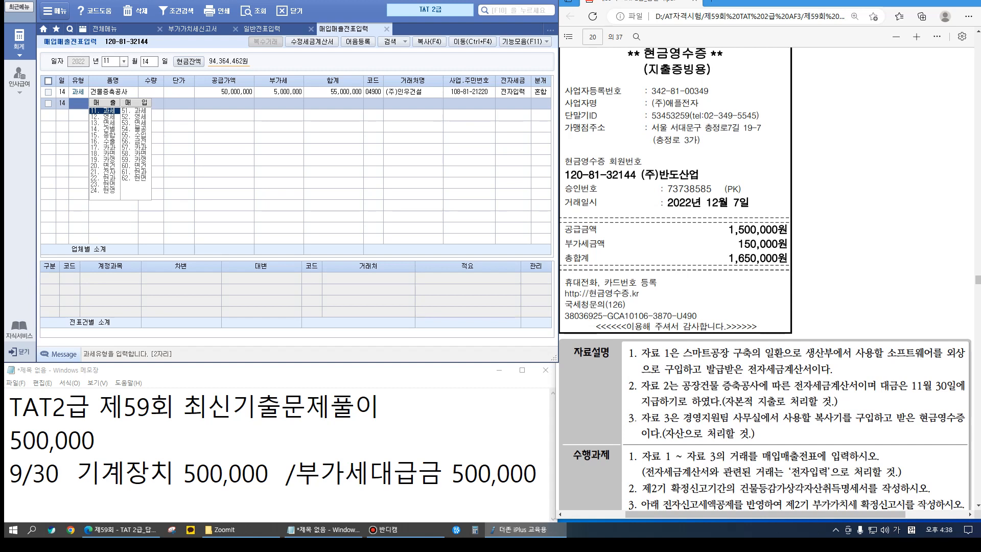
pyautogui.click(666, 437)
pyautogui.press('Escape')
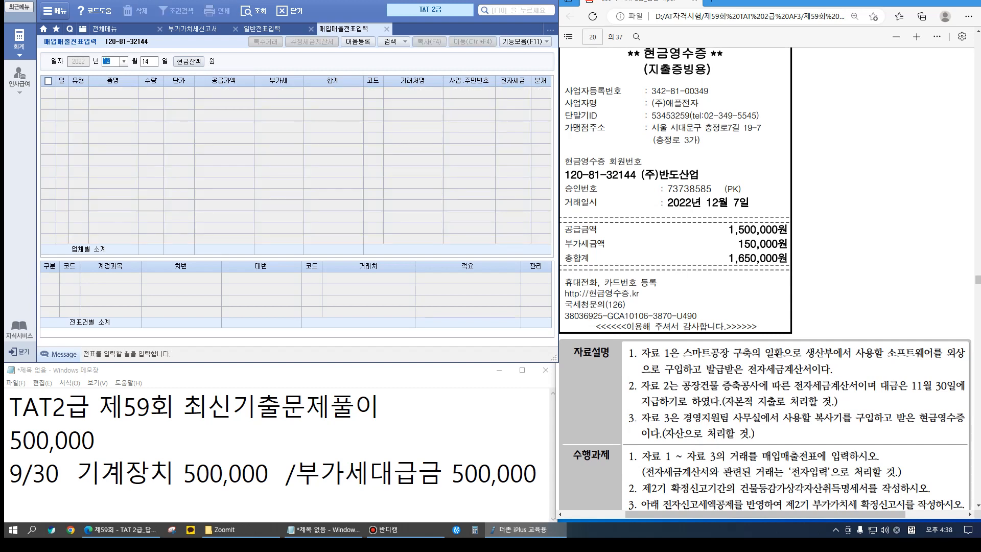
pyautogui.write('1207')
pyautogui.press('Return')
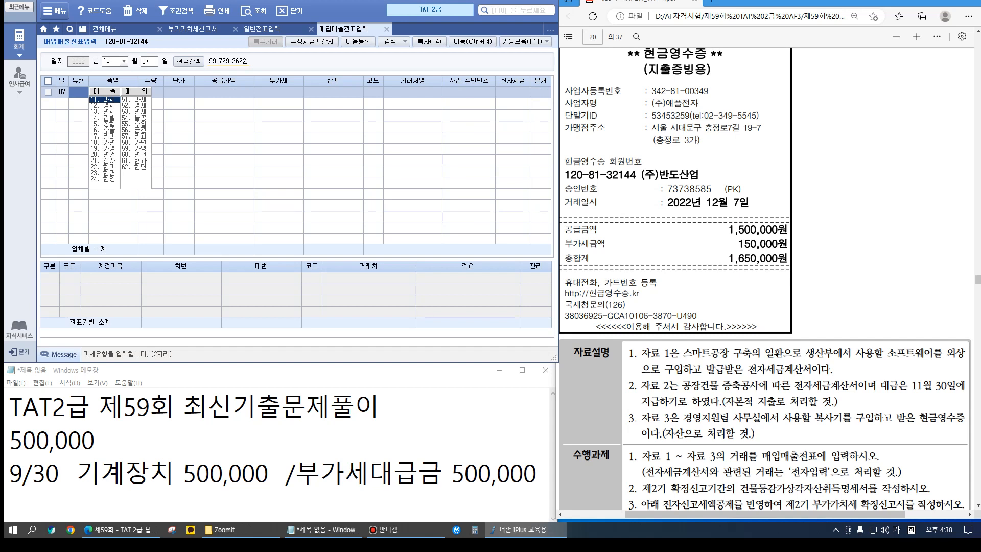
pyautogui.write('61')
pyautogui.press('Return')
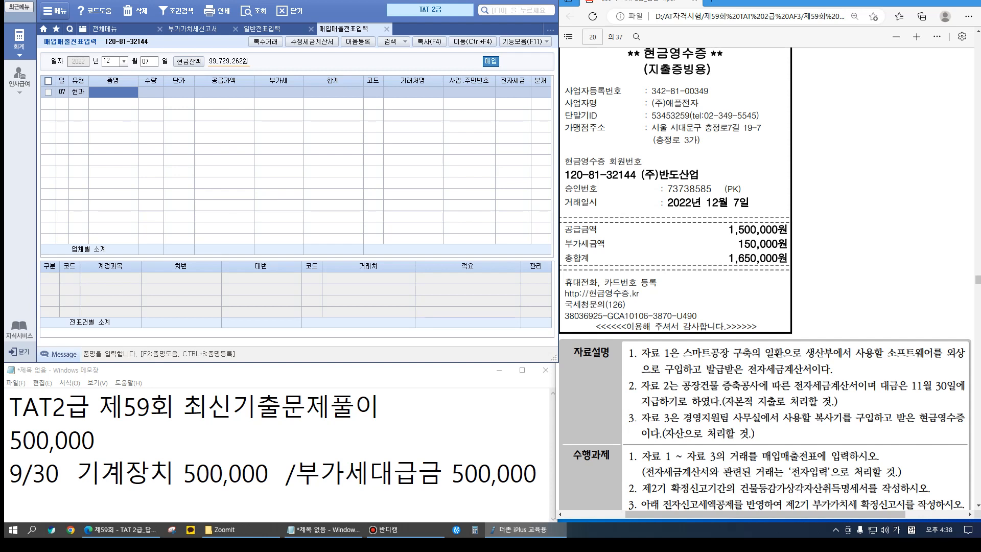
# Enter item 복사기, supply amount 1,500,000 and supplier (주)애플전자
pyautogui.write('복사기')
pyautogui.press('Return')
pyautogui.press('Return')
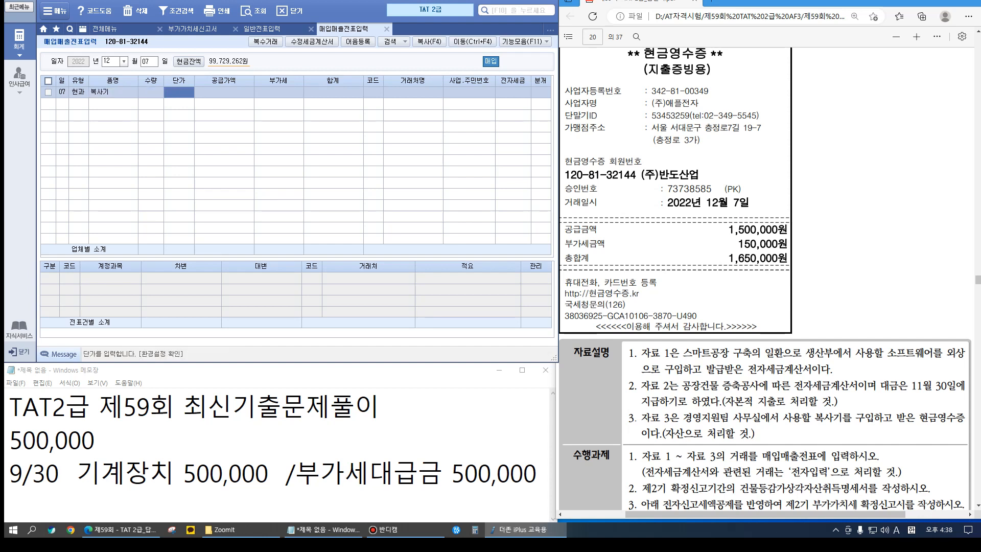
pyautogui.press('Return')
pyautogui.write('1500000')
pyautogui.press('Return')
pyautogui.press('Return')
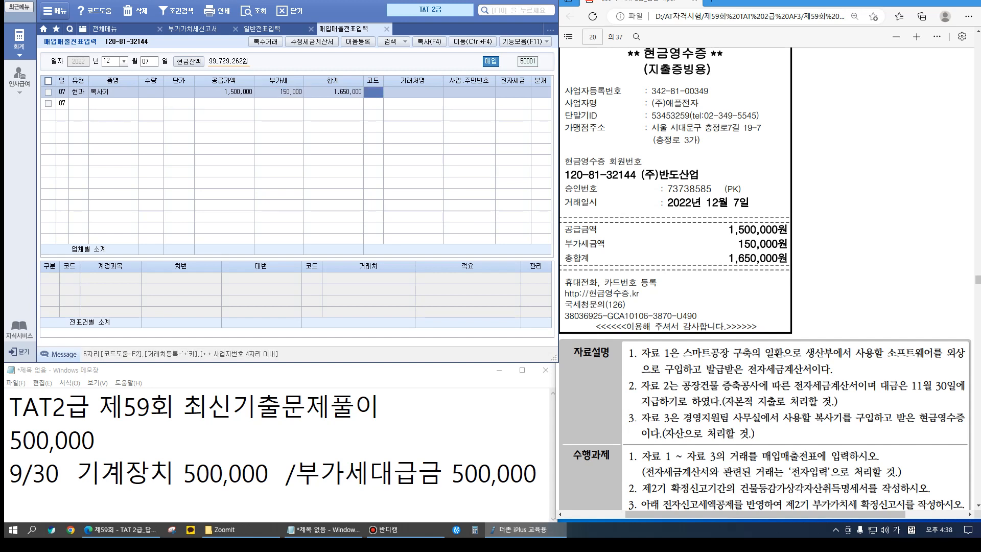
pyautogui.write('애플')
pyautogui.press('Return')
pyautogui.press('Return')
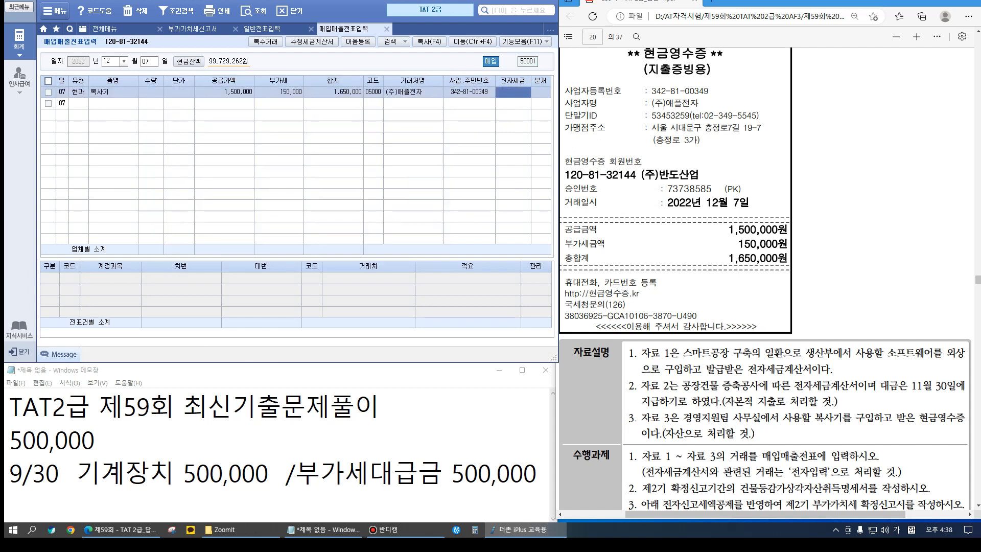
# Choose a cash journal entry (분개 1) and change the debit account to 212 비품
pyautogui.press('Return')
pyautogui.write('1')
pyautogui.press('Return')
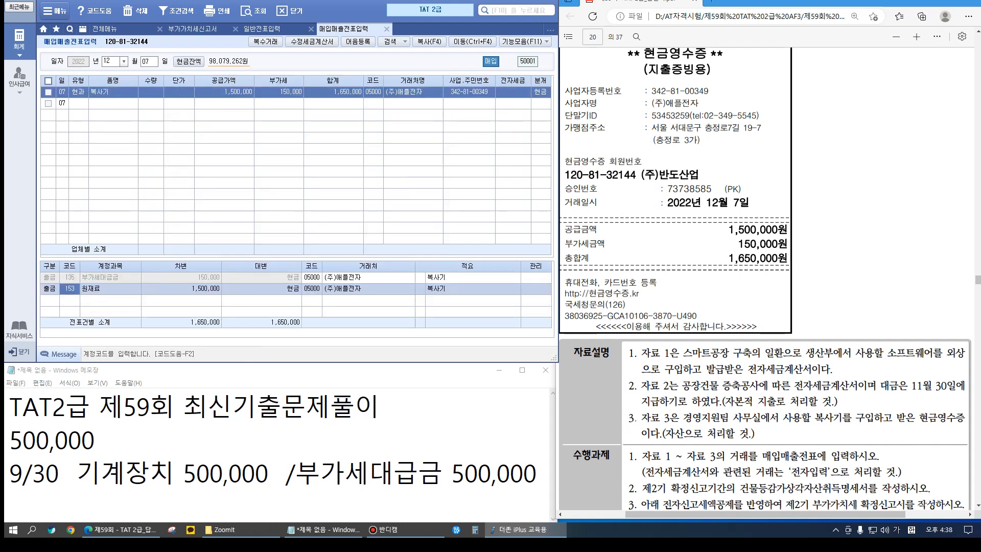
pyautogui.write('212')
pyautogui.press('Return')
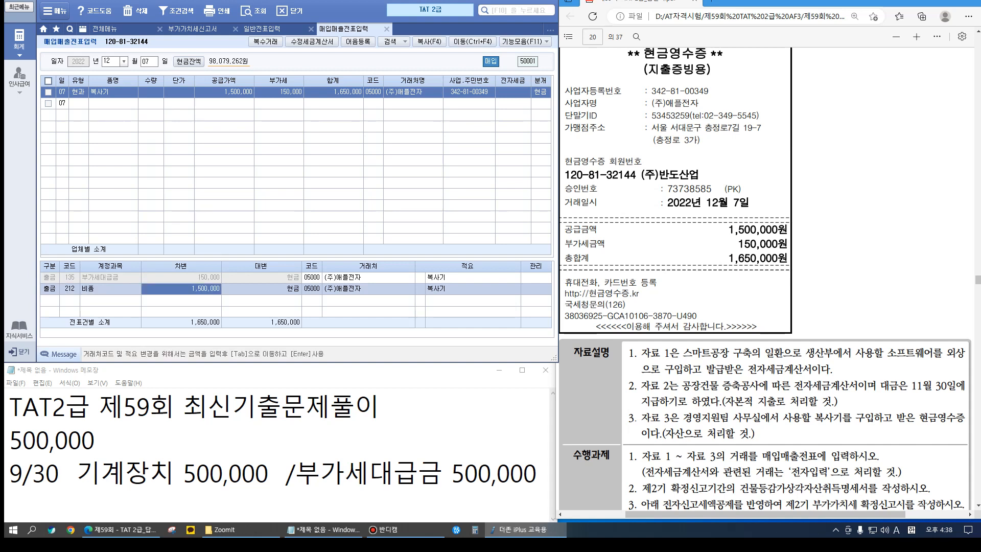
pyautogui.scroll(-2, 766, 276)
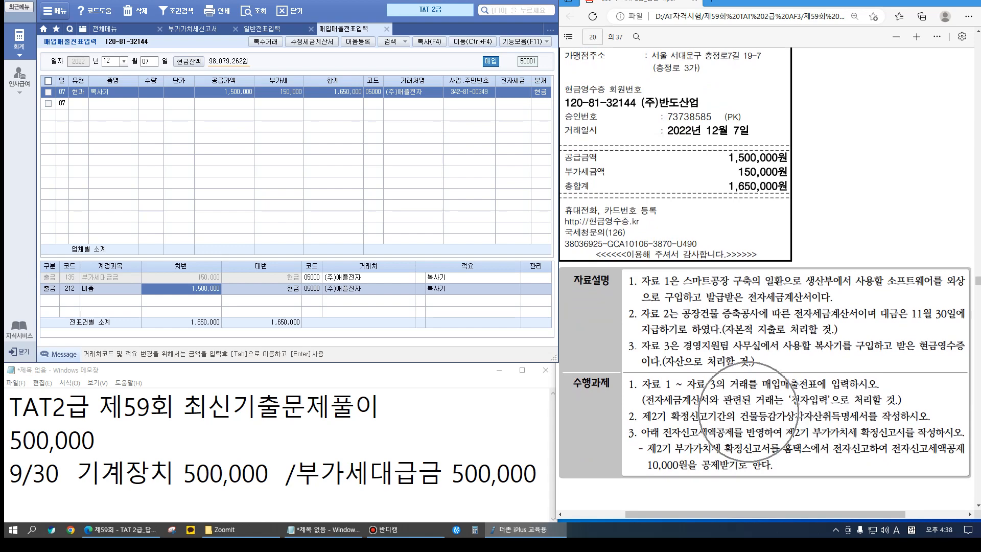
pyautogui.click(766, 327)
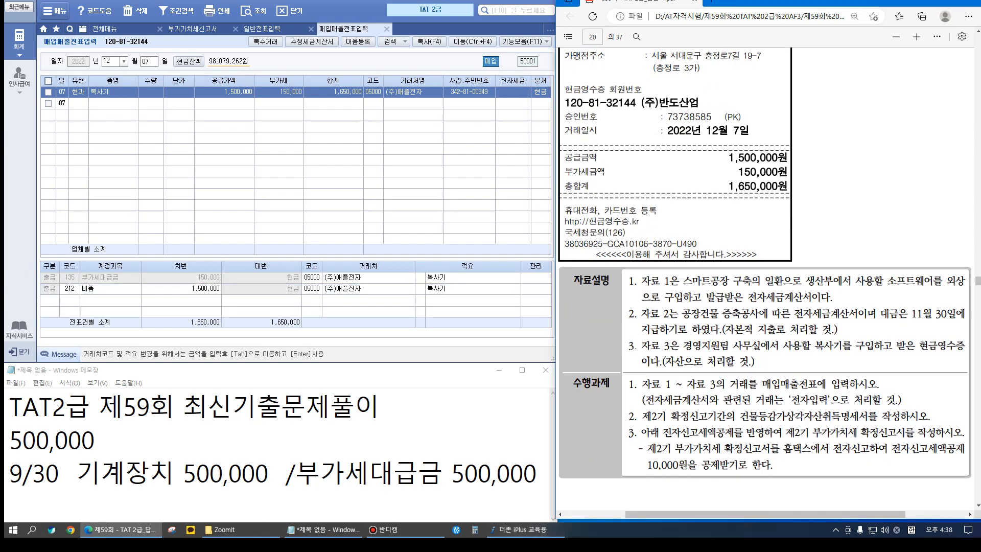
# Close the purchase-sales voucher, general journal and VAT return screens, saving the return
pyautogui.click(387, 29)
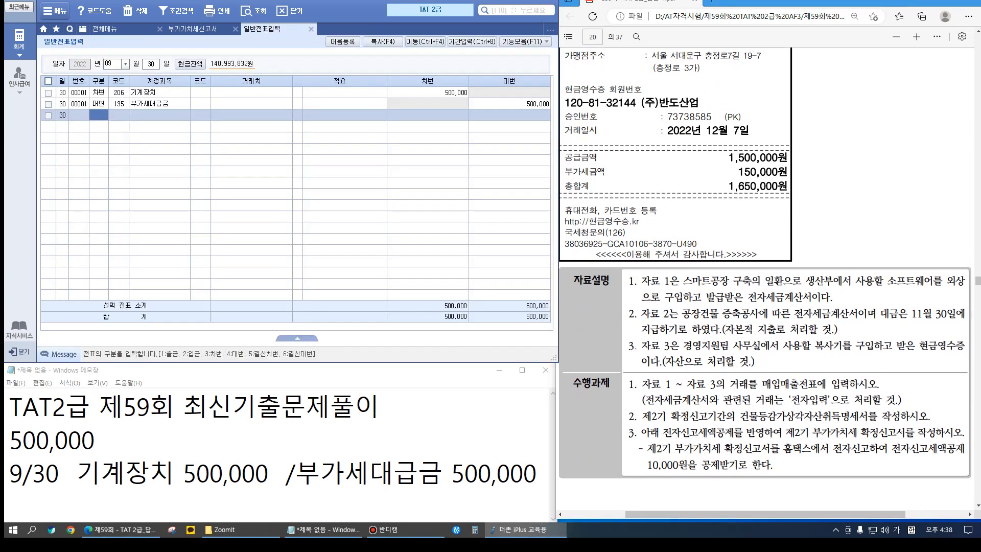
pyautogui.click(310, 29)
pyautogui.click(236, 30)
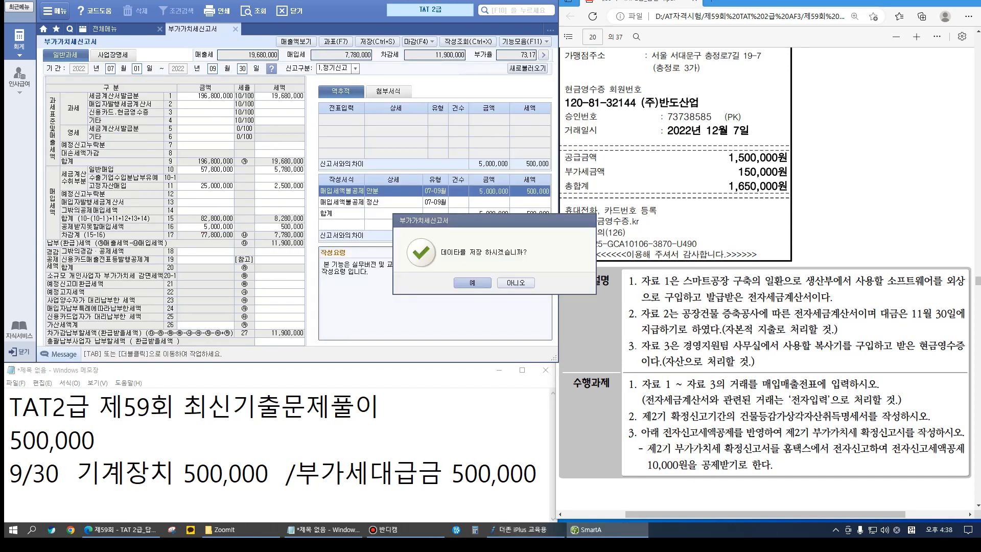
pyautogui.press('Return')
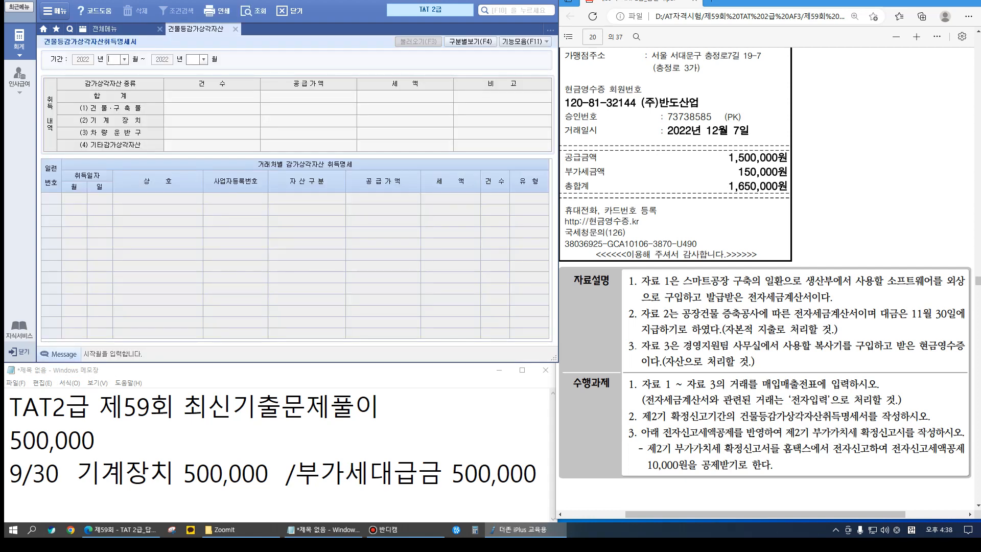
# Set the acquisition statement period to October–December and import the voucher data with 불러오기
pyautogui.write('10')
pyautogui.press('Return')
pyautogui.write('112')
pyautogui.press('Return')
pyautogui.click(417, 41)
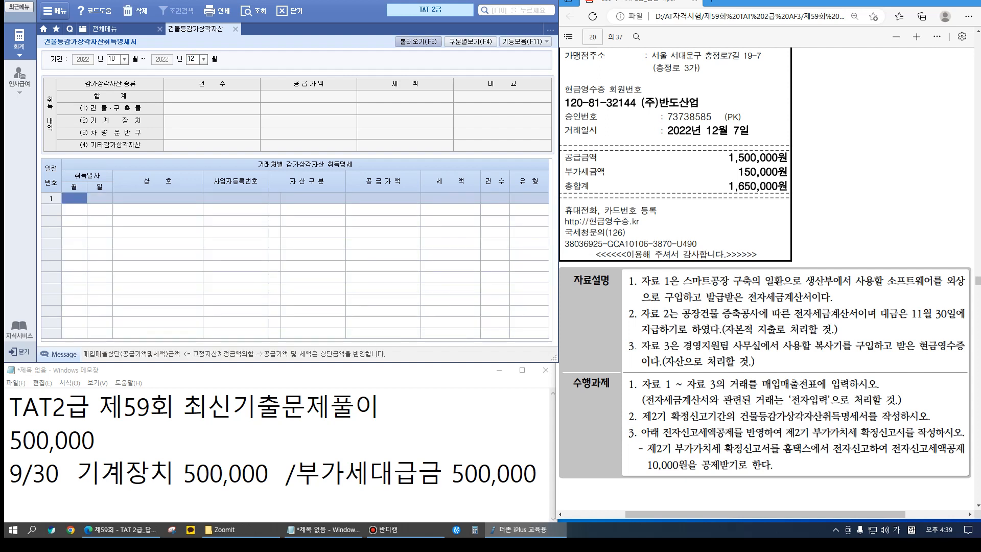
pyautogui.press('Tab')
pyautogui.press('Return')
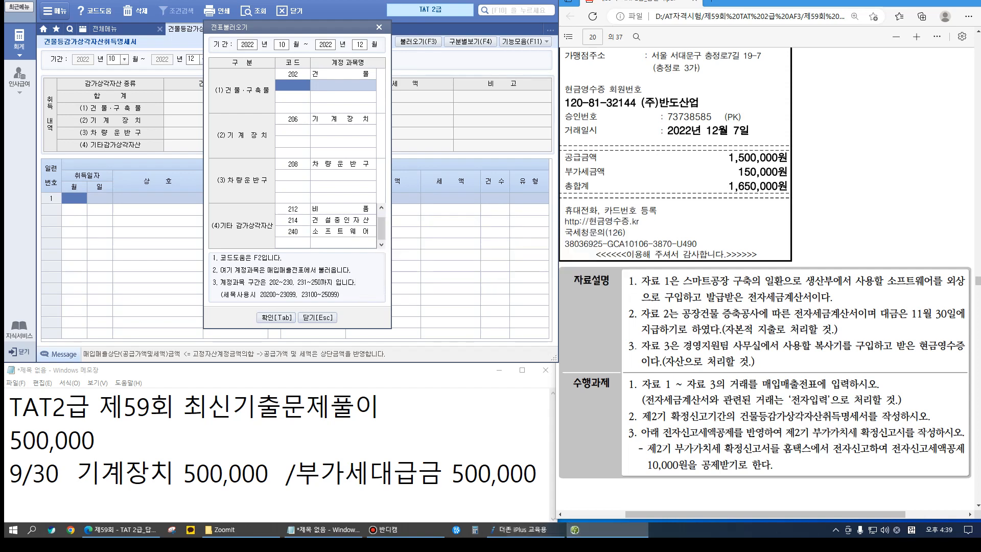
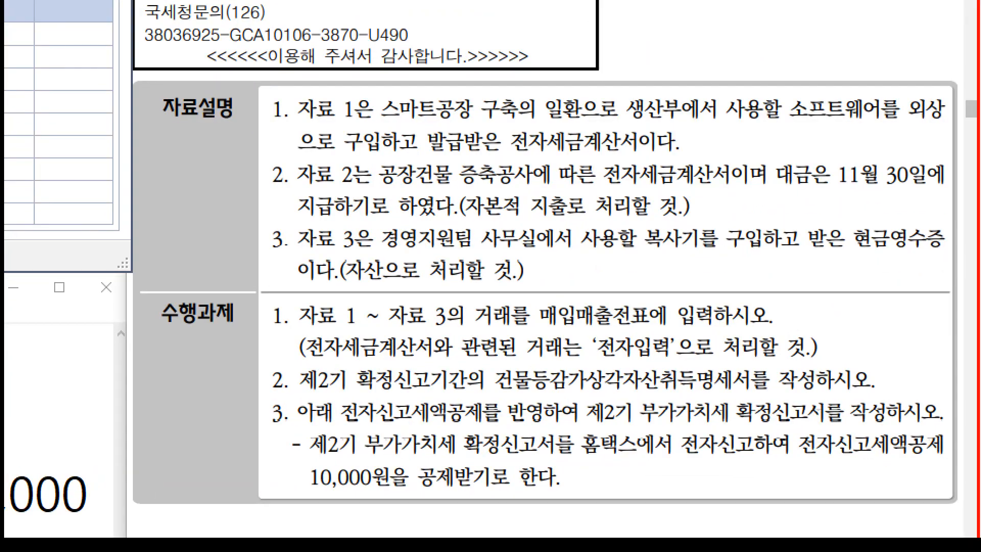
# Close the building asset statement and load the October–December regular VAT return (1.정기신고)
pyautogui.moveTo(573, 390)
pyautogui.mouseDown()
pyautogui.moveTo(728, 425)
pyautogui.moveTo(847, 424)
pyautogui.mouseUp()
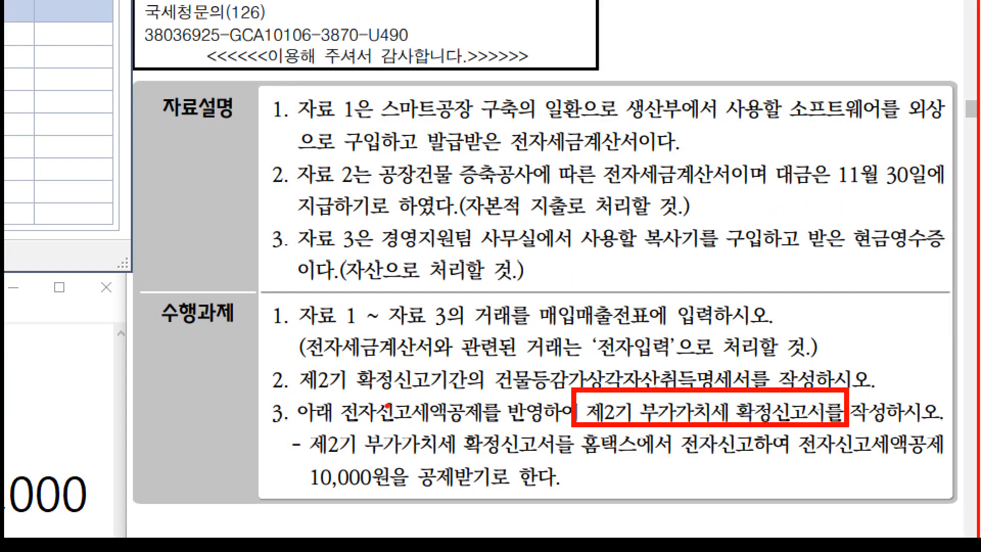
pyautogui.moveTo(337, 424); pyautogui.dragTo(475, 433)
pyautogui.moveTo(273, 455); pyautogui.dragTo(602, 513)
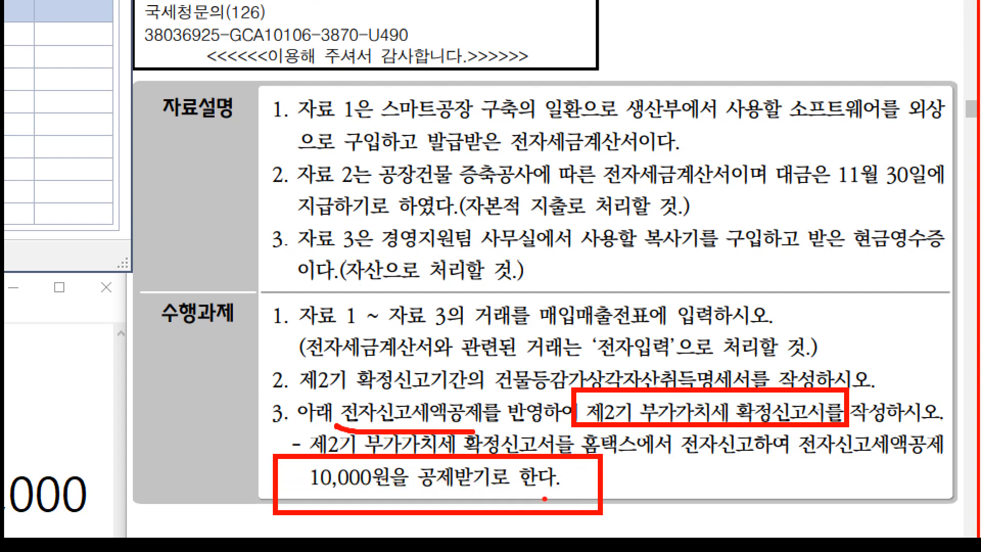
pyautogui.press('Escape')
pyautogui.click(235, 29)
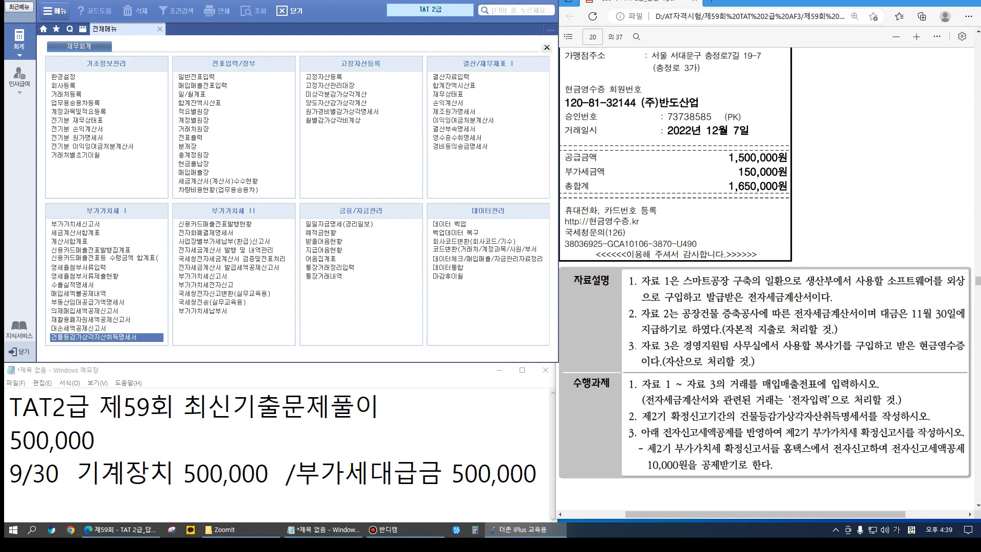
pyautogui.click(75, 223)
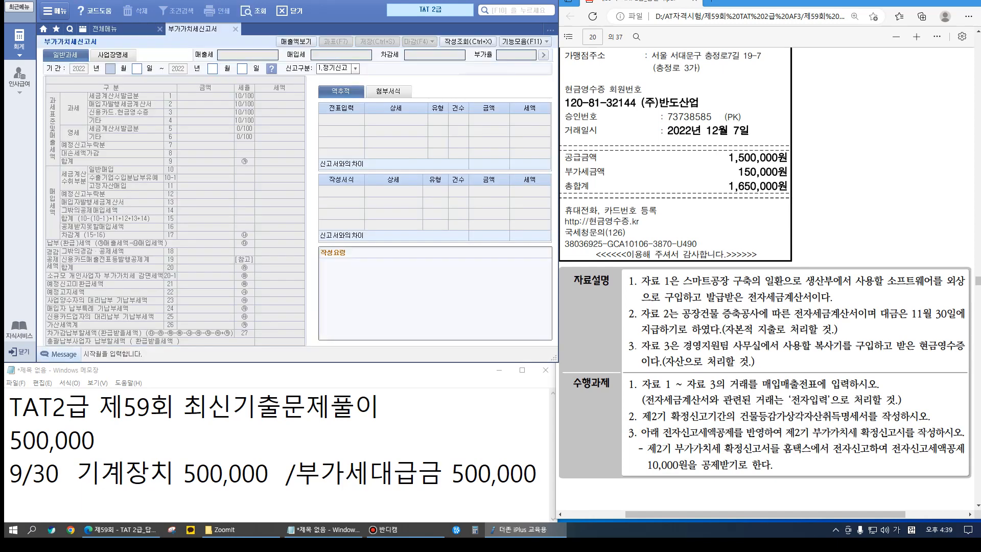
pyautogui.write('10')
pyautogui.press('Return')
pyautogui.press('Return')
pyautogui.write('12')
pyautogui.press('Return')
pyautogui.press('Return')
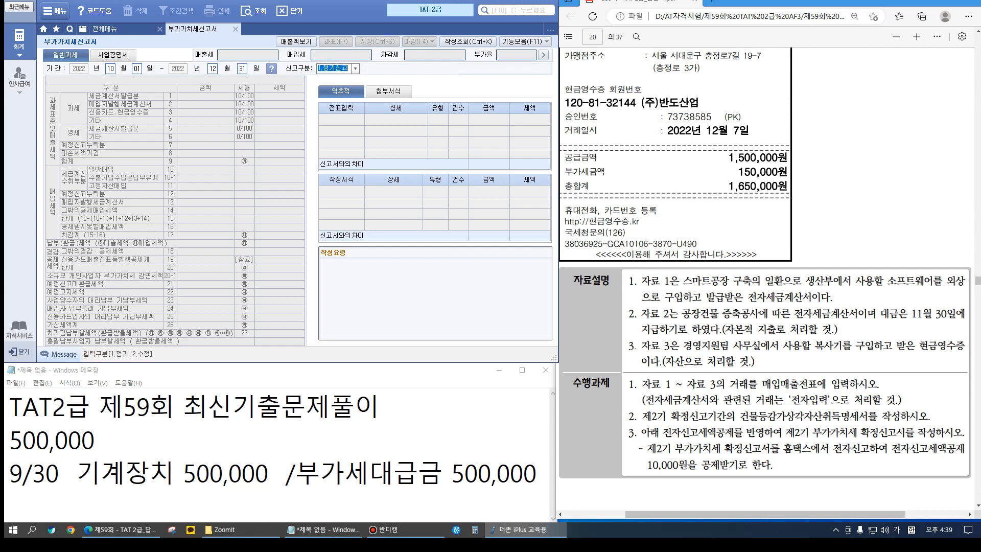
pyautogui.press('Return')
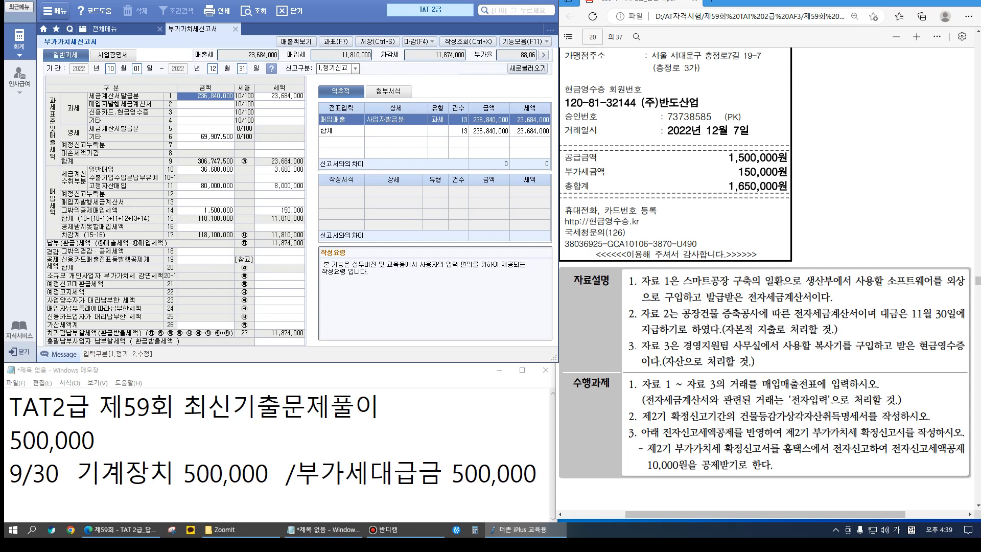
# Check the 8,000,000 fixed-asset and 150,000 deductible purchase taxes, then open line 18's deduction details
pyautogui.click(279, 185)
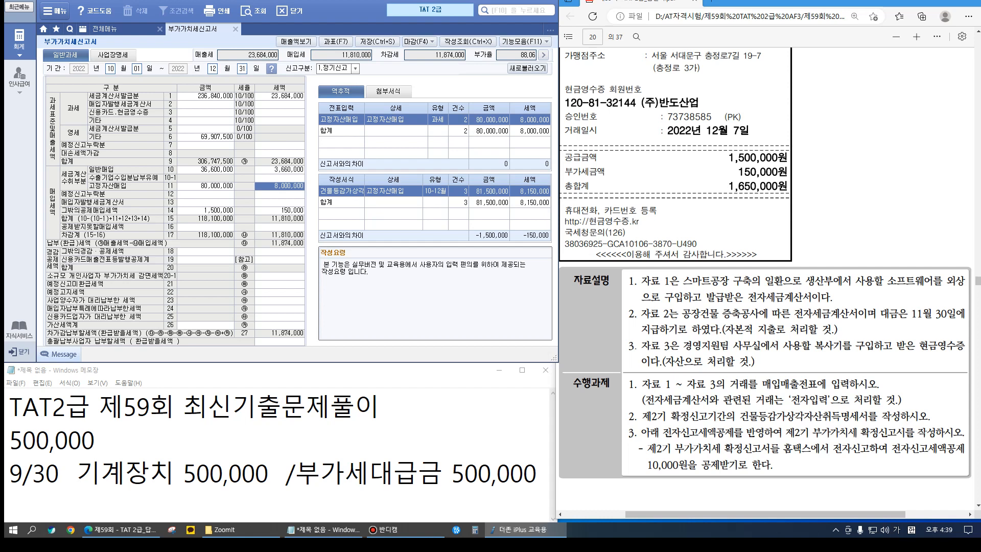
pyautogui.click(279, 210)
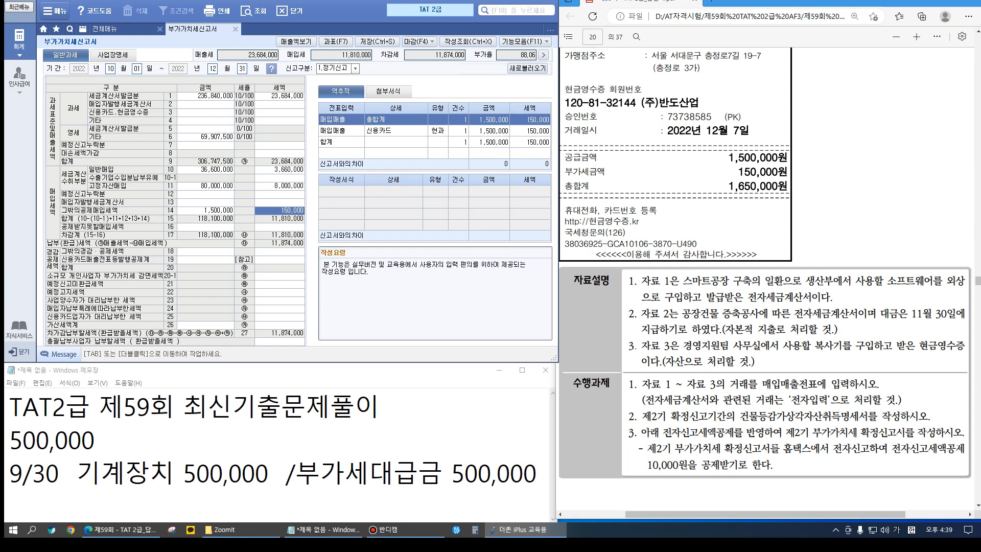
pyautogui.click(279, 251)
pyautogui.doubleClick(270, 250)
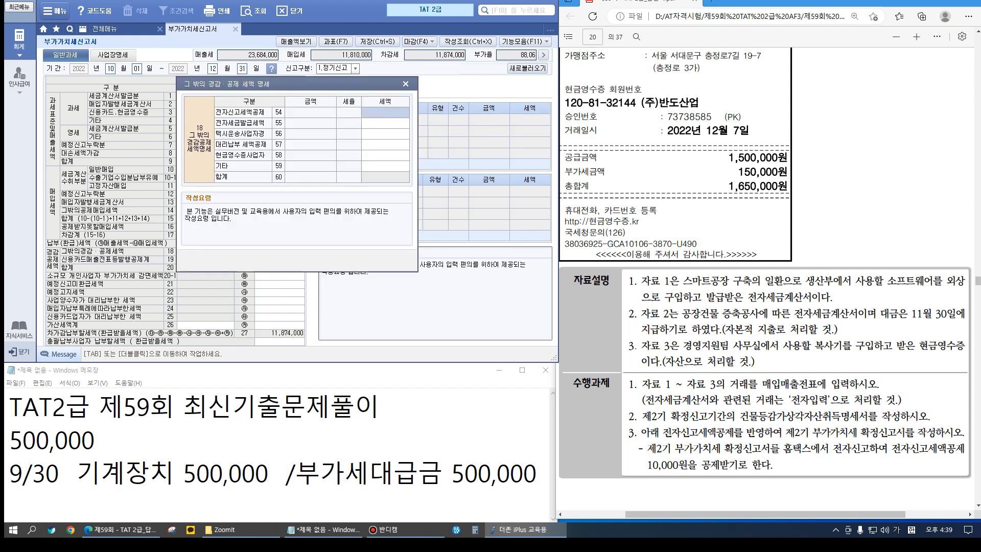
# Enter a 10,000 electronic filing credit (line 54), cutting tax payable to 11,864,000
pyautogui.write('100000')
pyautogui.press('Return')
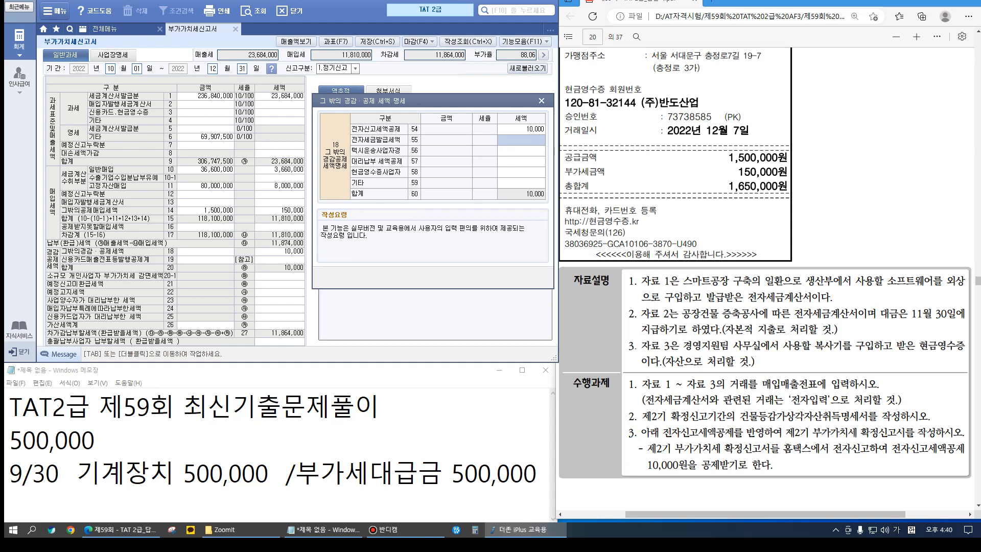
pyautogui.press('Escape')
pyautogui.scroll(-10, 766, 279)
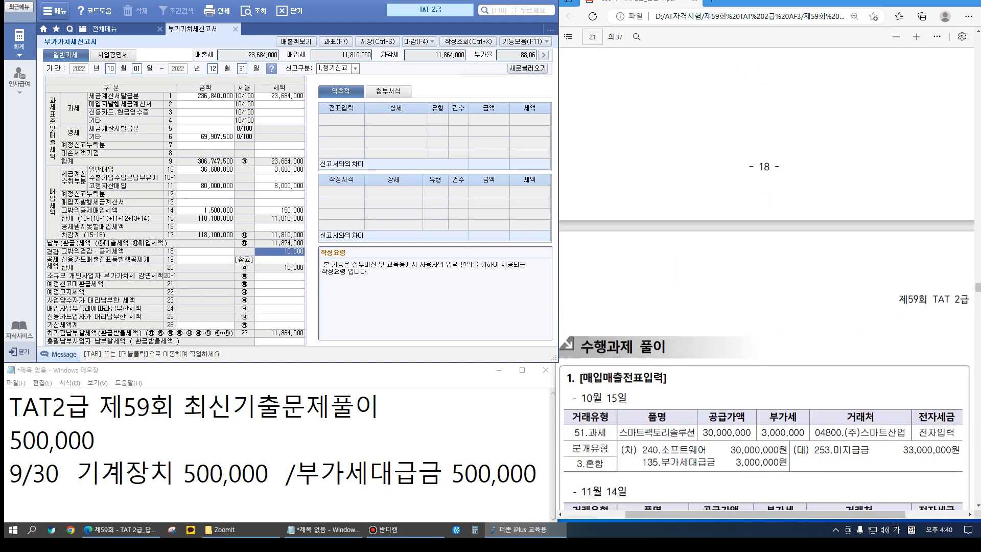
# Review the completed return's figures, then close the VAT return and save its data
pyautogui.scroll(-4, 766, 278)
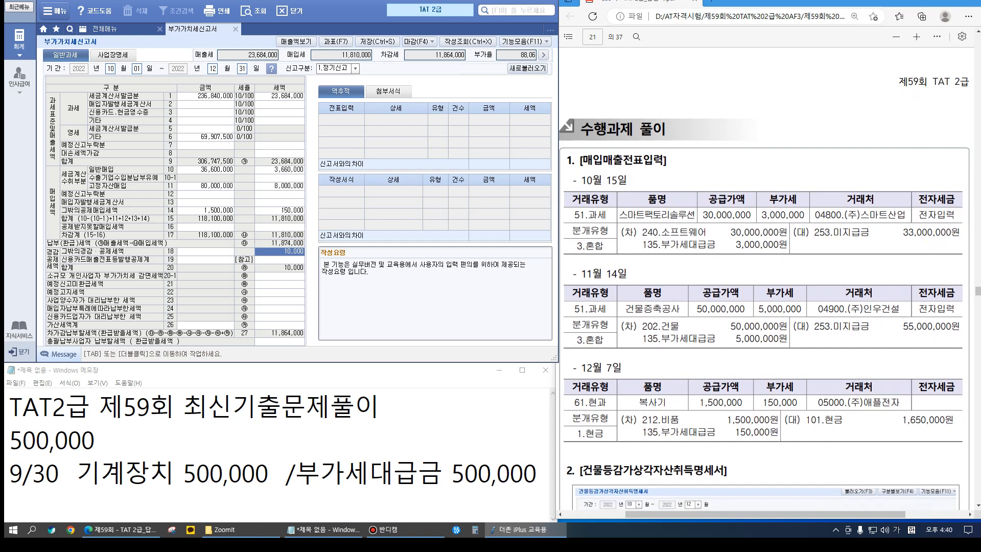
pyautogui.click(659, 231)
pyautogui.click(685, 332)
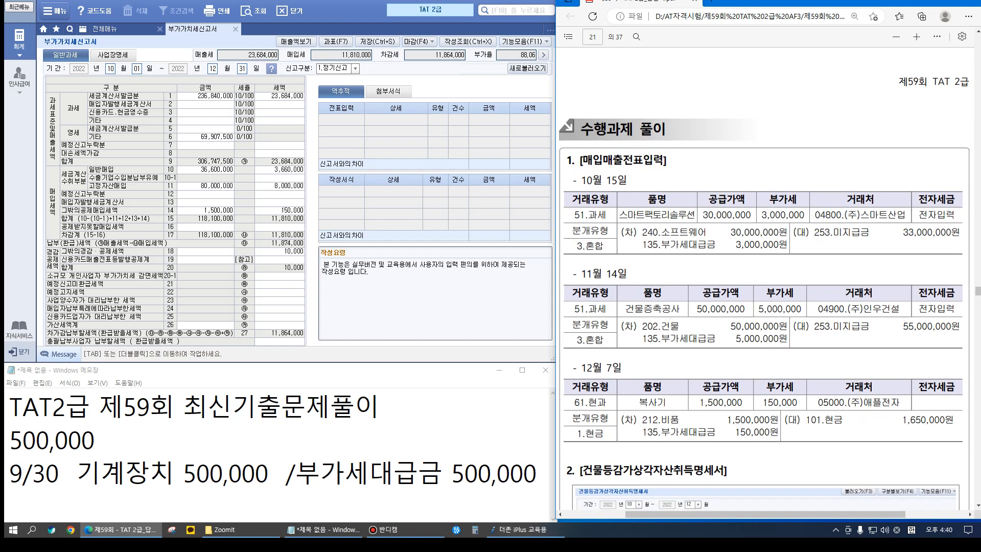
pyautogui.scroll(10, 763, 294)
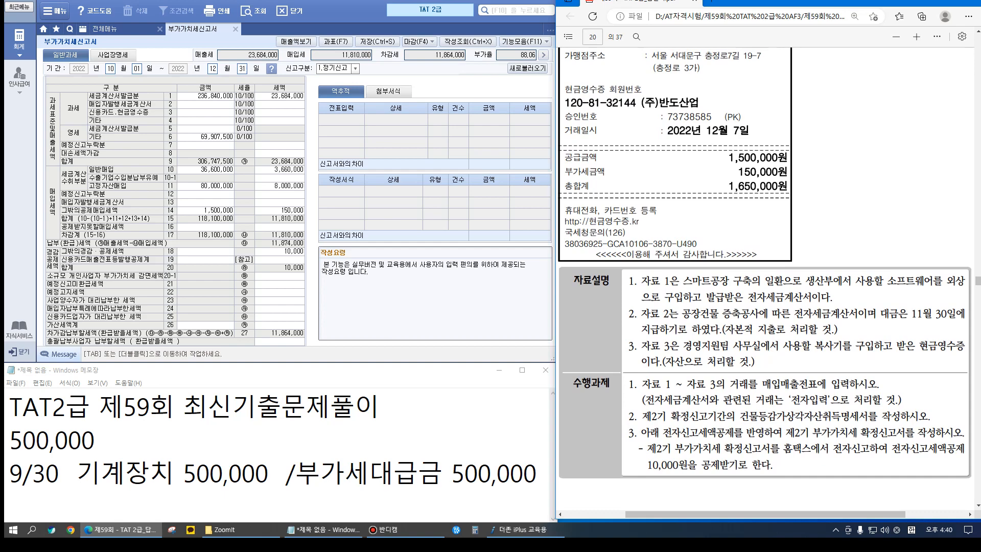
pyautogui.hotkey('ctrl', '1')
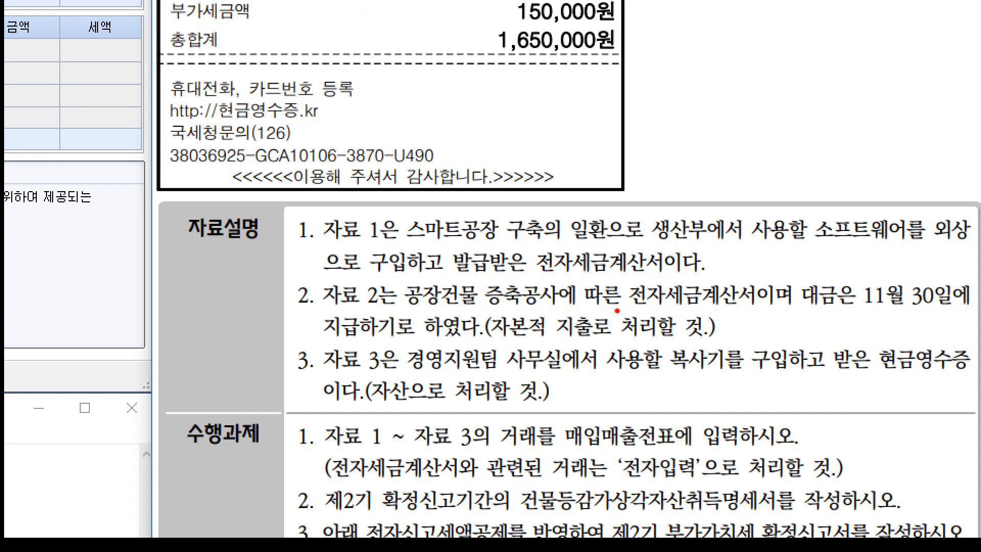
pyautogui.moveTo(482, 309); pyautogui.dragTo(747, 349)
pyautogui.moveTo(854, 340)
pyautogui.mouseDown()
pyautogui.moveTo(904, 392)
pyautogui.moveTo(853, 340)
pyautogui.mouseUp()
pyautogui.press('Escape')
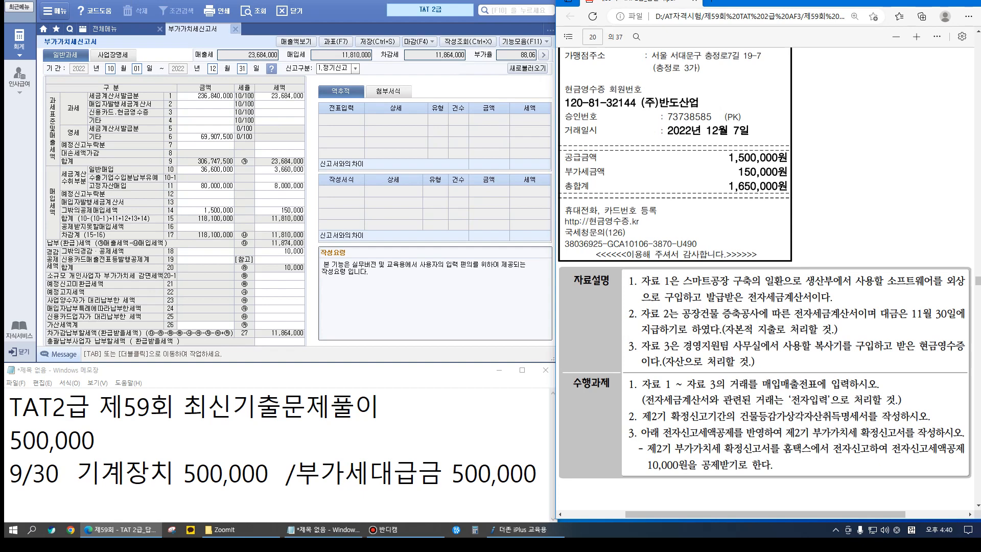
pyautogui.click(235, 30)
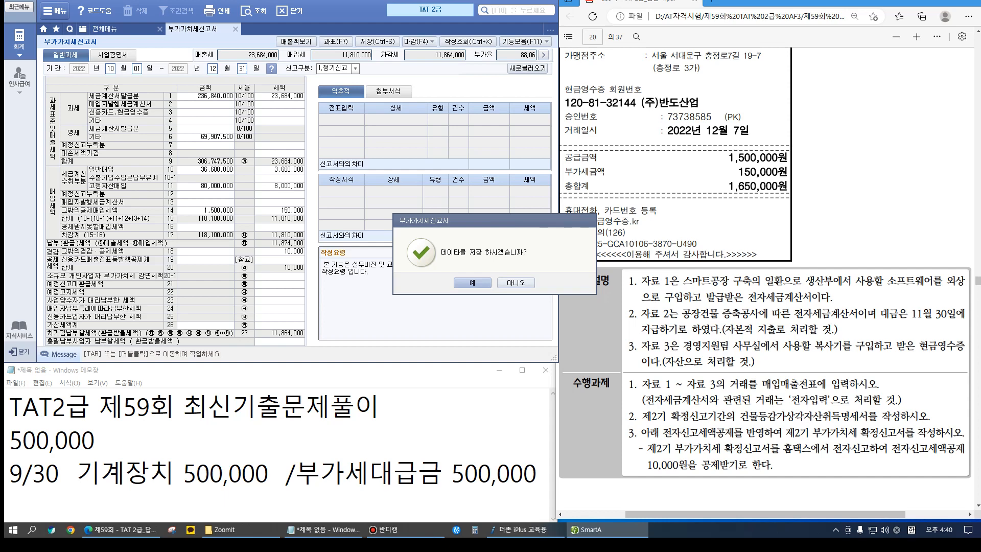
pyautogui.press('Return')
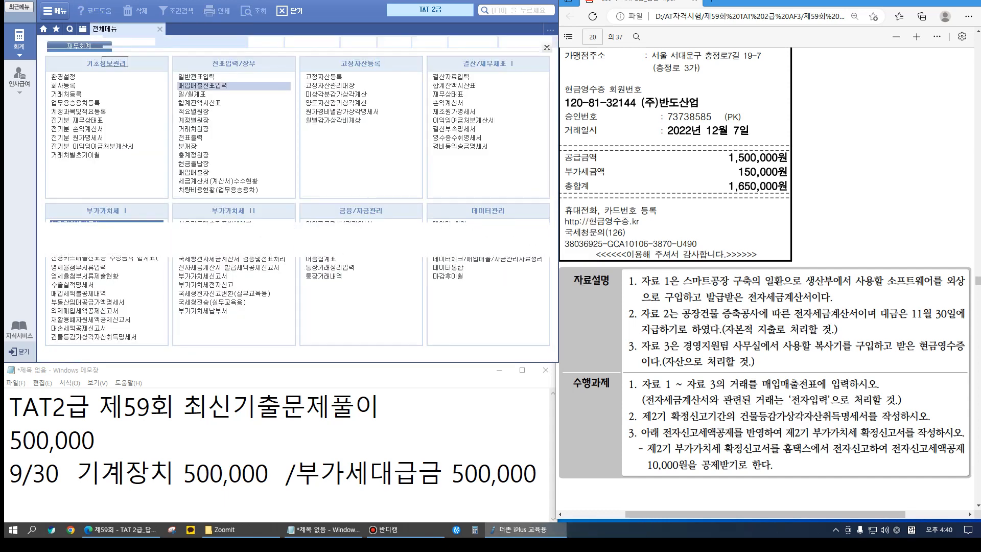
# Change the November 14 건물증축공사 purchase entry's debit account from 214 to 202 Buildings
pyautogui.press('Return')
pyautogui.scroll(10, 766, 256)
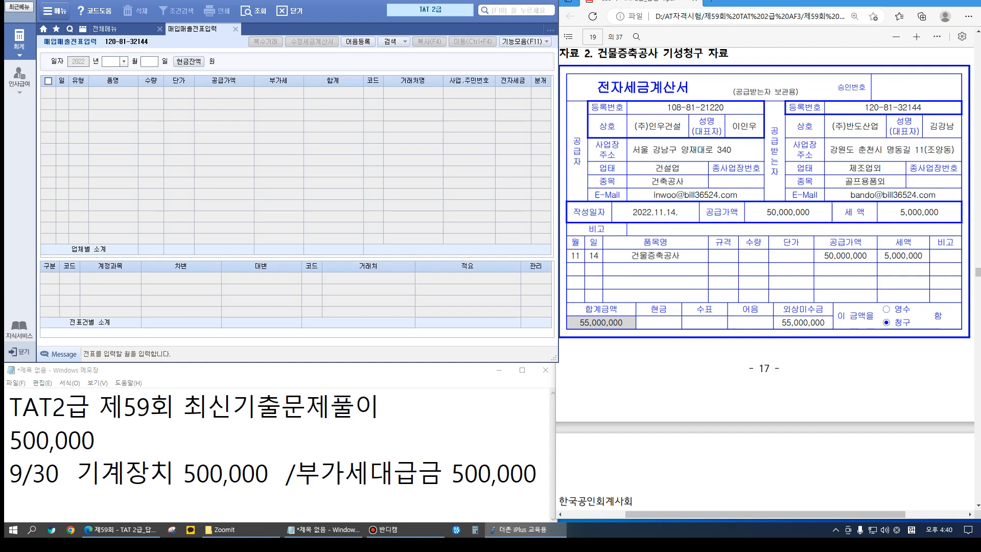
pyautogui.write('11')
pyautogui.press('Return')
pyautogui.write('14')
pyautogui.press('Return')
pyautogui.click(113, 92)
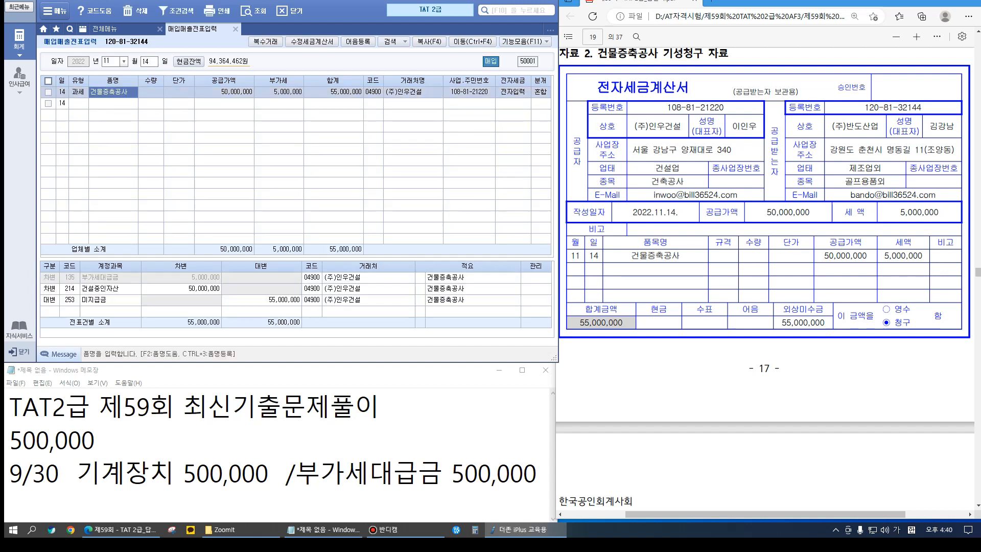
pyautogui.click(97, 288)
pyautogui.write('202')
pyautogui.press('Return')
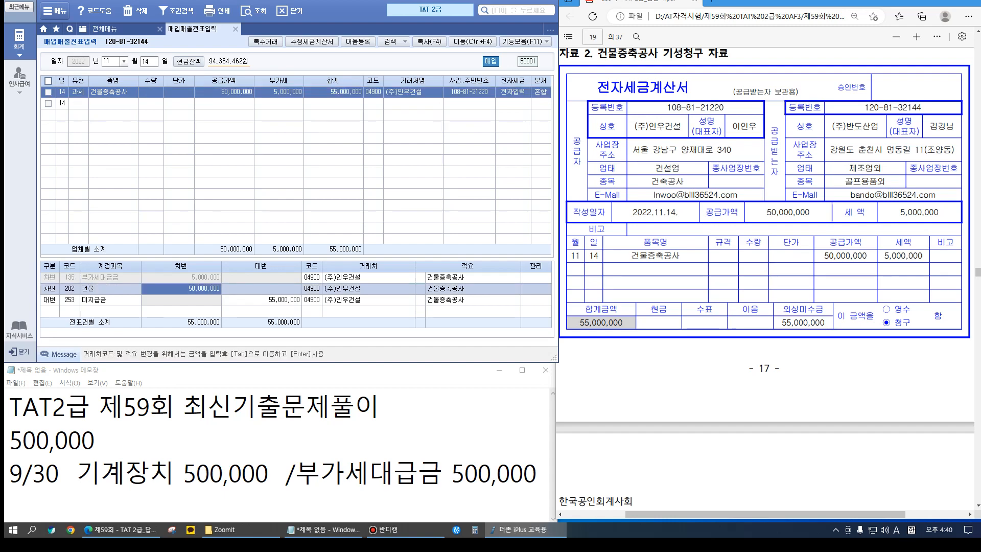
pyautogui.scroll(-10, 764, 286)
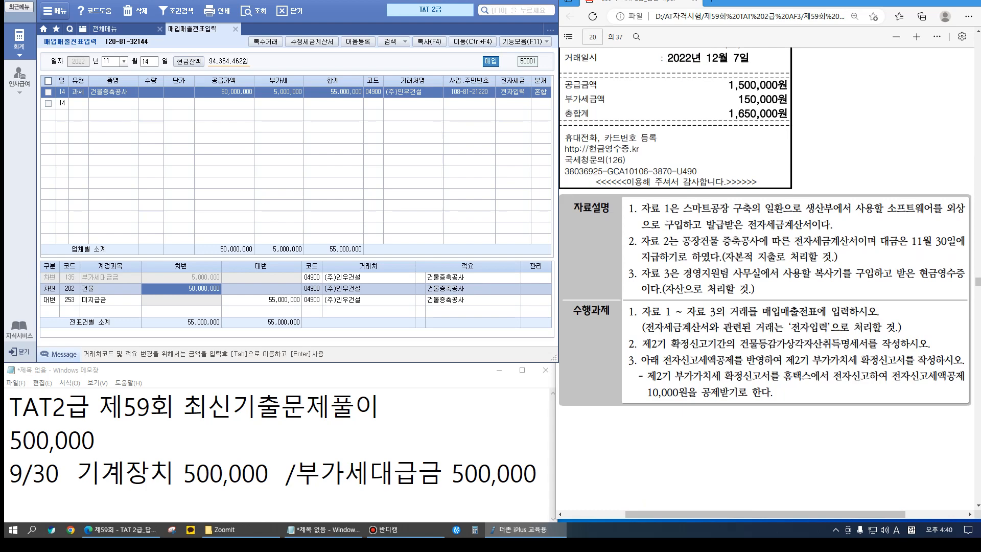
# Scroll the exam PDF down to page 24's VAT management evaluation questions 11–17
pyautogui.scroll(-10, 765, 275)
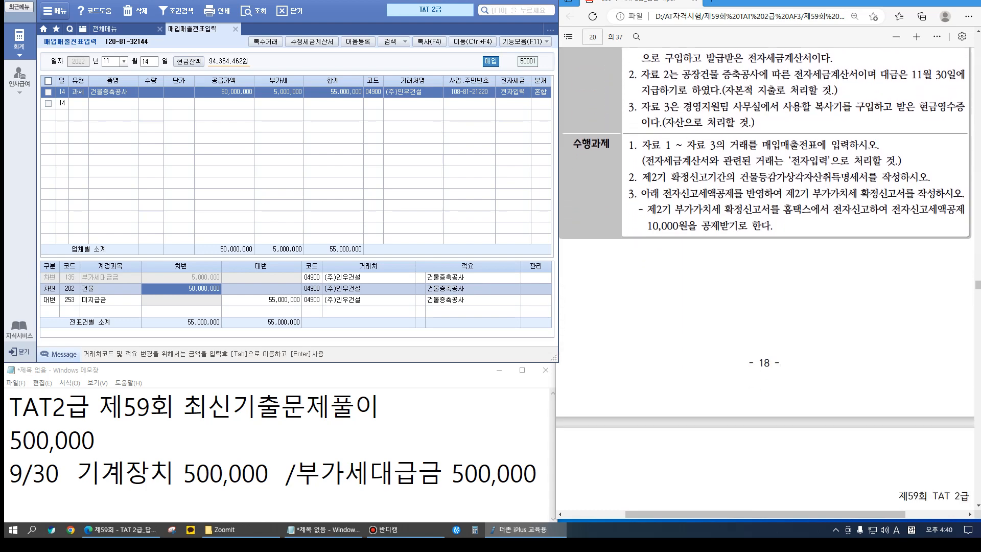
pyautogui.scroll(-2, 764, 276)
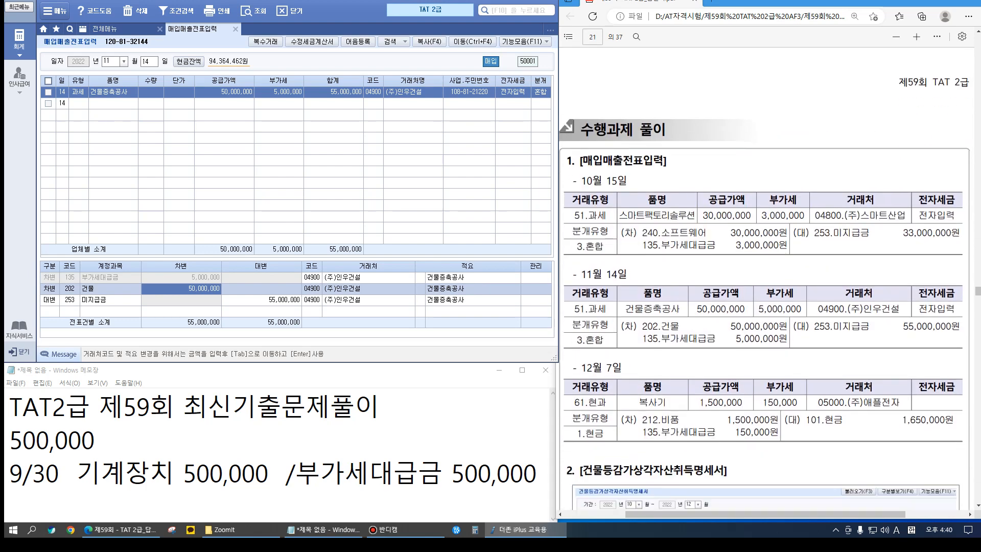
pyautogui.scroll(-4, 765, 276)
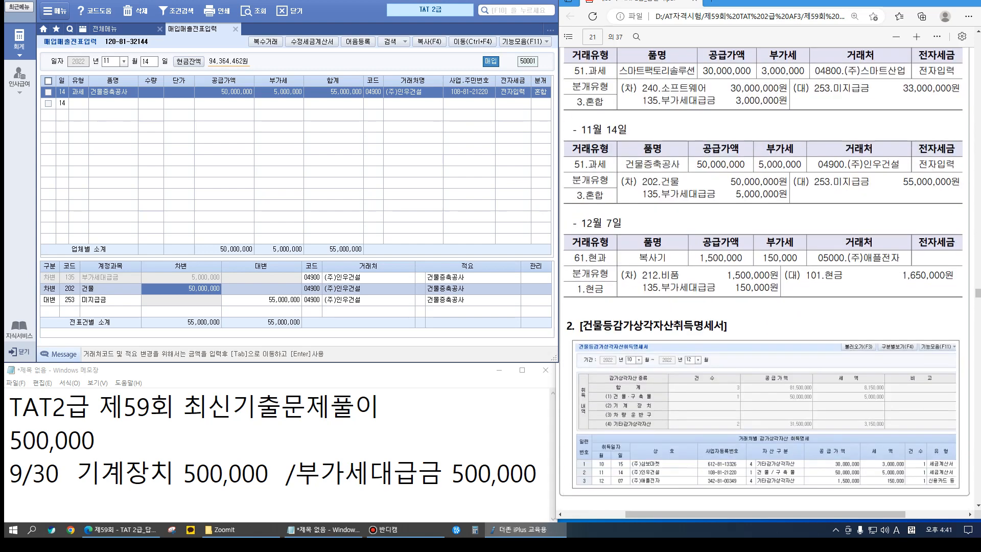
pyautogui.scroll(-12, 765, 276)
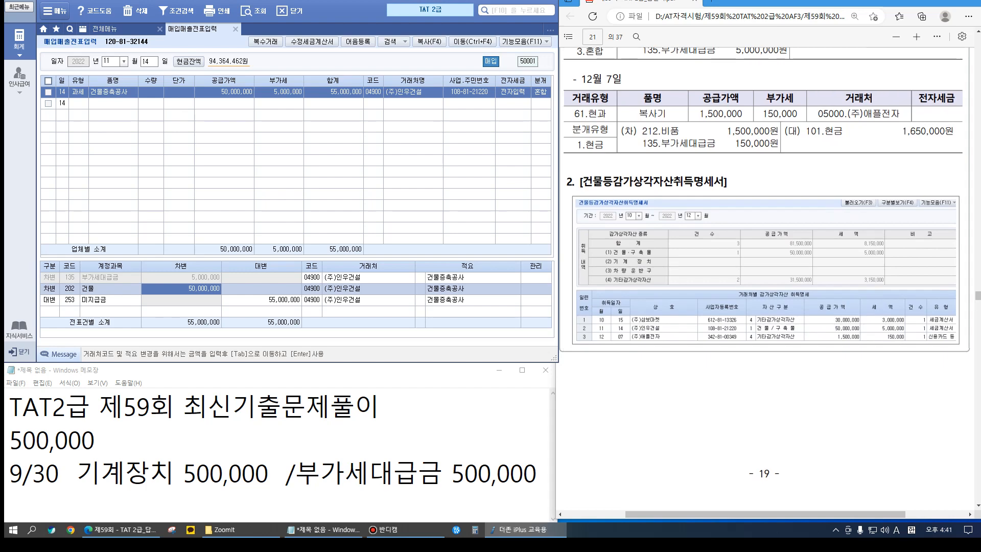
pyautogui.scroll(-6, 764, 276)
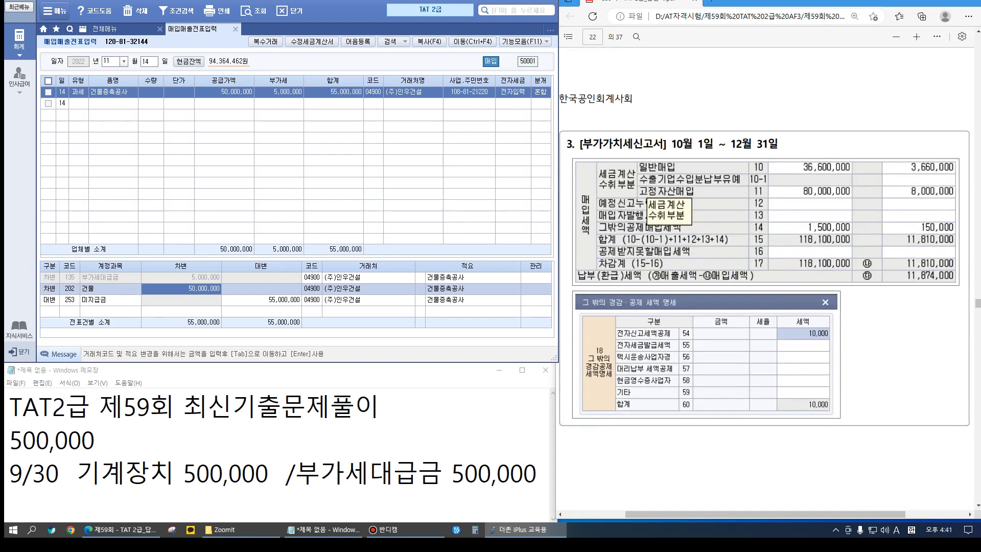
pyautogui.scroll(-18, 765, 276)
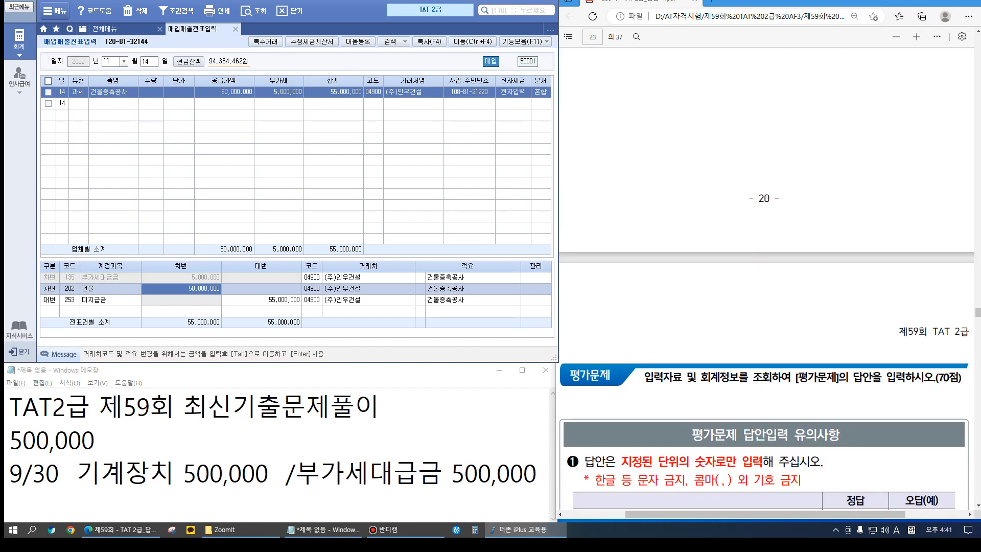
pyautogui.scroll(-16, 764, 276)
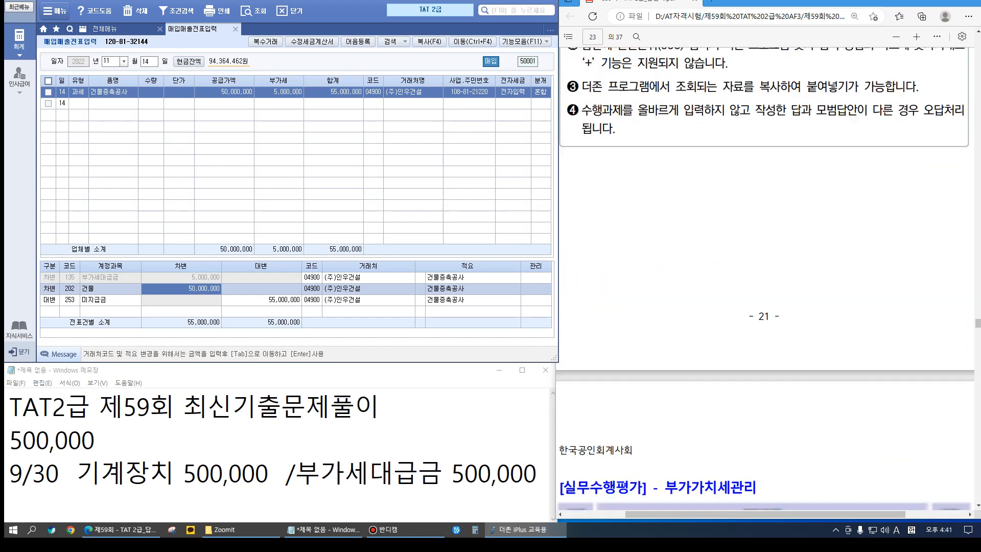
pyautogui.scroll(-7, 764, 276)
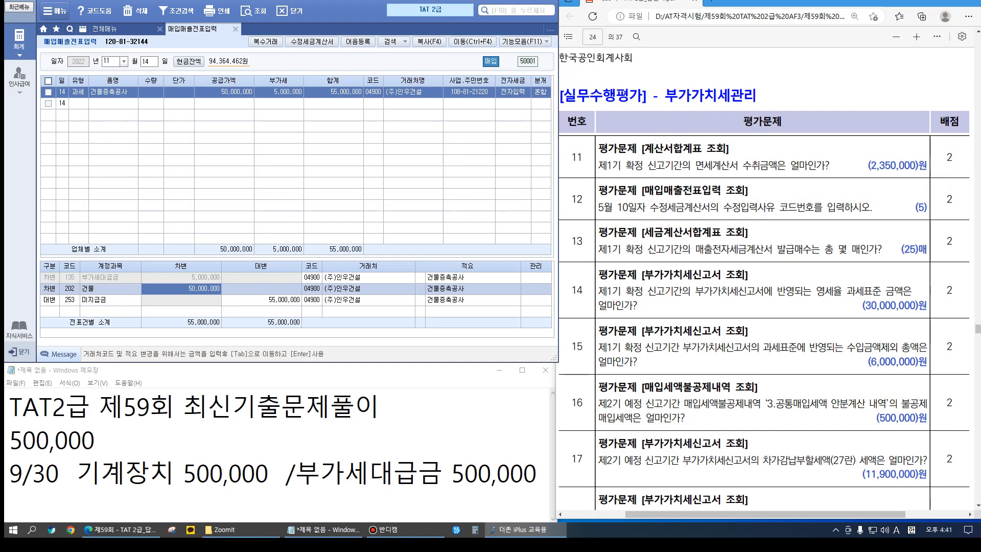
# Load the April–June 계산서합계표, read the 2,350,000 purchase invoice total, then close it
pyautogui.click(234, 29)
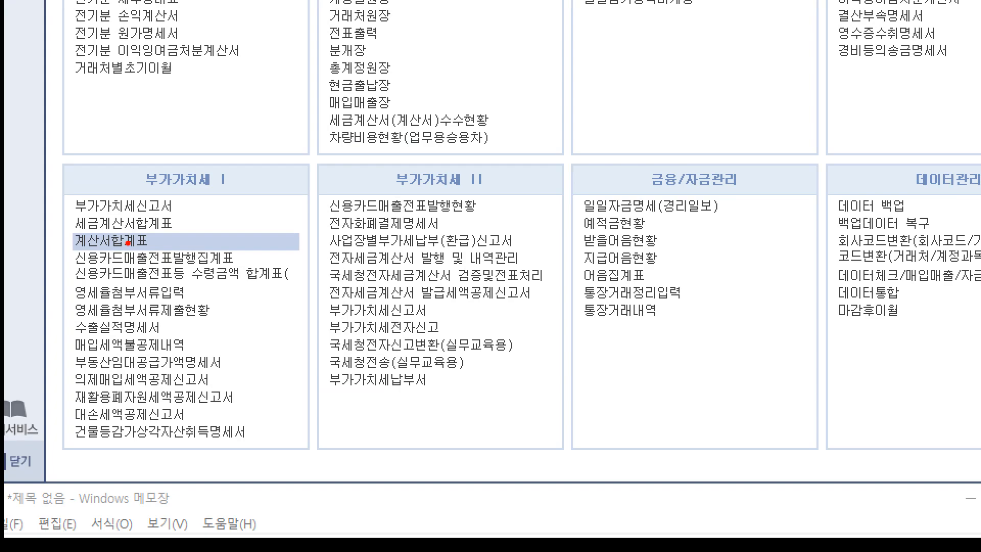
pyautogui.moveTo(46, 231); pyautogui.dragTo(194, 259)
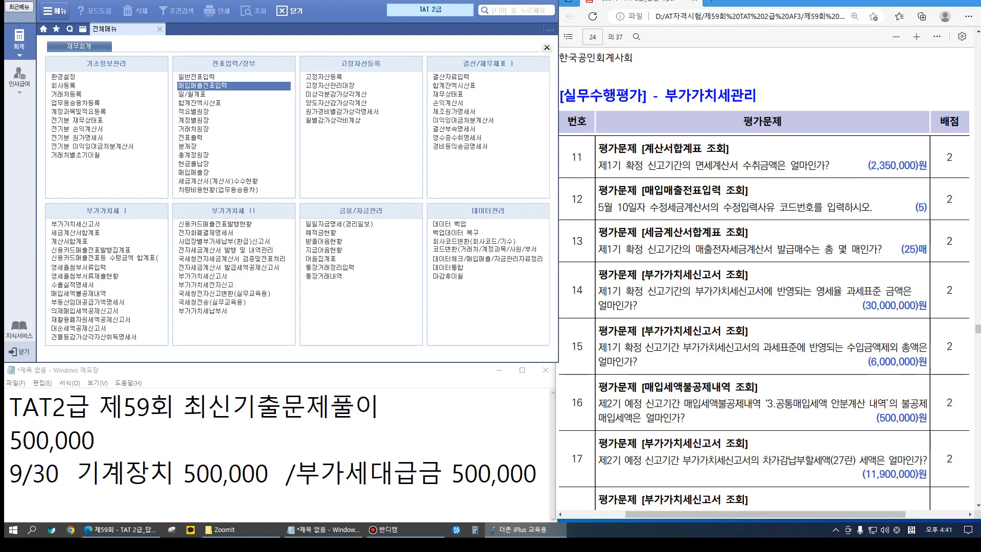
pyautogui.click(70, 241)
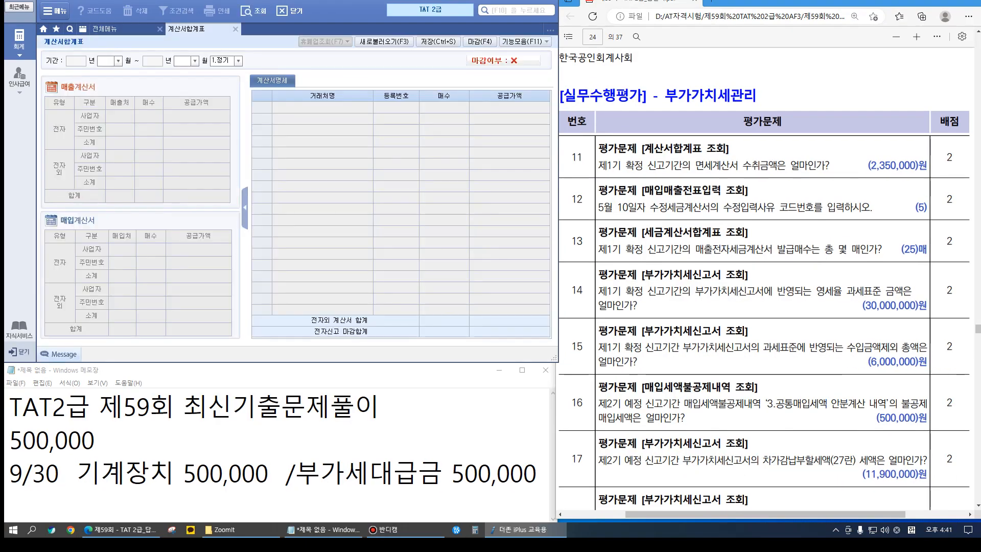
pyautogui.write('4')
pyautogui.press('Return')
pyautogui.write('6')
pyautogui.press('Return')
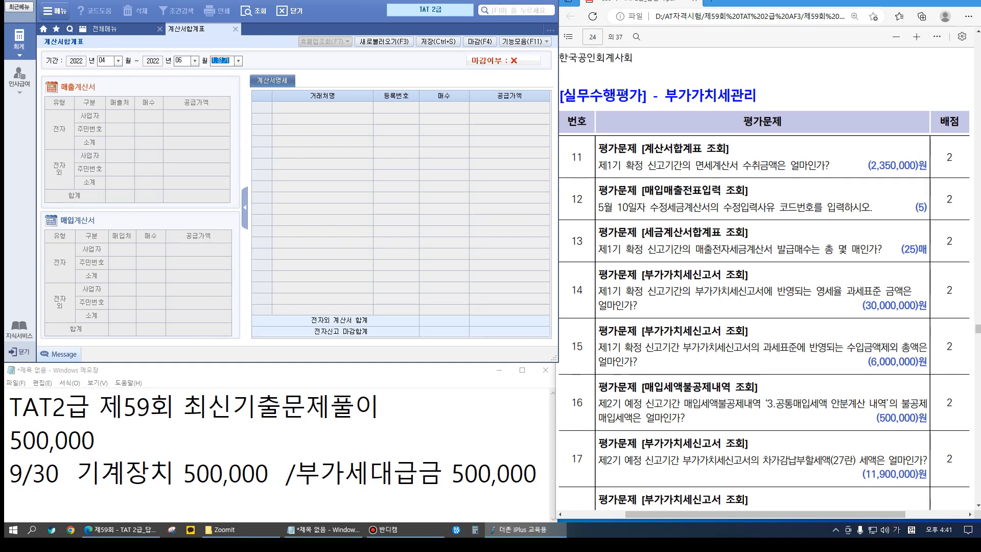
pyautogui.press('Return')
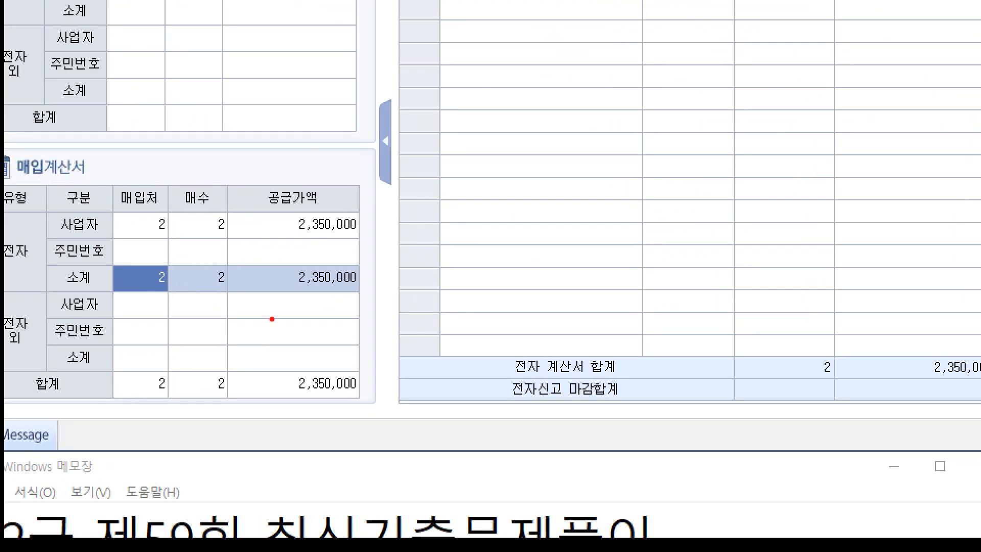
pyautogui.moveTo(174, 306); pyautogui.dragTo(236, 342)
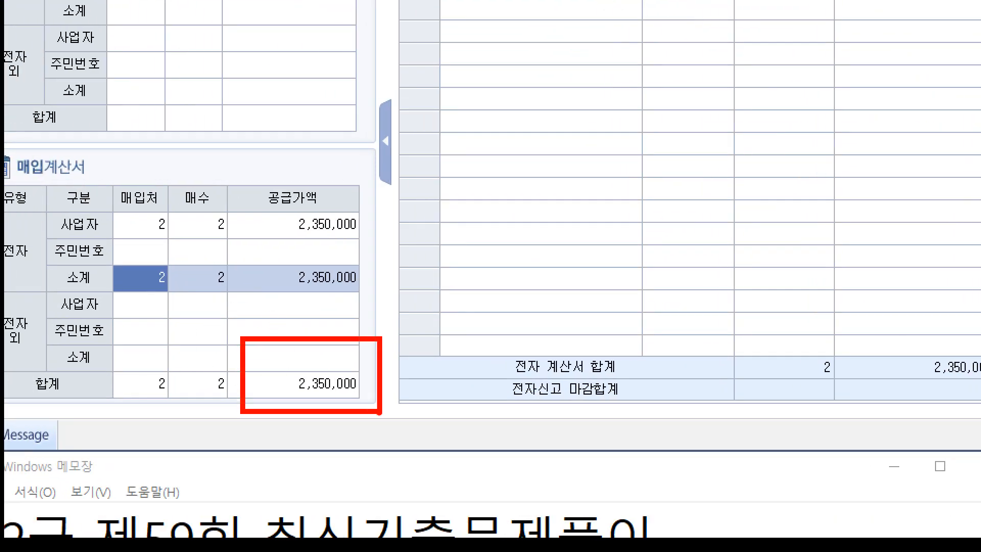
pyautogui.press('Escape')
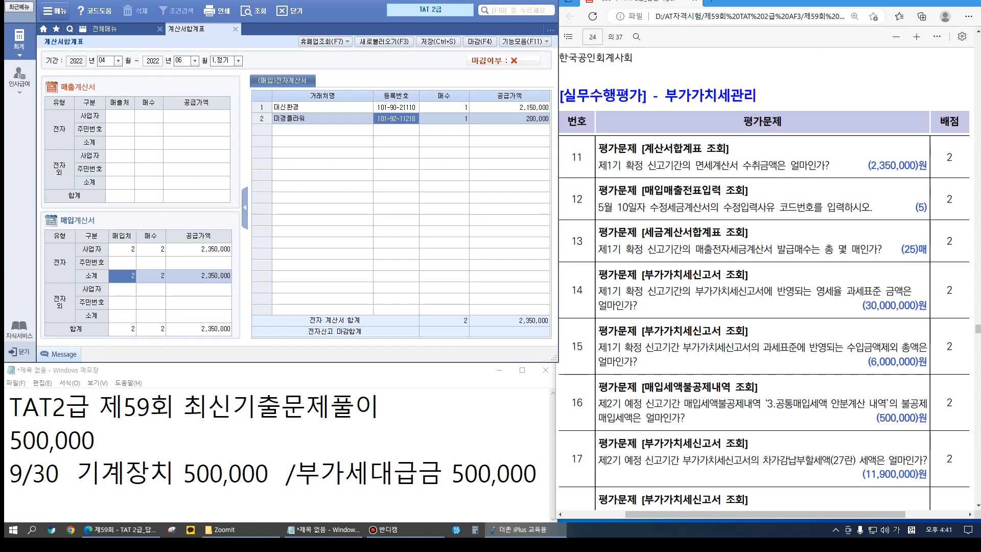
pyautogui.click(236, 29)
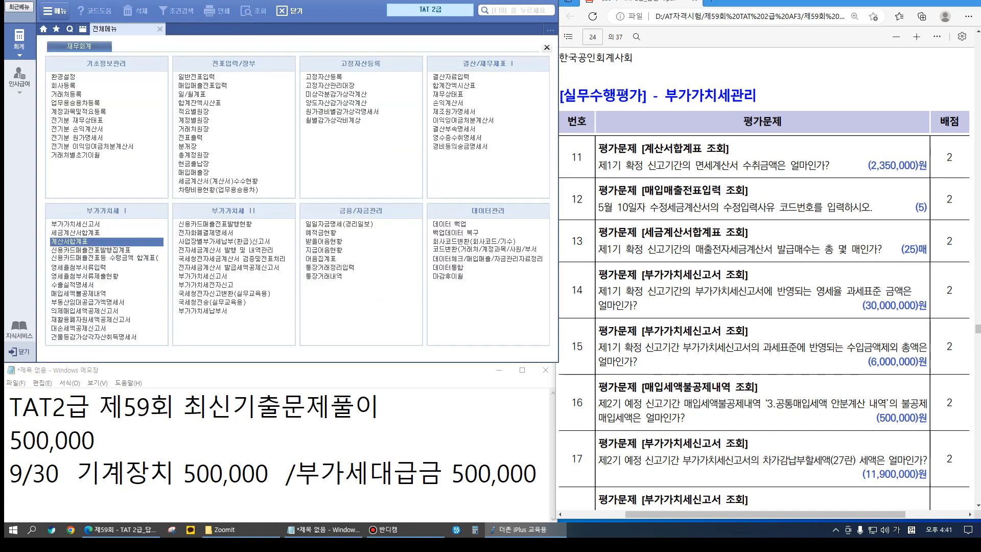
# Check the May 10 -30,000,000 sales entry's amended tax invoice shows reason code 5
pyautogui.click(233, 86)
pyautogui.write('05')
pyautogui.press('Return')
pyautogui.write('10')
pyautogui.press('Return')
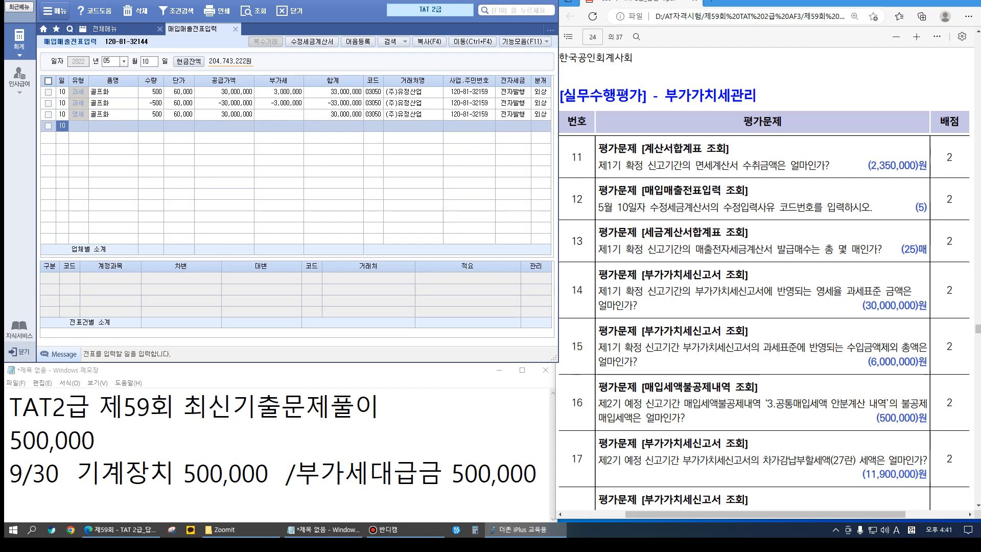
pyautogui.click(224, 103)
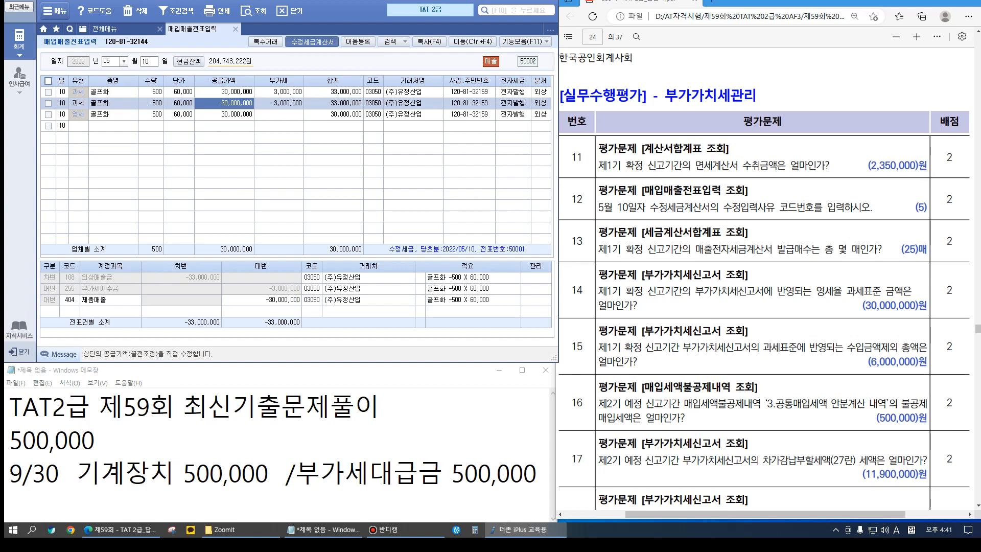
pyautogui.click(312, 41)
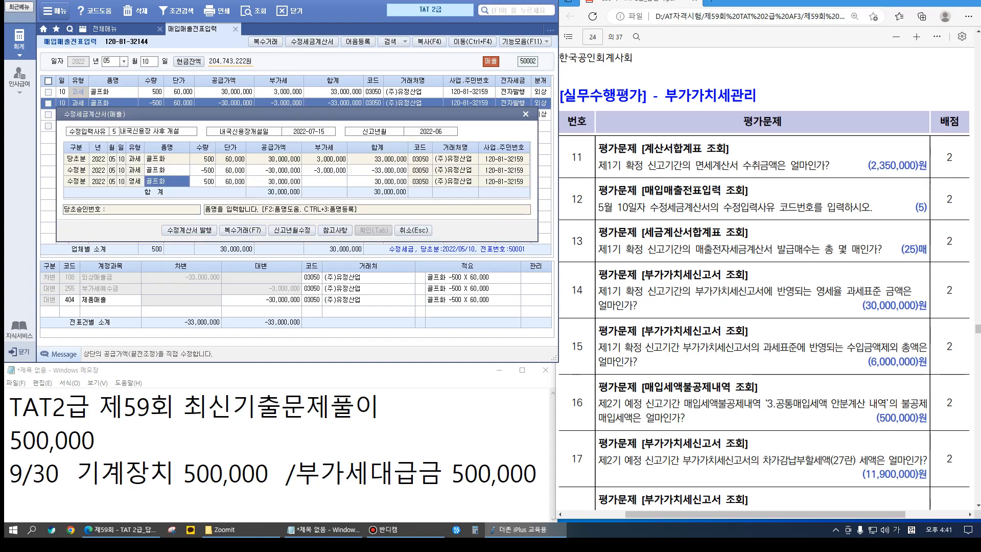
pyautogui.hotkey('ctrl', '1')
pyautogui.moveTo(76, 114); pyautogui.dragTo(187, 147)
pyautogui.press('Escape')
pyautogui.click(525, 113)
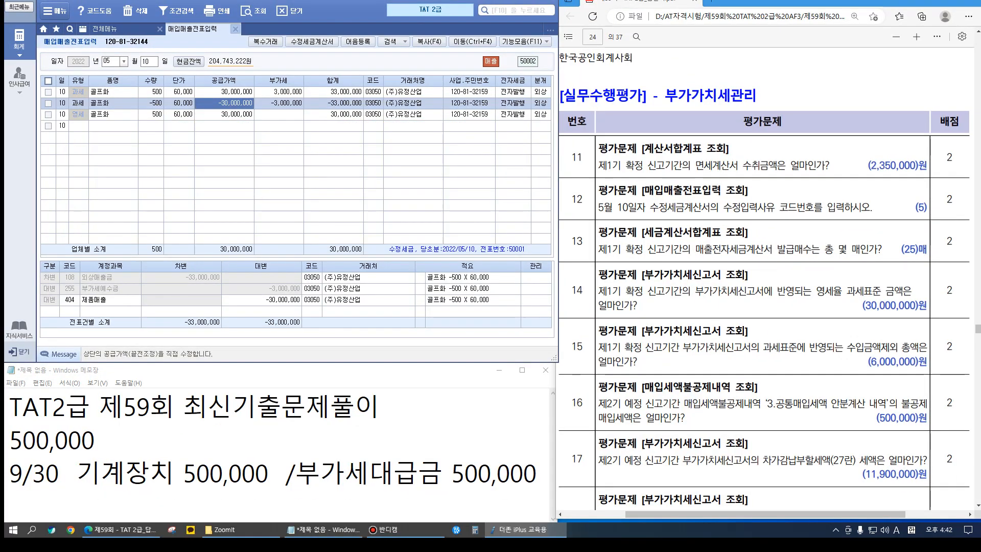
pyautogui.click(236, 29)
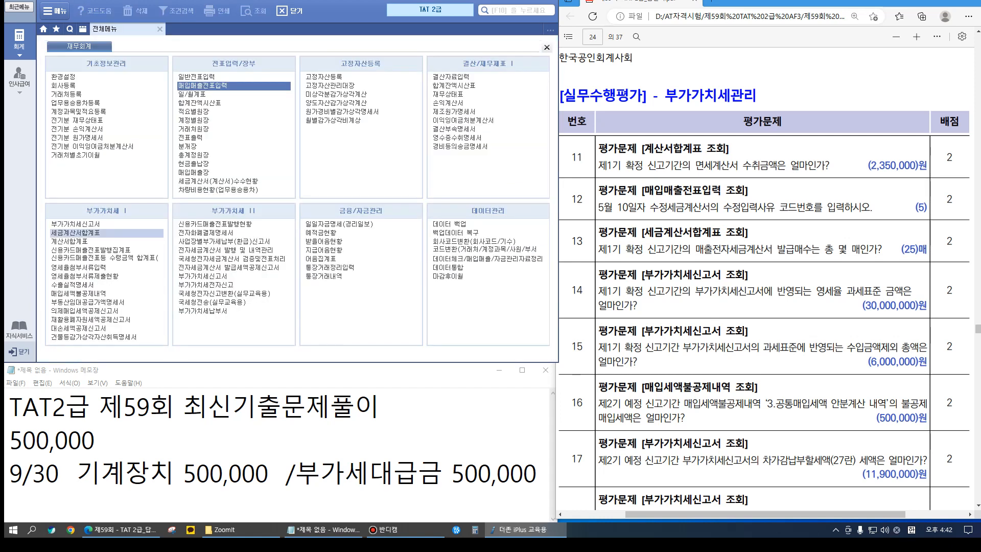
# Load the April–June 세금계산서합계표 and confirm 25 electronic sales invoices
pyautogui.click(75, 233)
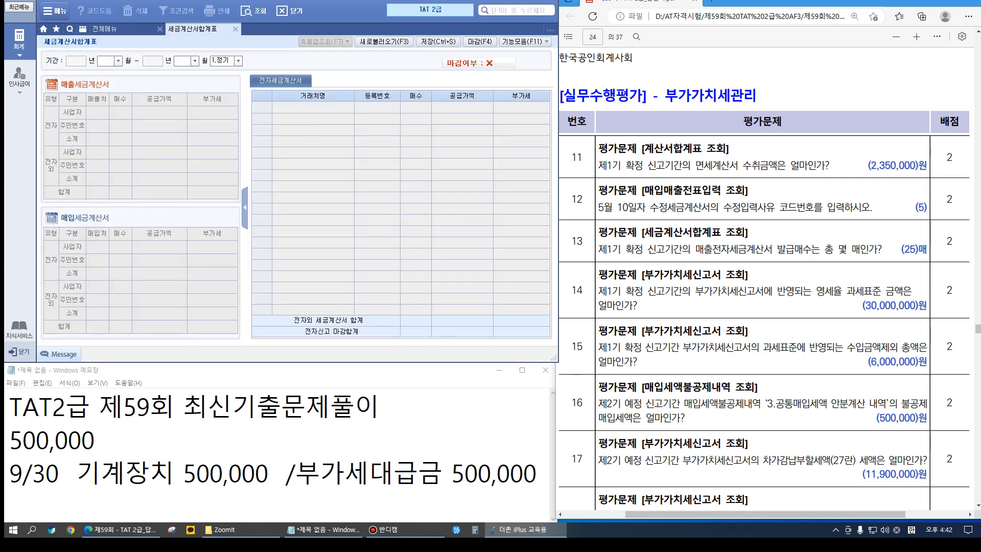
pyautogui.write('4')
pyautogui.press('Return')
pyautogui.write('06')
pyautogui.press('Return')
pyautogui.press('Return')
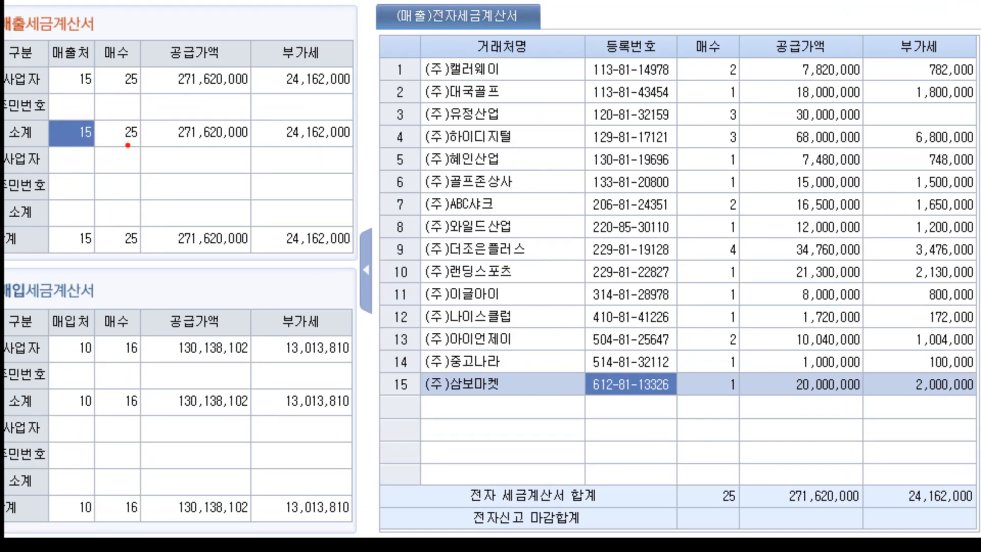
pyautogui.moveTo(113, 124); pyautogui.dragTo(140, 155)
pyautogui.press('Escape')
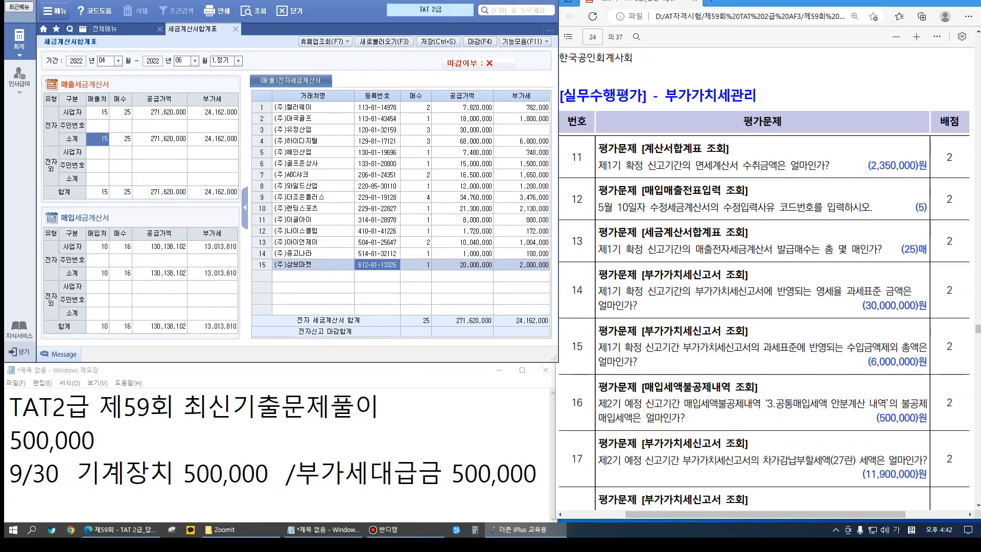
pyautogui.scroll(-2, 766, 278)
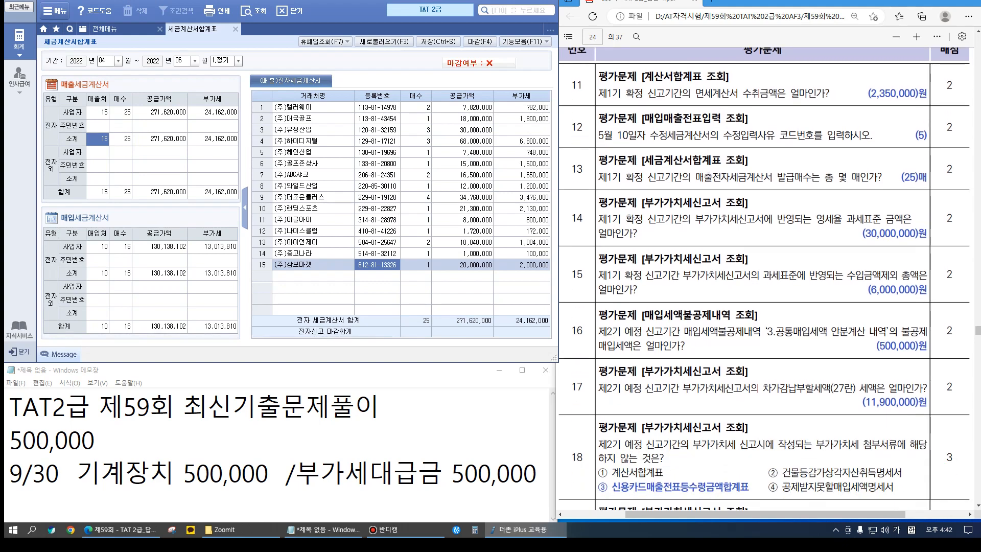
pyautogui.click(235, 29)
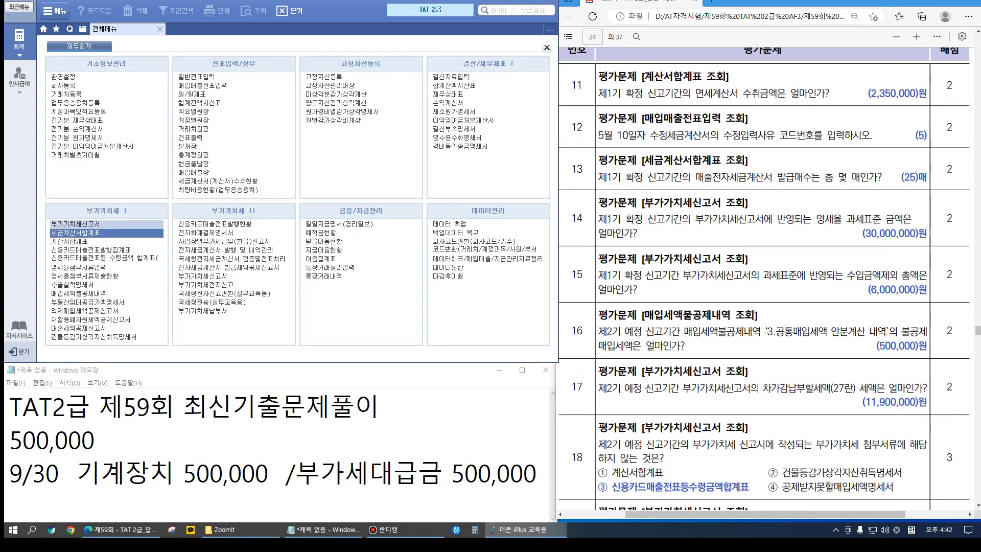
pyautogui.click(102, 225)
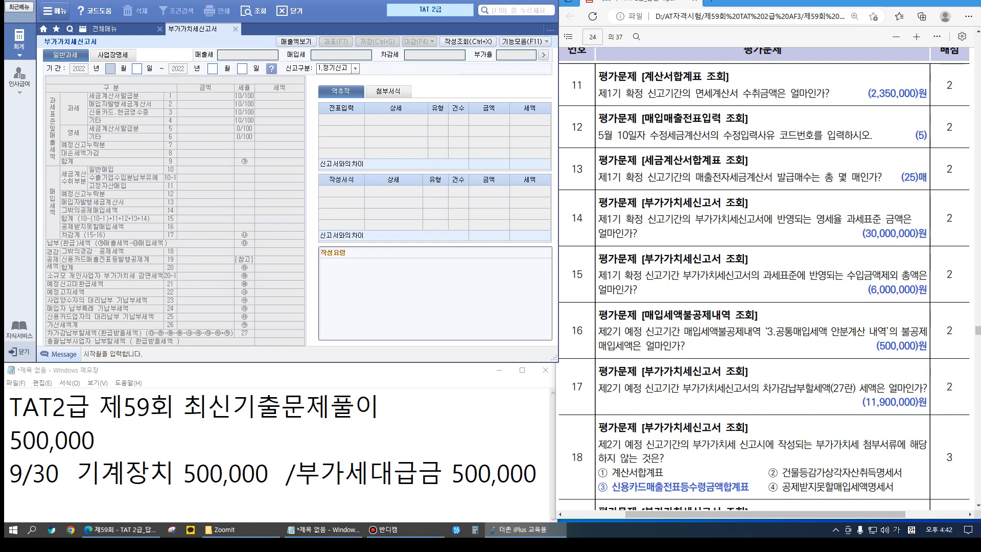
# Load the April–June VAT return, check 30,000,000 zero-rated sales, and open the 과표(F7) breakdown
pyautogui.write('04')
pyautogui.press('Return')
pyautogui.write('06')
pyautogui.press('Return')
pyautogui.press('Return')
pyautogui.press('Return')
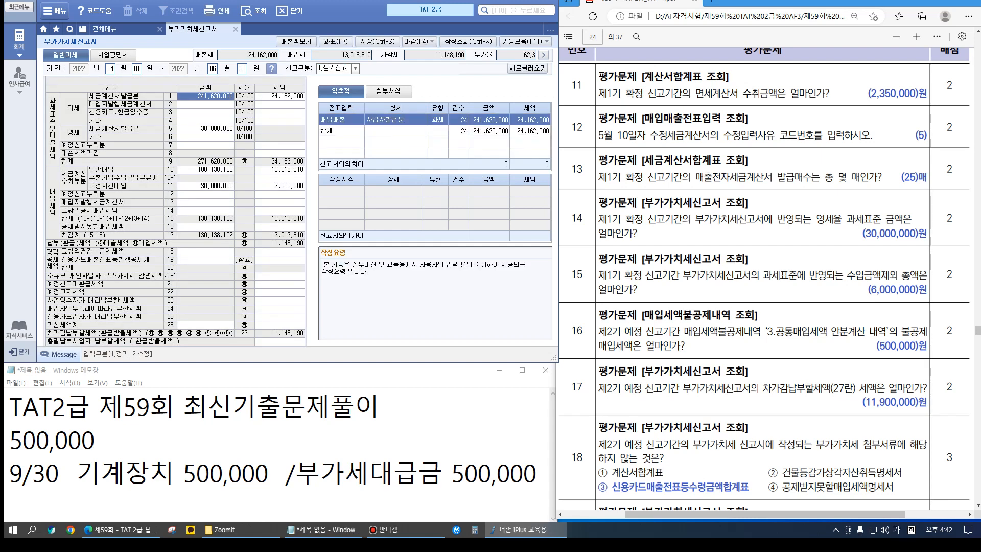
pyautogui.click(204, 128)
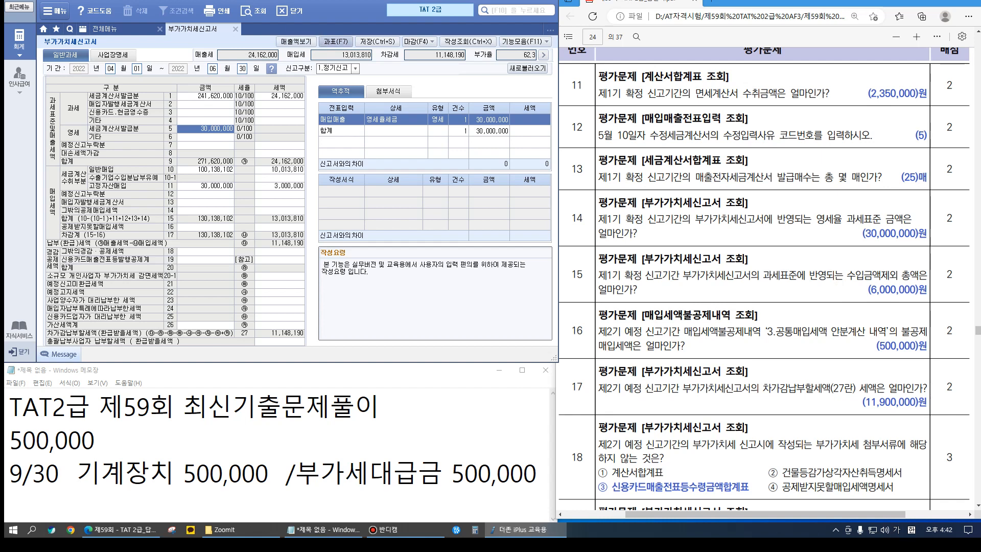
pyautogui.click(335, 41)
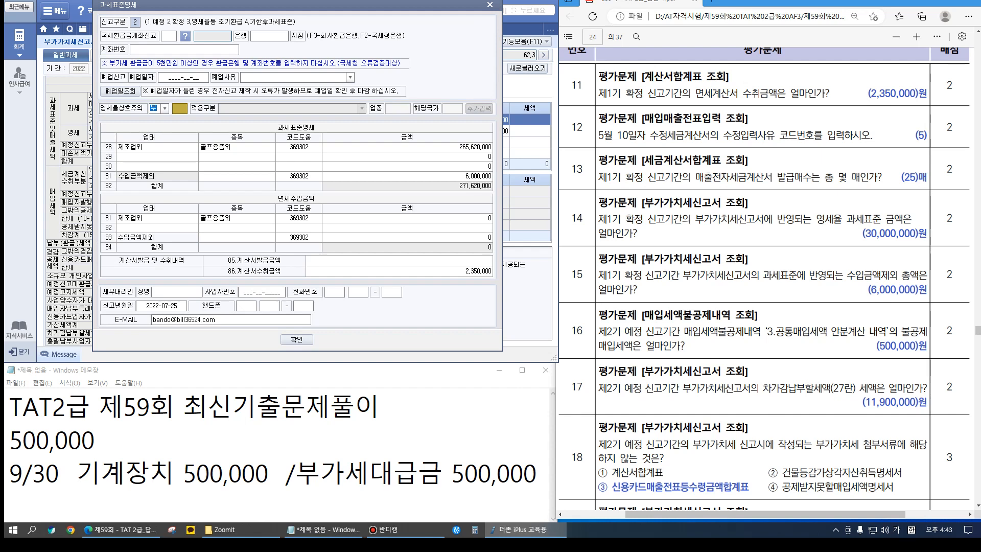
# Check the 265,620,000 tax base and 6,000,000 revenue-excluded amount, then close the breakdown
pyautogui.click(407, 147)
pyautogui.click(407, 176)
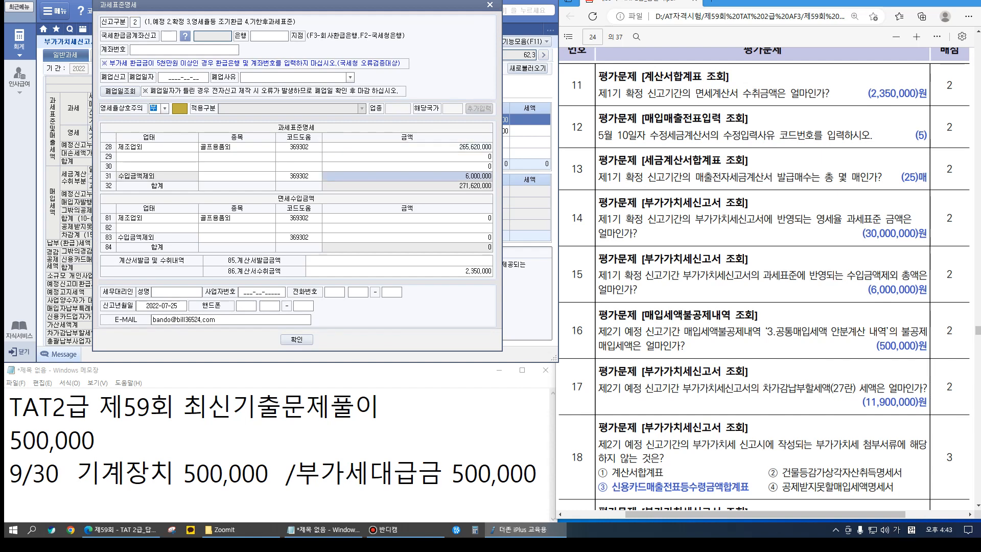
pyautogui.moveTo(404, 123); pyautogui.dragTo(505, 223)
pyautogui.press('Escape')
pyautogui.click(236, 147)
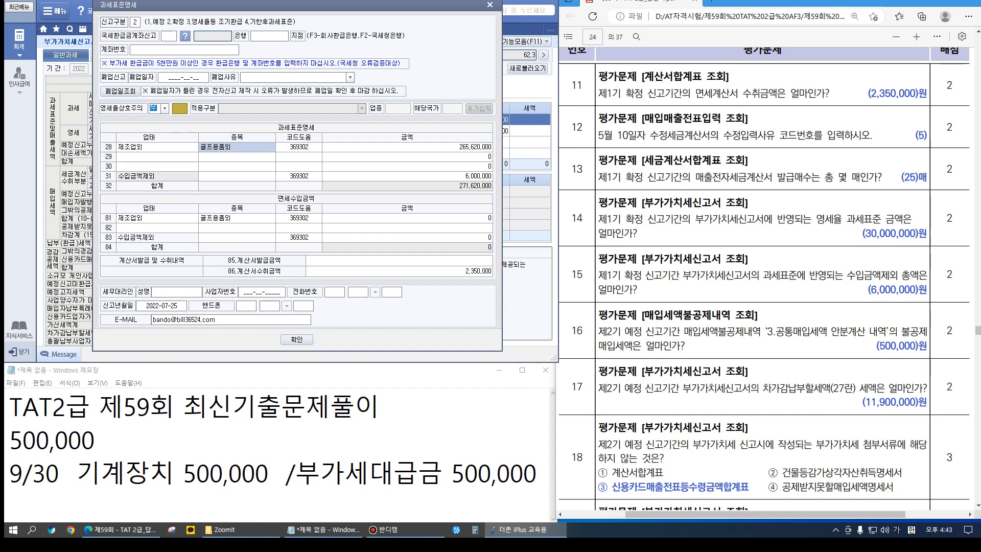
pyautogui.click(407, 175)
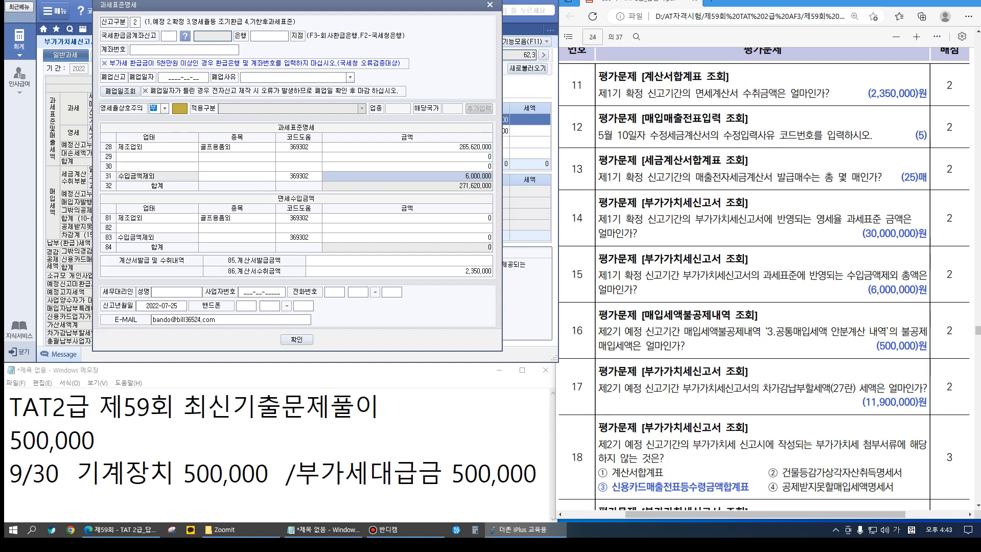
pyautogui.click(296, 339)
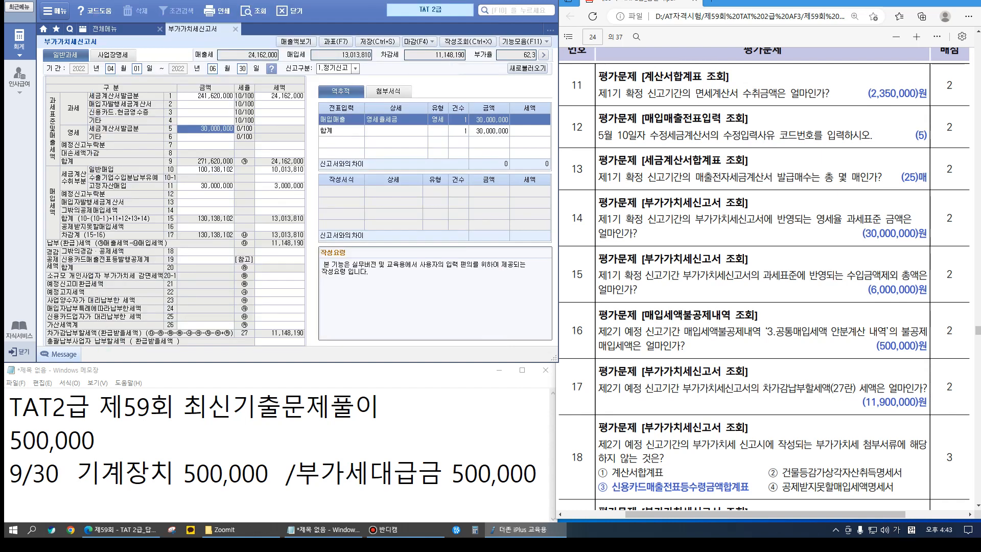
# Close the VAT return and save its data
pyautogui.scroll(-3, 764, 271)
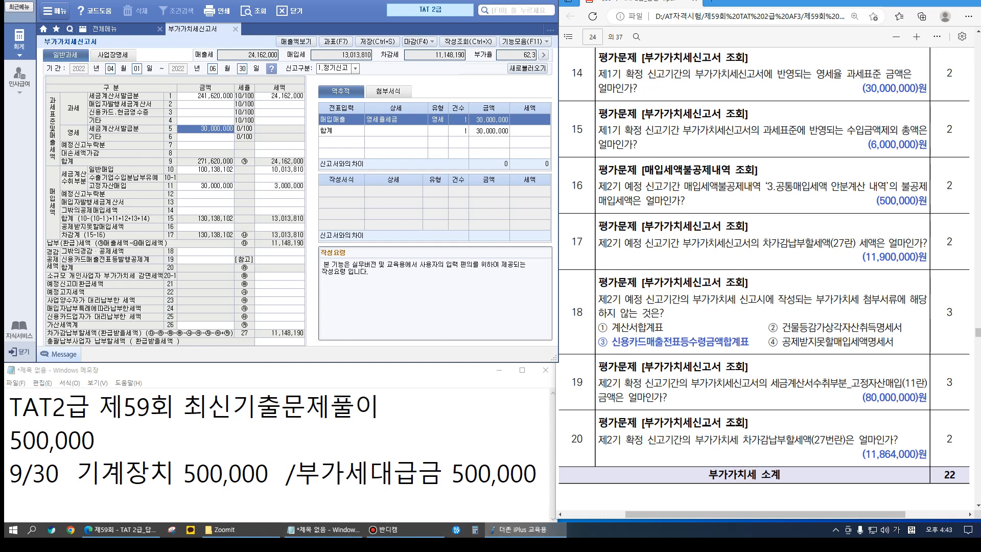
pyautogui.click(235, 29)
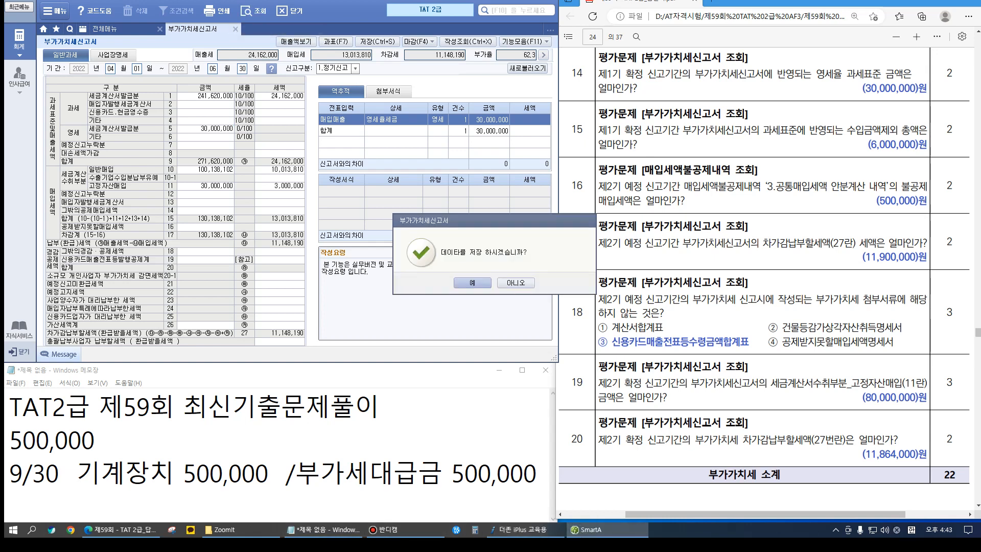
pyautogui.press('Return')
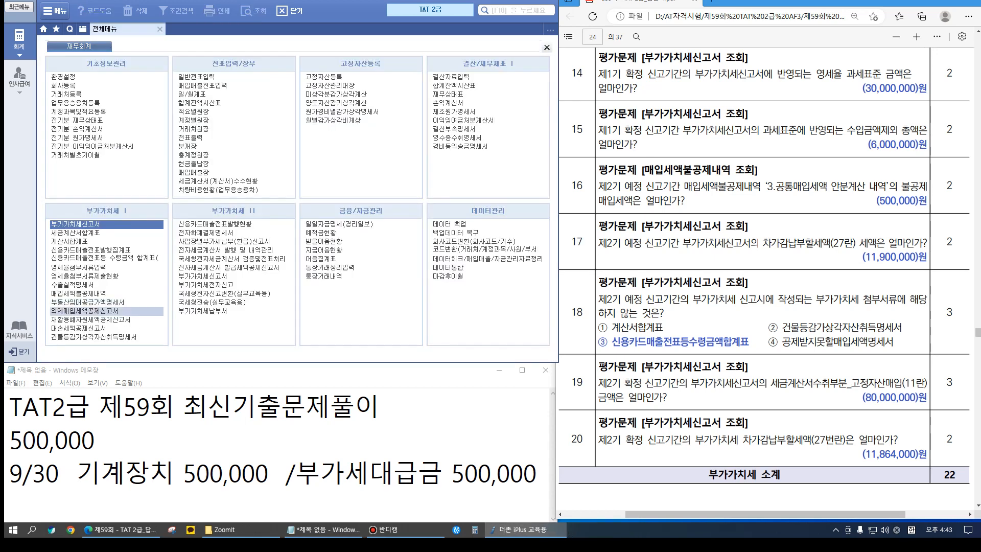
# Load the saved non-deductible input tax report and check the 500,000 common apportionment for the machinery
pyautogui.click(79, 293)
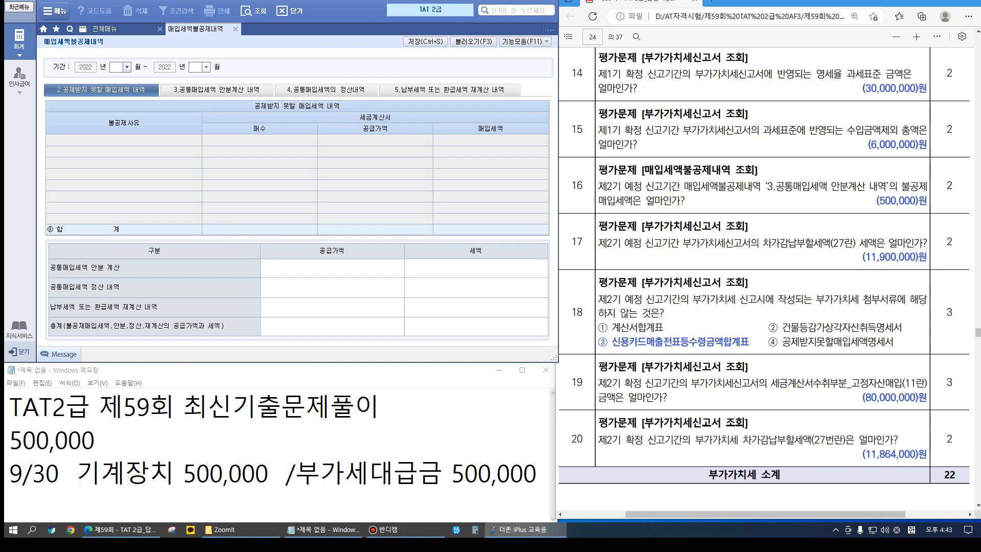
pyautogui.write('09')
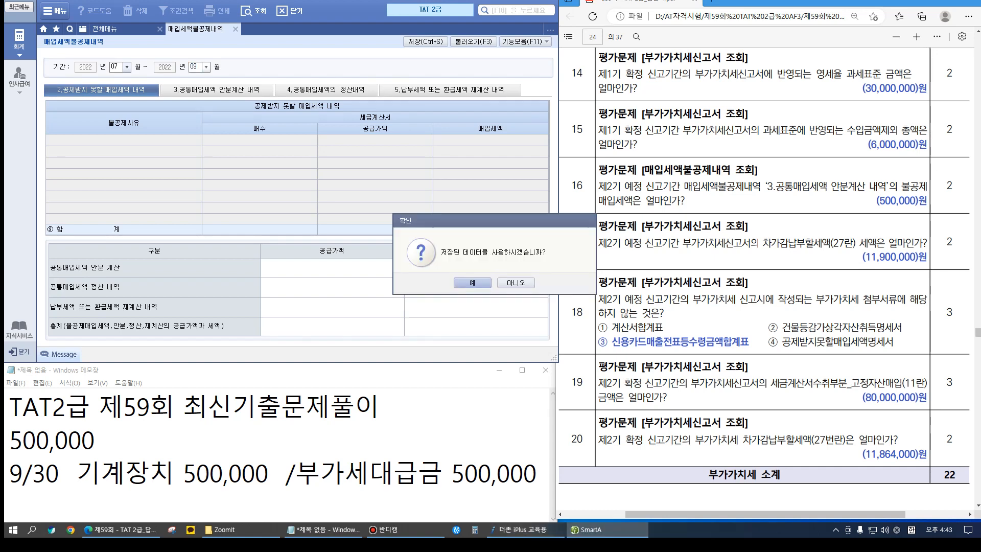
pyautogui.press('Return')
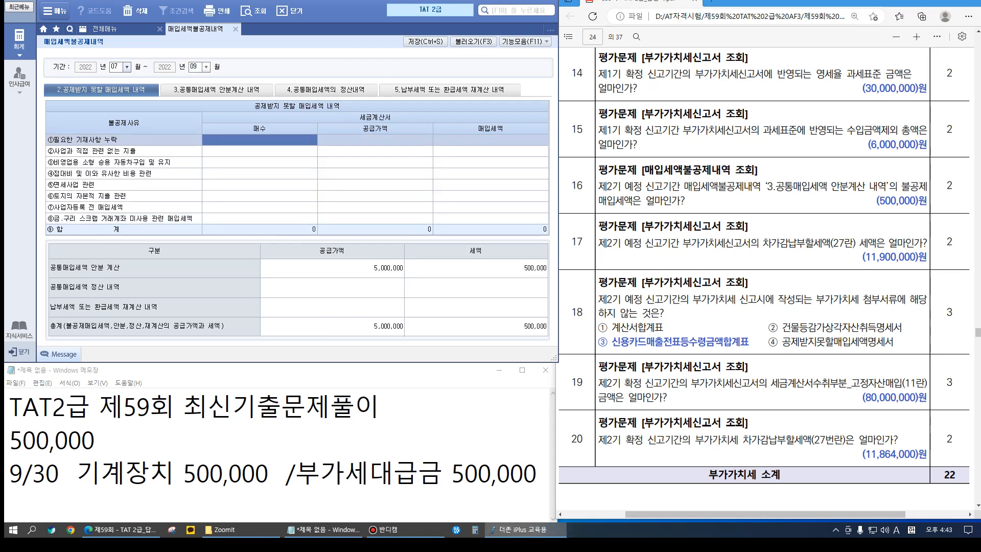
pyautogui.click(216, 89)
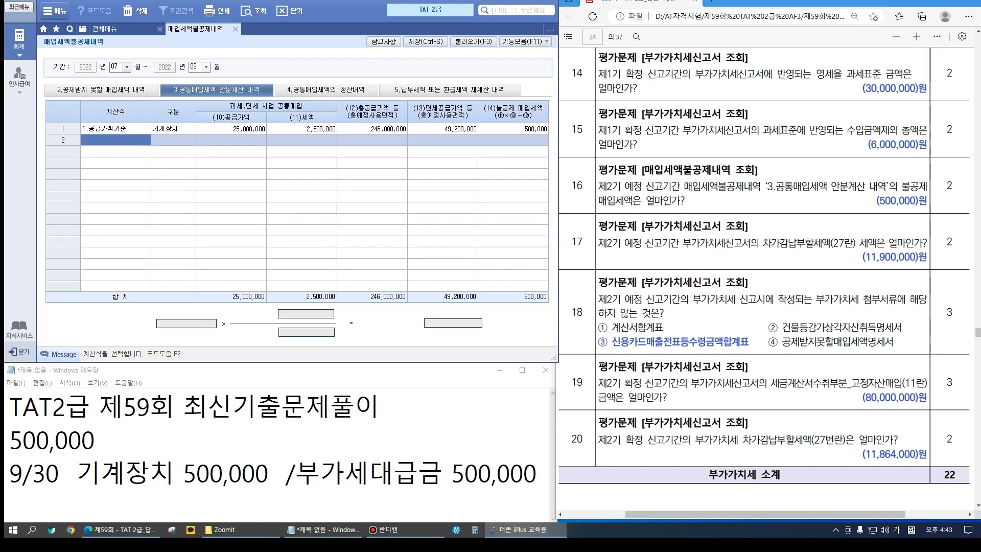
pyautogui.click(235, 29)
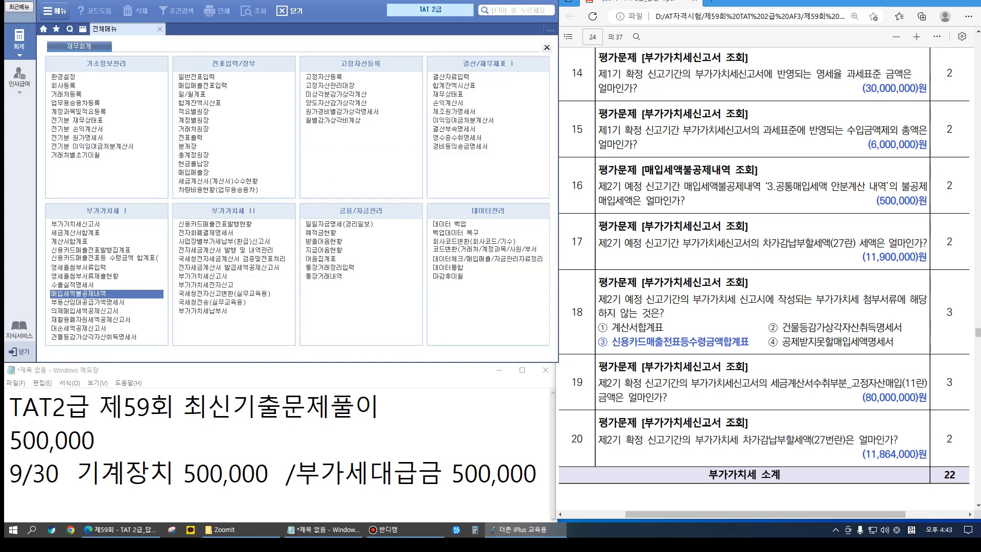
# Load the 07/01–09/30 VAT return showing 11,900,000 payable and list its attached forms
pyautogui.click(74, 223)
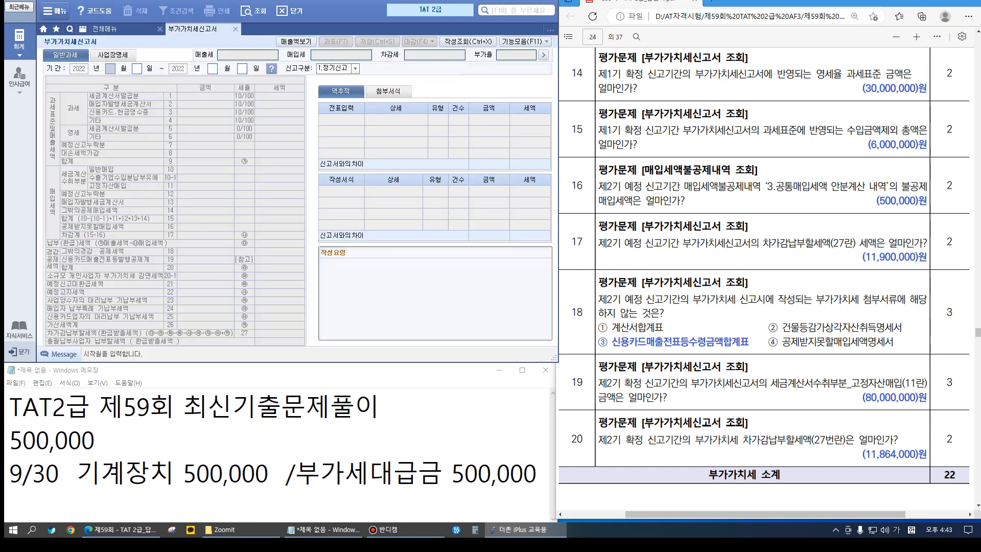
pyautogui.write('07')
pyautogui.write('0109')
pyautogui.write('30')
pyautogui.press('Return')
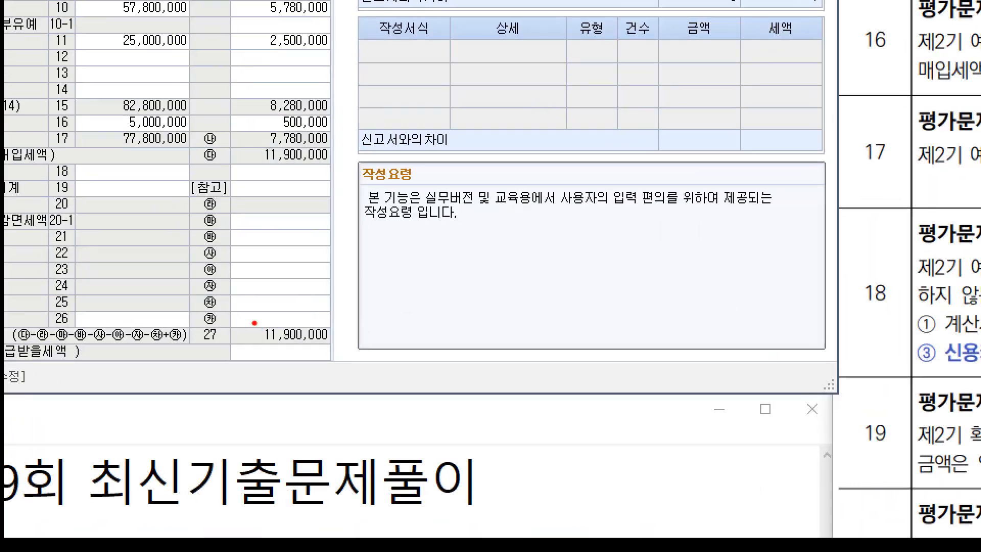
pyautogui.moveTo(240, 318); pyautogui.dragTo(352, 349)
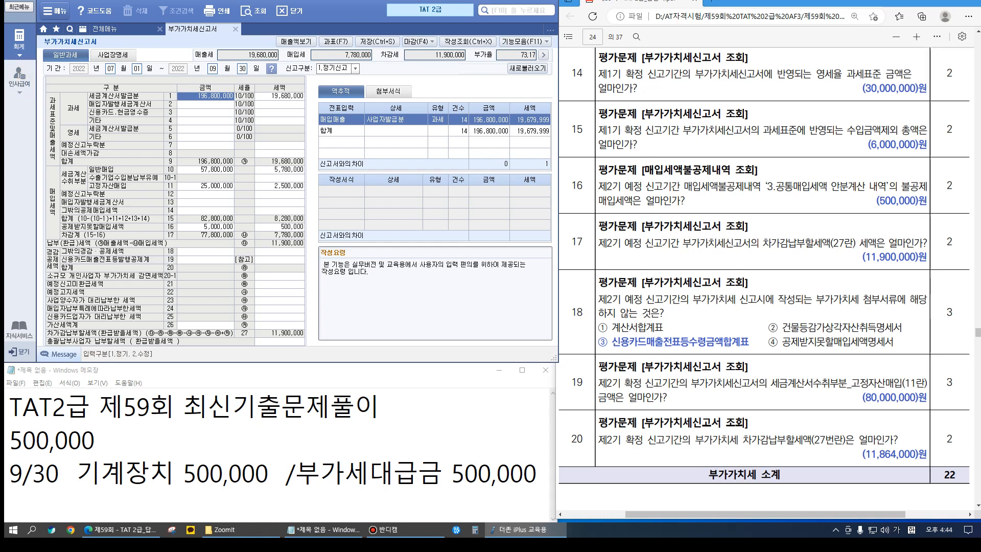
pyautogui.click(388, 91)
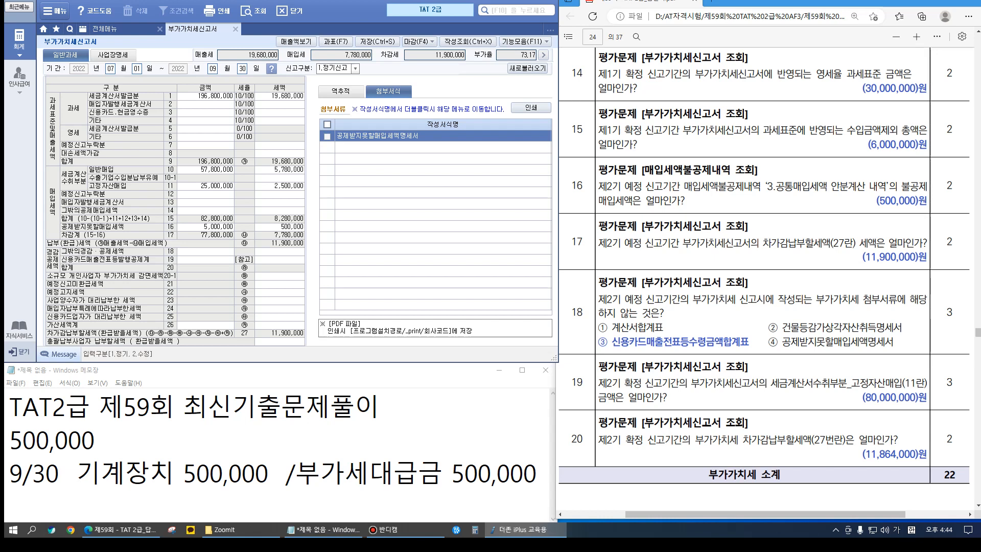
pyautogui.click(333, 41)
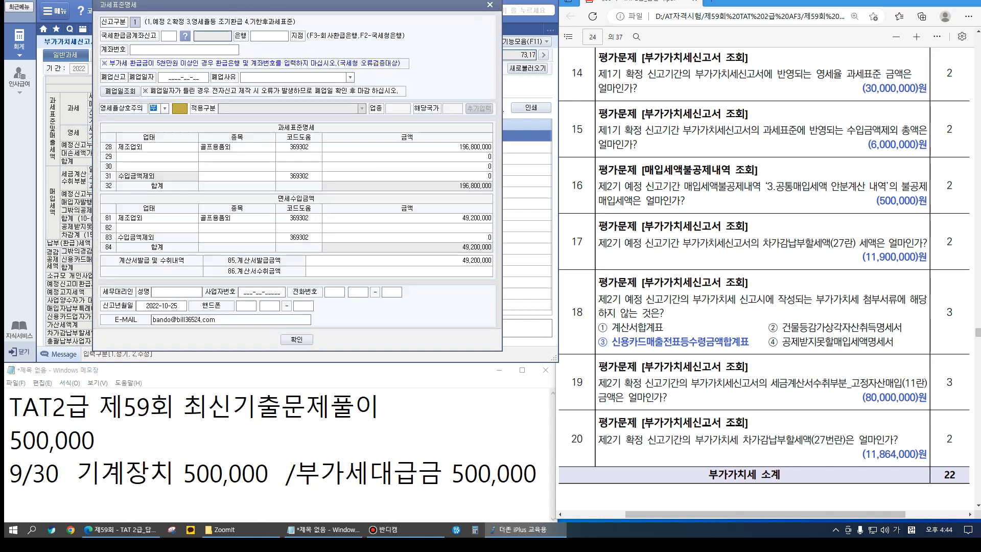
pyautogui.click(407, 218)
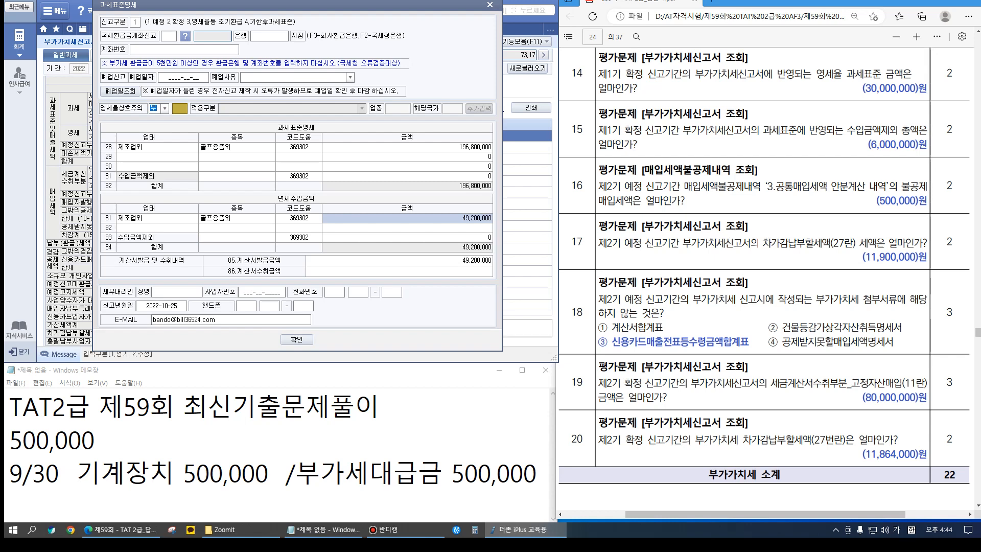
pyautogui.press('Escape')
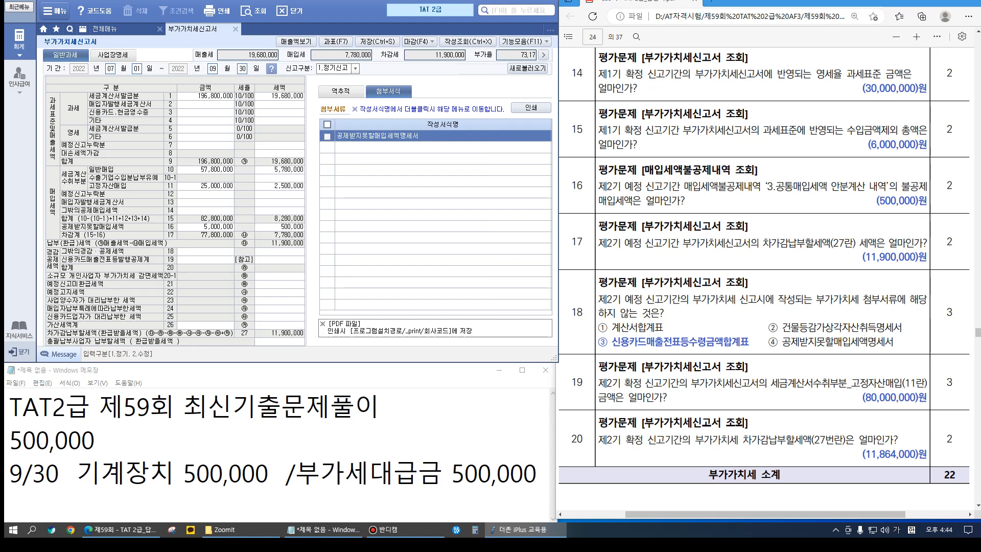
# Check the 25,000,000 fixed-asset, card sales, buyer-issued invoice, other deductible and 5,000,000 non-deductible amounts, then blank the form
pyautogui.click(205, 185)
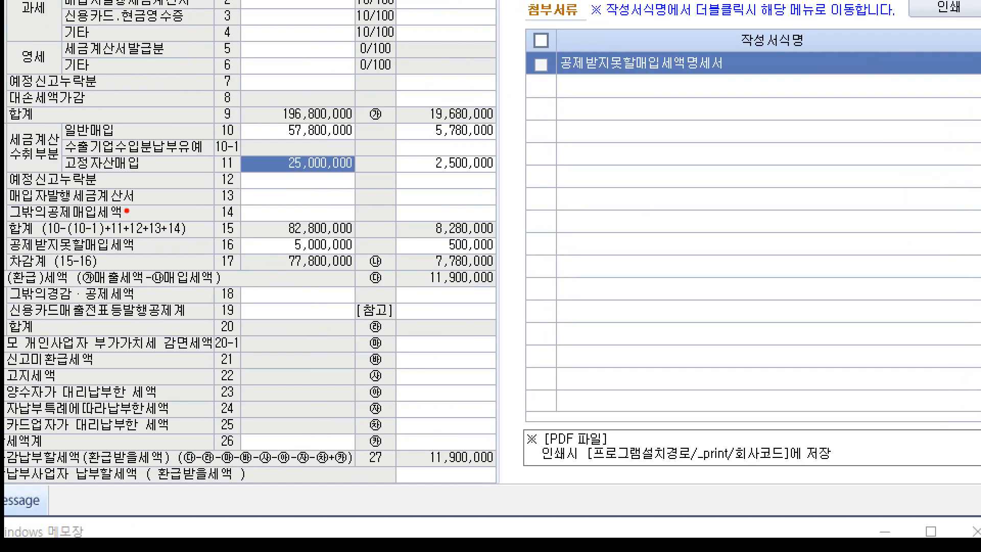
pyautogui.moveTo(61, 204); pyautogui.dragTo(456, 225)
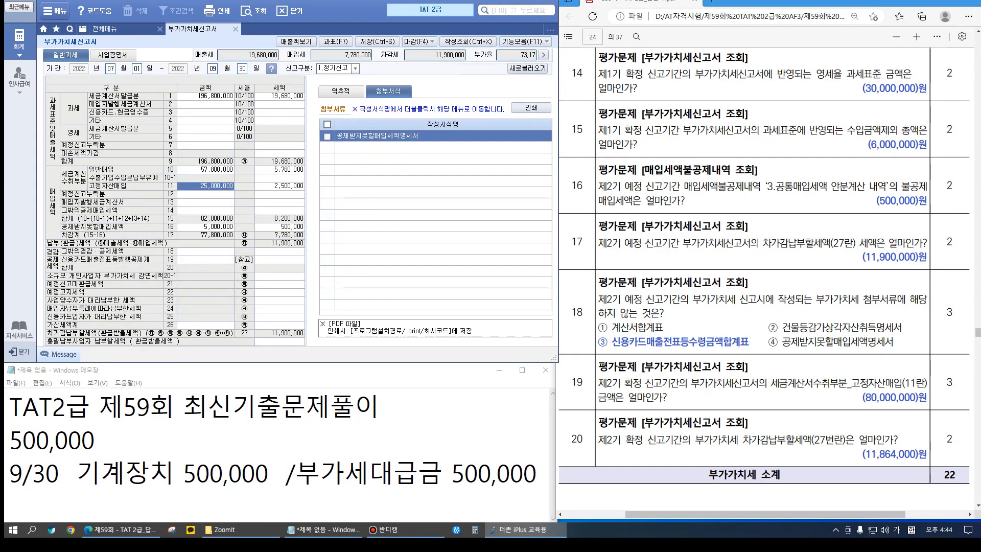
pyautogui.click(206, 112)
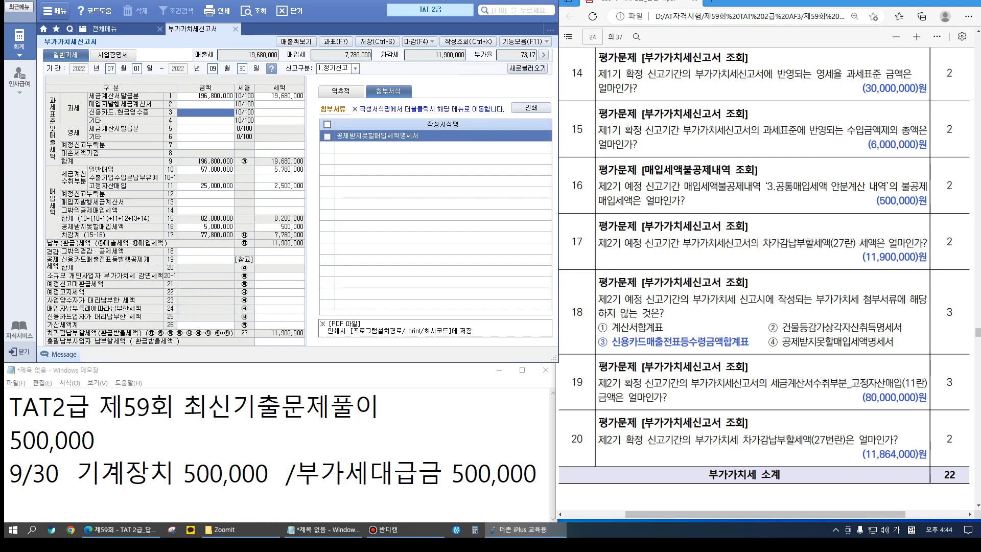
pyautogui.click(205, 202)
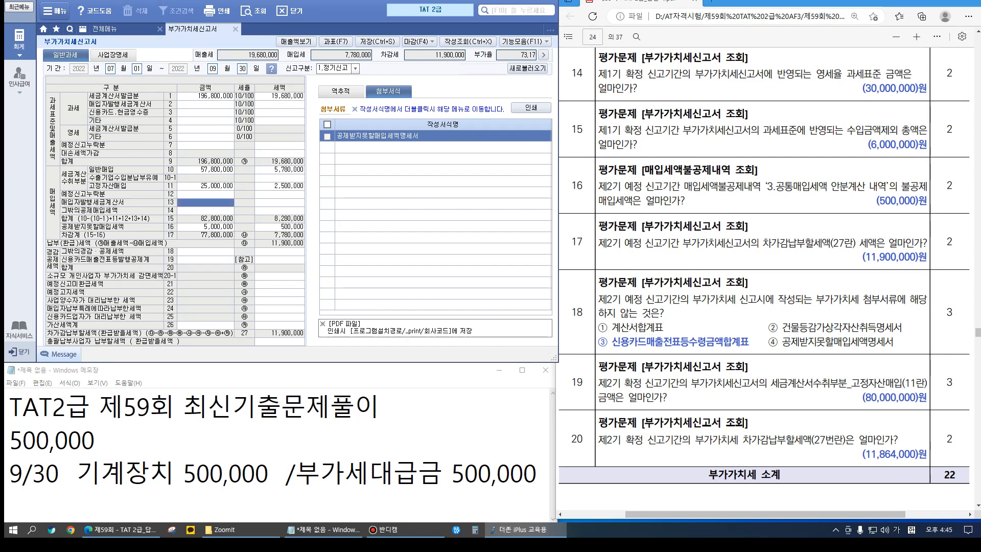
pyautogui.click(205, 210)
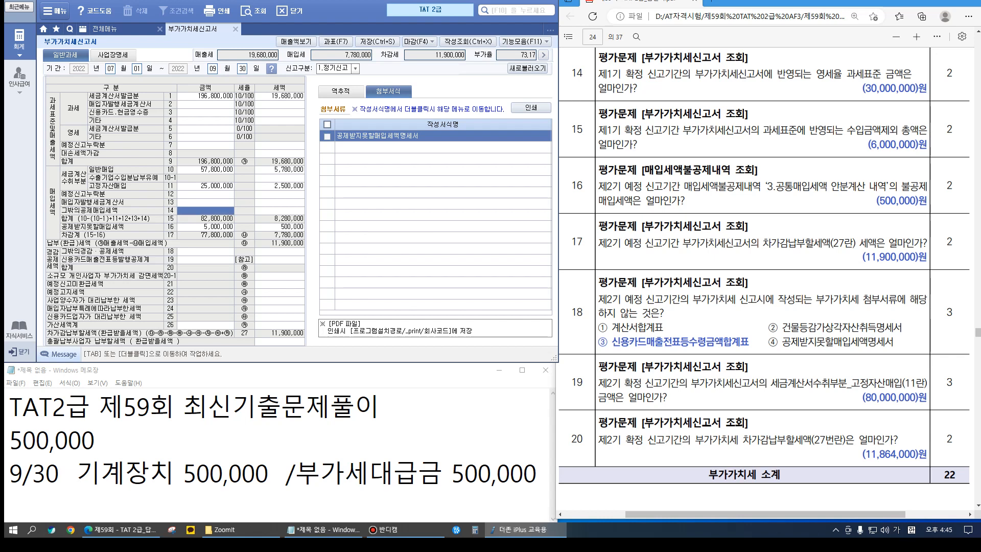
pyautogui.click(206, 227)
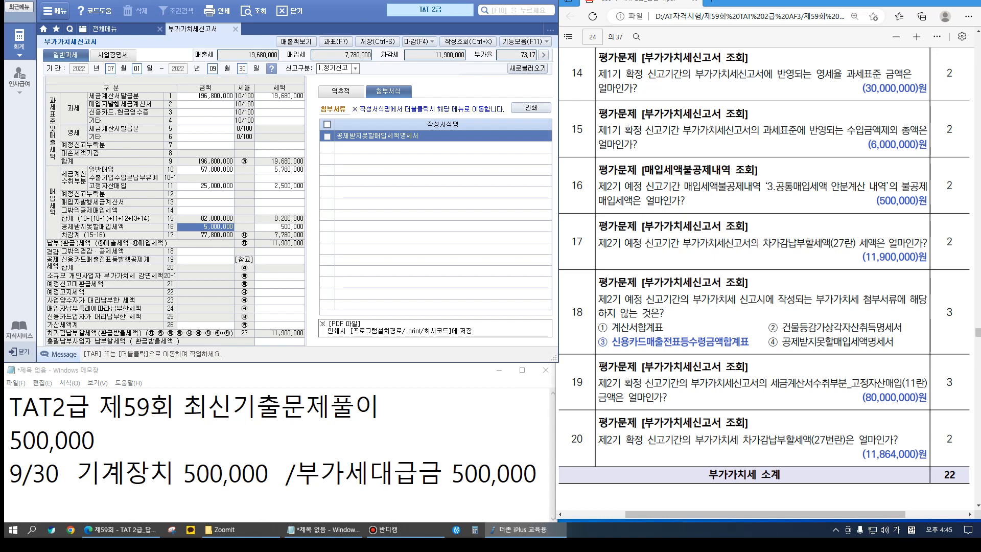
pyautogui.click(206, 186)
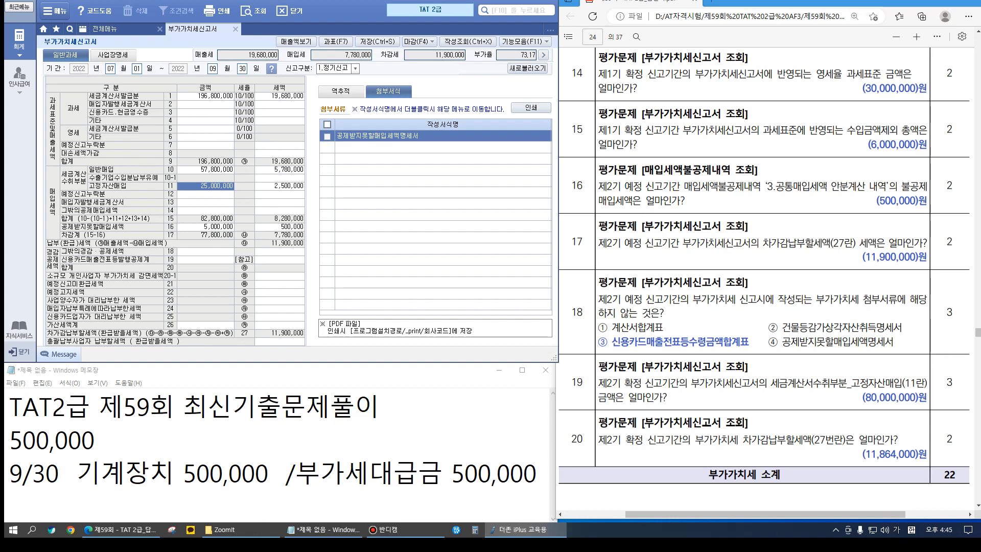
pyautogui.press('Escape')
# Load the saved October–December 2022 regular VAT return and inspect row 11's 80,000,000 fixed-asset purchases
pyautogui.click(271, 68)
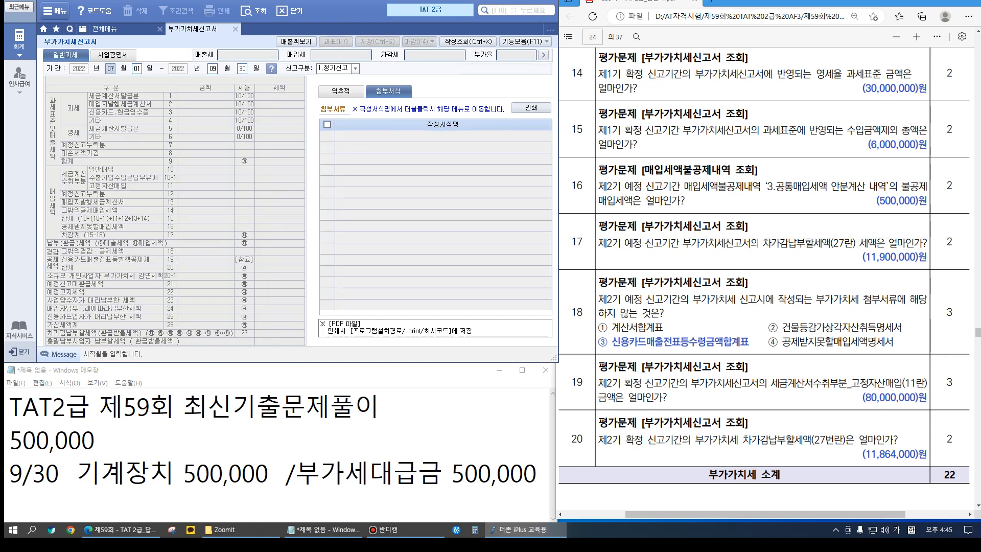
pyautogui.moveTo(325, 124); pyautogui.dragTo(359, 124)
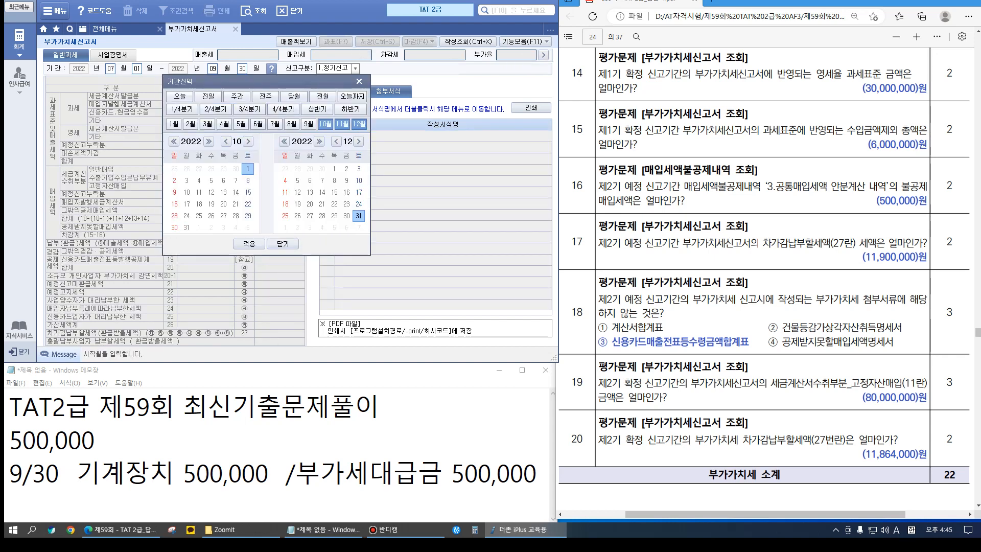
pyautogui.click(249, 244)
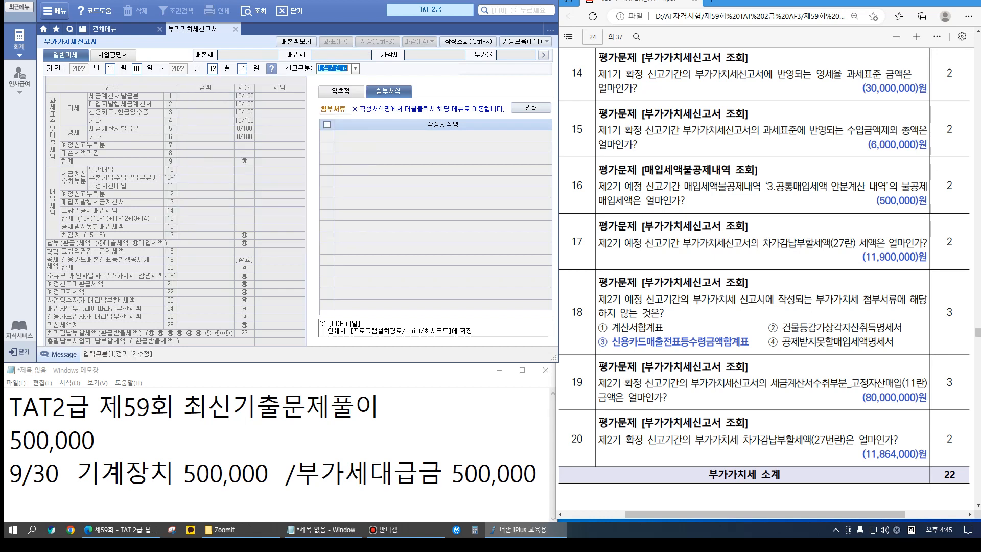
pyautogui.press('Return')
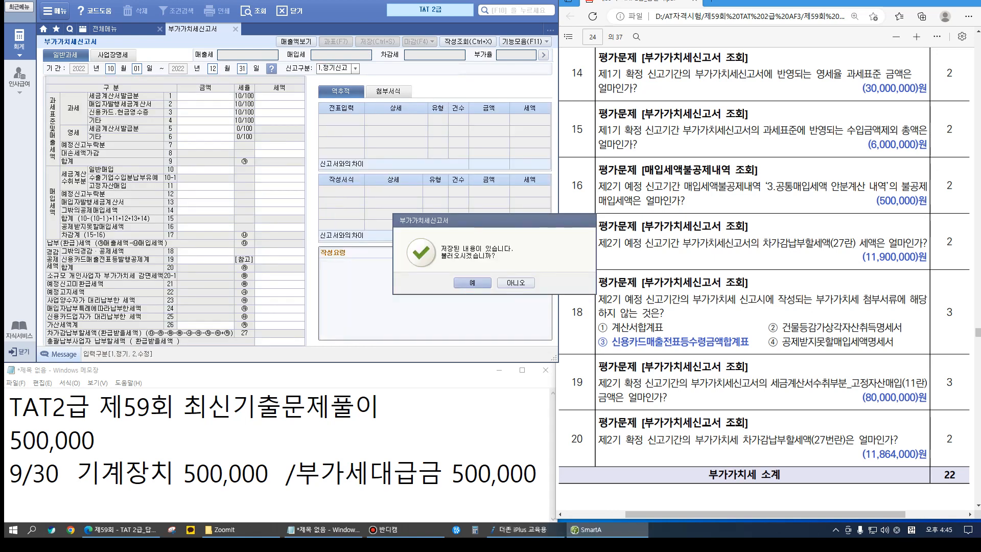
pyautogui.press('Return')
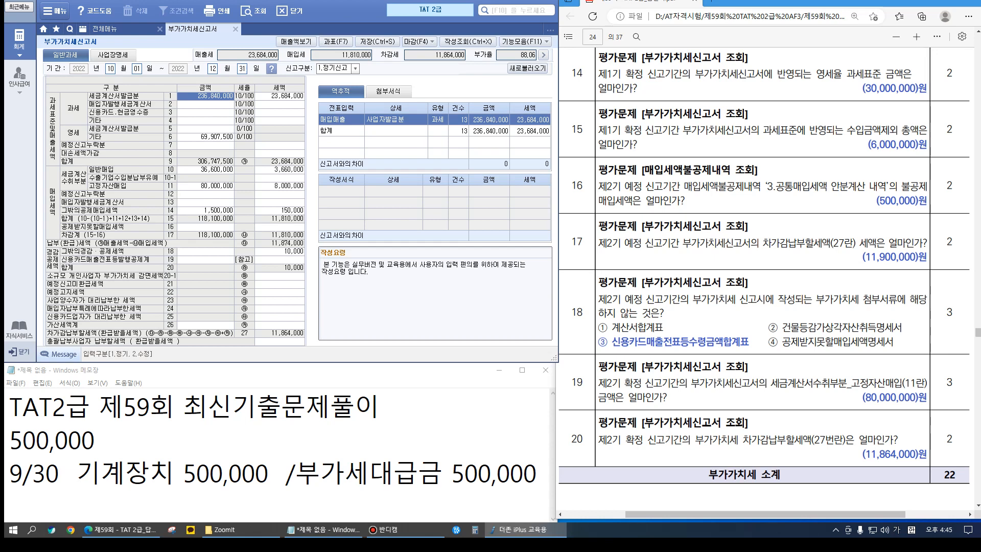
pyautogui.click(205, 185)
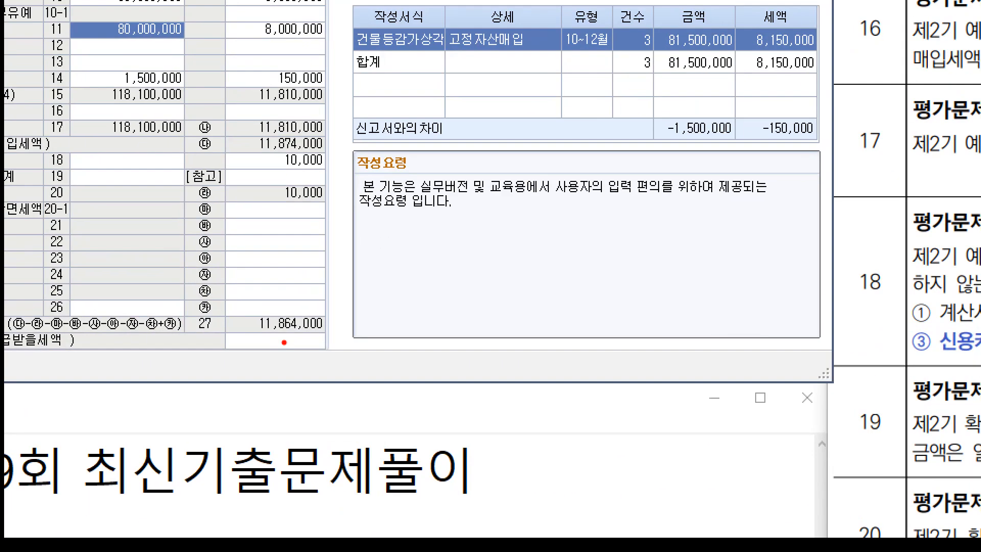
pyautogui.moveTo(256, 320); pyautogui.dragTo(324, 347)
pyautogui.scroll(-3, 766, 256)
pyautogui.scroll(-3, 766, 276)
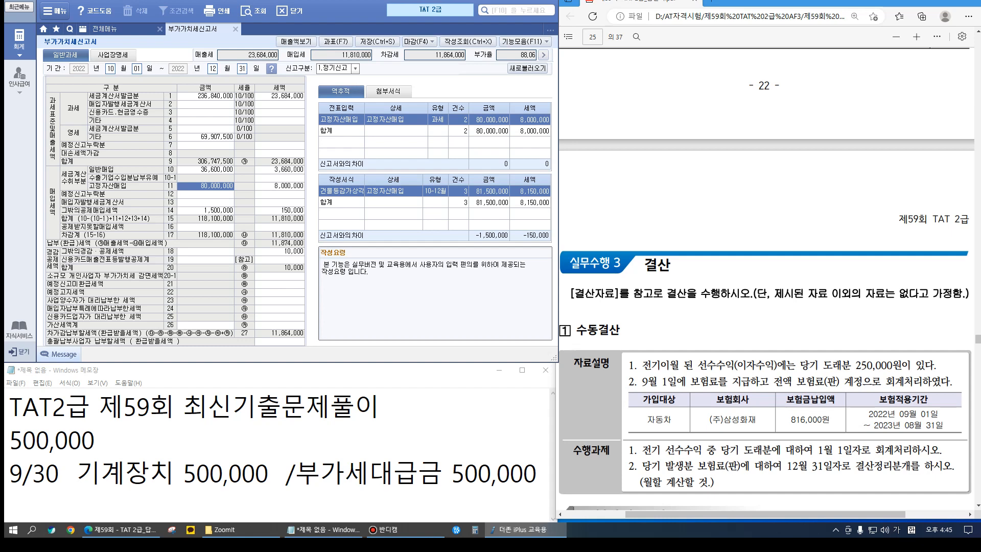
# Replace the old answer lines in the notes with a new 12/31 date line
pyautogui.click(96, 439)
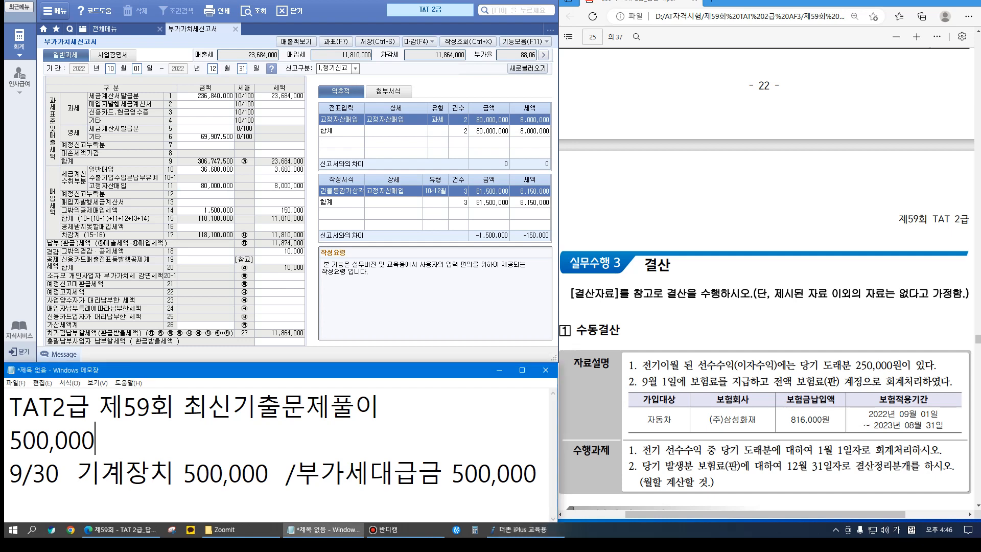
pyautogui.click(537, 473)
pyautogui.hotkey('shift', 'Up')
pyautogui.hotkey('shift', 'Home')
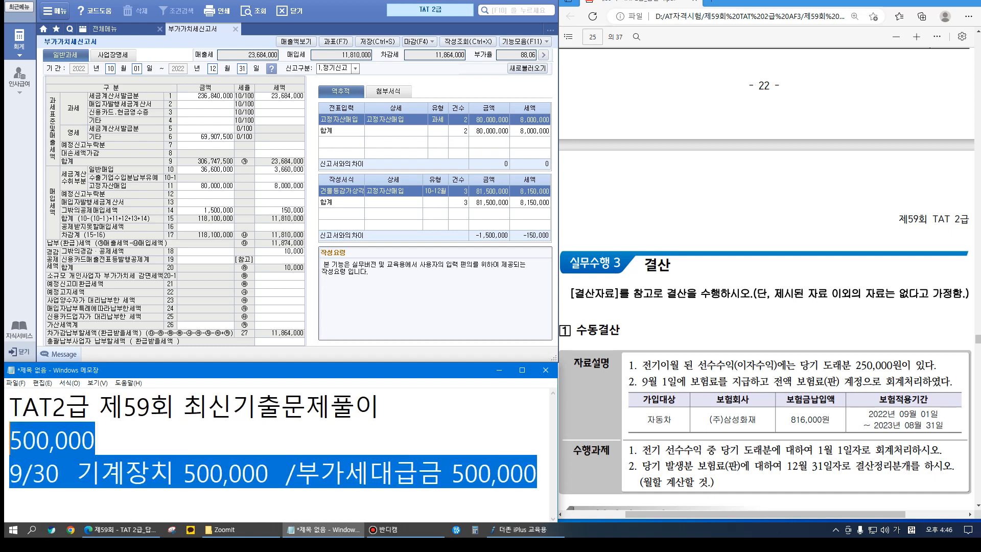
pyautogui.press('BackSpace')
pyautogui.write('12/31')
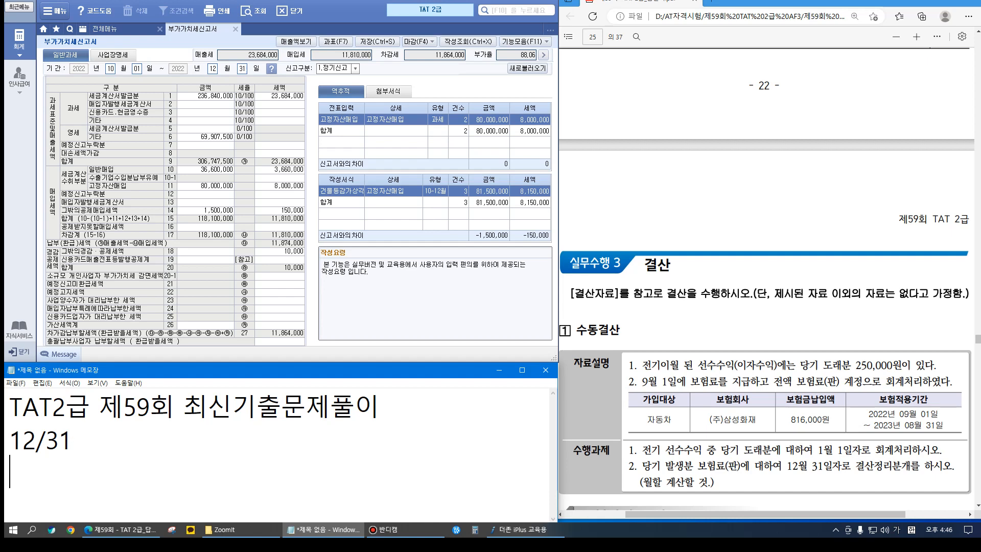
# Look up the prior-year 선수수익 balance of 250,000 and note 선수수익/이자수익 250,000
pyautogui.click(105, 29)
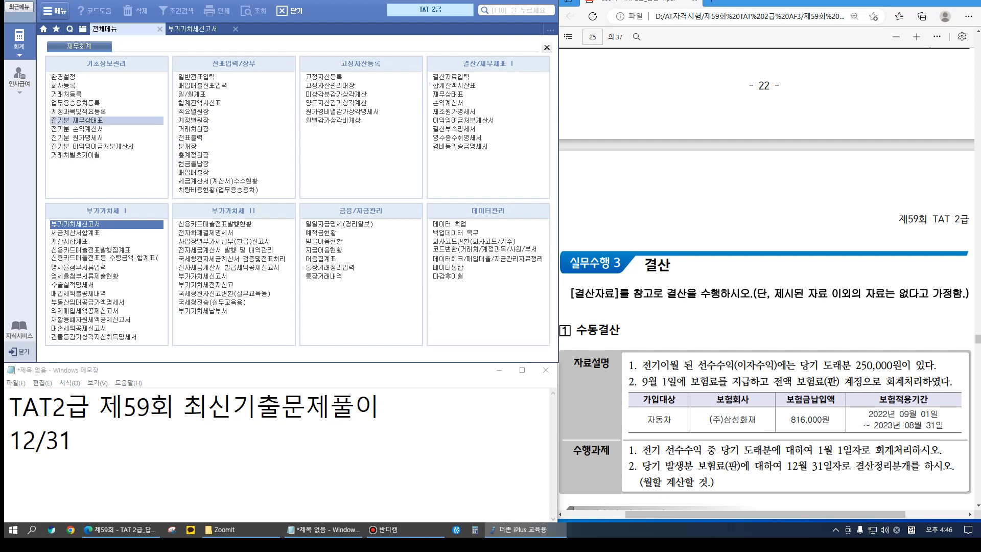
pyautogui.click(81, 120)
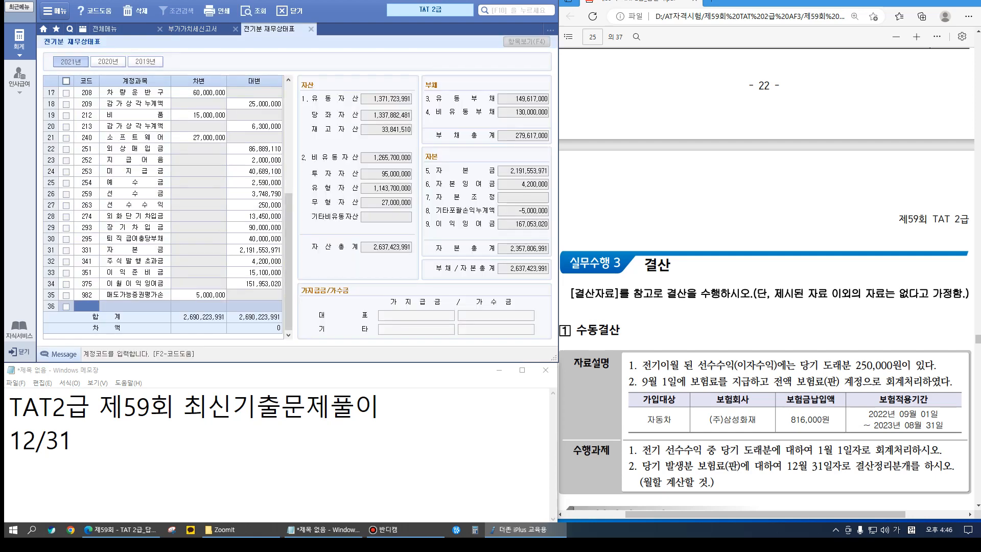
pyautogui.click(86, 204)
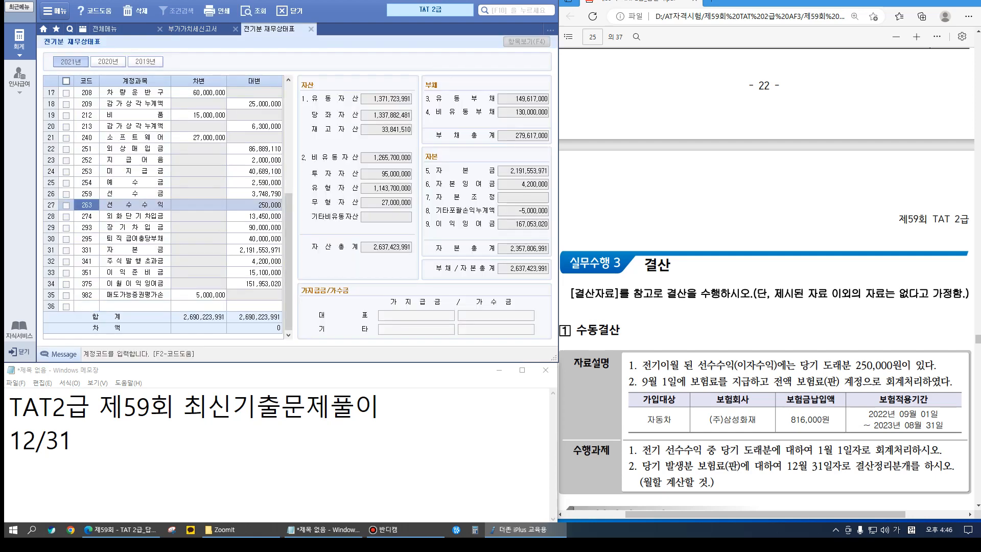
pyautogui.click(72, 439)
pyautogui.press('Return')
pyautogui.write('선수수익   ')
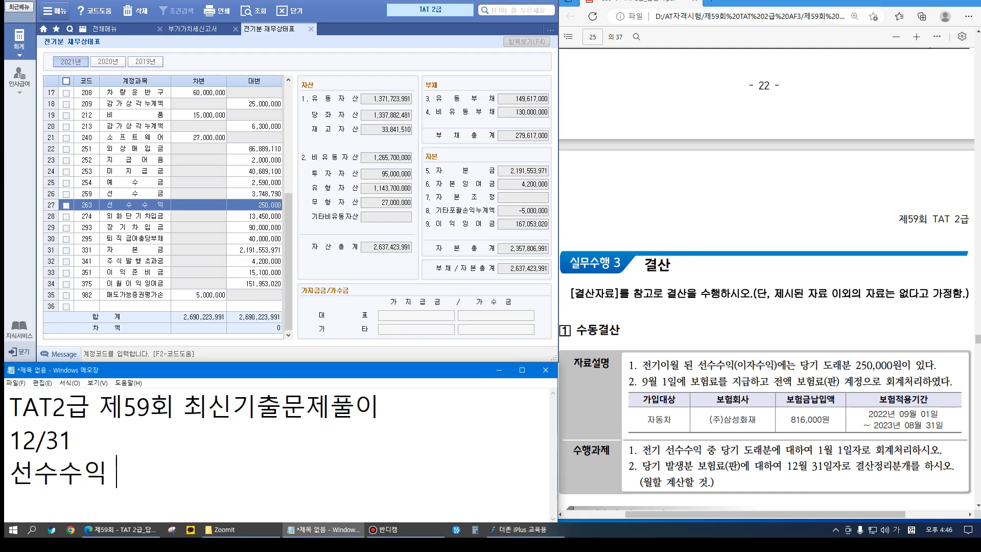
pyautogui.write('   /이잣')
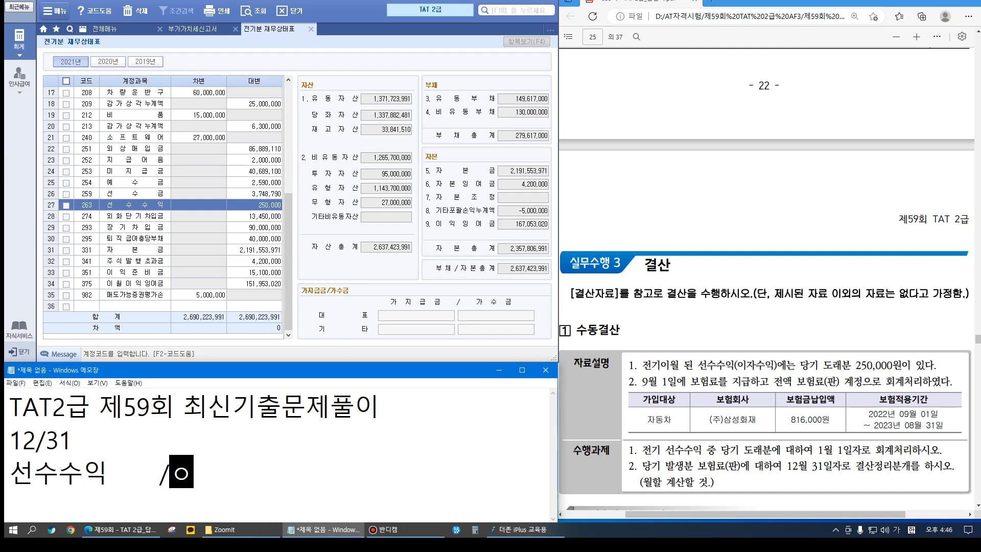
pyautogui.write('수익 25')
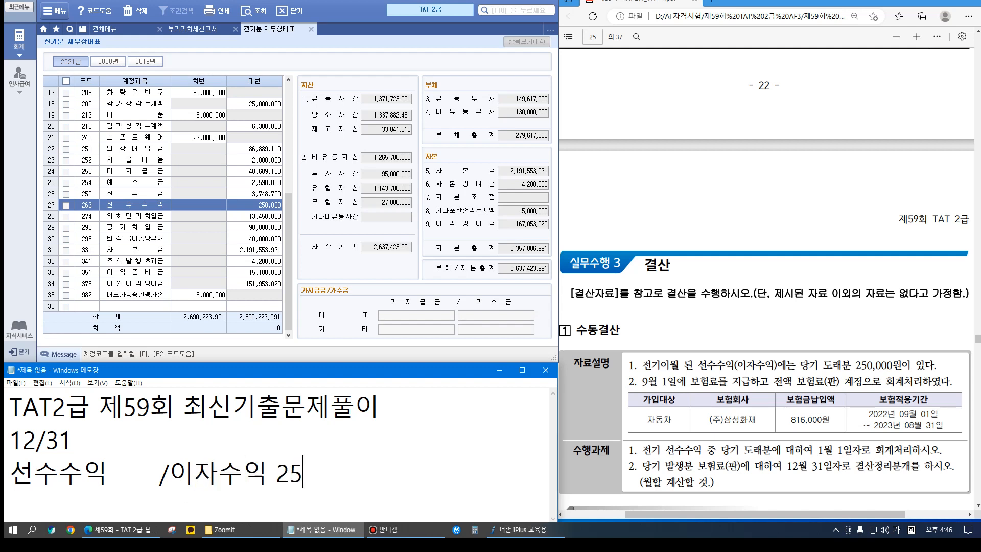
pyautogui.write('0,000')
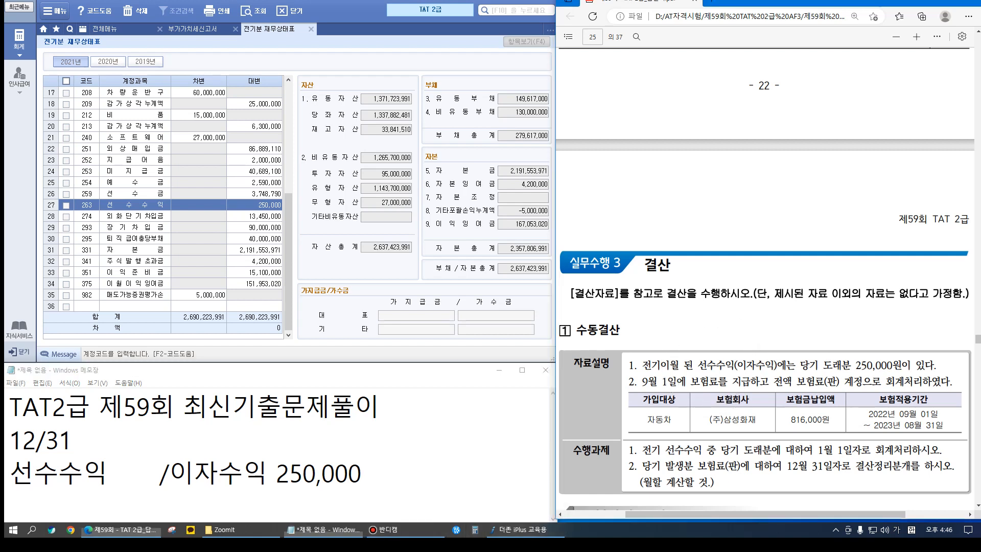
# Redate the note entry to 1/1 and enlarge the notes window
pyautogui.press('Up')
pyautogui.hotkey('shift', 'Home')
pyautogui.write('1/')
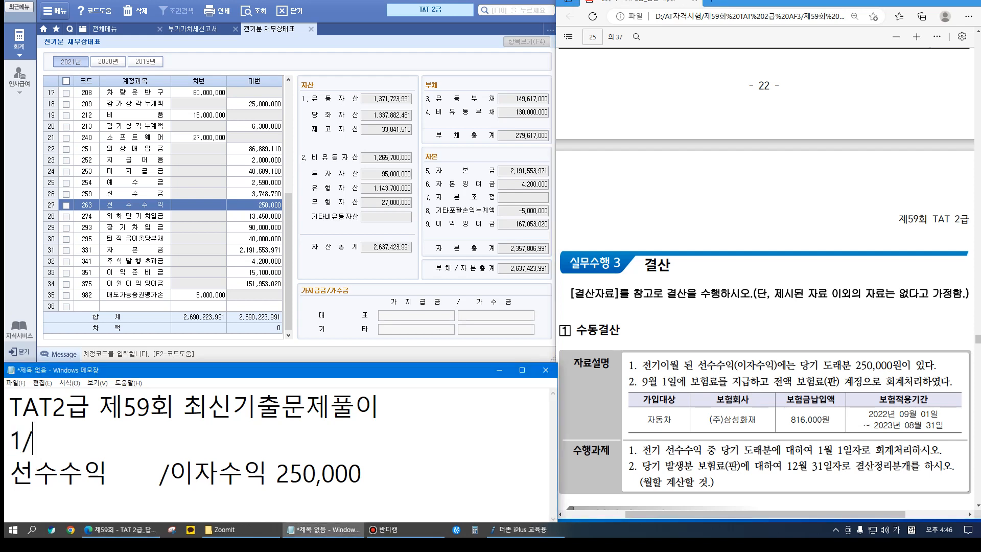
pyautogui.write('1')
pyautogui.moveTo(281, 363); pyautogui.dragTo(281, 210)
pyautogui.click(361, 320)
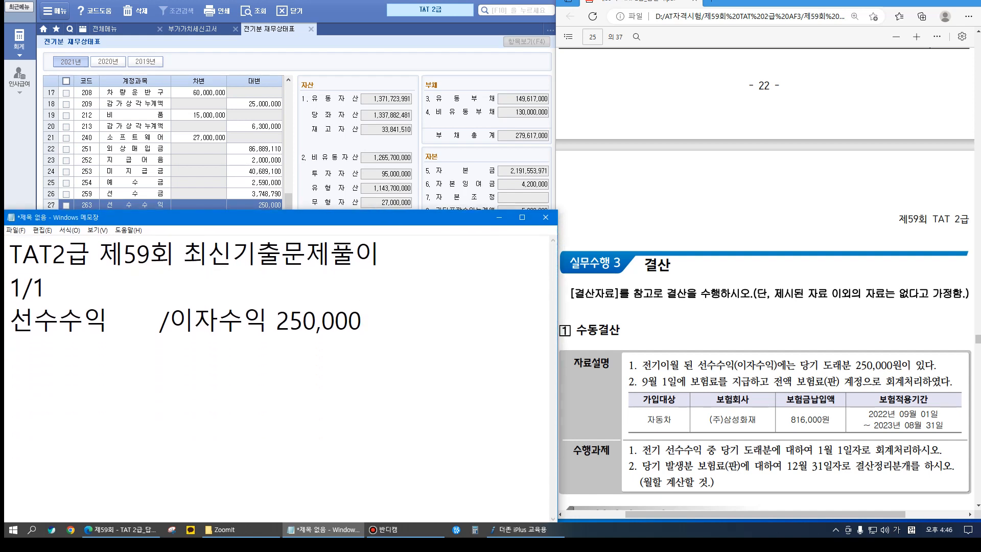
pyautogui.press('Return')
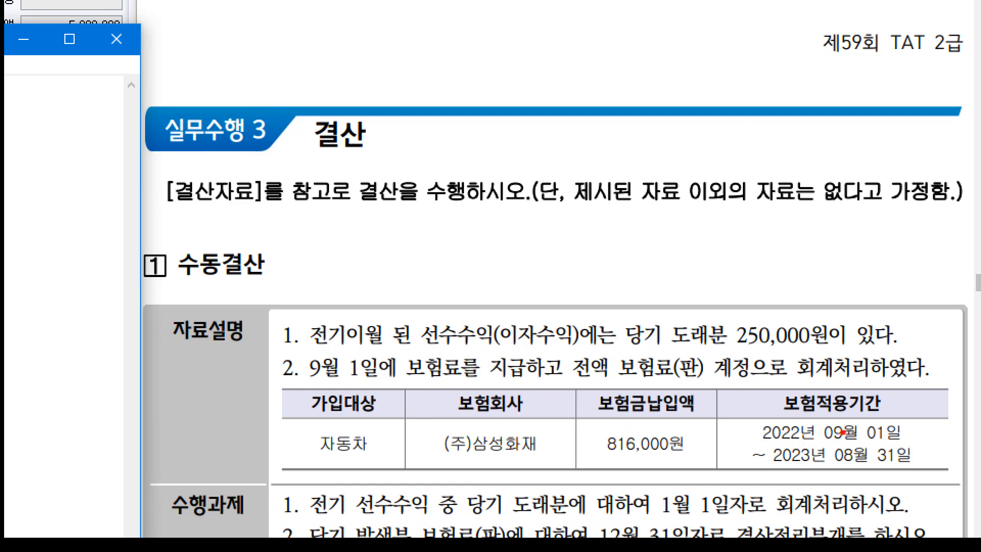
# Annotate the exam PDF to count insurance months from September, arriving at 8 prepaid months
pyautogui.moveTo(850, 438); pyautogui.dragTo(828, 439)
pyautogui.moveTo(427, 236); pyautogui.dragTo(433, 302)
pyautogui.moveTo(541, 232); pyautogui.dragTo(547, 286)
pyautogui.moveTo(575, 248)
pyautogui.mouseDown()
pyautogui.moveTo(605, 266)
pyautogui.moveTo(587, 273)
pyautogui.mouseUp()
pyautogui.moveTo(657, 258); pyautogui.dragTo(657, 268)
pyautogui.moveTo(738, 227); pyautogui.dragTo(739, 281)
pyautogui.moveTo(768, 198)
pyautogui.mouseDown()
pyautogui.moveTo(781, 280)
pyautogui.moveTo(805, 296)
pyautogui.mouseUp()
pyautogui.click(834, 230)
pyautogui.moveTo(835, 229); pyautogui.dragTo(842, 290)
pyautogui.moveTo(854, 266)
pyautogui.mouseDown()
pyautogui.moveTo(854, 254)
pyautogui.moveTo(909, 270)
pyautogui.mouseUp()
pyautogui.moveTo(382, 337); pyautogui.dragTo(380, 406)
pyautogui.moveTo(408, 376)
pyautogui.mouseDown()
pyautogui.moveTo(467, 386)
pyautogui.moveTo(526, 379)
pyautogui.mouseUp()
pyautogui.moveTo(564, 344); pyautogui.dragTo(592, 370)
pyautogui.moveTo(580, 324); pyautogui.dragTo(579, 407)
pyautogui.moveTo(632, 372)
pyautogui.mouseDown()
pyautogui.moveTo(667, 381)
pyautogui.moveTo(671, 406)
pyautogui.mouseUp()
pyautogui.moveTo(753, 390)
pyautogui.mouseDown()
pyautogui.moveTo(731, 357)
pyautogui.moveTo(749, 384)
pyautogui.mouseUp()
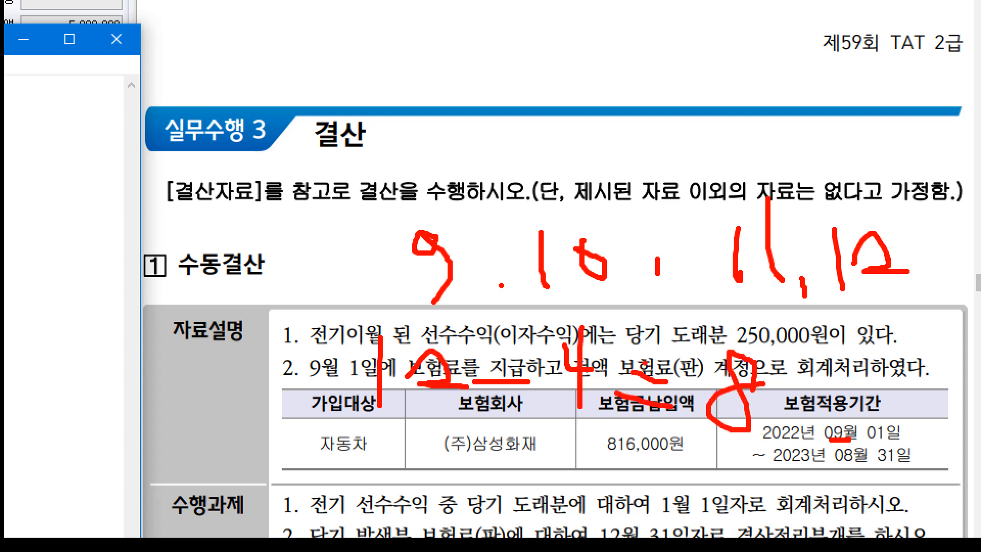
pyautogui.press('Escape')
# Begin the 12/31 note entry 선급비용 /보험료(판)
pyautogui.press('Return')
pyautogui.write('12/31')
pyautogui.press('Return')
pyautogui.write('선급비요ㅇ      ')
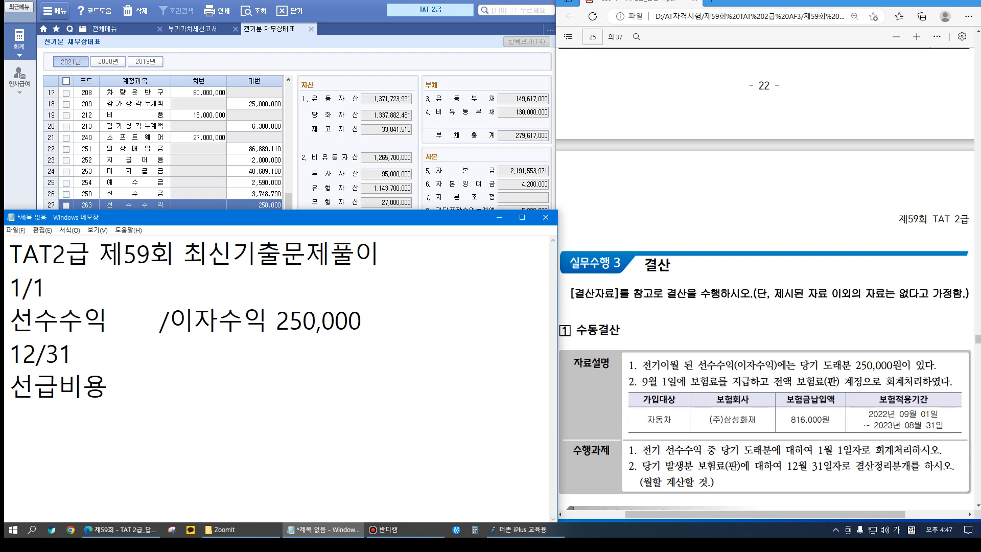
pyautogui.write('/보험료(판')
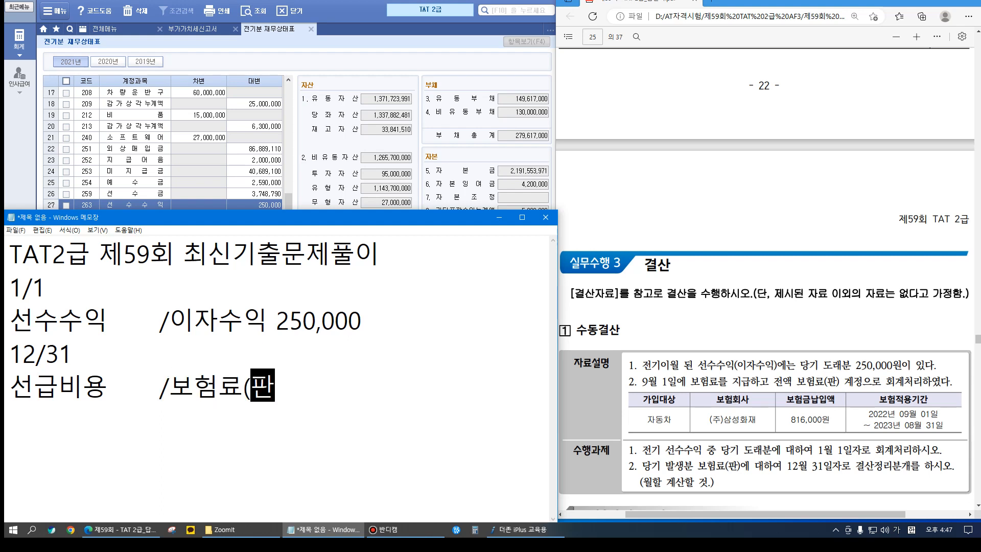
pyautogui.write(')')
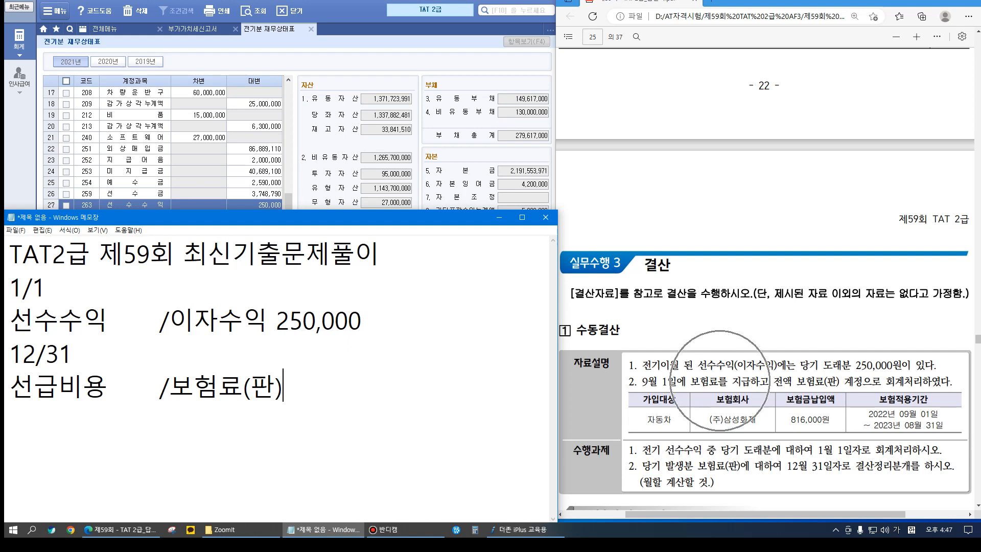
# Finish the 선급비용 /보험료(판) line and note 816,000 / 12 = 68,000(월)*8 = 544,000
pyautogui.hotkey('ctrl', 'z')
pyautogui.press('End')
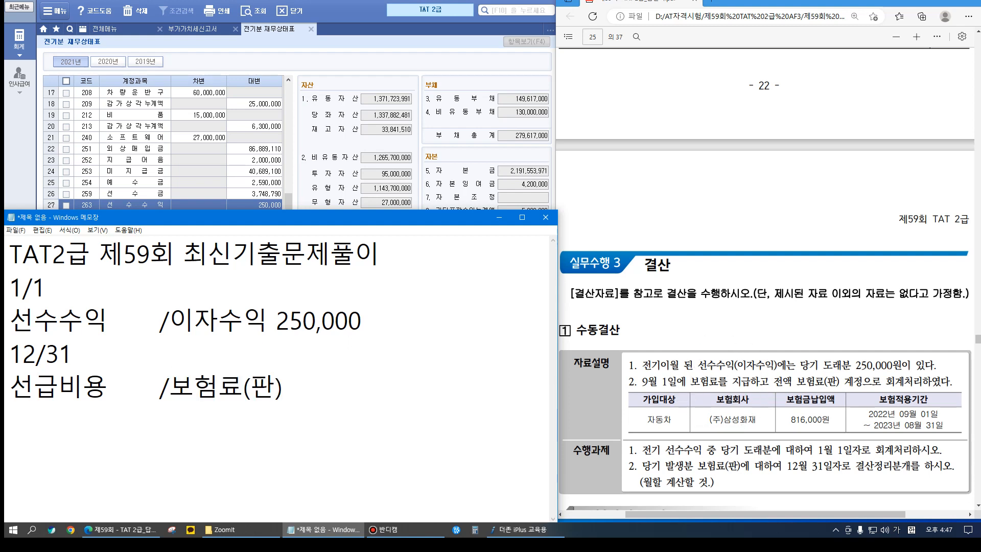
pyautogui.press('Return')
pyautogui.press('Return')
pyautogui.write('816,000')
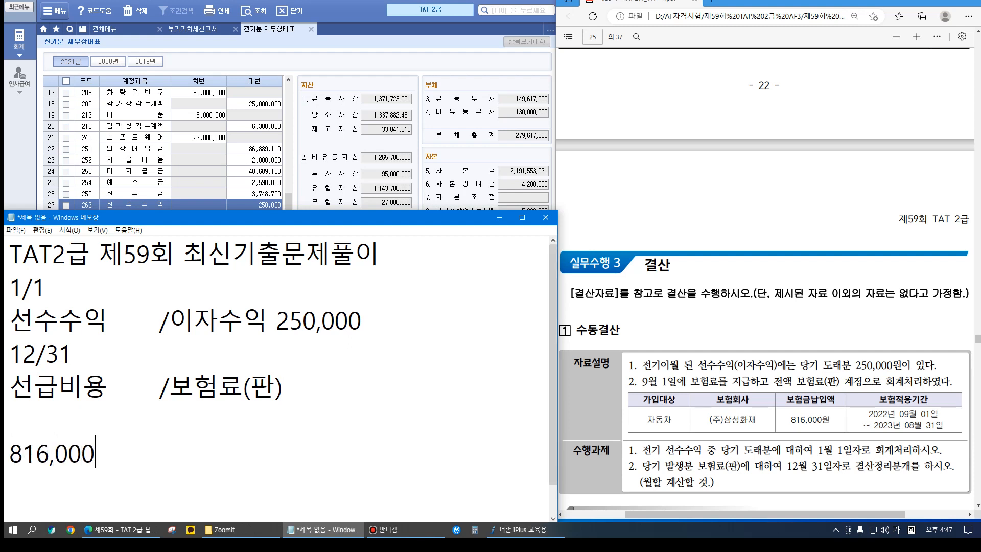
pyautogui.write(' / 12 =')
pyautogui.write('68,000')
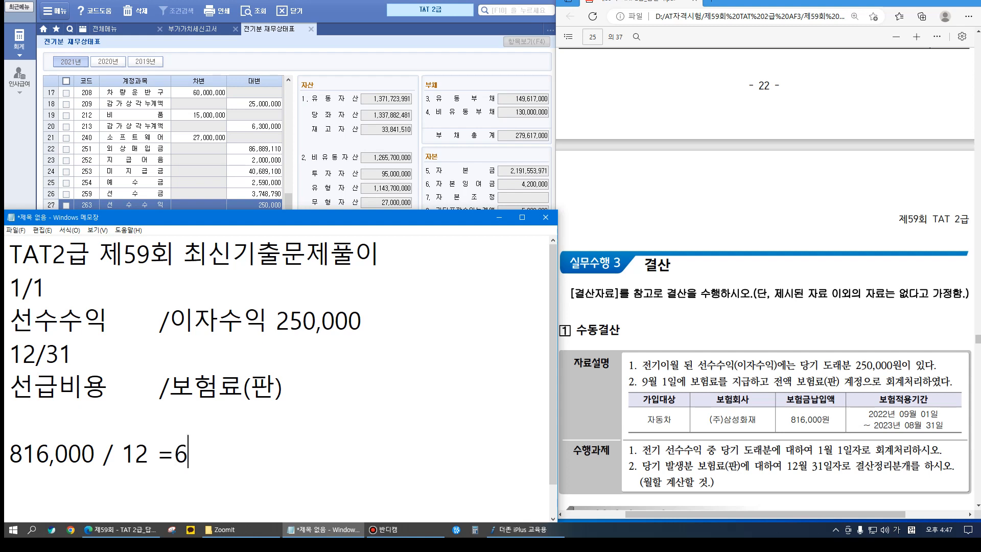
pyautogui.write('(월)')
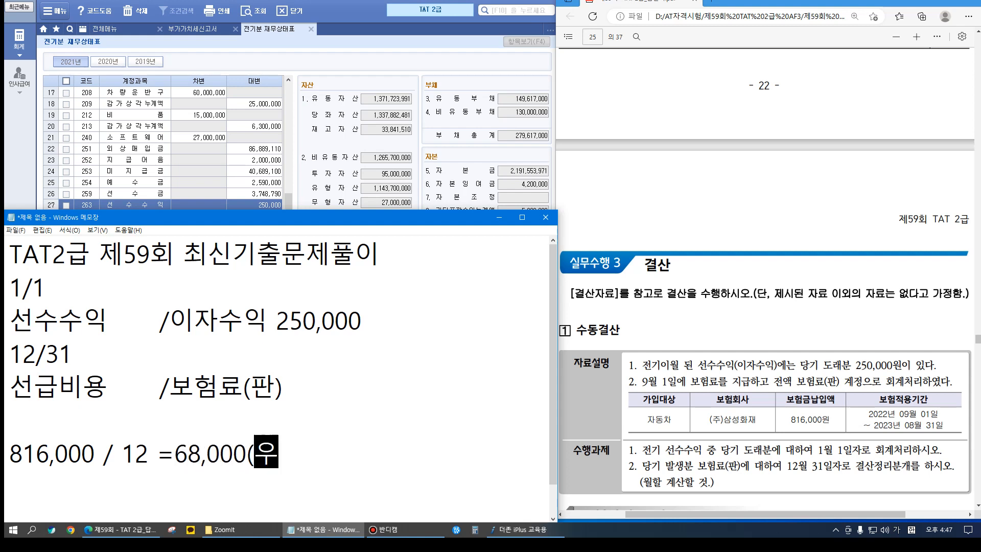
pyautogui.write('*8')
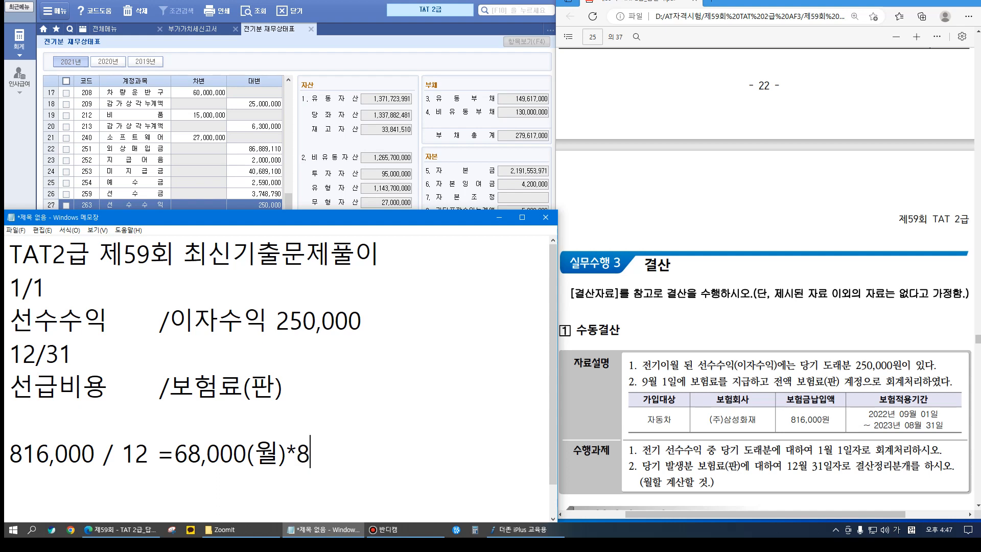
pyautogui.write('5')
pyautogui.press('BackSpace')
pyautogui.write('=544,000')
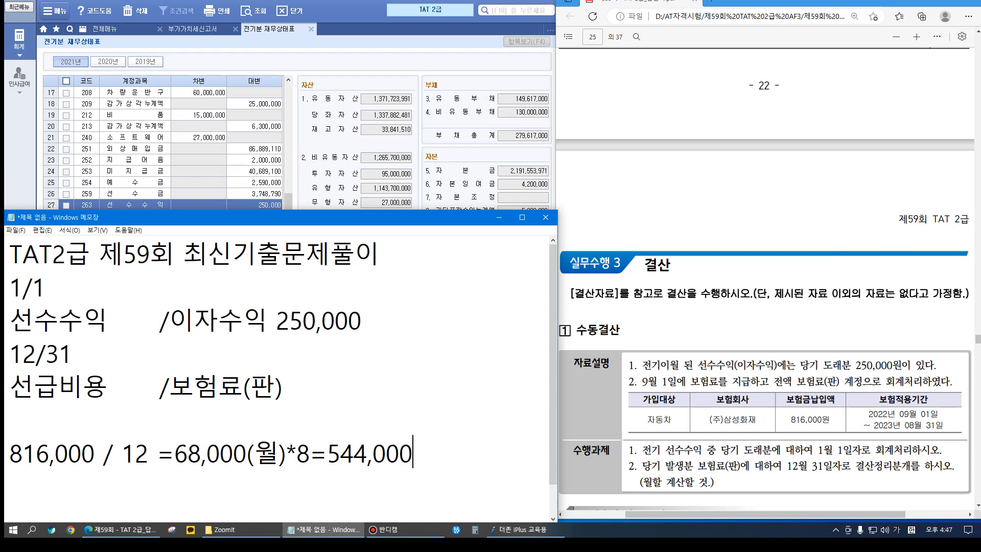
pyautogui.click(87, 138)
# Open the general journal entry screen with a 1 January voucher date
pyautogui.click(105, 29)
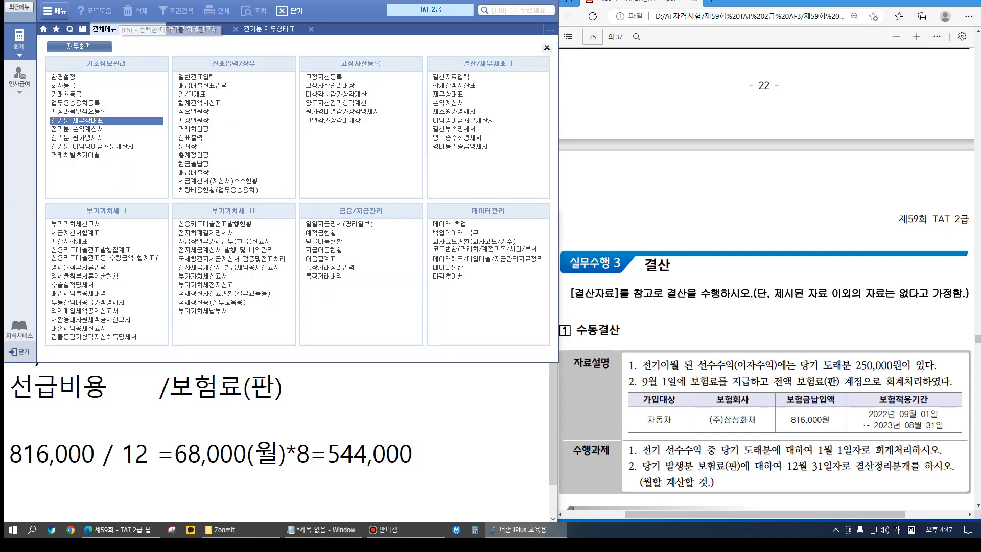
pyautogui.click(82, 97)
pyautogui.hotkey('alt', 'Tab')
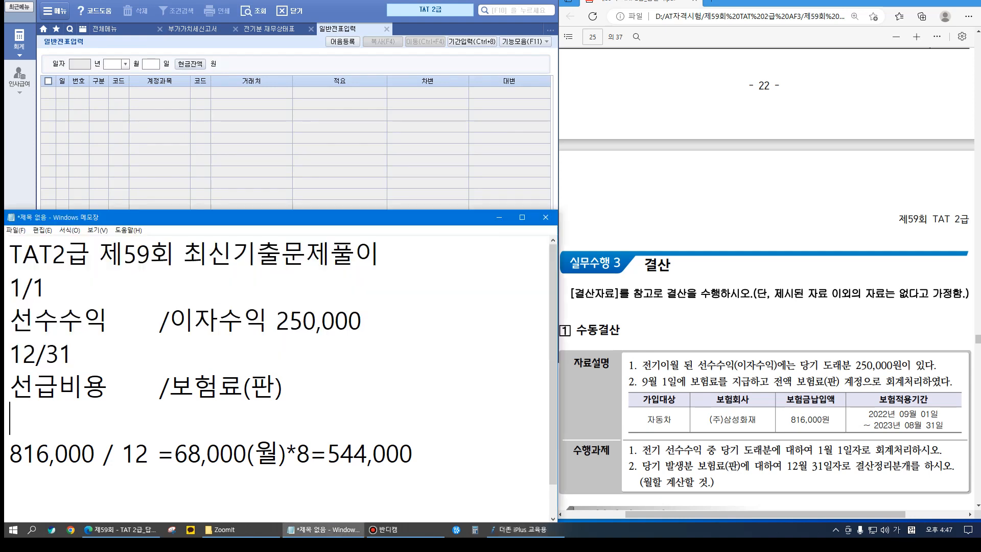
pyautogui.moveTo(281, 209); pyautogui.dragTo(280, 362)
pyautogui.write('01')
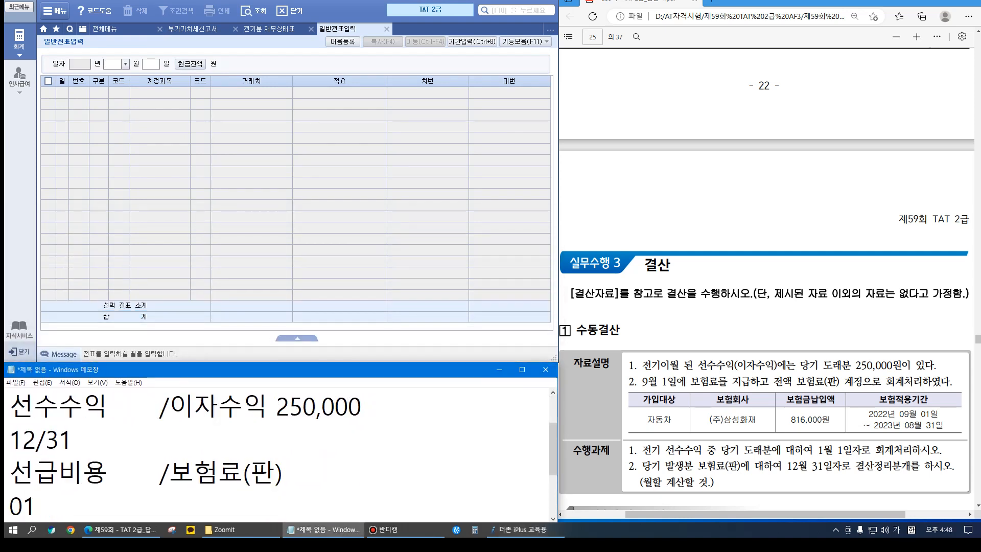
pyautogui.hotkey('alt', 'Tab')
pyautogui.write('0101')
pyautogui.press('Return')
# Record the 1/1 voucher debiting 263 선수수익 and crediting 901 이자수익, 250,000 each
pyautogui.write('3')
pyautogui.write('선수')
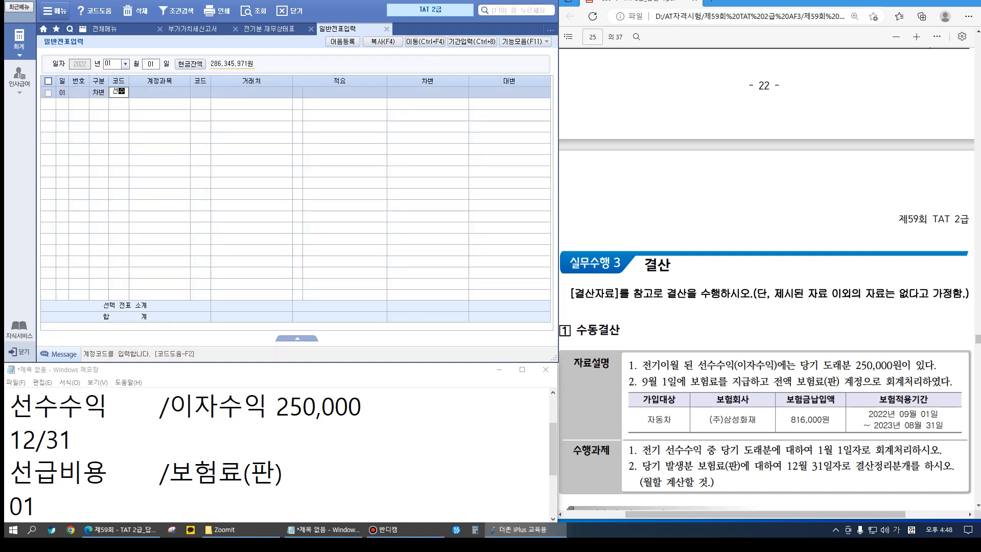
pyautogui.press('Return')
pyautogui.press('Down')
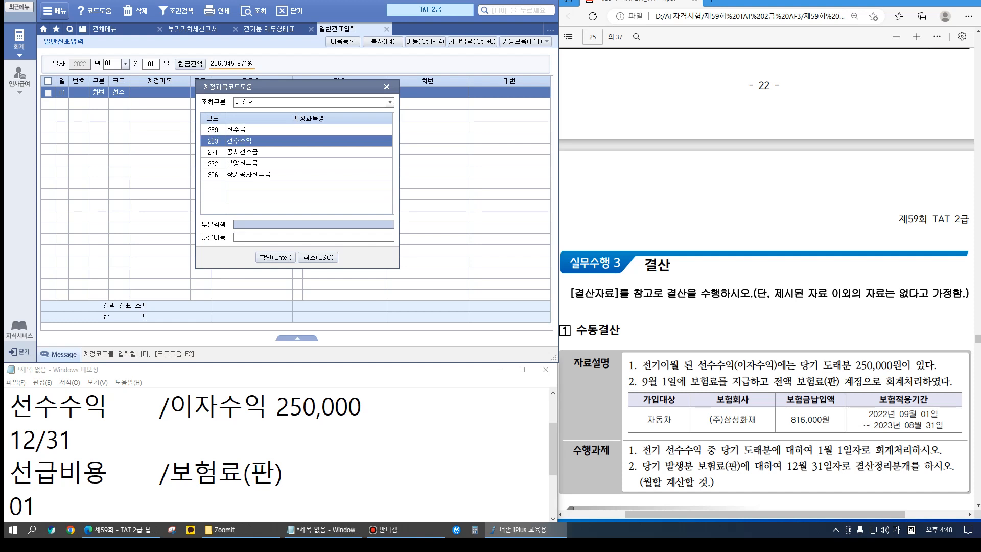
pyautogui.press('Return')
pyautogui.press('Return')
pyautogui.press('Return')
pyautogui.write('2500000')
pyautogui.press('Return')
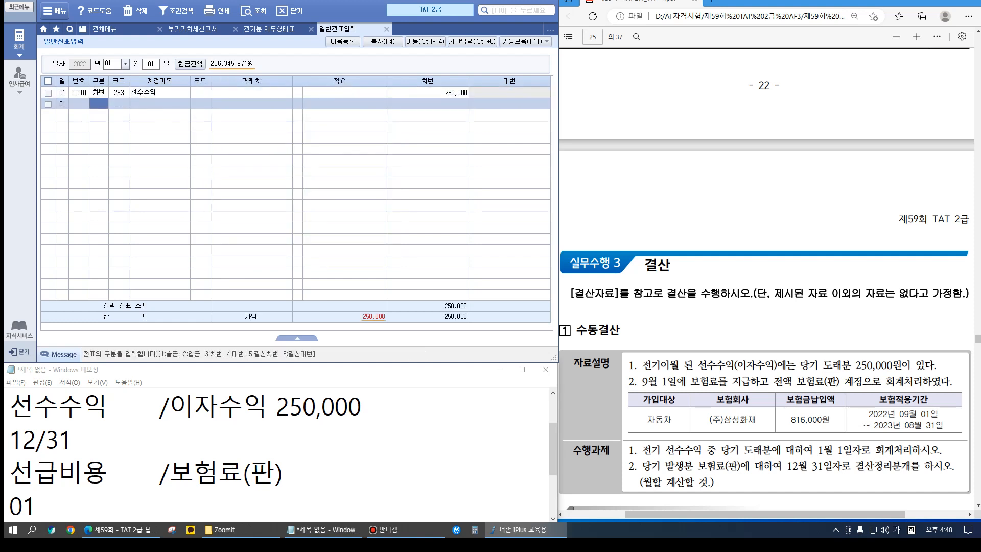
pyautogui.write('4')
pyautogui.press('Return')
pyautogui.write('901')
pyautogui.press('Return')
pyautogui.press('Return')
pyautogui.press('Return')
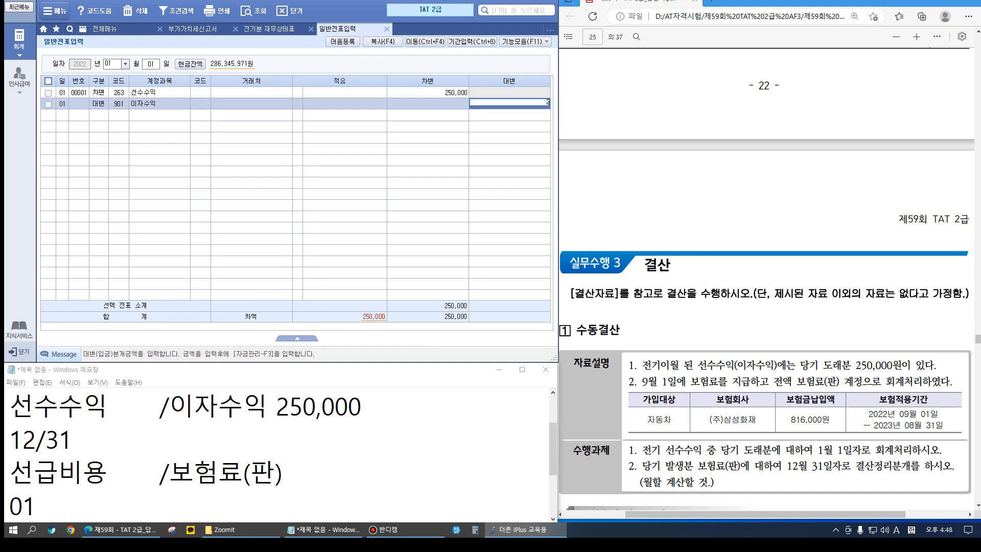
pyautogui.write('250000')
pyautogui.press('Return')
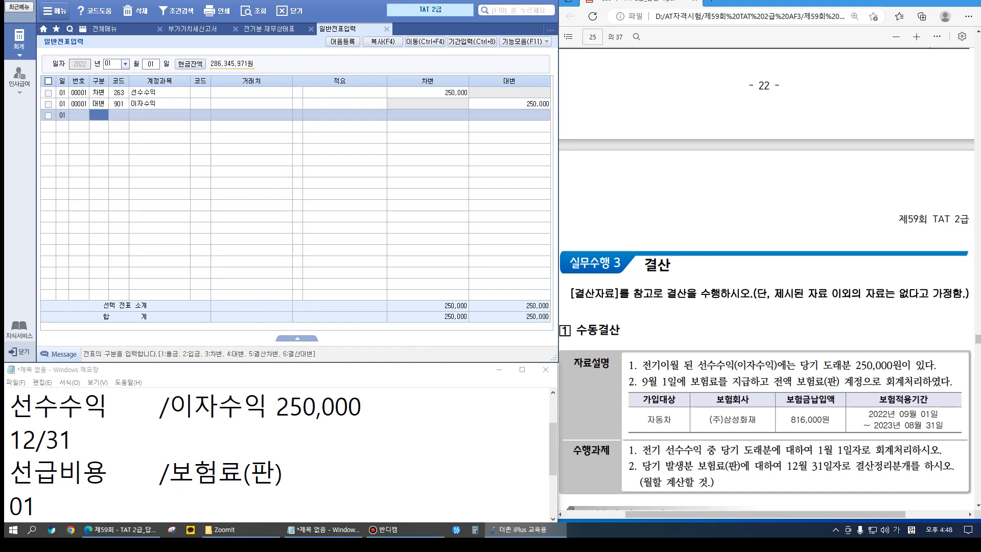
pyautogui.press('Escape')
# Start a 12/31 voucher debiting 133 선급비용 544,000
pyautogui.write('12')
pyautogui.press('Return')
pyautogui.write('31')
pyautogui.press('Return')
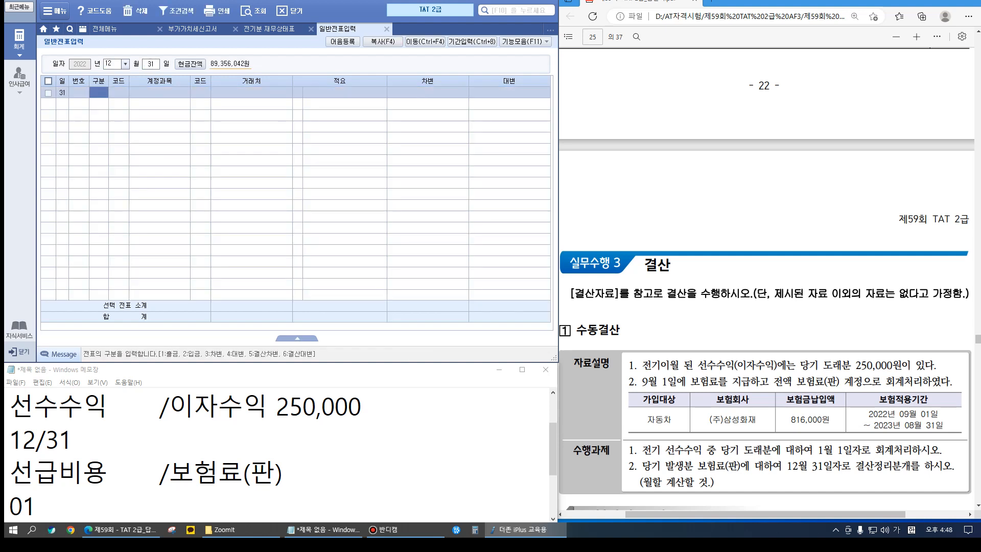
pyautogui.write('3')
pyautogui.press('Return')
pyautogui.write('선급')
pyautogui.press('Return')
pyautogui.press('Down')
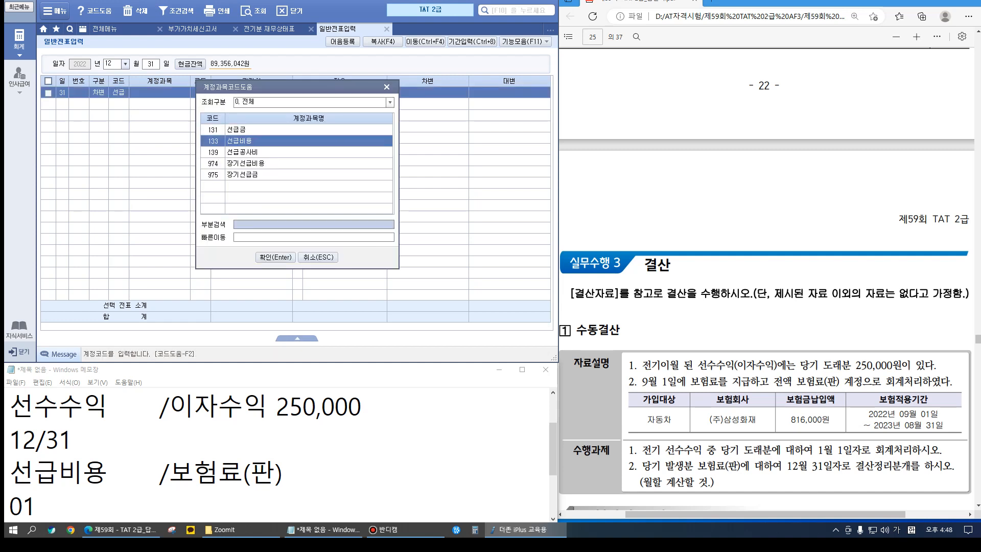
pyautogui.press('Return')
pyautogui.press('Return')
pyautogui.press('Return')
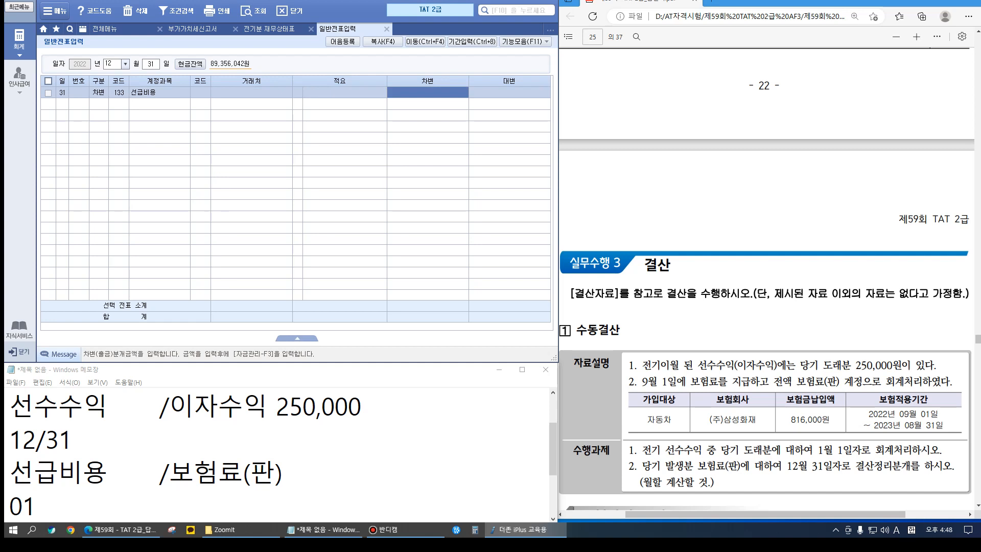
pyautogui.write('2')
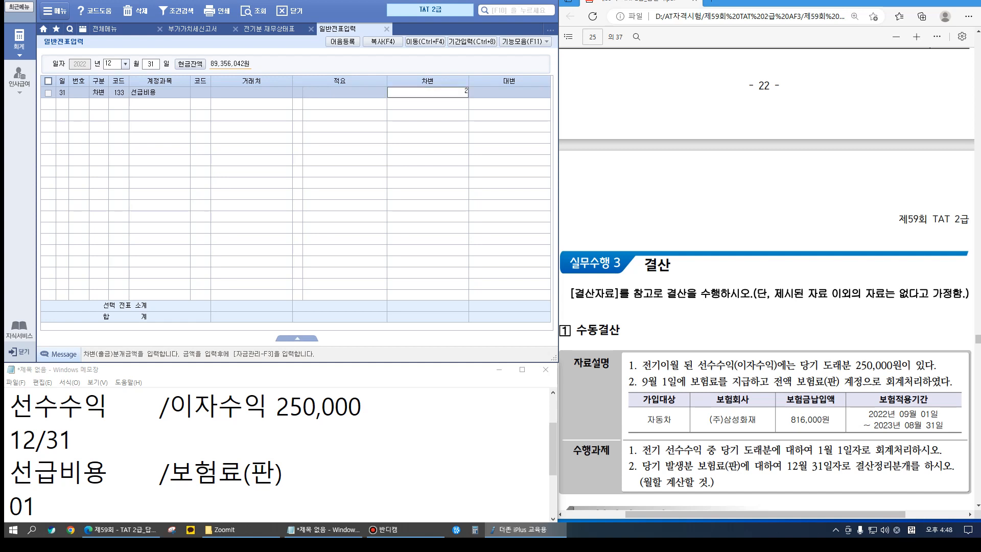
pyautogui.press('+')
pyautogui.press('Return')
# Credit 821 보험료 544,000 to balance the 12/31 voucher
pyautogui.write('4')
pyautogui.press('Return')
pyautogui.write('821')
pyautogui.press('Return')
pyautogui.press('Return')
pyautogui.press('Return')
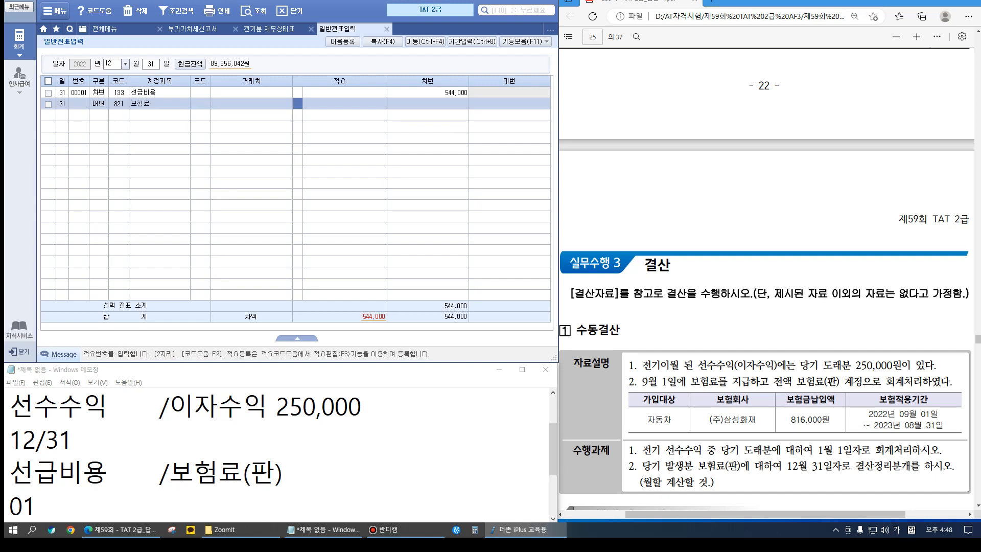
pyautogui.press('Return')
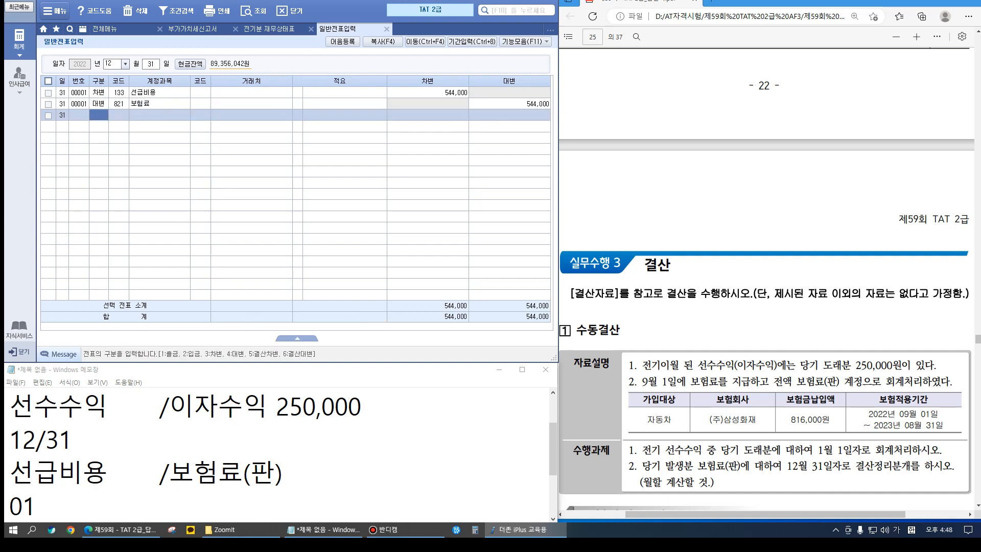
# Mark the September 1 date, the 816,000 보험료 voucher and the answer's 272,000 선급비용 entry
pyautogui.scroll(-4, 764, 243)
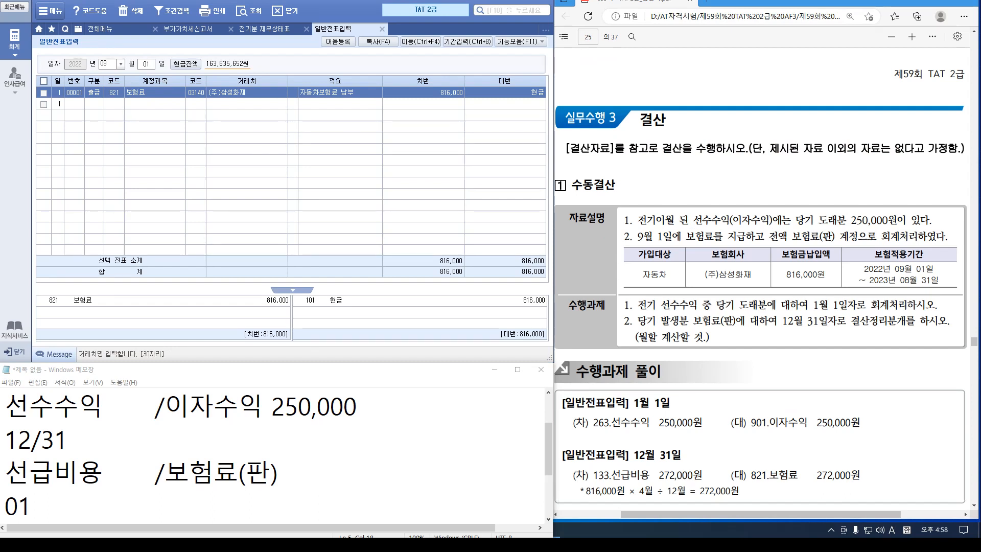
pyautogui.hotkey('ctrl', 'alt', 'd')
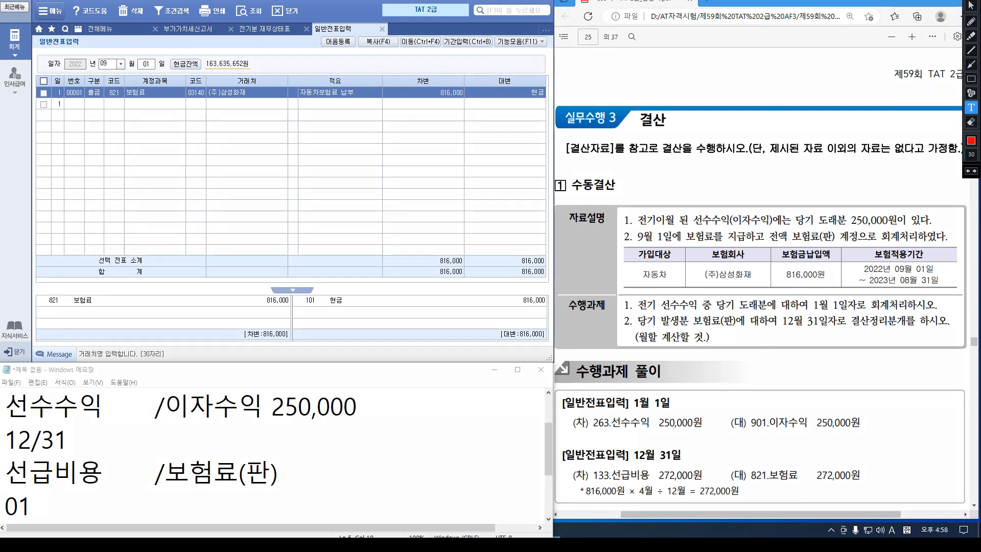
pyautogui.click(971, 21)
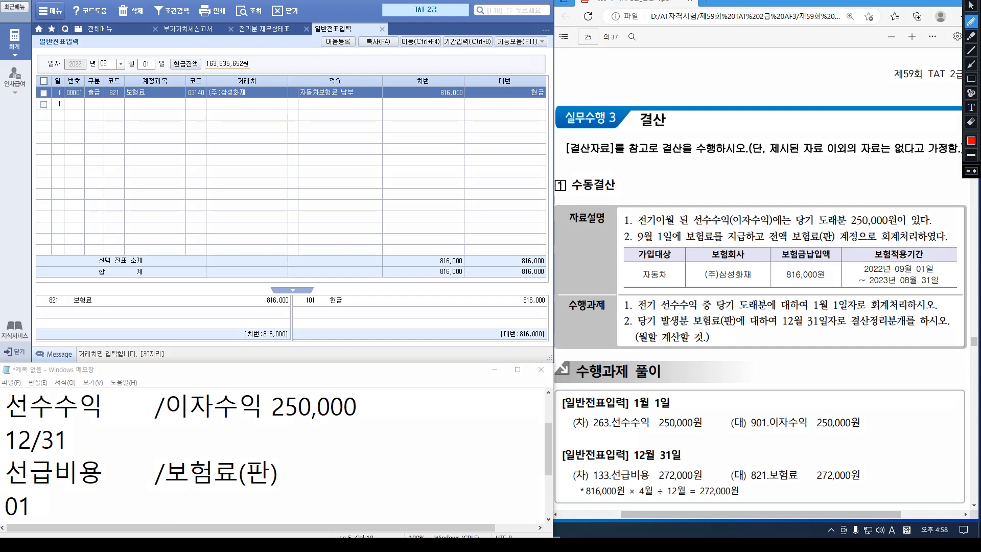
pyautogui.moveTo(629, 246); pyautogui.dragTo(686, 246)
pyautogui.moveTo(94, 75)
pyautogui.mouseDown()
pyautogui.moveTo(155, 76)
pyautogui.moveTo(138, 100)
pyautogui.moveTo(148, 100)
pyautogui.mouseUp()
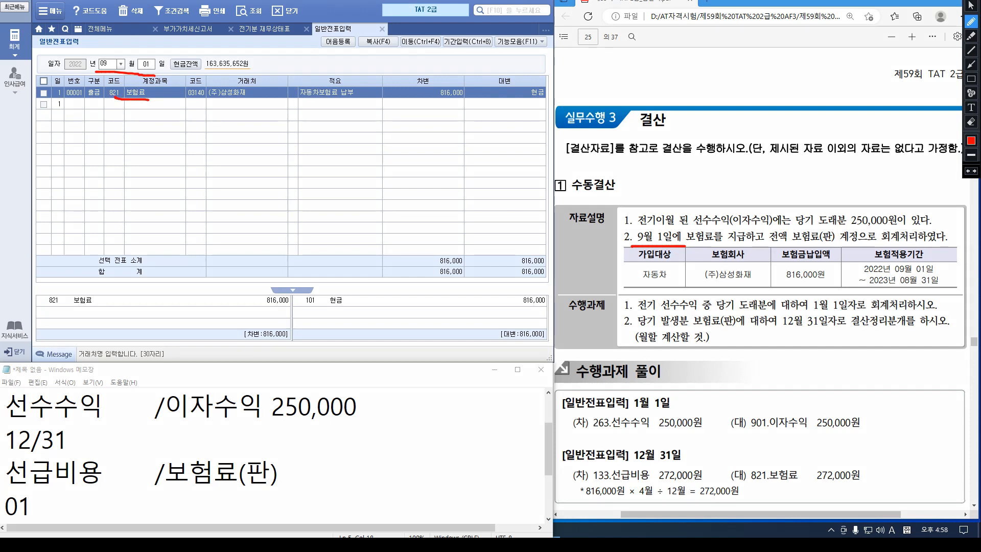
pyautogui.moveTo(458, 103)
pyautogui.mouseDown()
pyautogui.moveTo(417, 83)
pyautogui.moveTo(462, 102)
pyautogui.mouseUp()
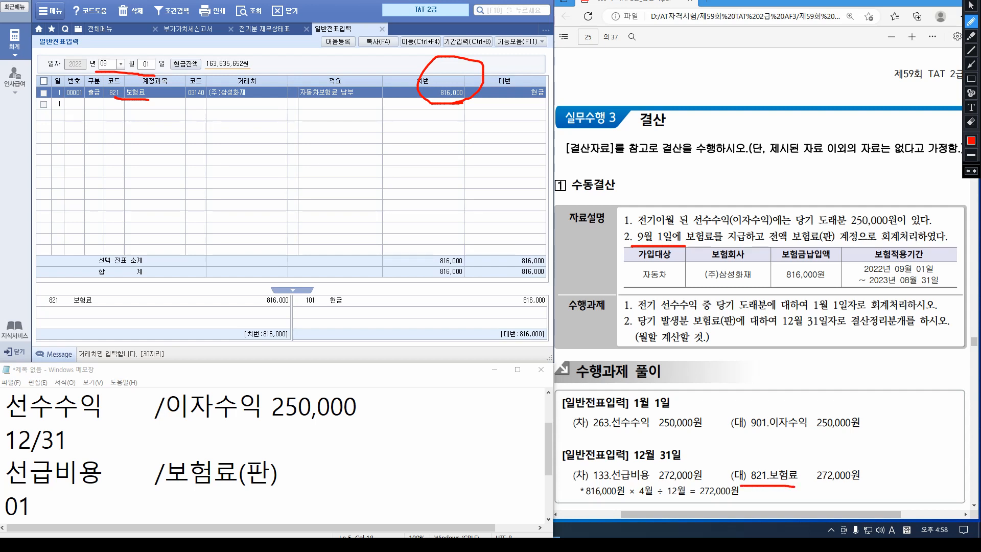
pyautogui.moveTo(602, 481); pyautogui.dragTo(704, 457)
pyautogui.moveTo(819, 489); pyautogui.dragTo(846, 461)
# Sketch the premium calculation 816,000 / 12 monthly × 8 on the PDF, then clear the annotations
pyautogui.moveTo(783, 285)
pyautogui.mouseDown()
pyautogui.moveTo(828, 285)
pyautogui.moveTo(807, 343)
pyautogui.mouseUp()
pyautogui.moveTo(845, 286)
pyautogui.mouseDown()
pyautogui.moveTo(845, 328)
pyautogui.moveTo(875, 301)
pyautogui.moveTo(864, 315)
pyautogui.moveTo(879, 313)
pyautogui.mouseUp()
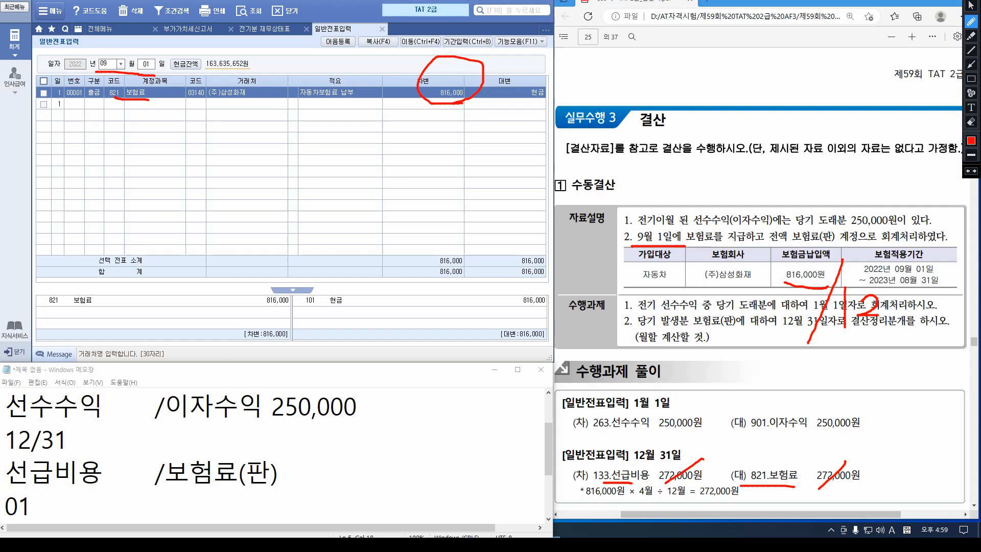
pyautogui.moveTo(760, 358)
pyautogui.mouseDown()
pyautogui.moveTo(806, 378)
pyautogui.moveTo(799, 364)
pyautogui.moveTo(898, 364)
pyautogui.mouseUp()
pyautogui.click(843, 376)
pyautogui.moveTo(882, 289); pyautogui.dragTo(933, 292)
pyautogui.moveTo(898, 353)
pyautogui.mouseDown()
pyautogui.moveTo(922, 390)
pyautogui.moveTo(895, 388)
pyautogui.mouseUp()
pyautogui.moveTo(943, 352)
pyautogui.mouseDown()
pyautogui.moveTo(934, 370)
pyautogui.moveTo(940, 357)
pyautogui.mouseUp()
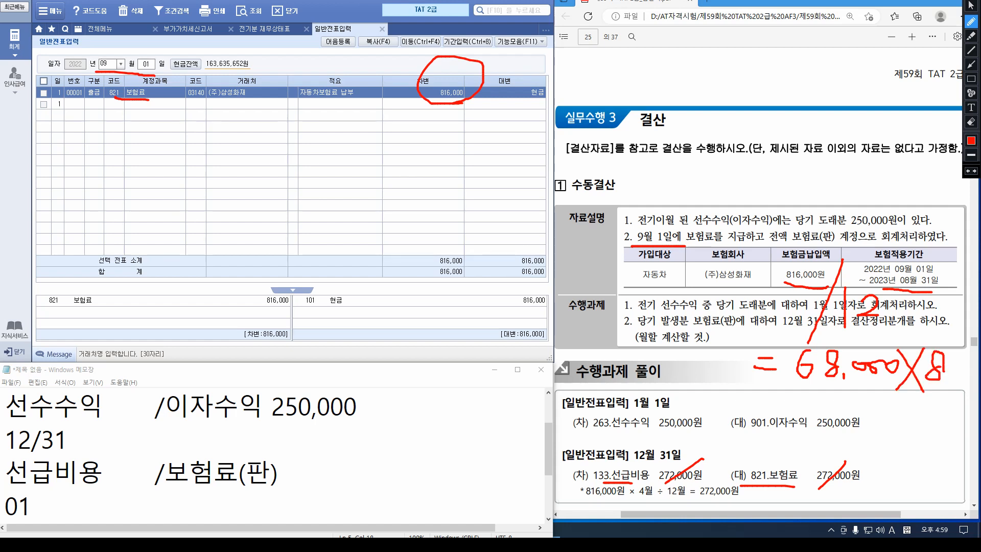
pyautogui.press('Escape')
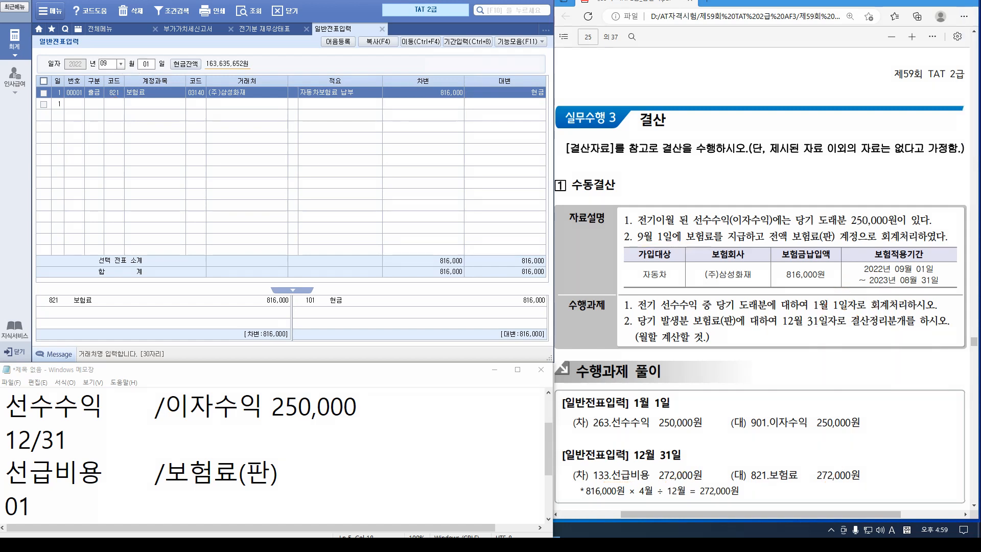
# Review the December 31 voucher's account details in the general journal
pyautogui.click(108, 63)
pyautogui.write('12')
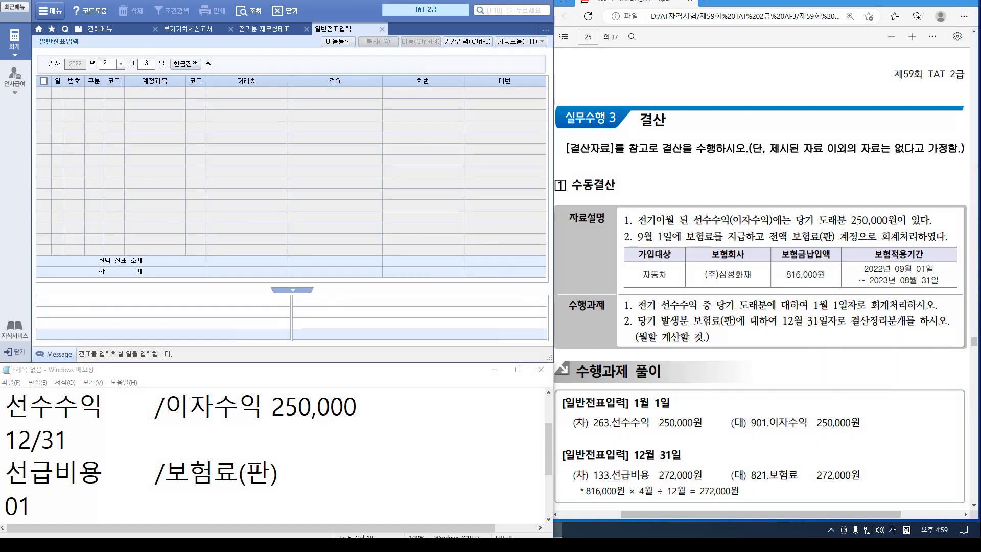
pyautogui.press('Return')
pyautogui.write('31')
pyautogui.press('Return')
pyautogui.click(94, 103)
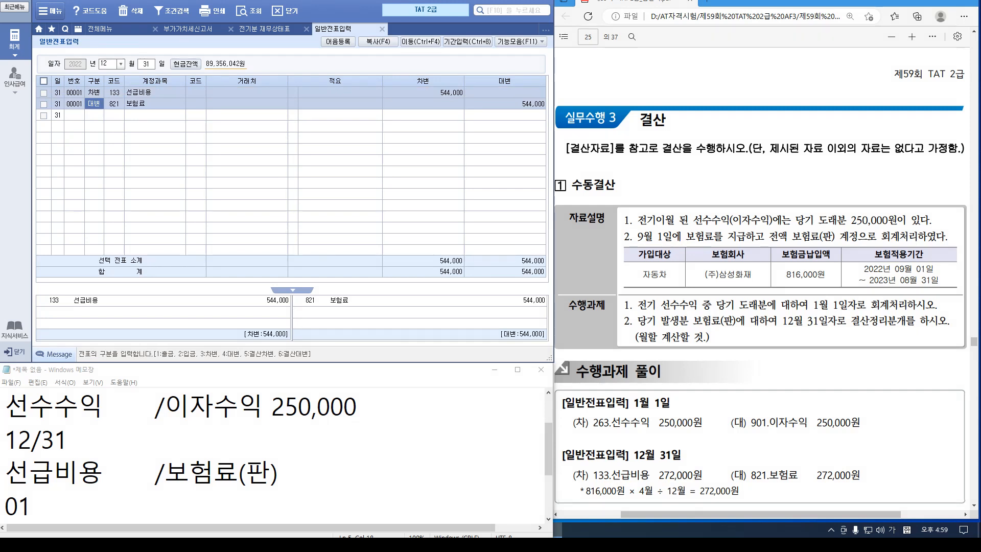
# Load the January 1 vouchers showing 250,000 from 263 선수수익 to 901 이자수익
pyautogui.click(108, 63)
pyautogui.write('01')
pyautogui.press('Return')
pyautogui.write('01')
pyautogui.press('Return')
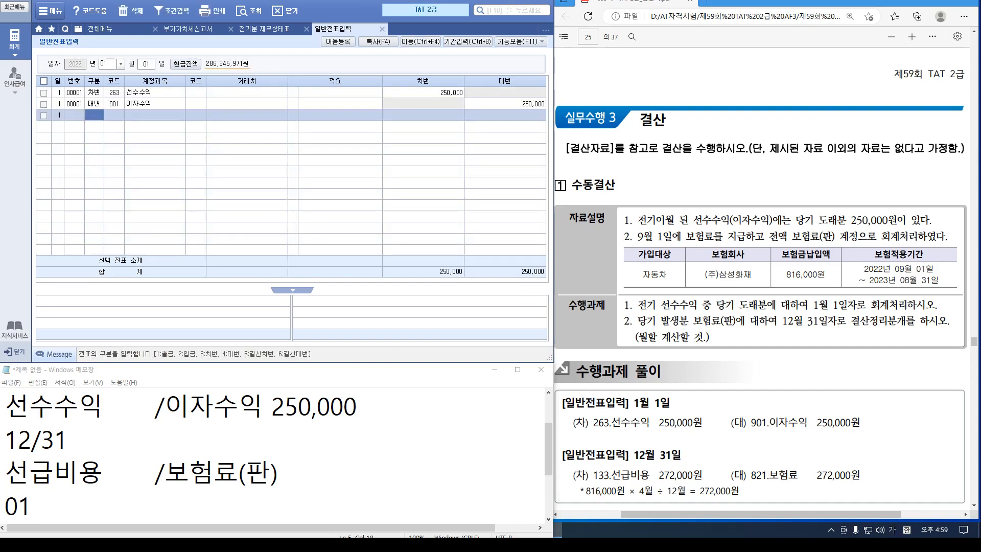
# Box and check-mark 기성청구 in the PDF heading, then scroll to the 결산자료입력 task
pyautogui.scroll(20, 761, 279)
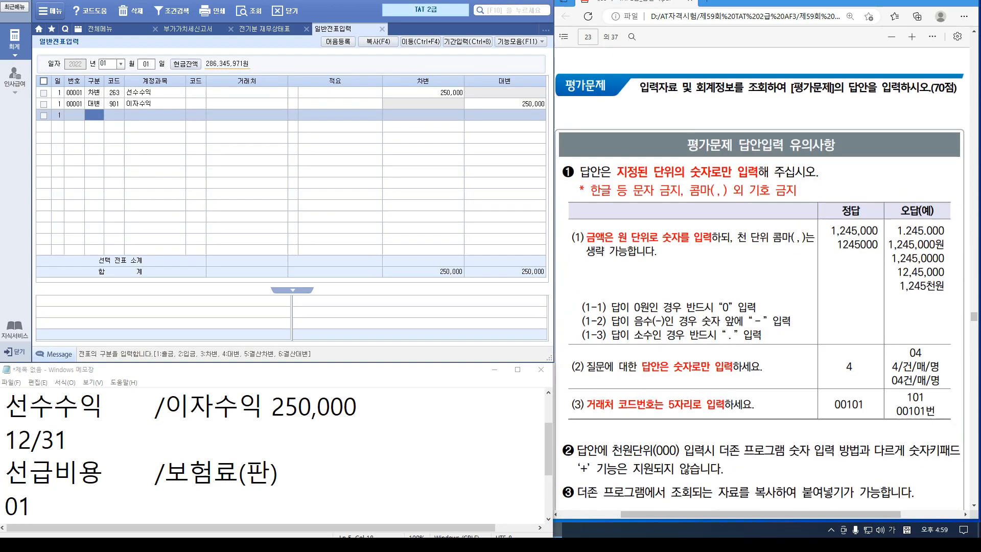
pyautogui.scroll(20, 761, 278)
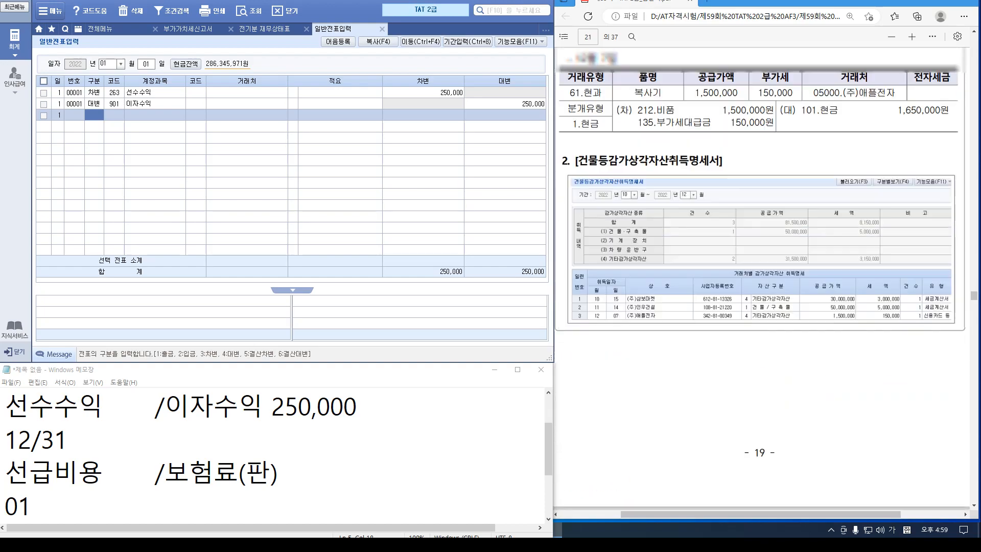
pyautogui.scroll(20, 761, 278)
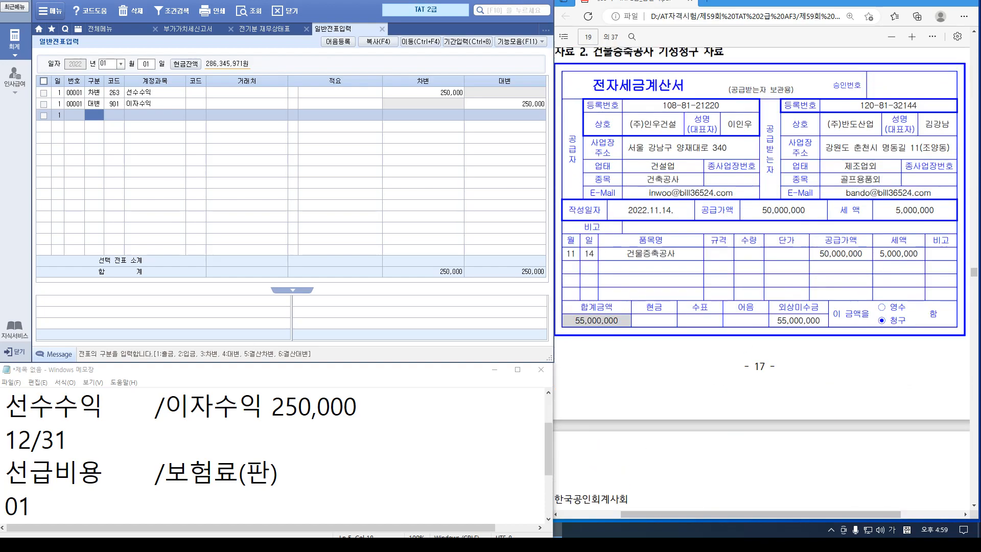
pyautogui.scroll(2, 761, 278)
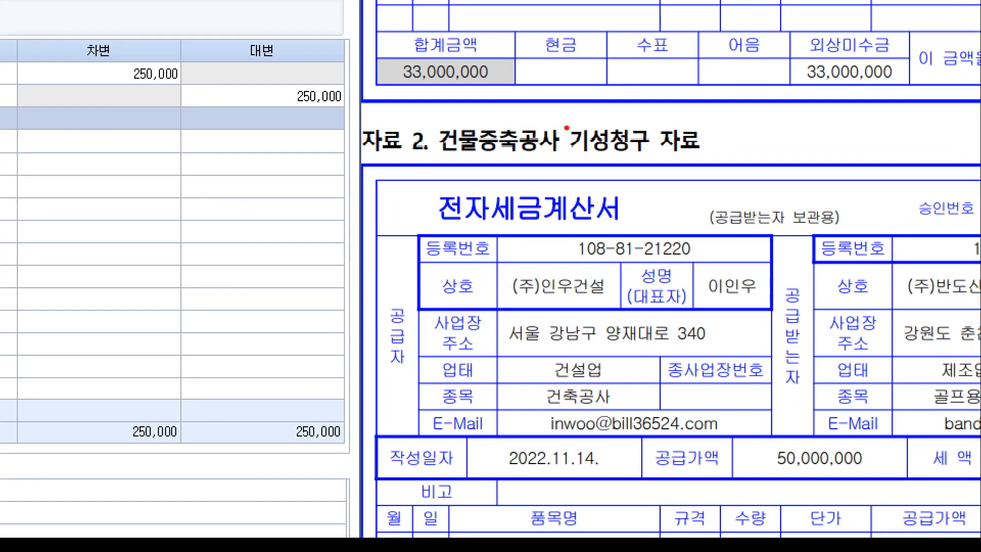
pyautogui.moveTo(610, 120); pyautogui.dragTo(690, 149)
pyautogui.moveTo(562, 105)
pyautogui.mouseDown()
pyautogui.moveTo(595, 78)
pyautogui.moveTo(609, 91)
pyautogui.mouseUp()
pyautogui.click(598, 96)
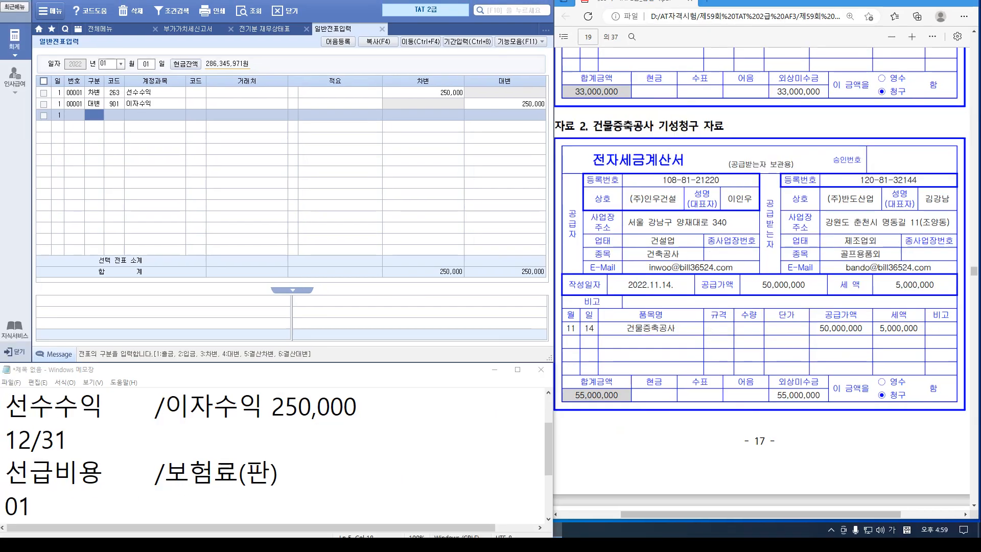
pyautogui.scroll(-5, 761, 280)
pyautogui.scroll(-20, 761, 281)
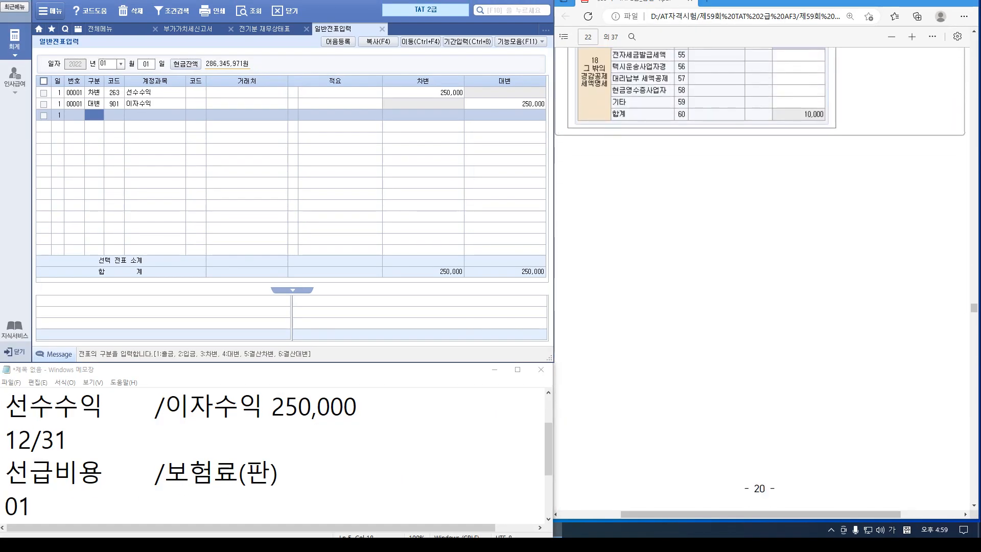
pyautogui.scroll(-15, 761, 281)
pyautogui.scroll(-15, 761, 280)
pyautogui.scroll(-5, 761, 280)
pyautogui.scroll(-7, 761, 281)
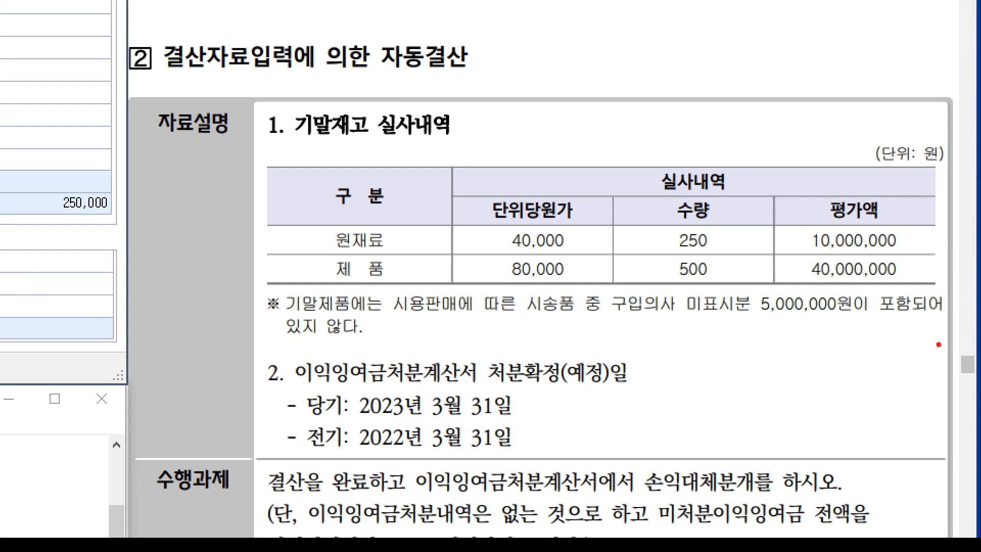
# Note the 40,000,000 finished-goods figure and open 결산자료입력 starting from month 01
pyautogui.moveTo(827, 258); pyautogui.dragTo(789, 276)
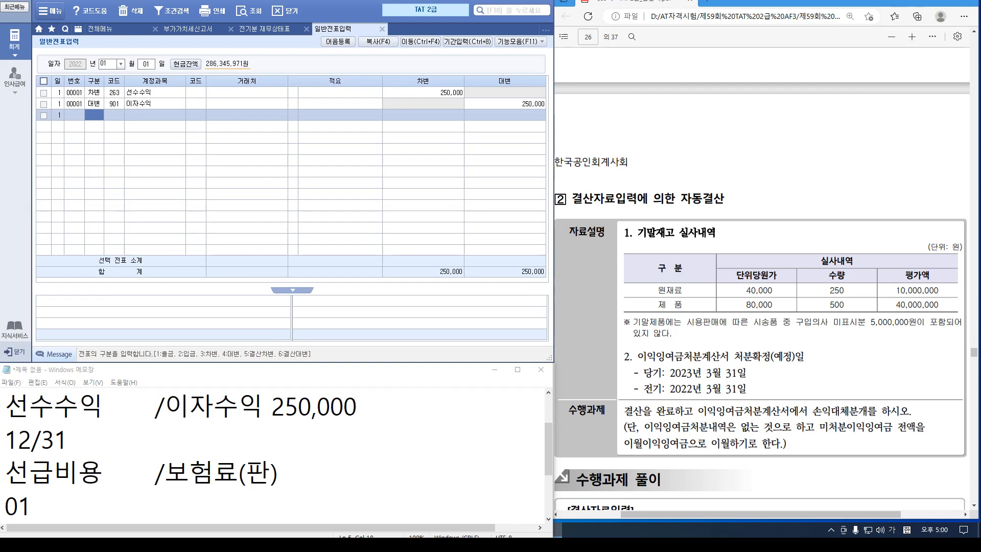
pyautogui.click(108, 63)
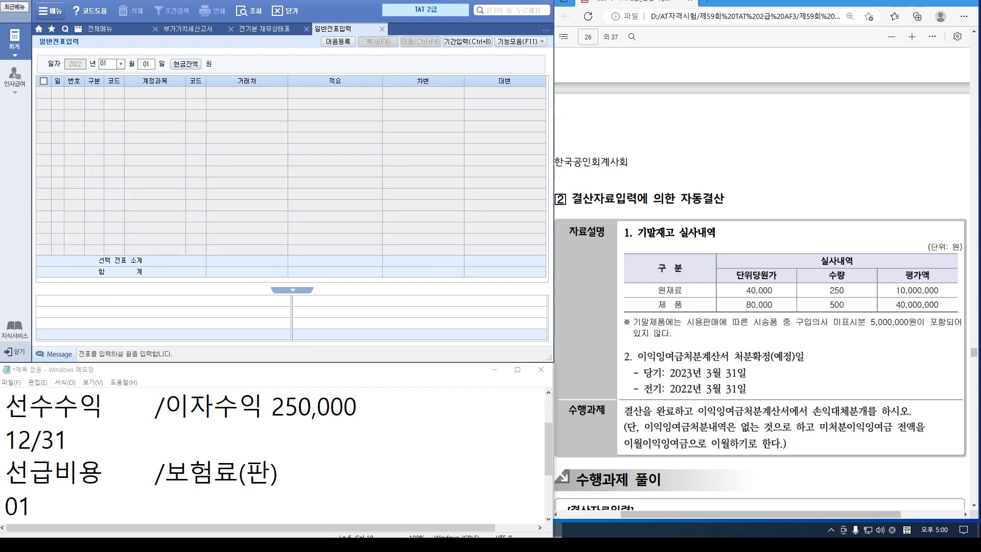
pyautogui.click(100, 29)
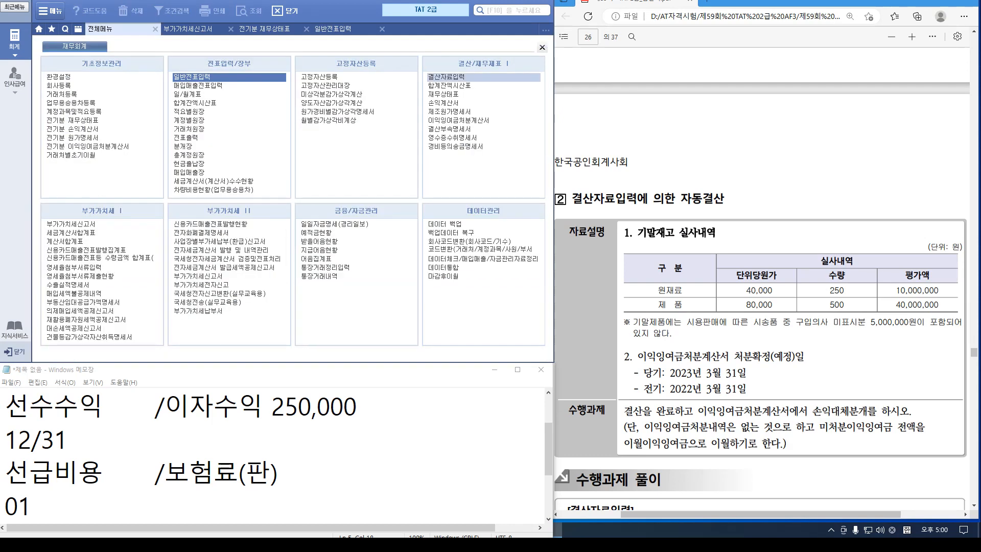
pyautogui.click(445, 77)
pyautogui.write('01')
pyautogui.press('Return')
pyautogui.press('Return')
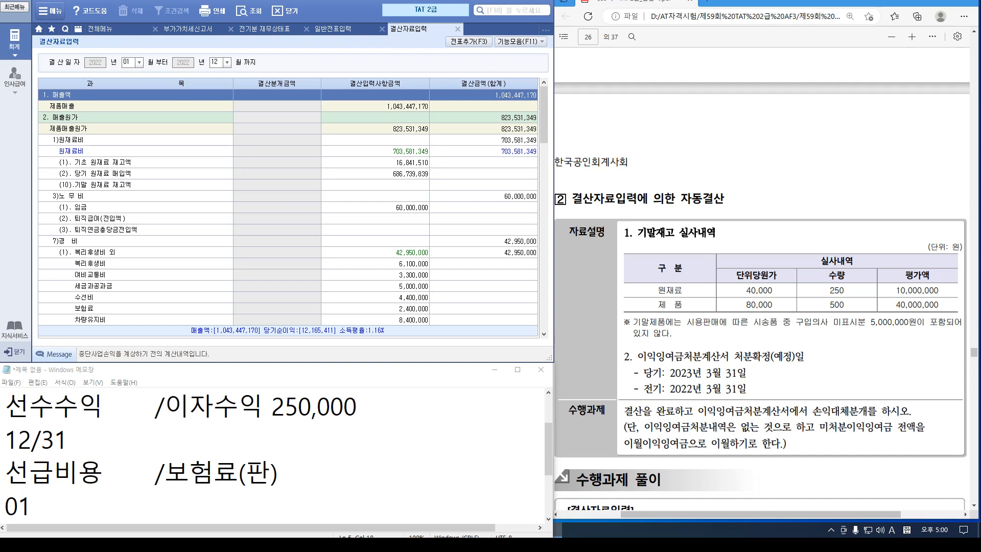
# Enter ending raw materials 10,000,000 and ending finished goods 45,000,000
pyautogui.click(374, 185)
pyautogui.write('10000000')
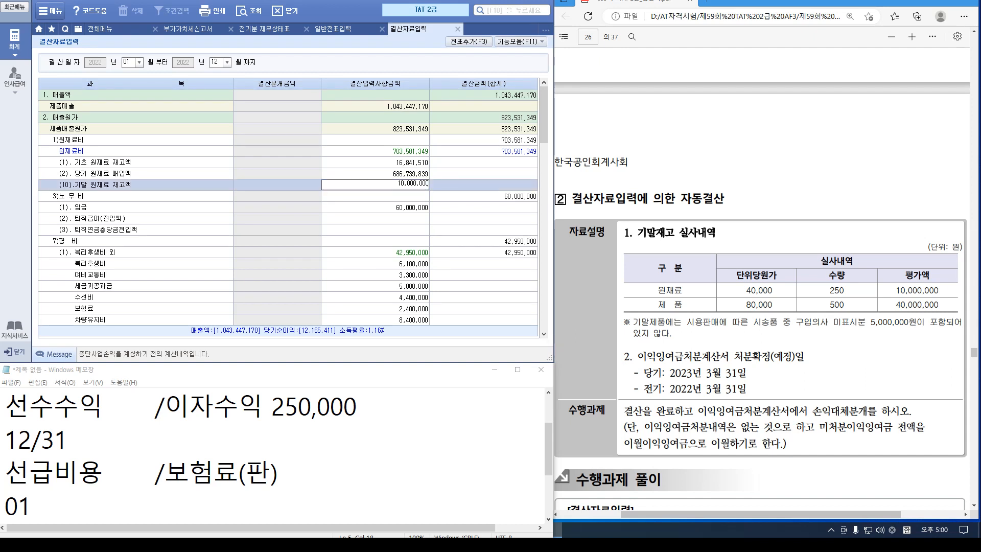
pyautogui.press('Return')
pyautogui.scroll(-6, 288, 207)
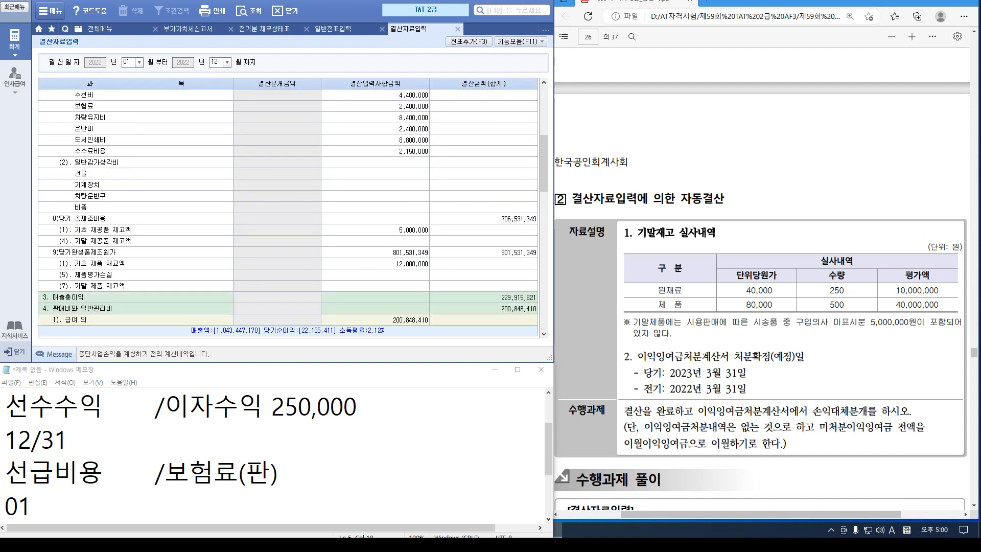
pyautogui.click(375, 286)
pyautogui.write('4')
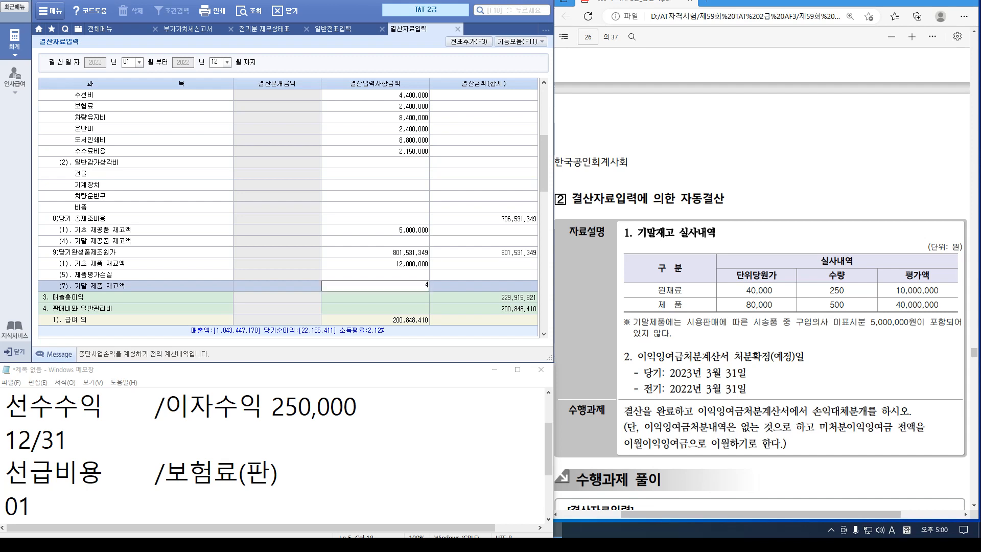
pyautogui.write('5,000,000')
pyautogui.press('Return')
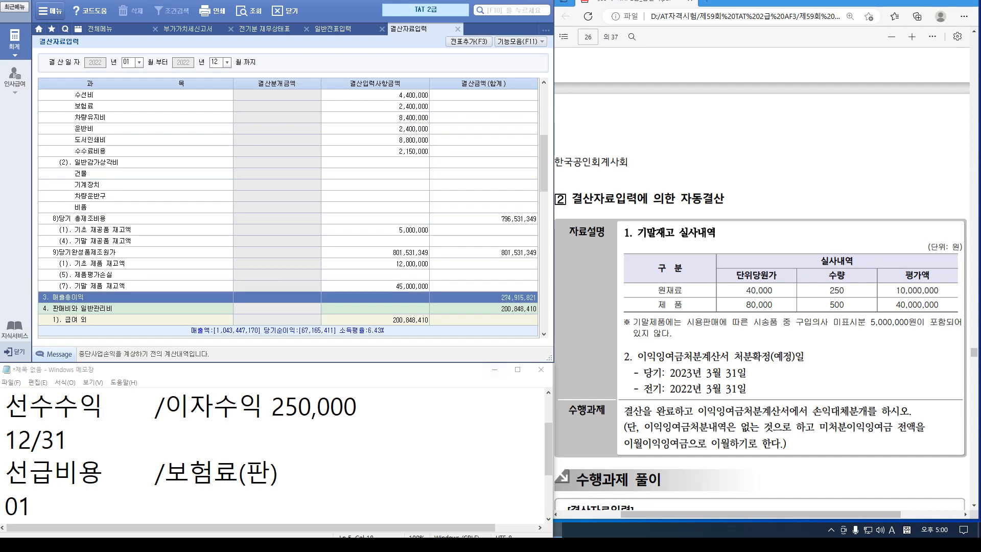
pyautogui.scroll(-5, 760, 281)
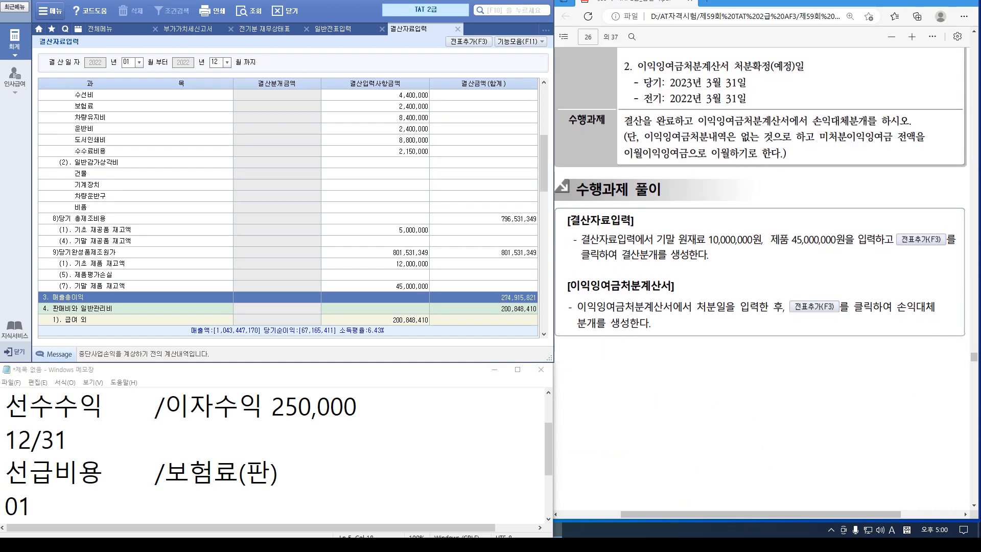
pyautogui.scroll(4, 761, 281)
# Post the closing entries to the general journal with F3 (전표추가)
pyautogui.press('F3')
pyautogui.press('Return')
pyautogui.press('Return')
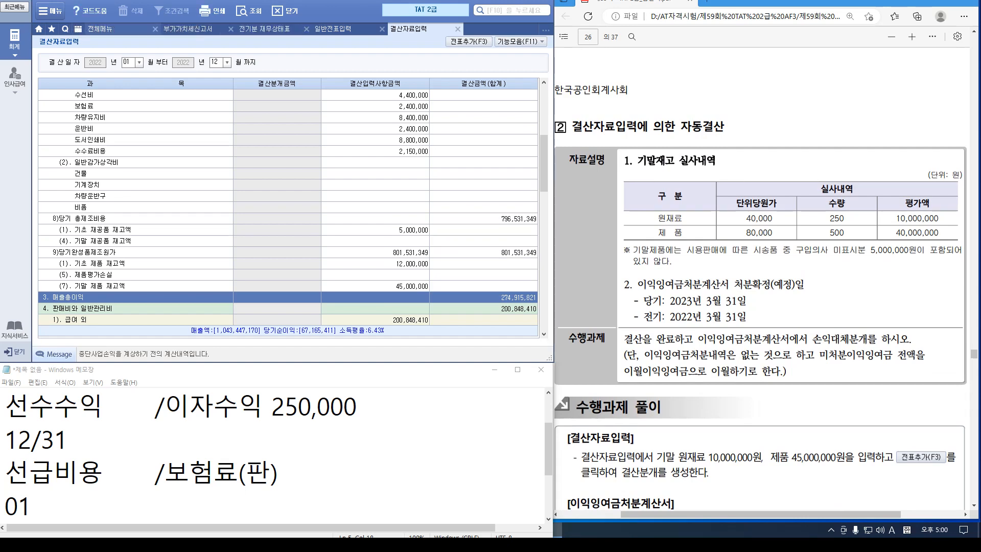
pyautogui.click(77, 29)
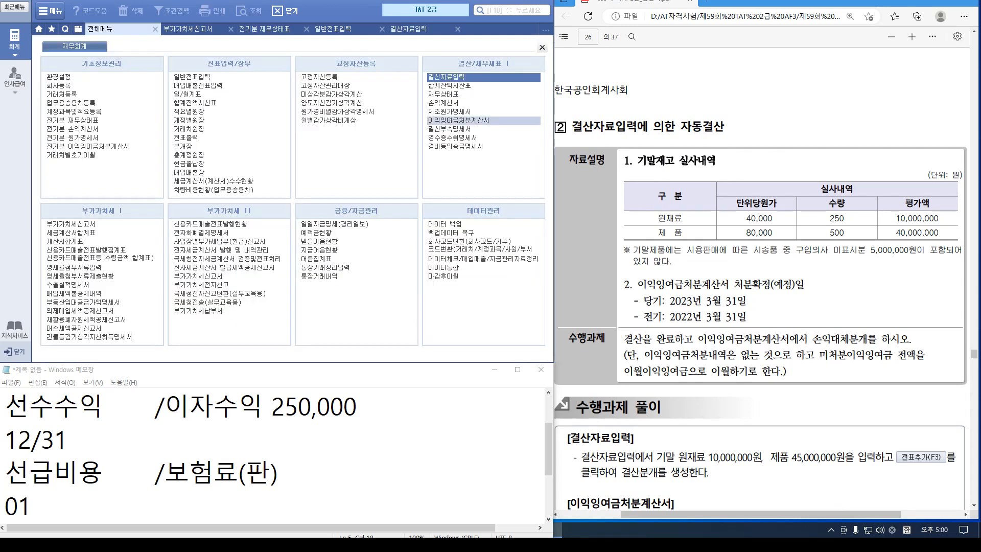
# Open 이익잉여금처분계산서 with saved data and load the income statement through month 12
pyautogui.click(458, 120)
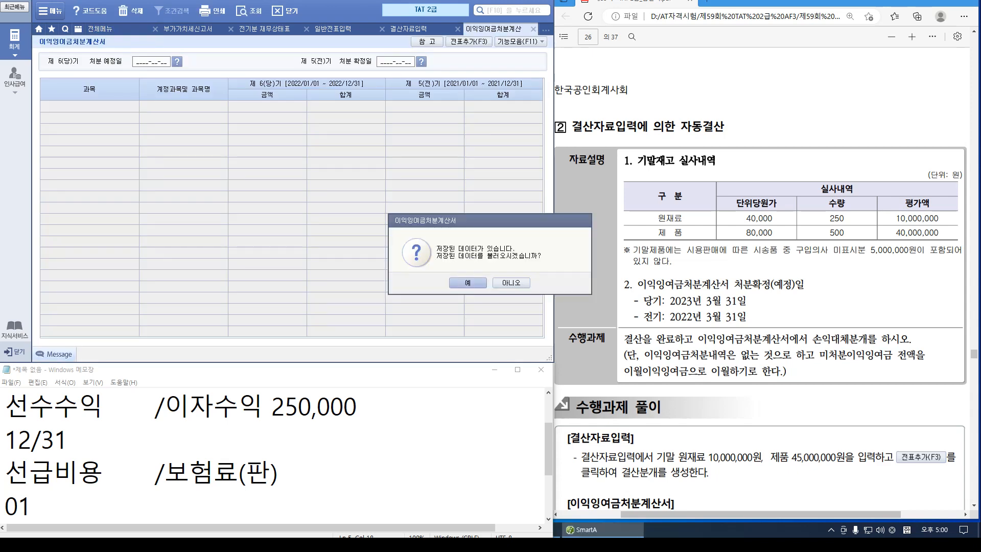
pyautogui.press('Return')
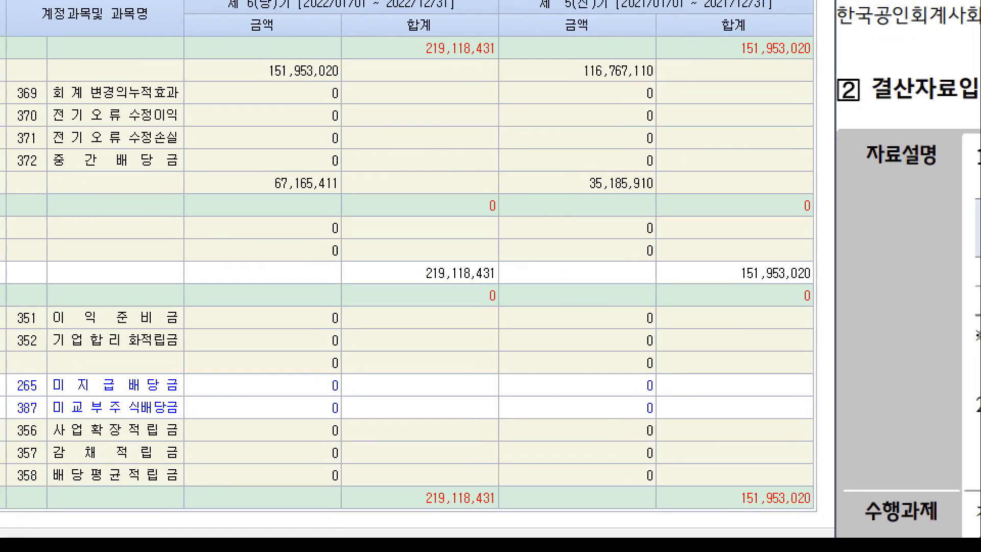
pyautogui.moveTo(263, 161); pyautogui.dragTo(330, 184)
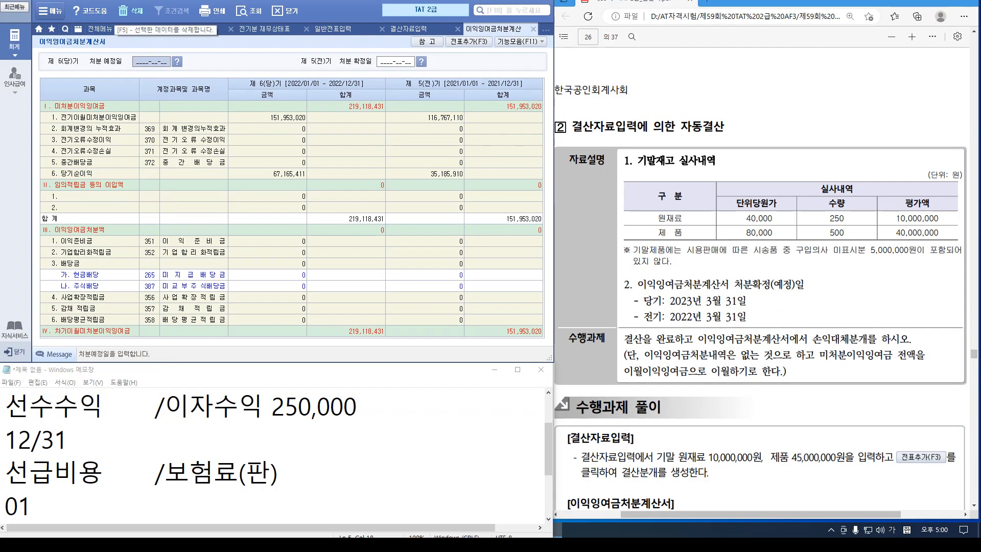
pyautogui.click(102, 29)
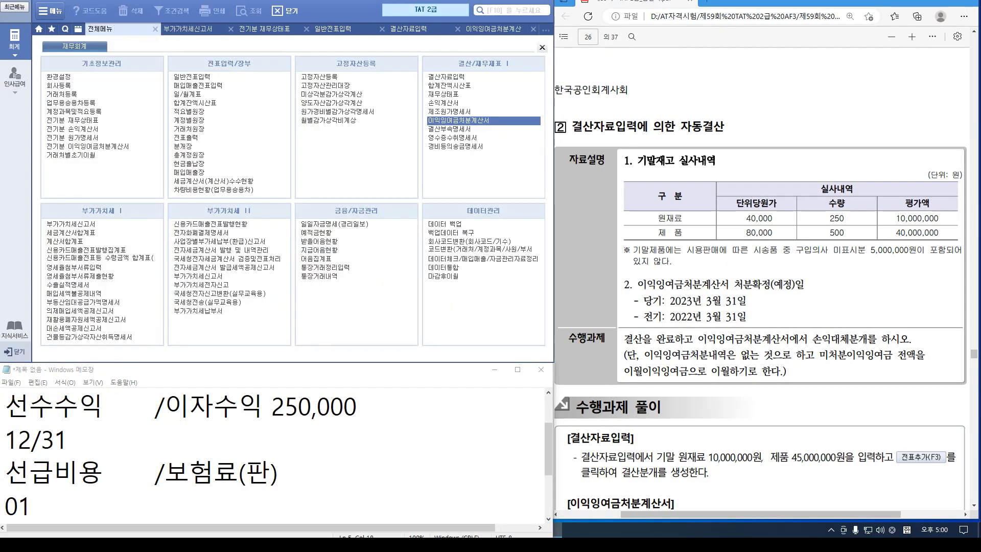
pyautogui.click(443, 102)
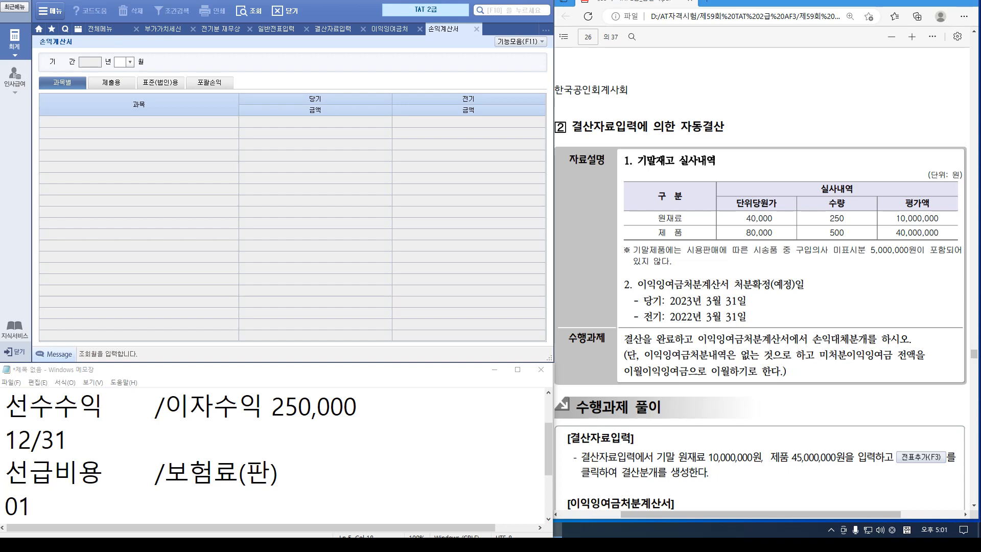
pyautogui.write('12')
pyautogui.press('Return')
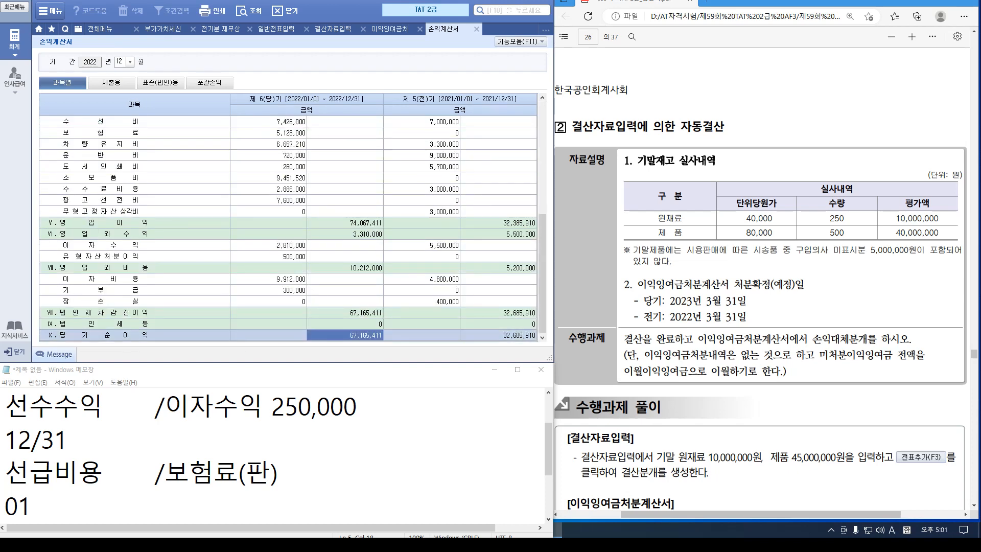
# Enter disposal dates 2023-03-31 and 2022-03-31 and add the 5 closing vouchers
pyautogui.click(390, 30)
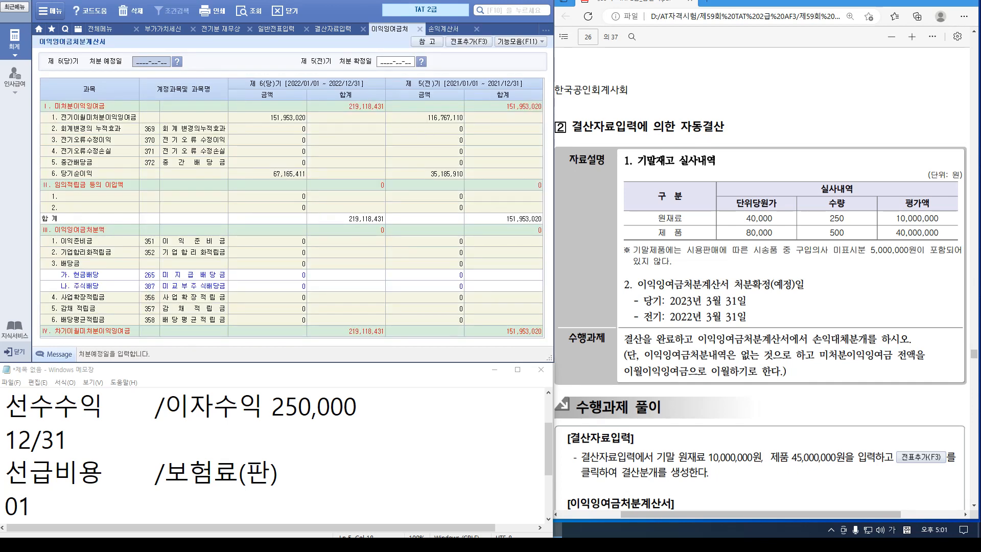
pyautogui.write('20230331')
pyautogui.press('Return')
pyautogui.write('2022-03-31')
pyautogui.press('Return')
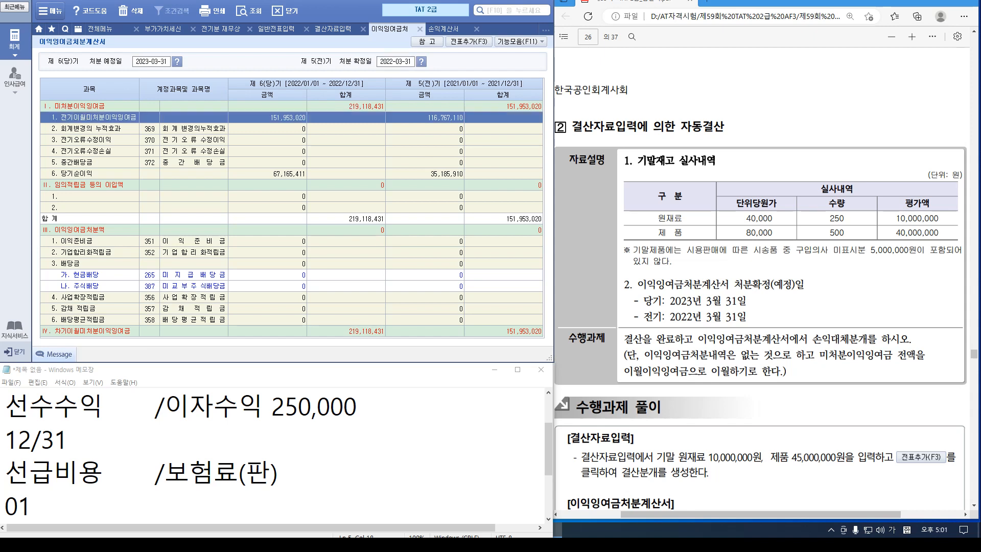
pyautogui.press('F3')
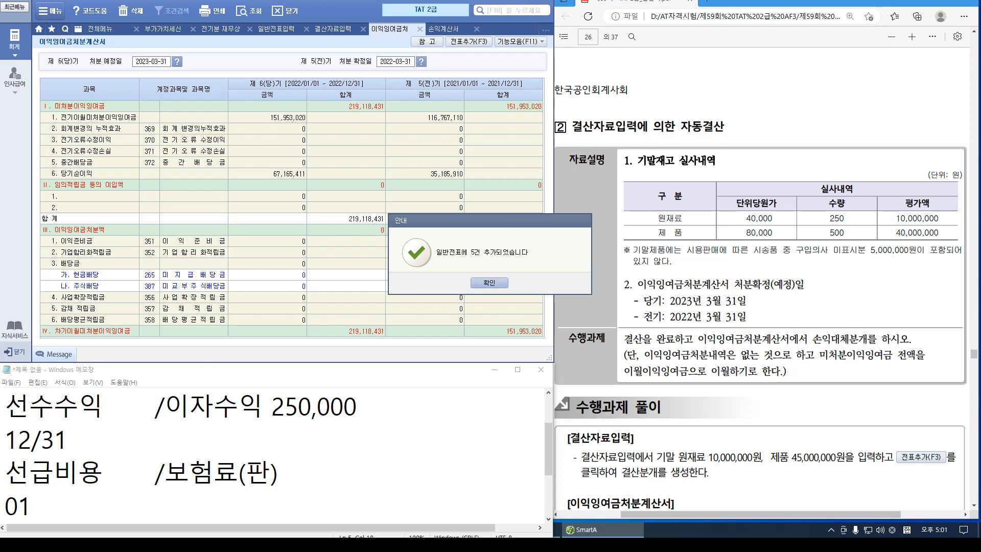
pyautogui.press('Return')
pyautogui.scroll(-10, 761, 281)
pyautogui.scroll(-3, 761, 281)
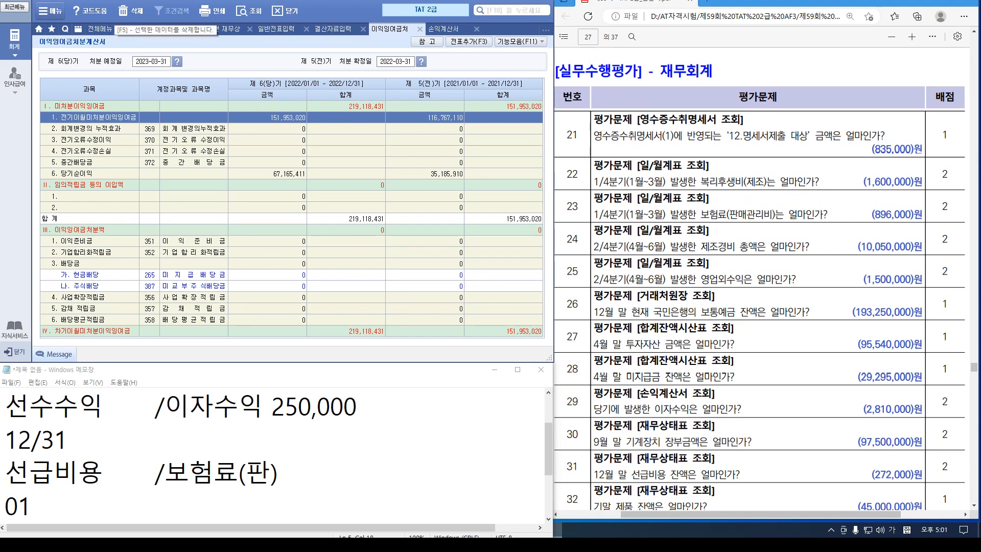
# Close the finished statement, closing-data, journal, balance sheet and VAT return screens
pyautogui.click(476, 28)
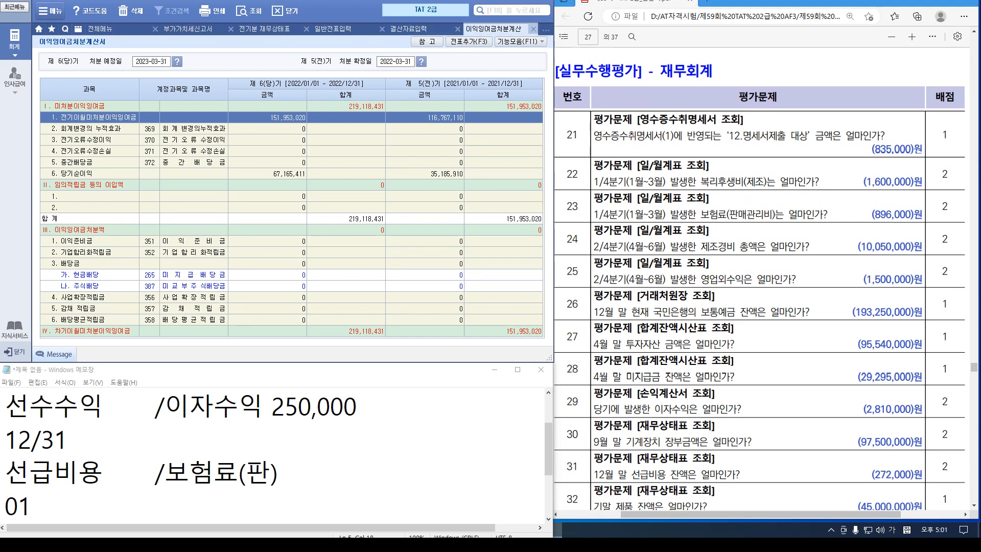
pyautogui.click(533, 29)
pyautogui.click(457, 29)
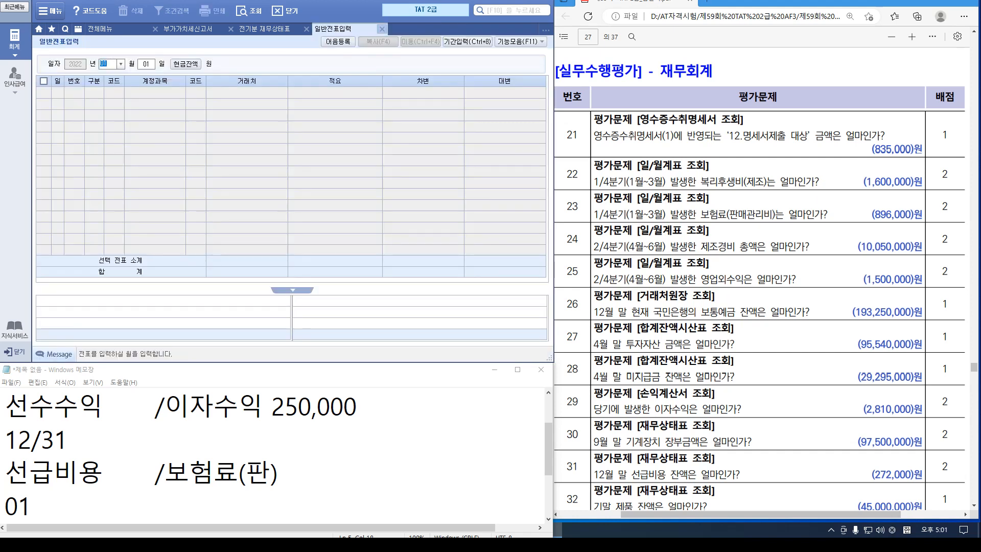
pyautogui.click(381, 28)
pyautogui.click(306, 28)
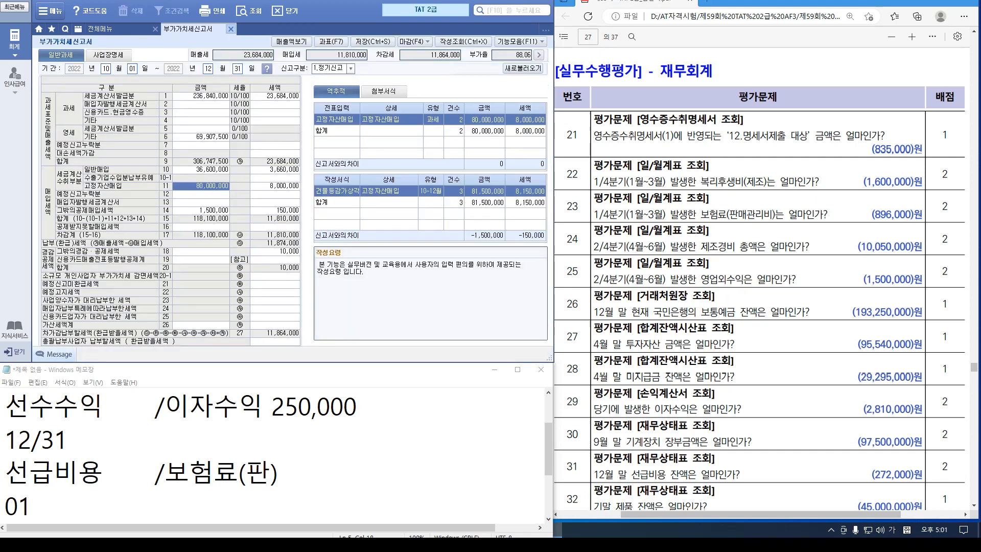
pyautogui.click(231, 29)
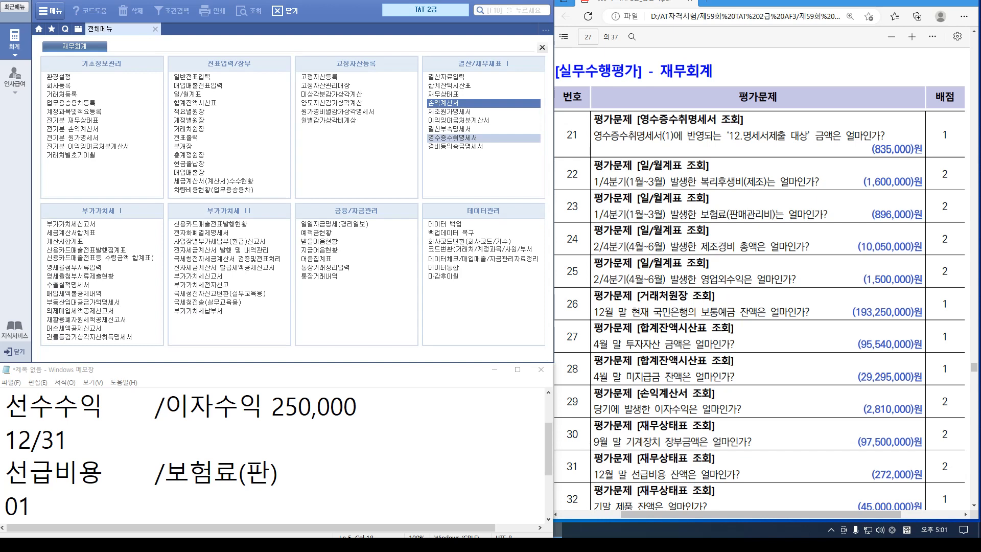
# Read 835,000 subject to submission in 영수증수취명세서(1), then close it
pyautogui.click(452, 137)
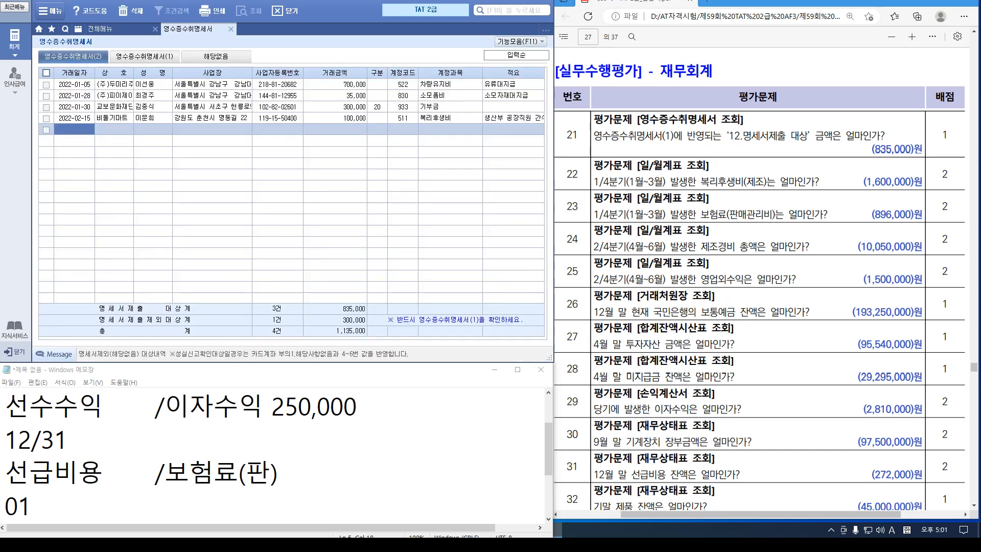
pyautogui.click(144, 57)
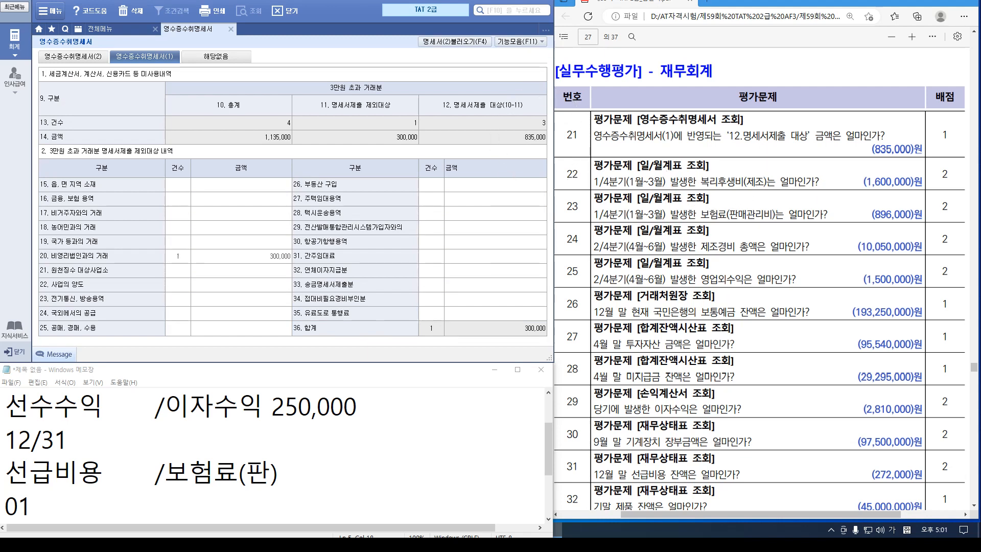
pyautogui.click(231, 29)
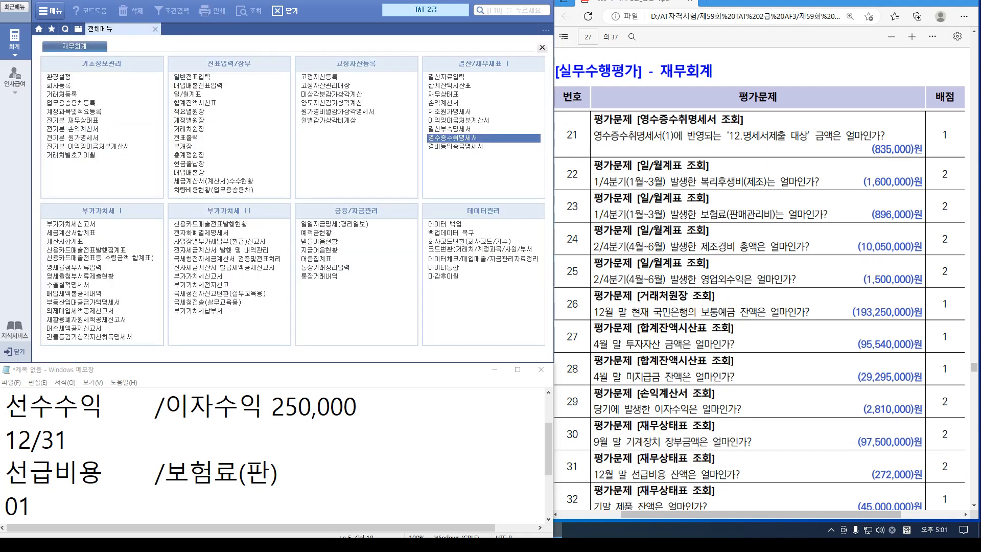
# In the monthly 일/월계표 view, examine the welfare and insurance expense rows
pyautogui.click(187, 94)
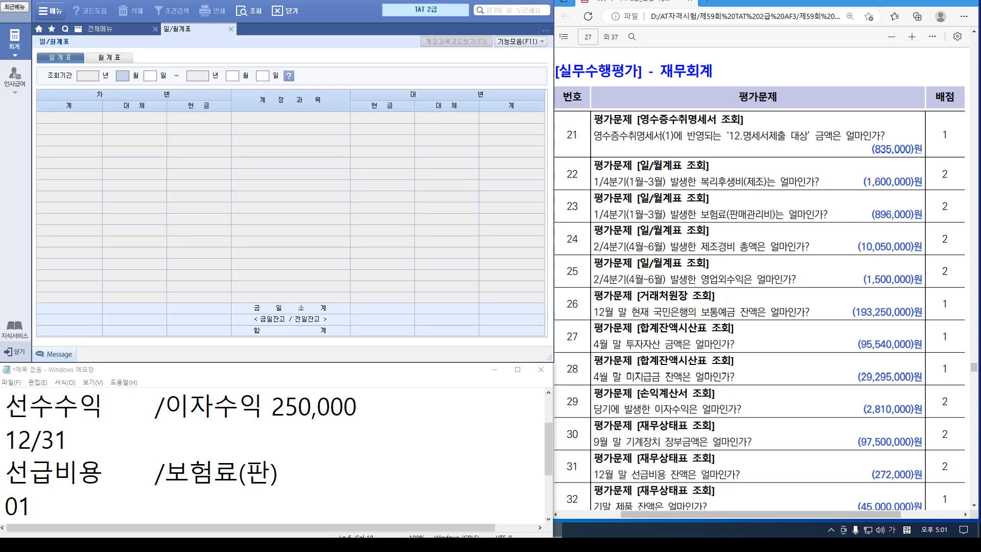
pyautogui.click(109, 57)
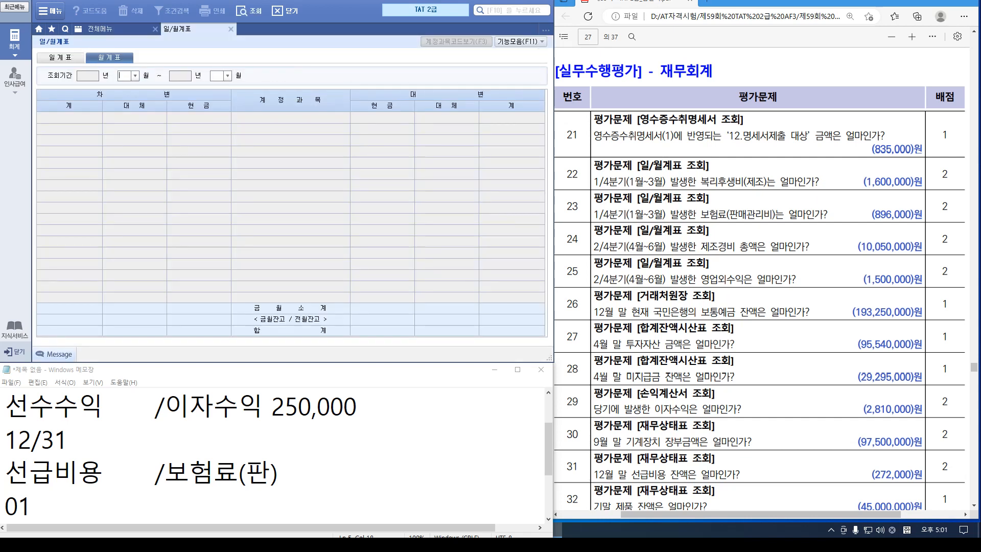
pyautogui.write('0103')
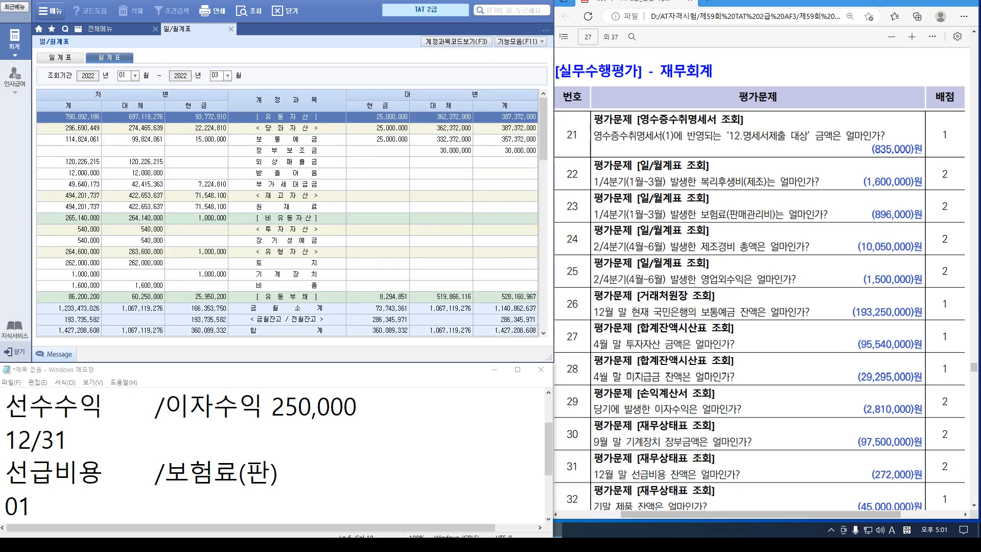
pyautogui.scroll(-5, 287, 204)
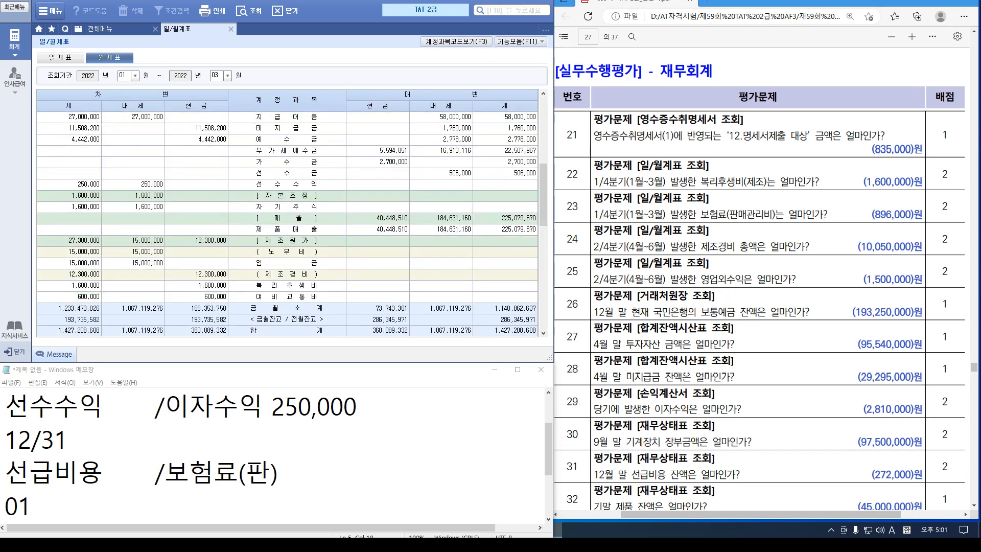
pyautogui.click(287, 284)
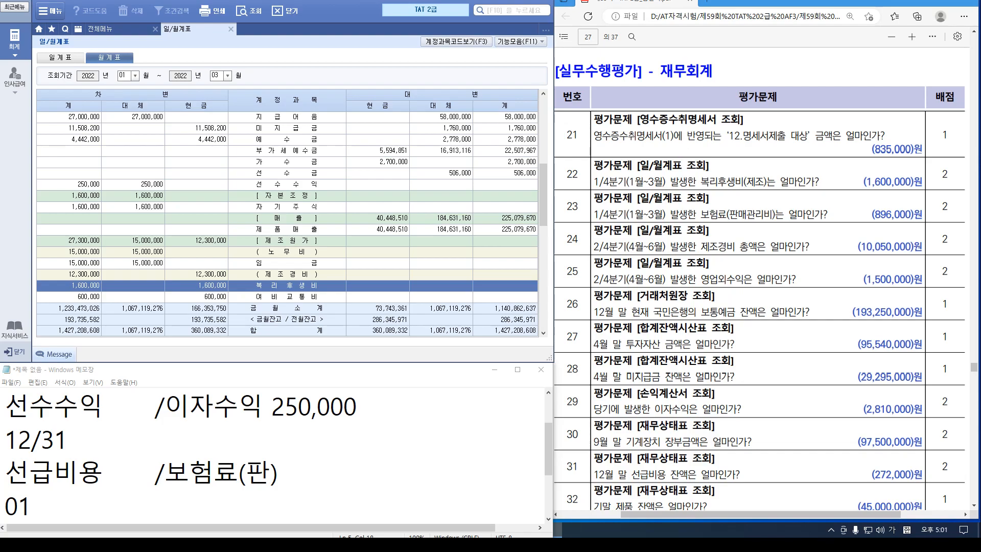
pyautogui.hotkey('ctrl', '1')
pyautogui.click(56, 285)
pyautogui.moveTo(52, 263)
pyautogui.mouseDown()
pyautogui.moveTo(250, 345)
pyautogui.moveTo(234, 300)
pyautogui.mouseUp()
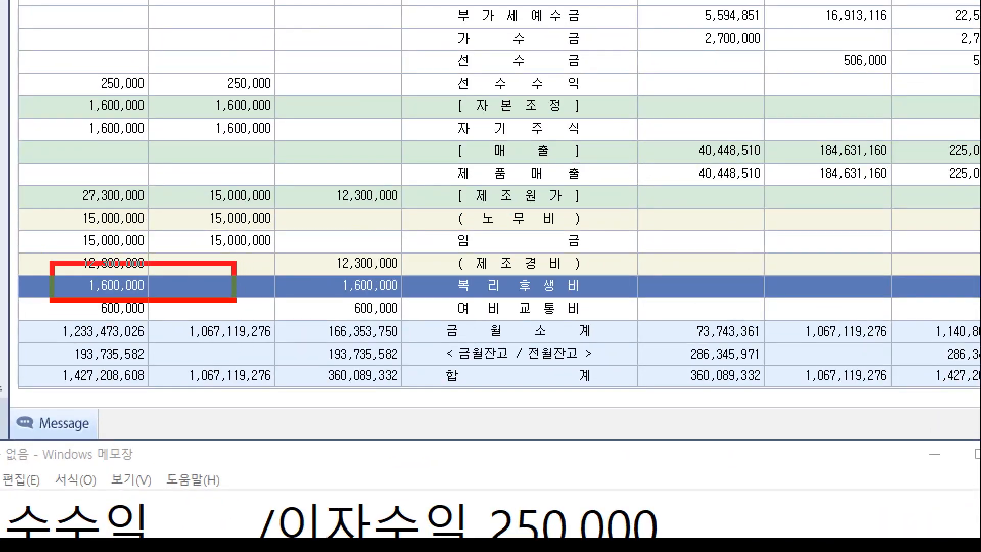
pyautogui.press('Escape')
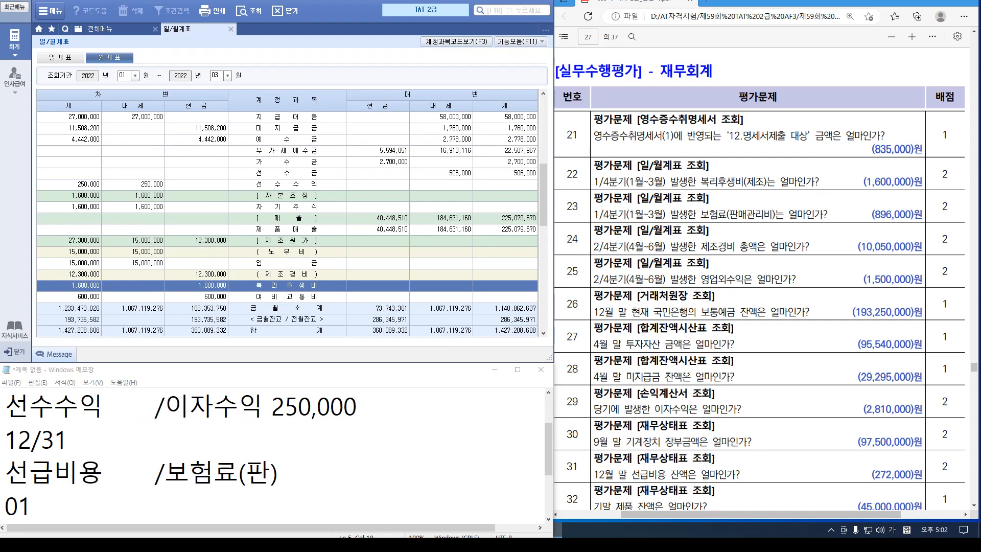
pyautogui.scroll(-5, 287, 210)
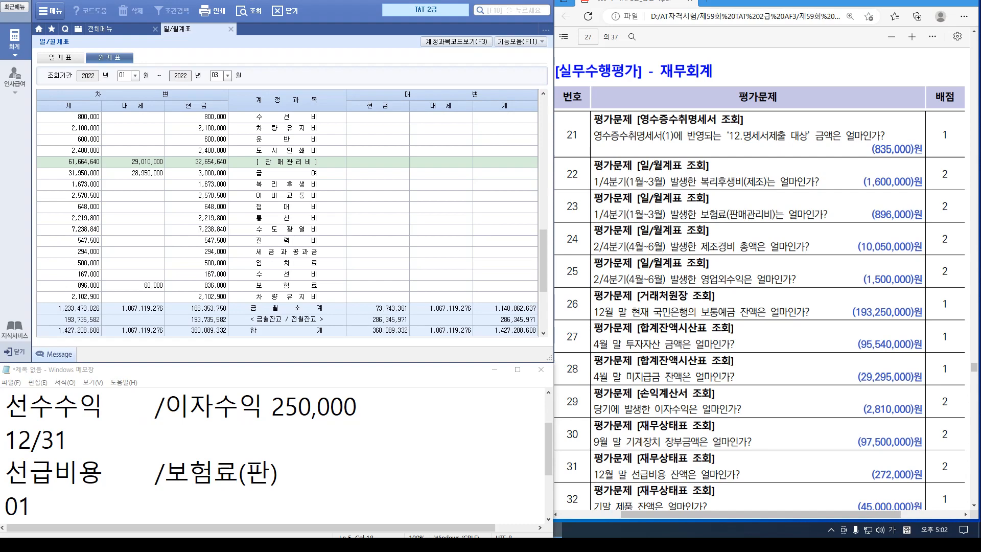
pyautogui.click(286, 285)
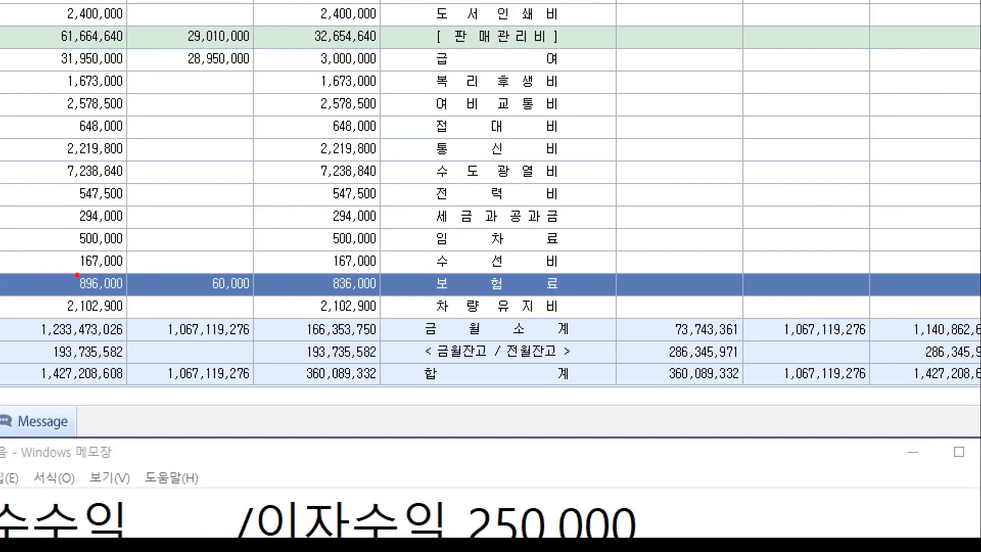
pyautogui.moveTo(69, 278); pyautogui.dragTo(111, 296)
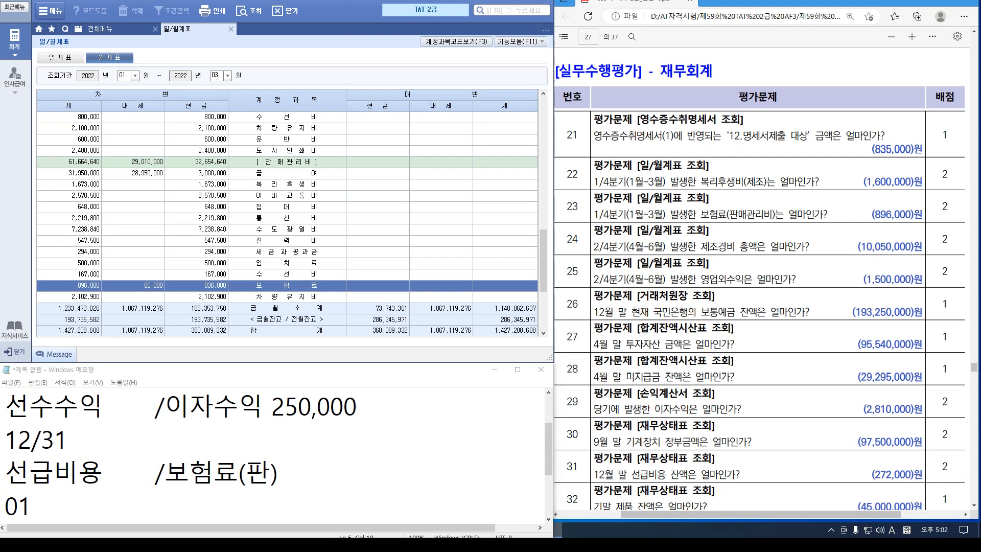
# Switch to April–June, read manufacturing expenses 10,050,000 and non-operating income 1,500,000, then close
pyautogui.click(135, 75)
pyautogui.click(122, 108)
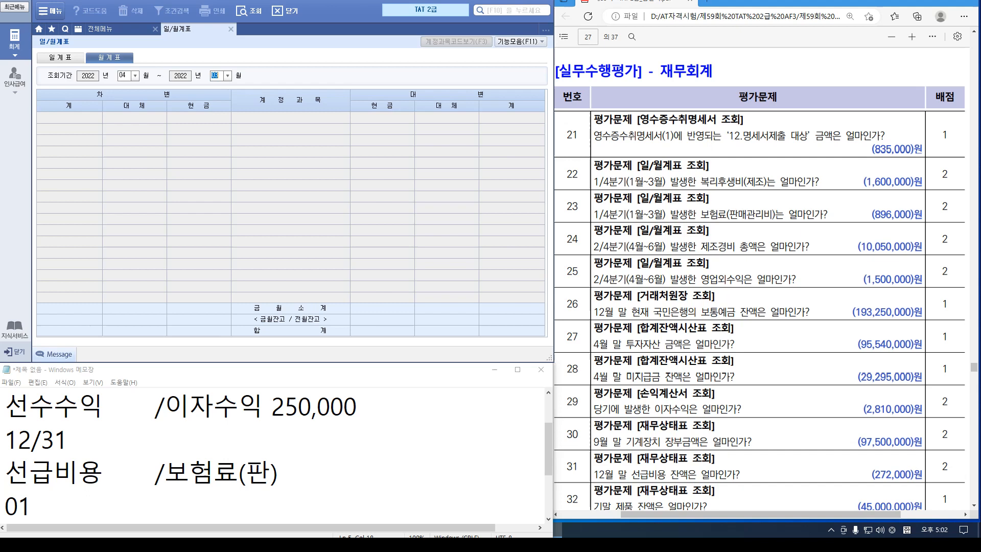
pyautogui.write('06')
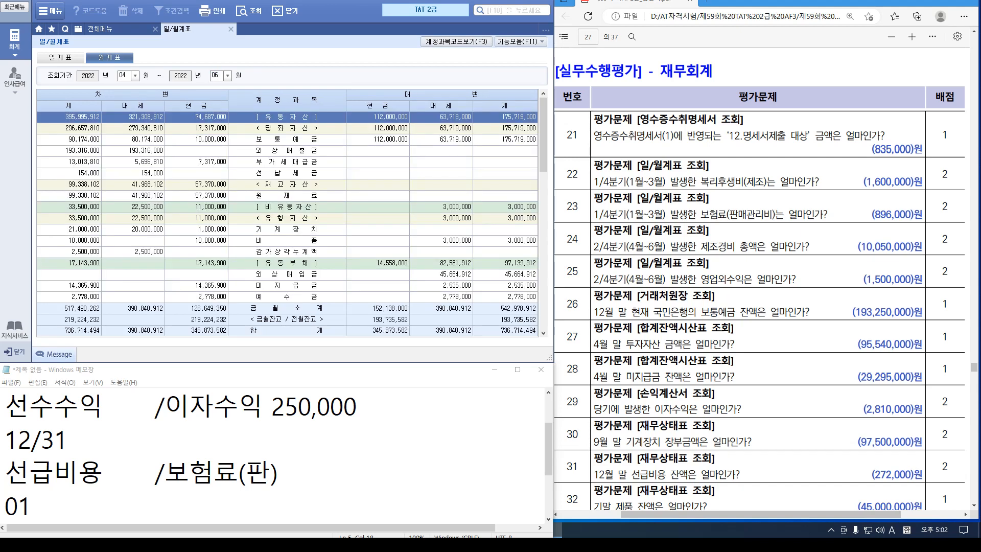
pyautogui.scroll(-10, 286, 205)
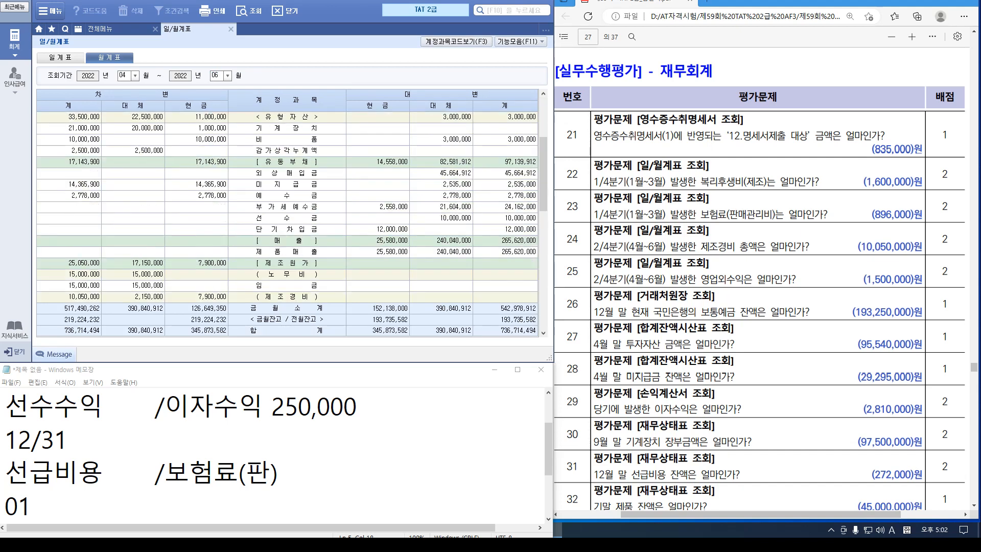
pyautogui.scroll(3, 286, 209)
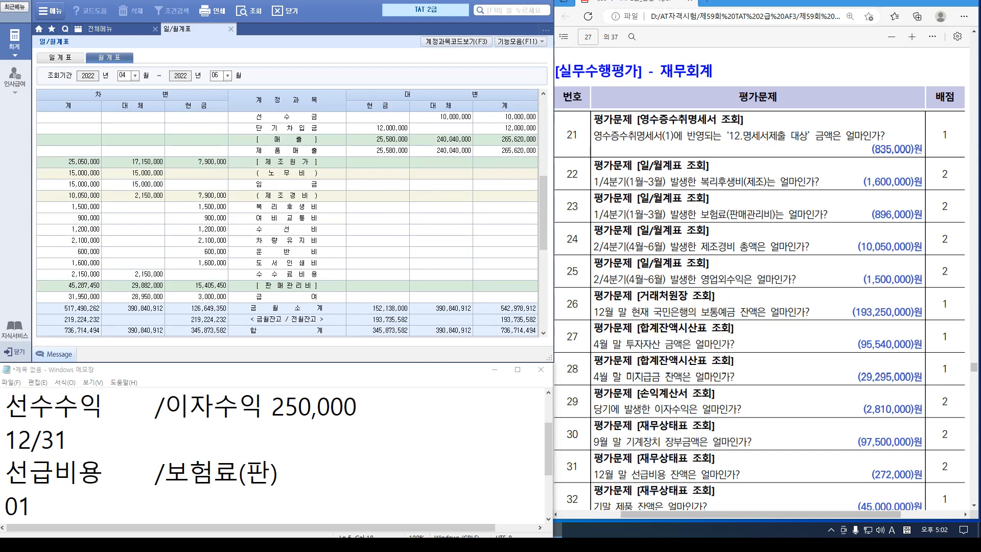
pyautogui.click(71, 197)
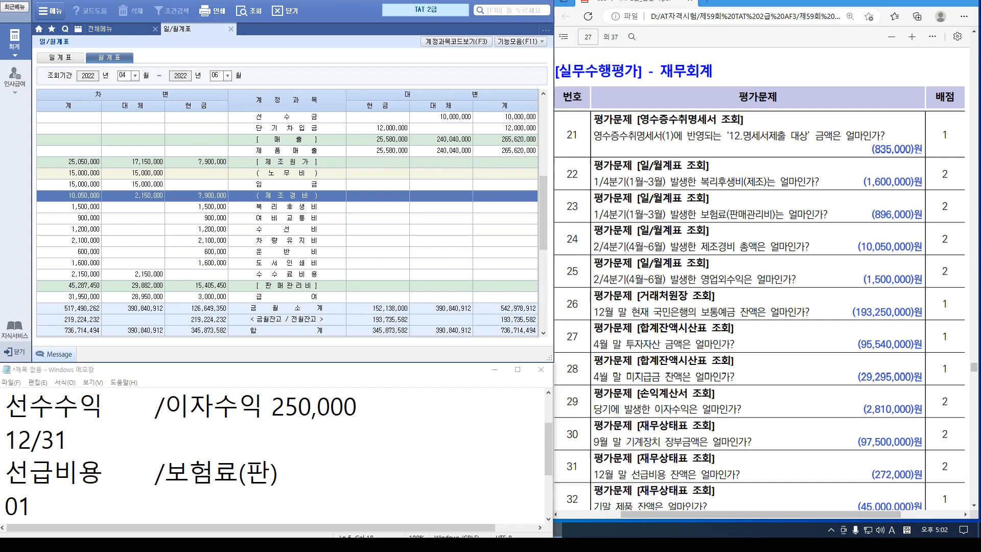
pyautogui.scroll(-6, 286, 205)
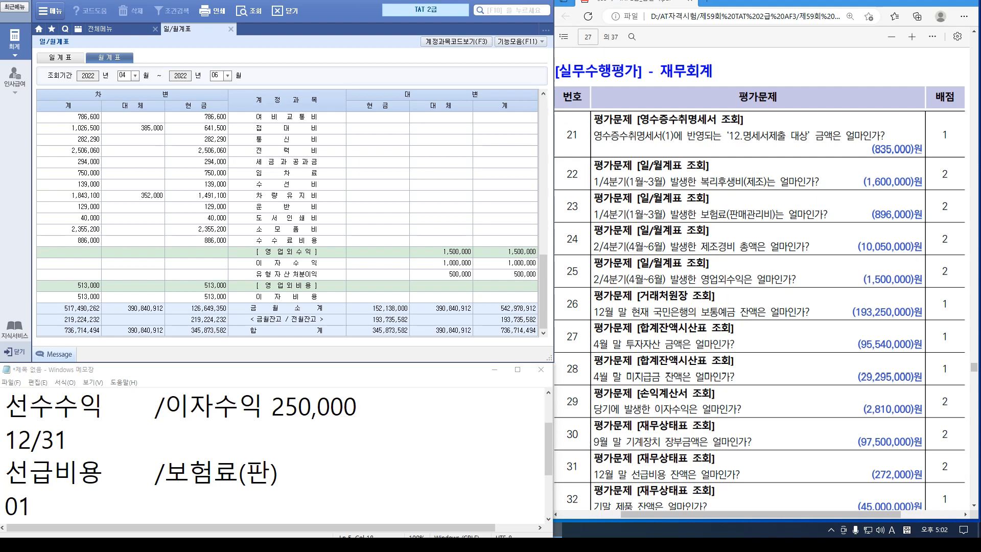
pyautogui.click(231, 29)
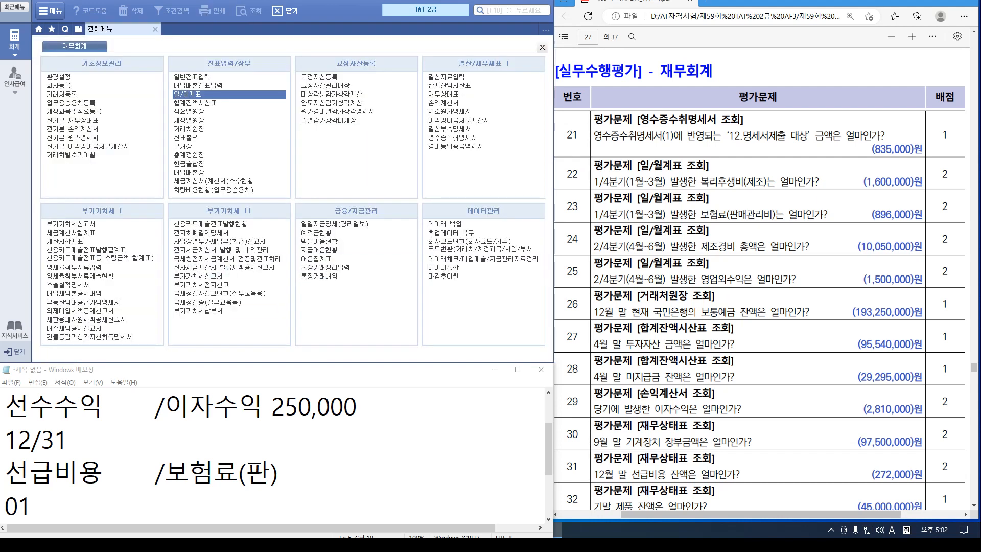
# Query the 2022 거래처원장 for account 103 and check 국민은행(보통)'s 192,150,000 balance
pyautogui.click(230, 129)
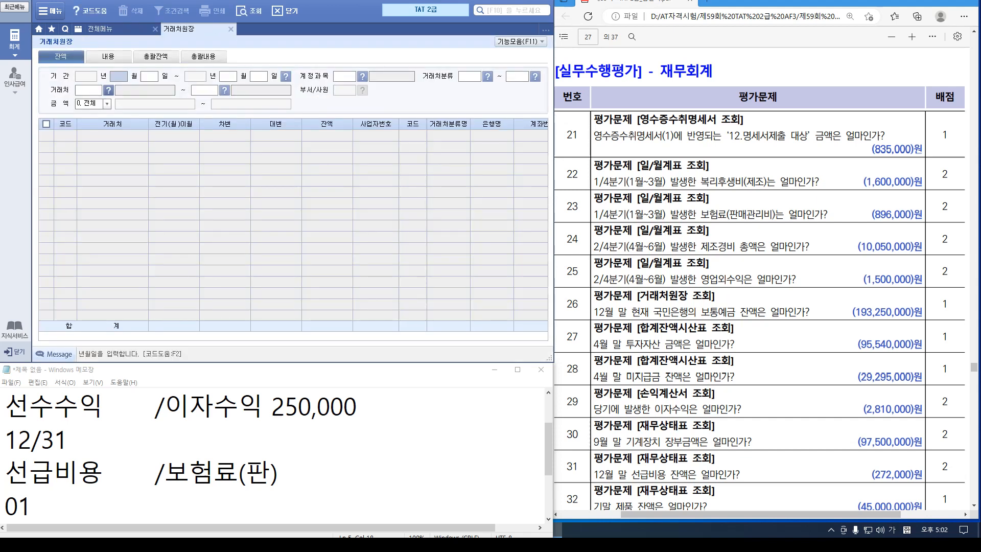
pyautogui.press('Return')
pyautogui.press('Return')
pyautogui.press('Return')
pyautogui.press('Return')
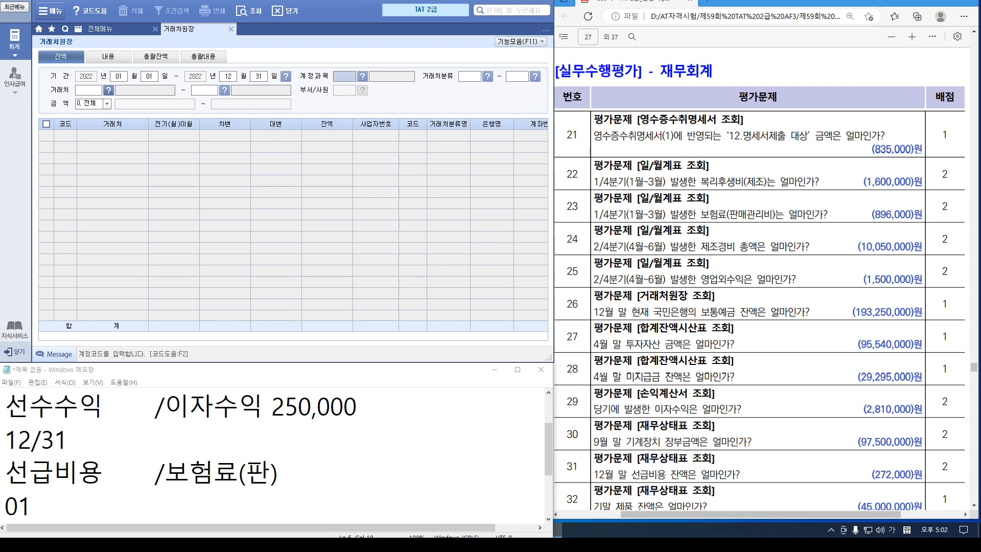
pyautogui.write('103')
pyautogui.press('Return')
pyautogui.press('Return')
pyautogui.press('Return')
pyautogui.press('Return')
pyautogui.press('Return')
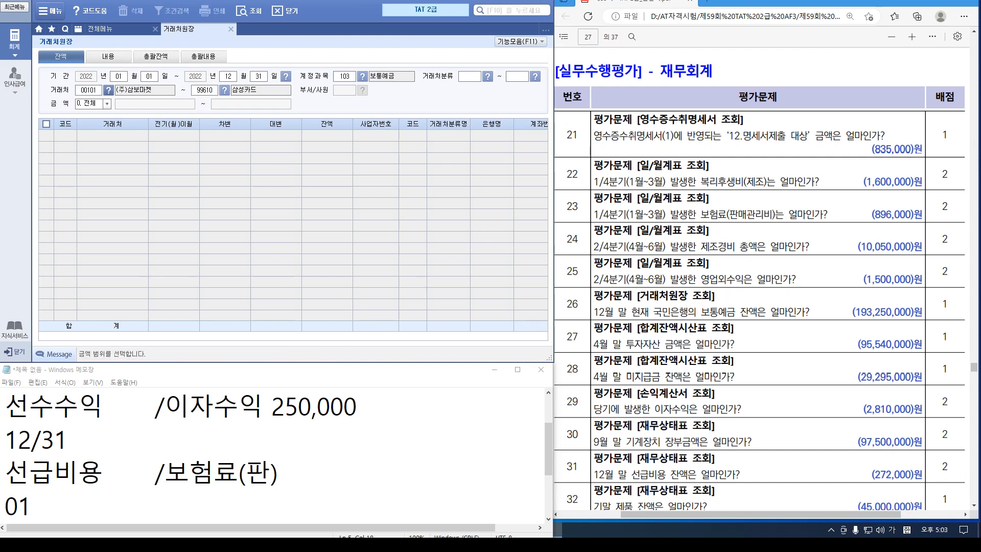
pyautogui.press('Return')
pyautogui.click(112, 147)
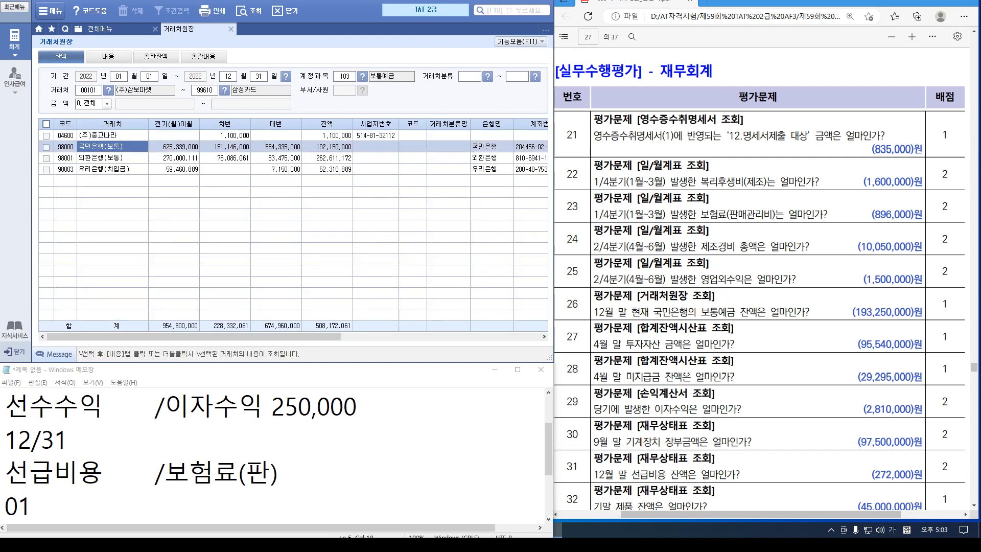
pyautogui.click(327, 146)
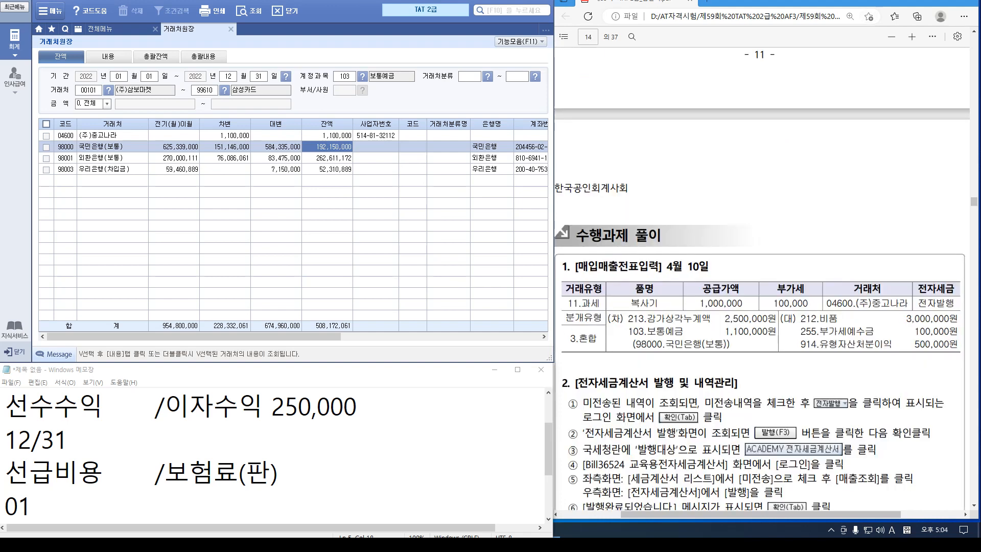
# Open the April 10 copier sale voucher in 매입매출전표입력
pyautogui.scroll(10, 761, 278)
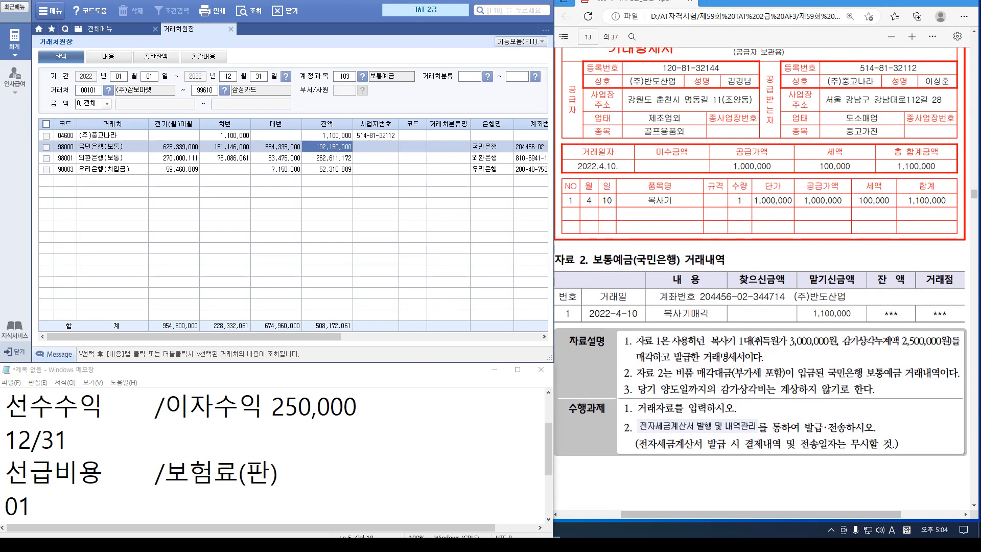
pyautogui.scroll(3, 760, 271)
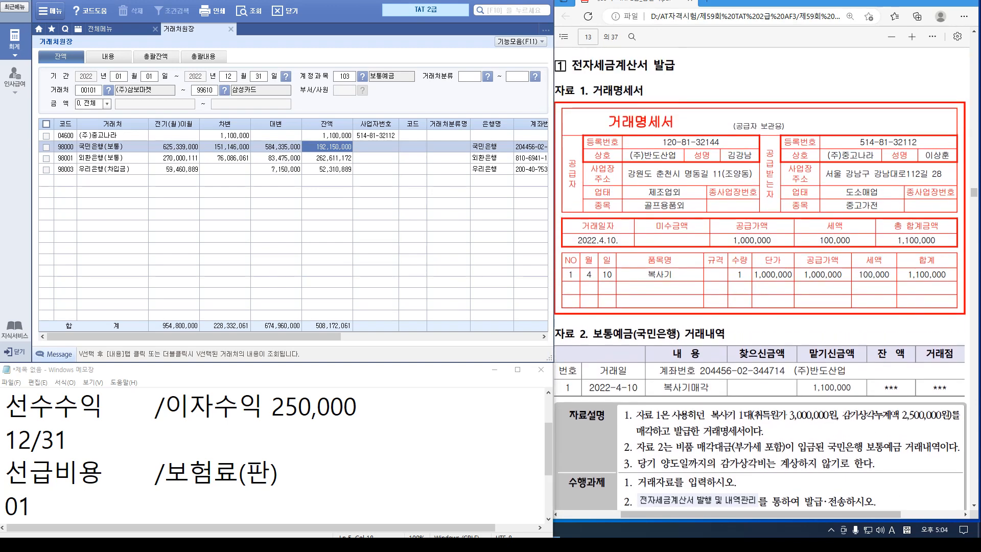
pyautogui.click(100, 28)
pyautogui.click(192, 85)
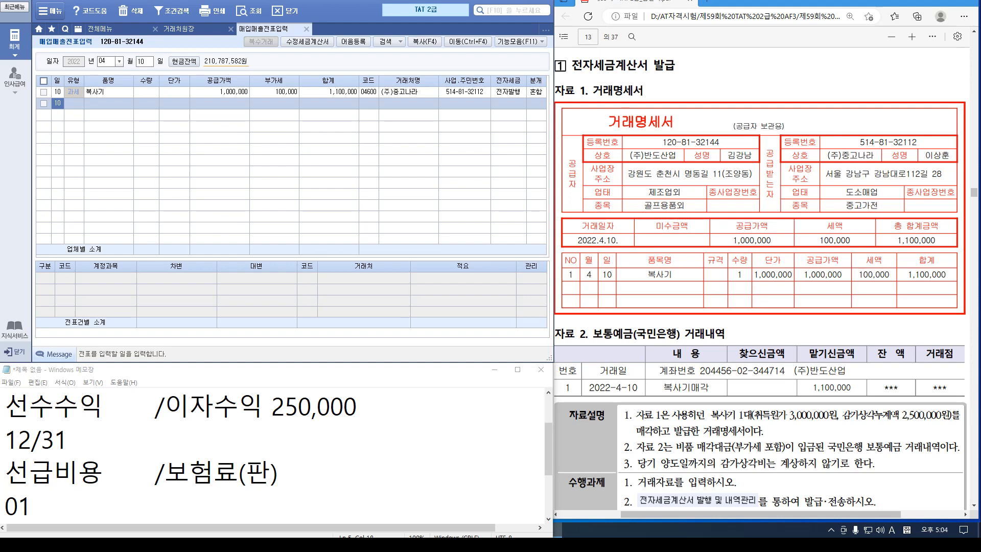
pyautogui.click(146, 92)
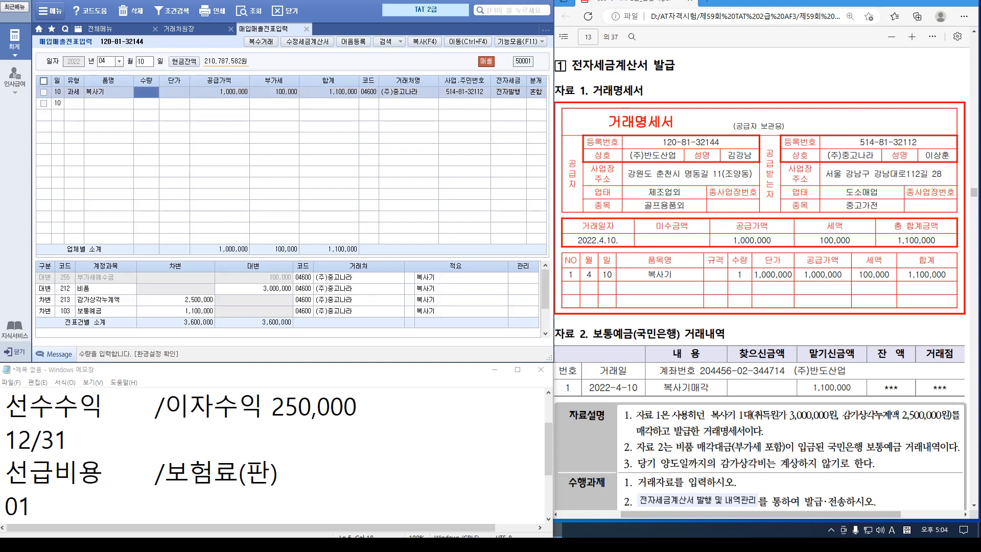
# Set the 보통예금 line's customer to 국민은행(보통) and return to the customer ledger
pyautogui.click(303, 310)
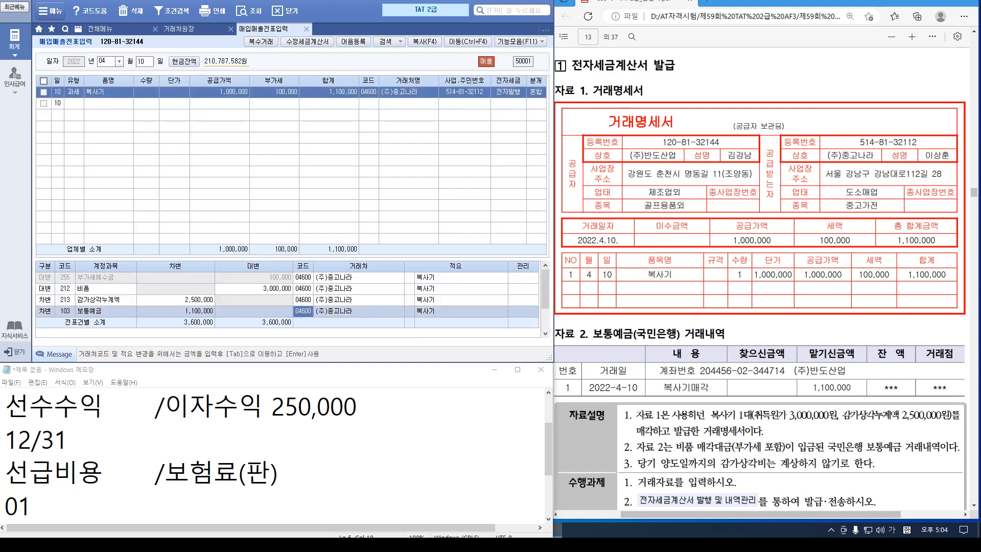
pyautogui.write('국민')
pyautogui.press('Return')
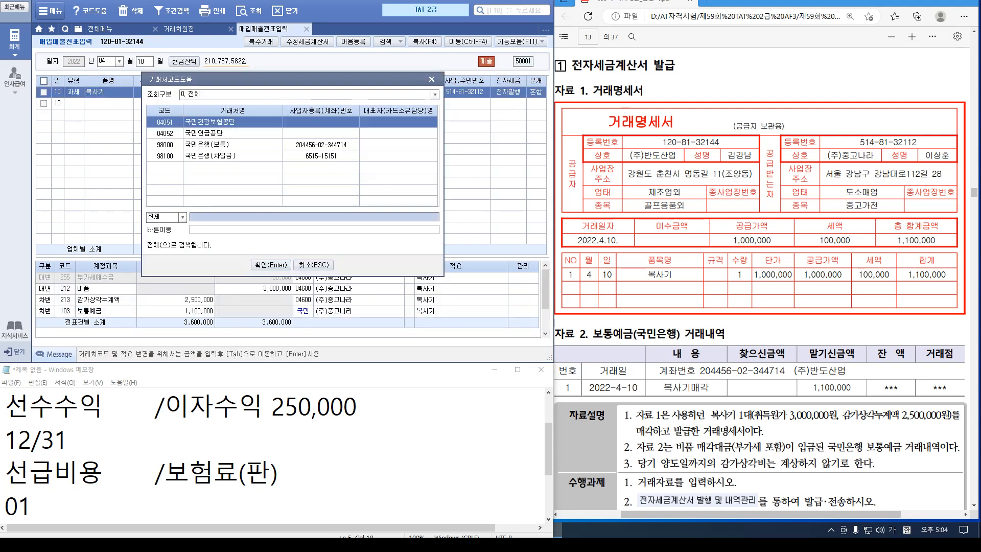
pyautogui.click(232, 145)
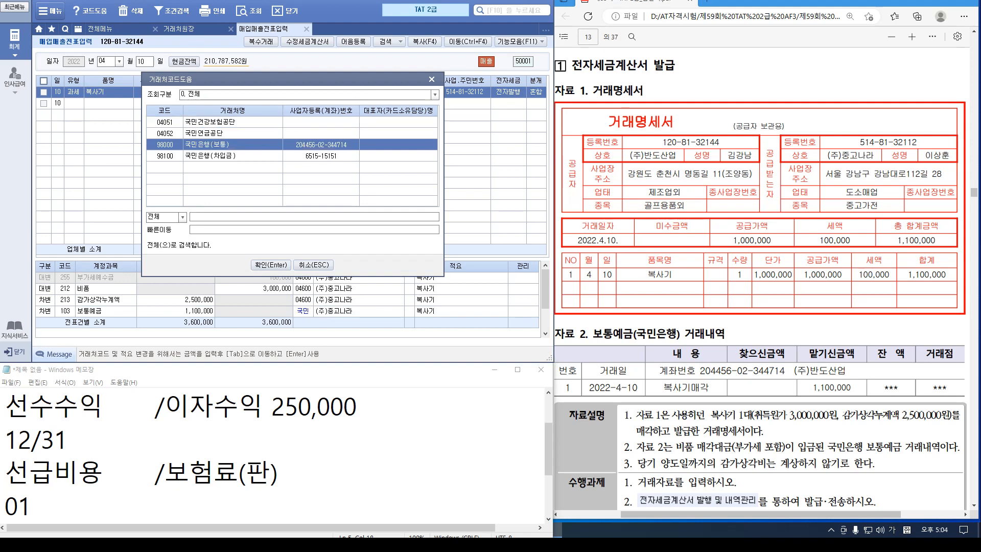
pyautogui.press('Return')
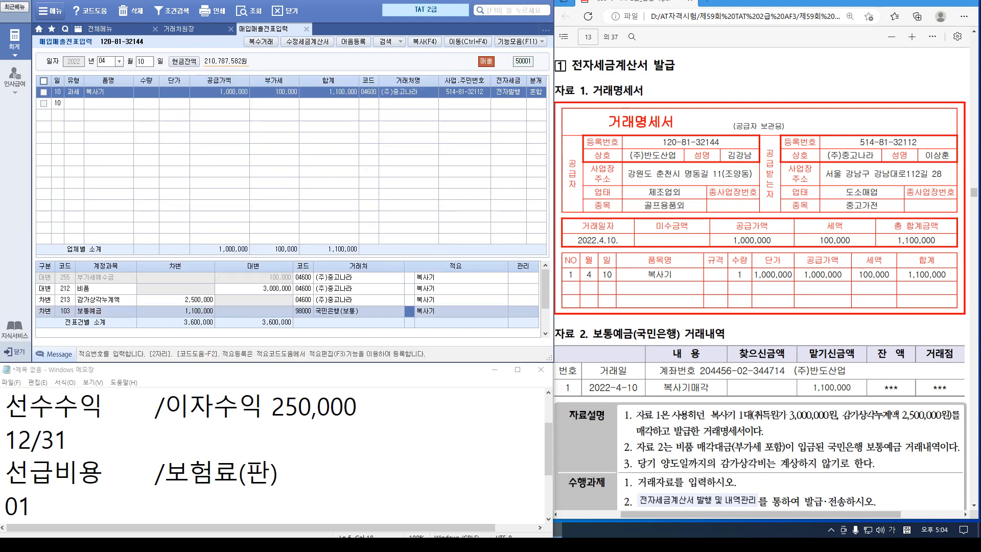
pyautogui.click(434, 300)
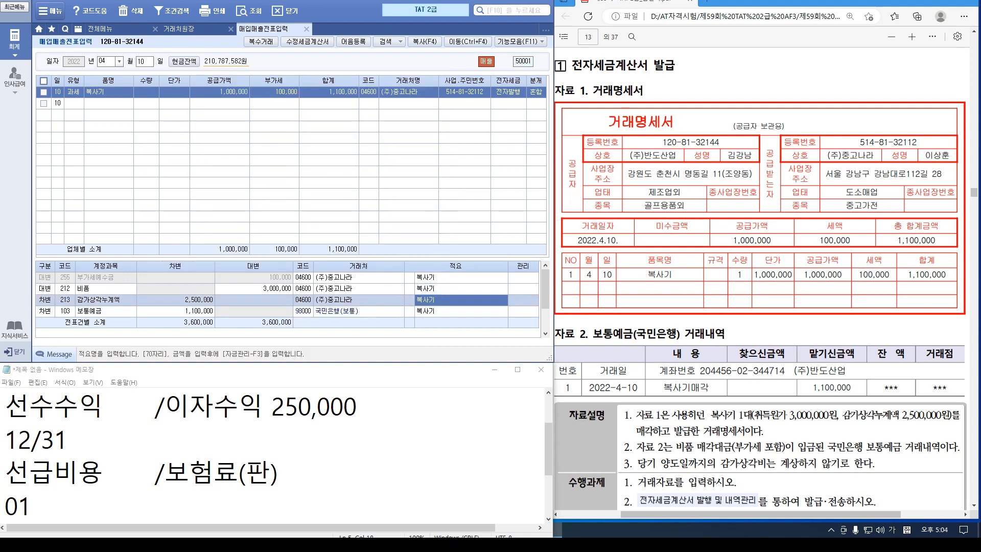
pyautogui.click(195, 28)
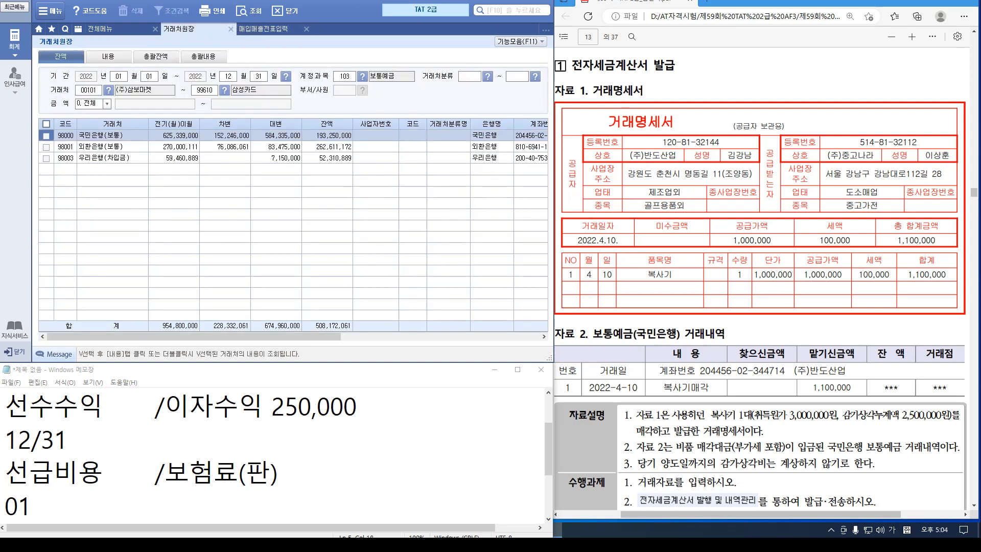
# Confirm 국민은행(보통) at 193,250,000, then close the voucher entry and customer ledger screens
pyautogui.moveTo(973, 192); pyautogui.dragTo(973, 331)
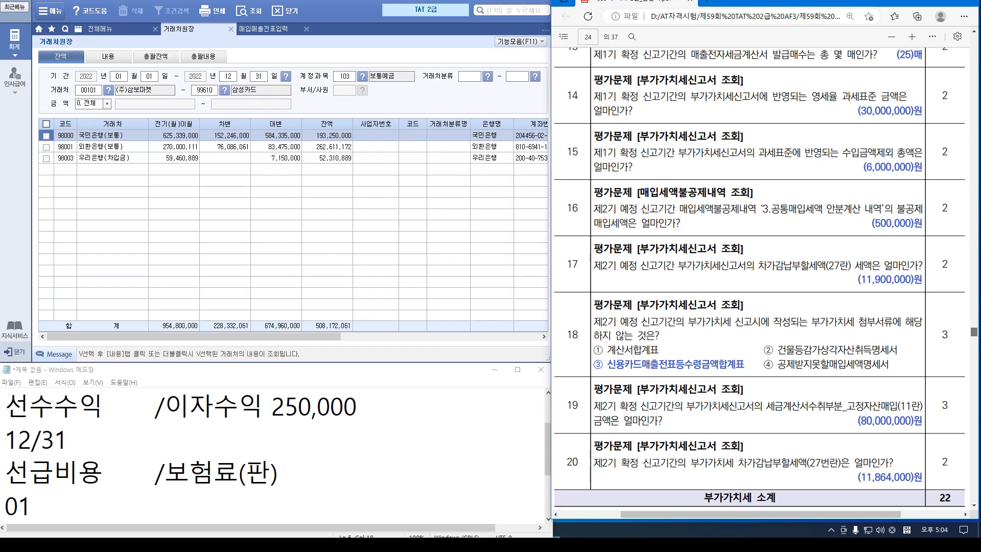
pyautogui.scroll(-15, 761, 276)
pyautogui.scroll(-10, 761, 276)
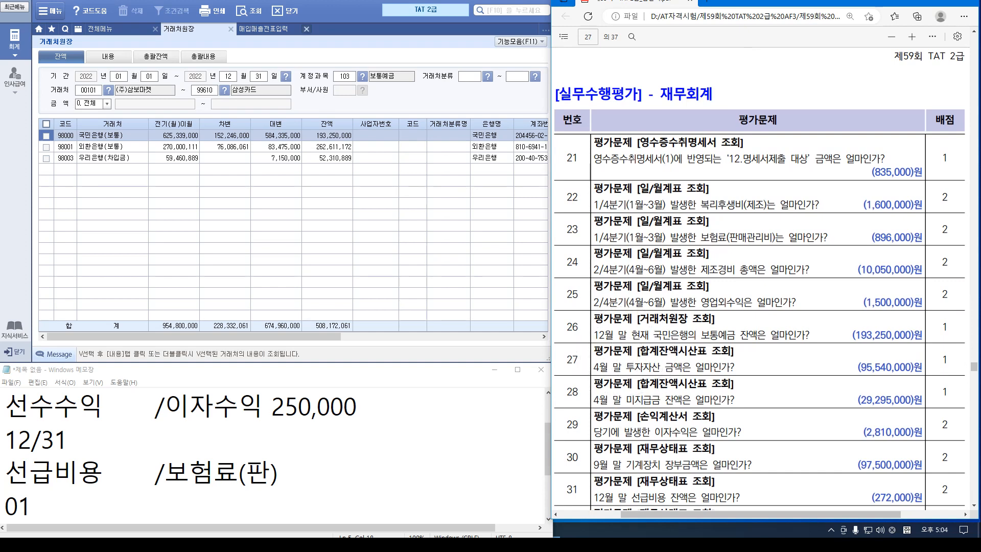
pyautogui.click(307, 29)
pyautogui.click(231, 29)
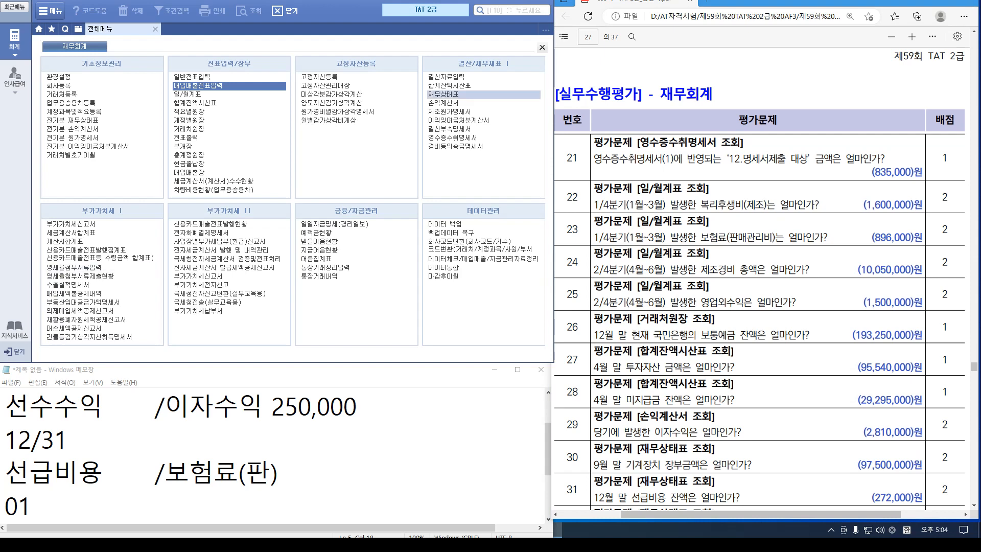
# Run the trial balance through month 04, reading 95,540,000 investment assets and 29,295,000 other payables
pyautogui.click(449, 85)
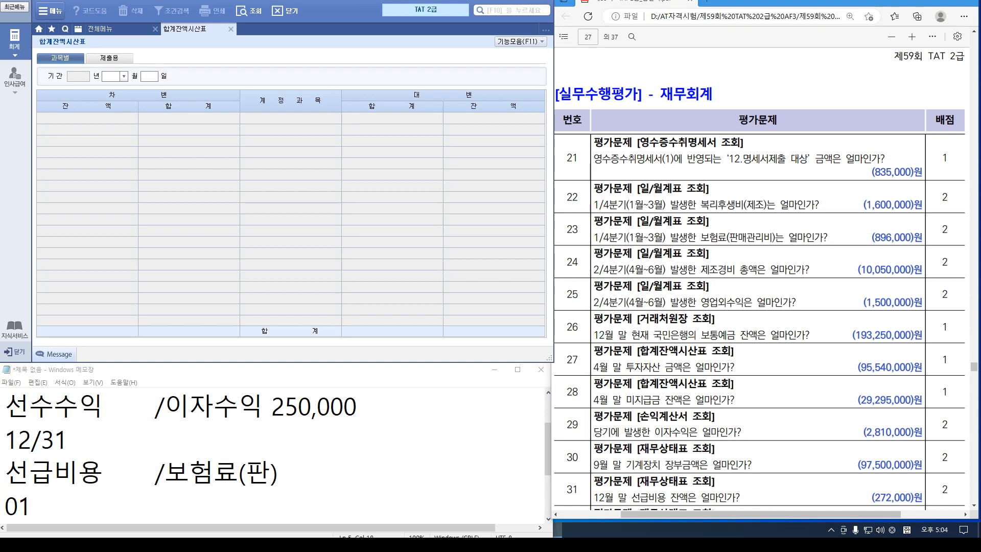
pyautogui.write('04')
pyautogui.press('Return')
pyautogui.press('Return')
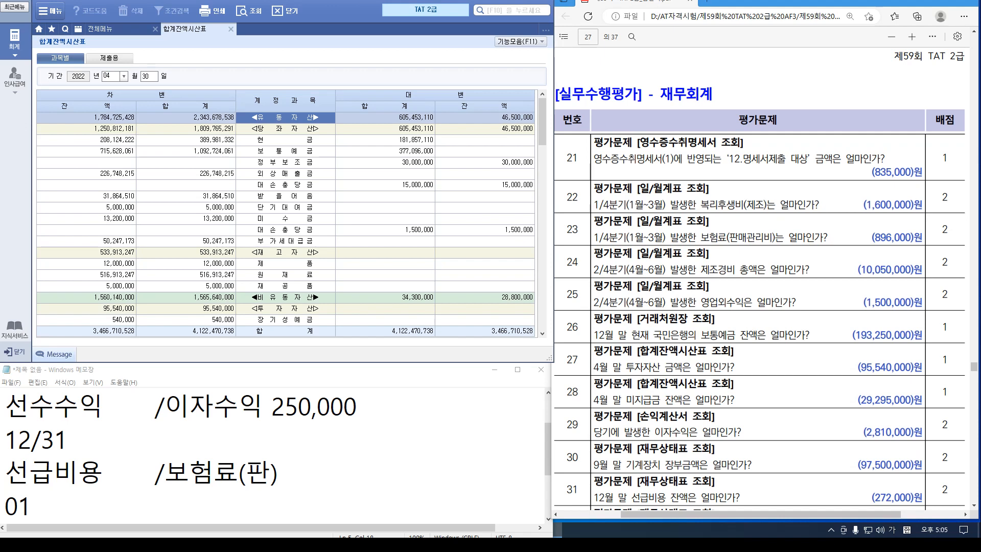
pyautogui.scroll(-3, 286, 224)
pyautogui.click(286, 196)
pyautogui.click(285, 208)
pyautogui.click(123, 208)
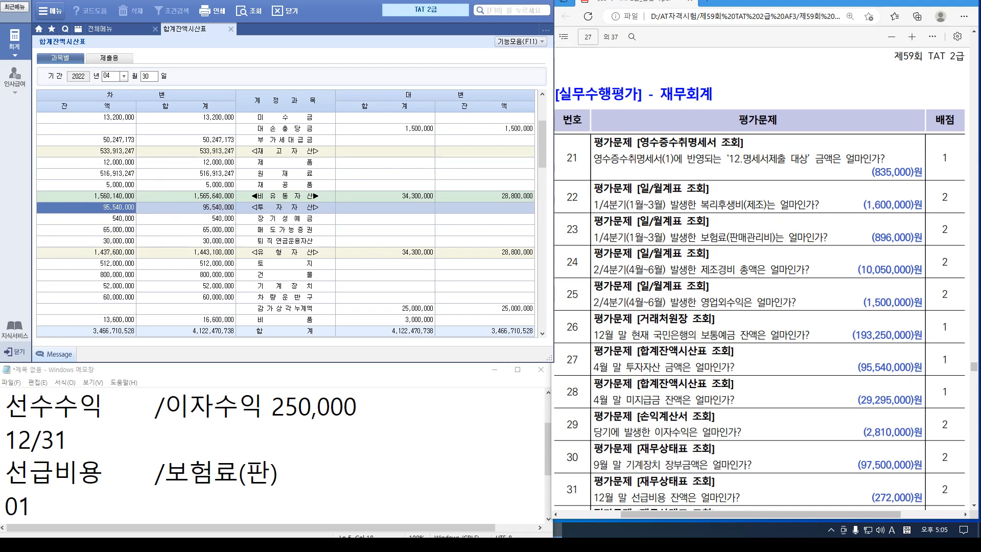
pyautogui.scroll(-6, 286, 225)
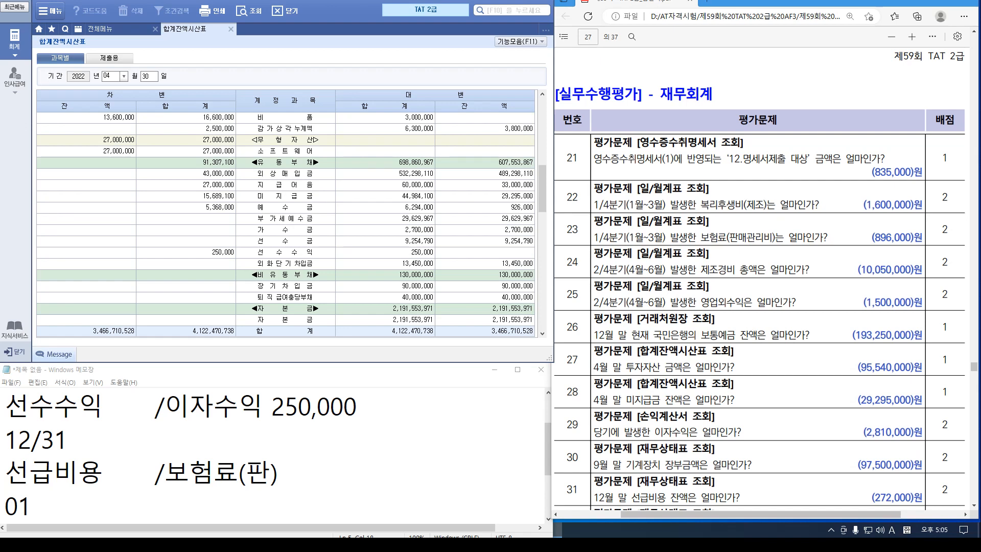
pyautogui.click(485, 196)
pyautogui.click(506, 196)
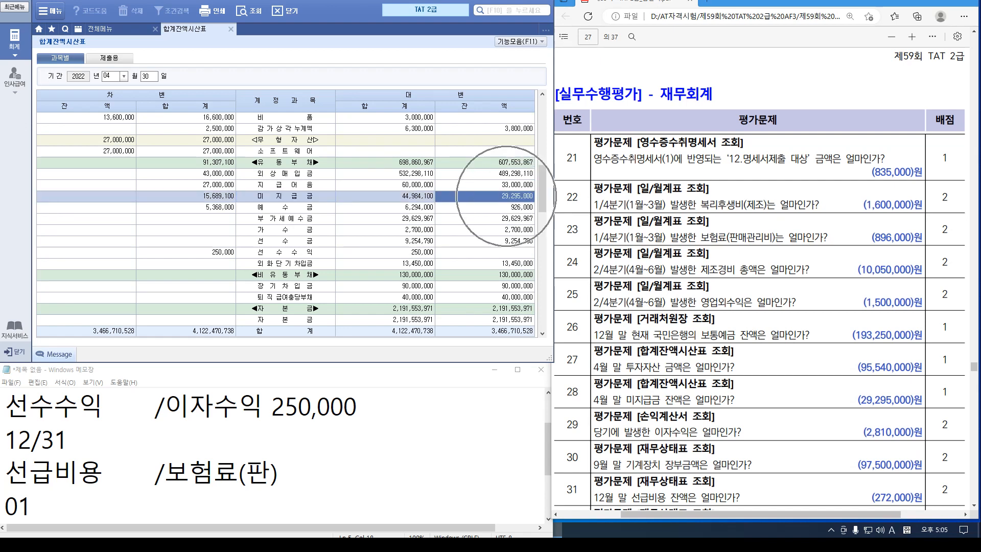
pyautogui.scroll(-3, 761, 281)
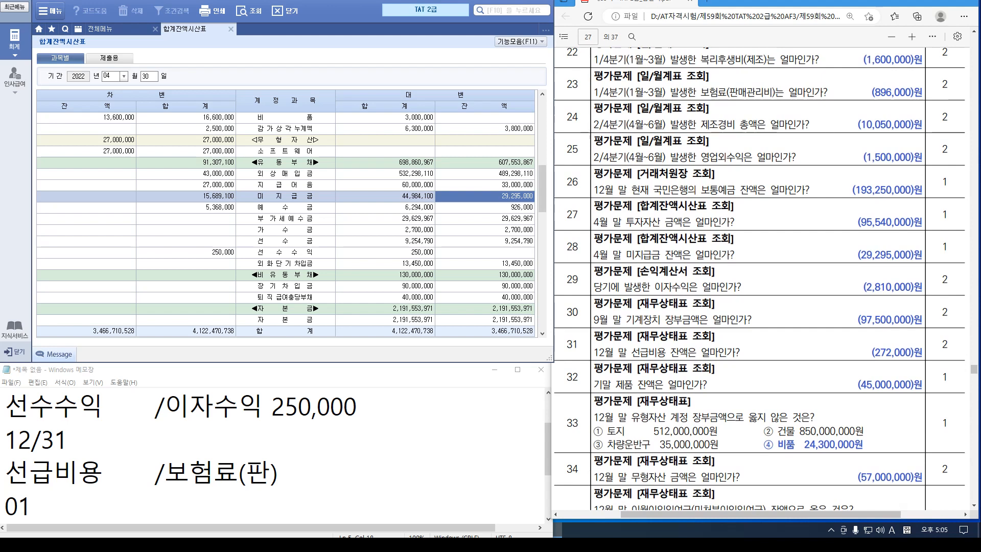
pyautogui.click(231, 29)
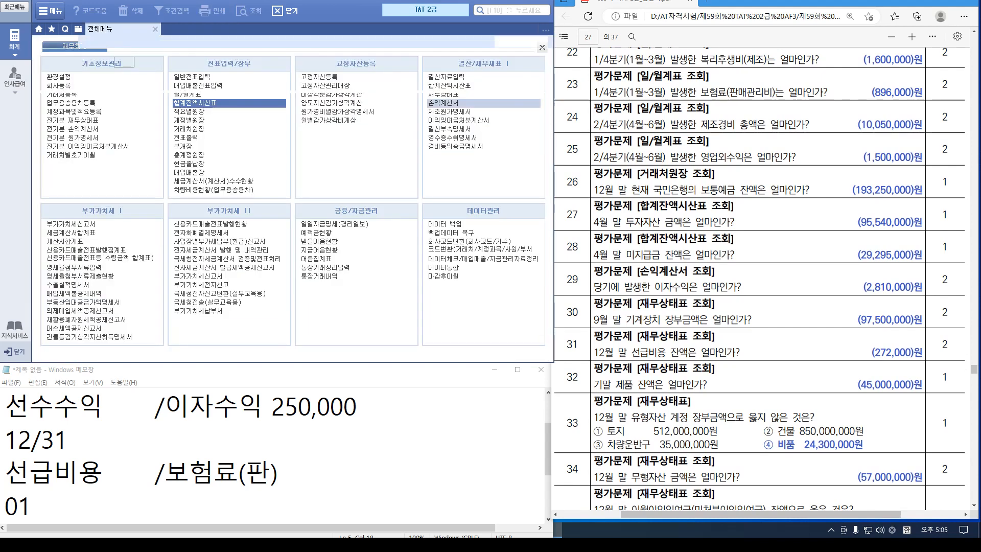
# Load the income statement through month 12, read 이자수익 2,810,000, then close it
pyautogui.click(443, 102)
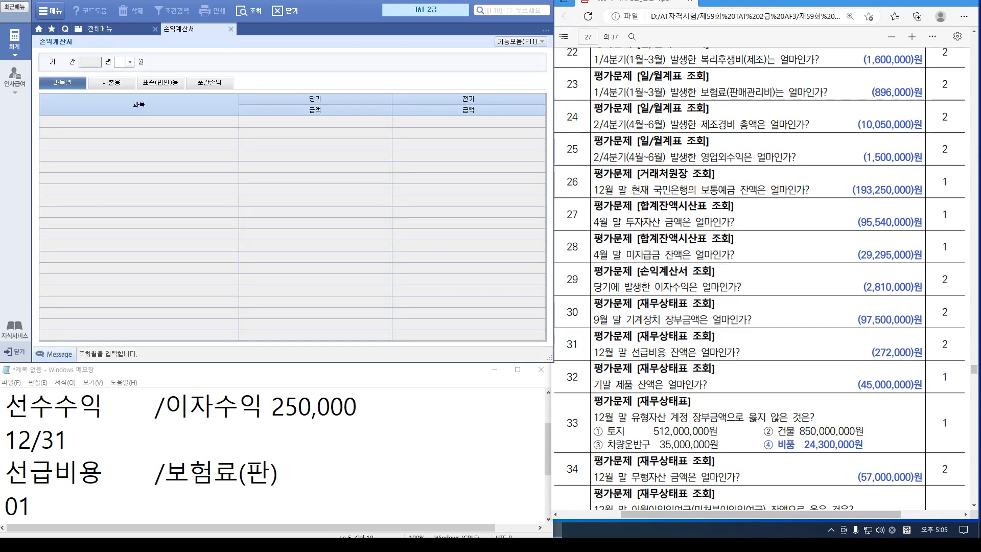
pyautogui.write('12')
pyautogui.press('Return')
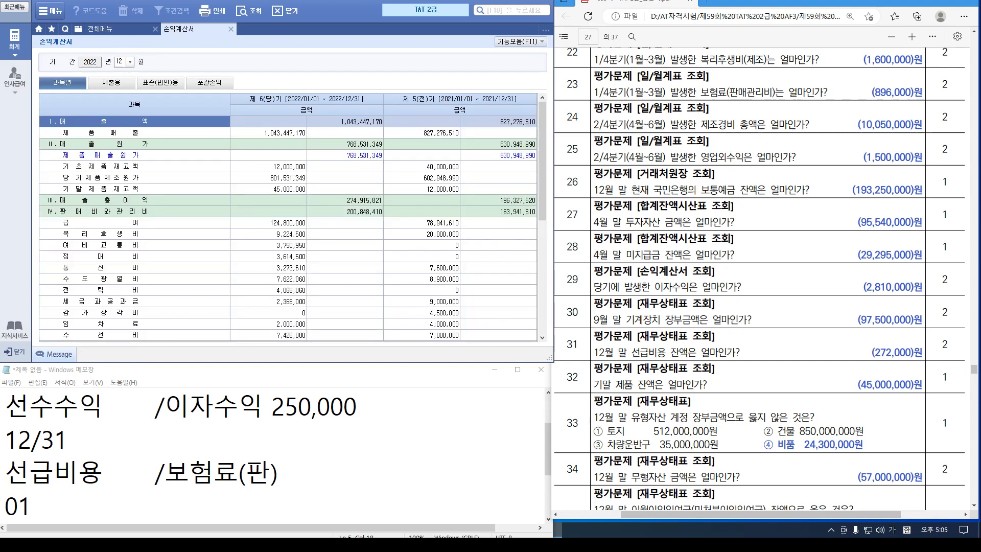
pyautogui.scroll(-3, 292, 228)
pyautogui.scroll(-4, 268, 245)
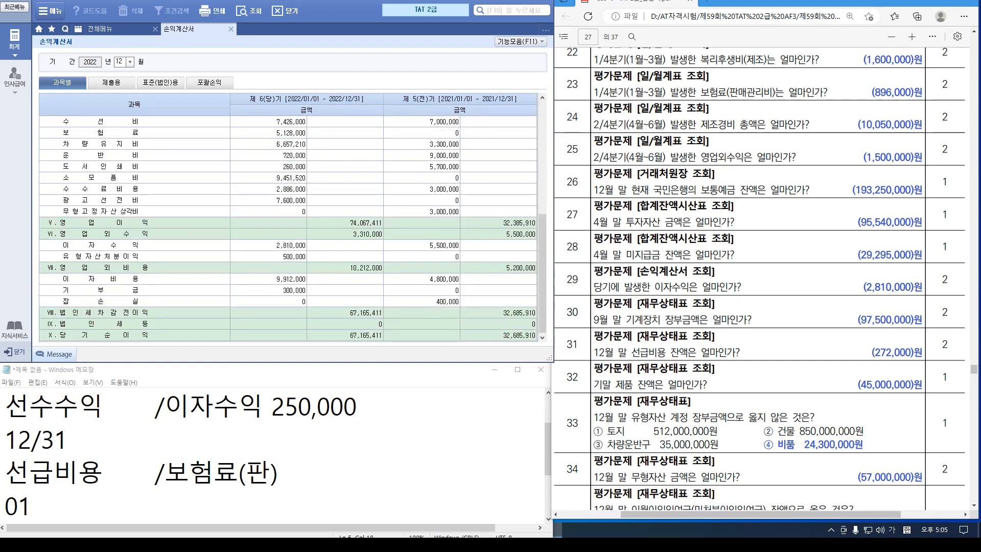
pyautogui.click(269, 245)
pyautogui.click(297, 246)
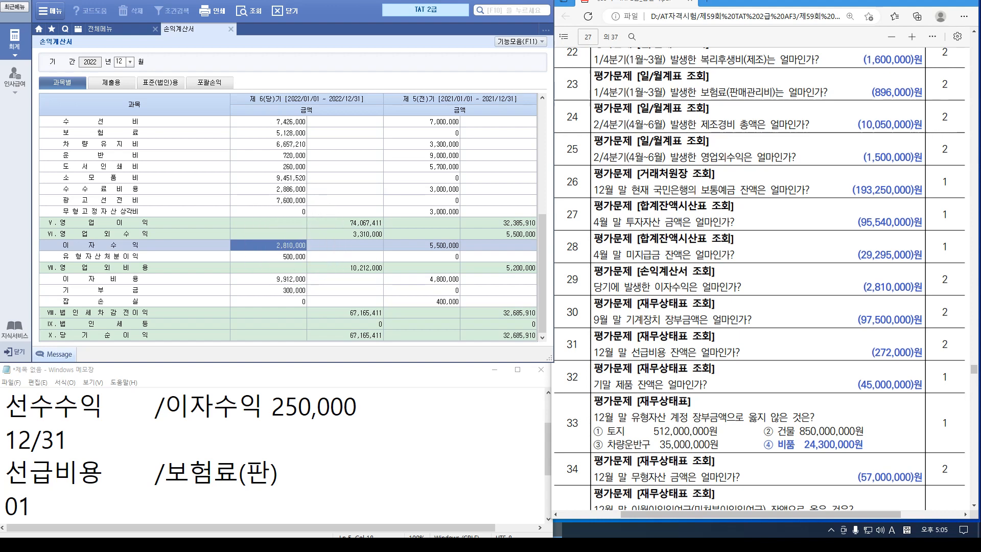
pyautogui.click(231, 29)
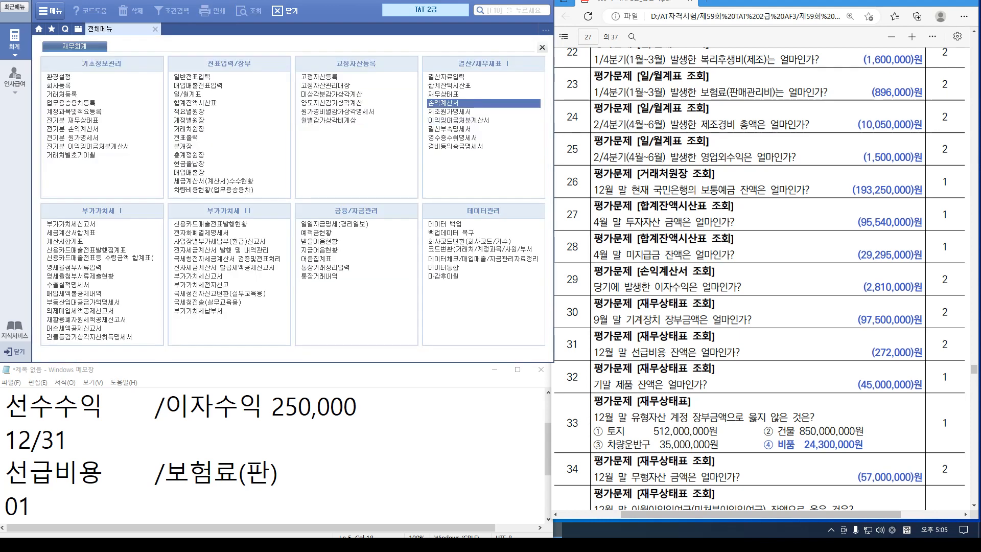
# Load the balance sheet through September (09) 2022 and check the 기계장치 balance of 97,500,000
pyautogui.click(443, 94)
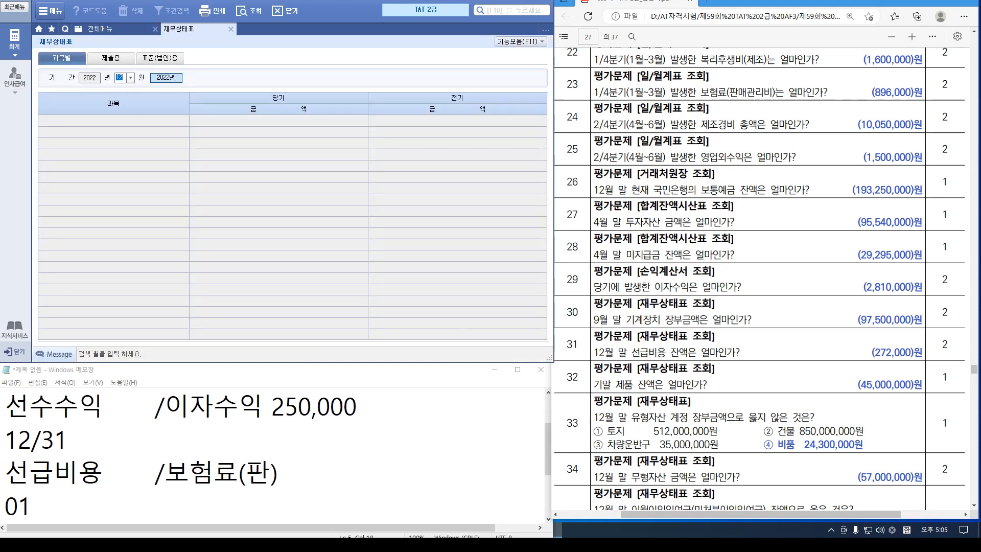
pyautogui.write('09')
pyautogui.press('Return')
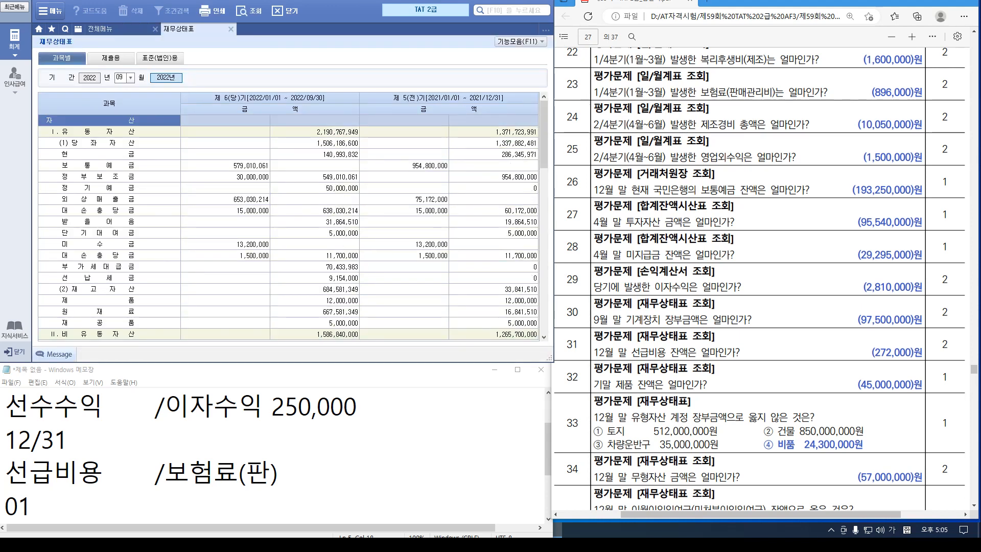
pyautogui.scroll(-6, 288, 227)
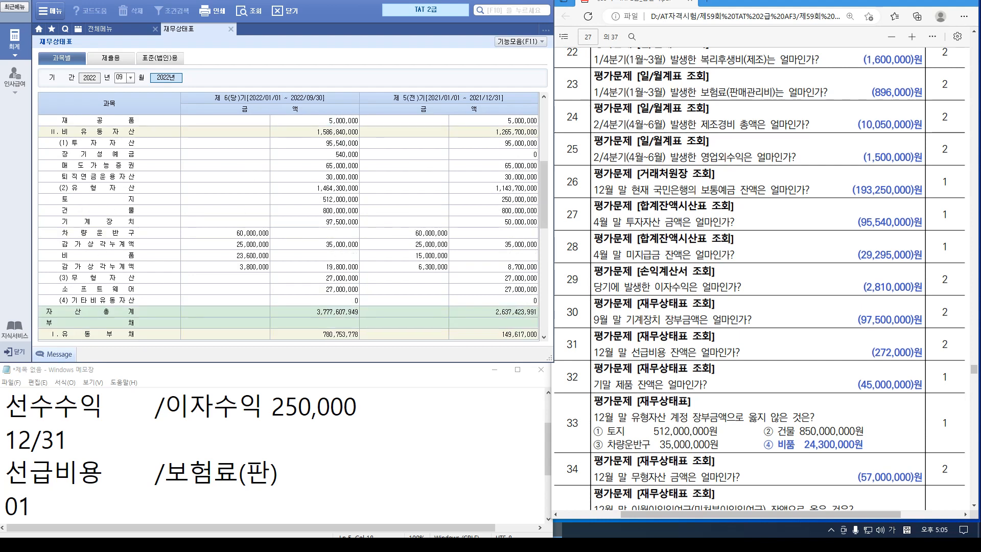
pyautogui.click(109, 222)
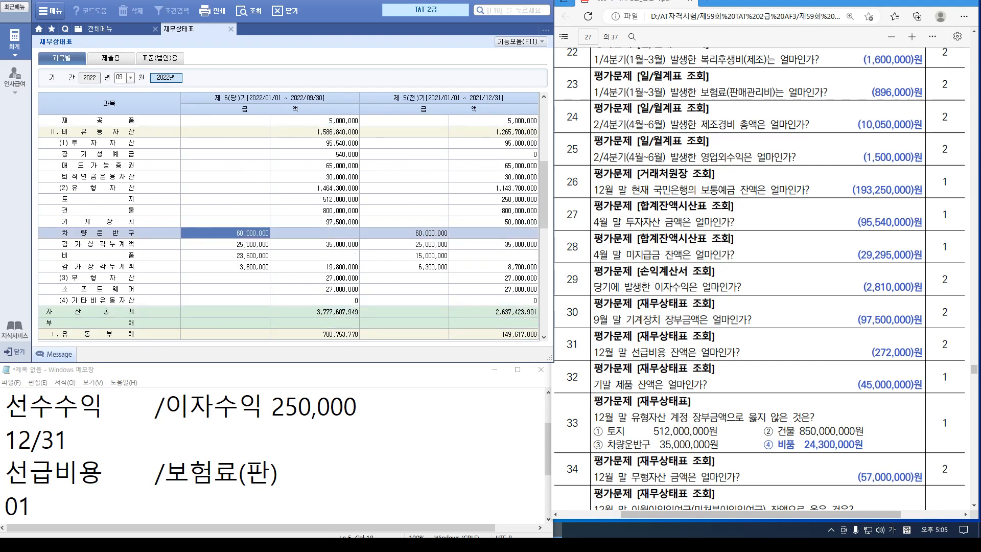
pyautogui.click(327, 222)
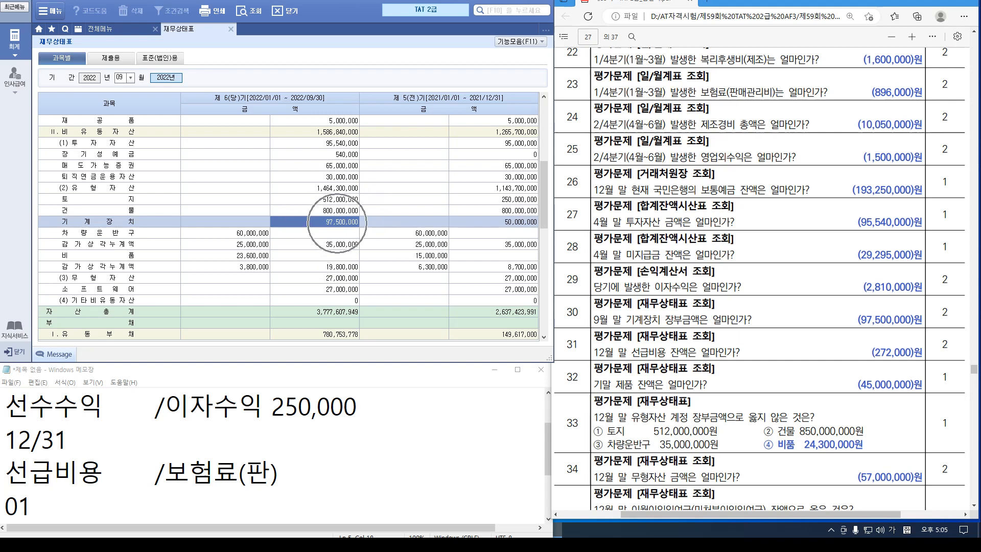
pyautogui.scroll(-3, 759, 276)
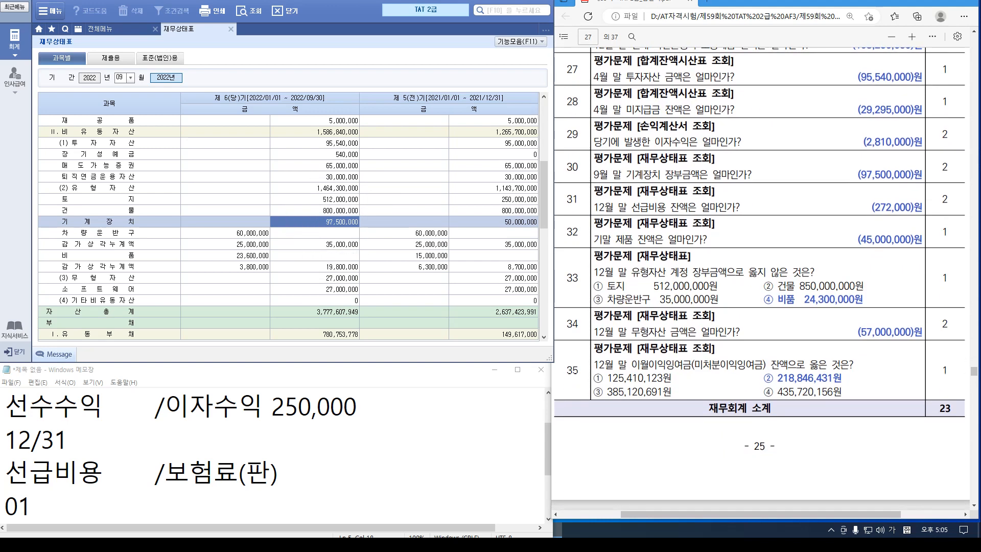
pyautogui.scroll(3, 288, 227)
pyautogui.scroll(3, 288, 227)
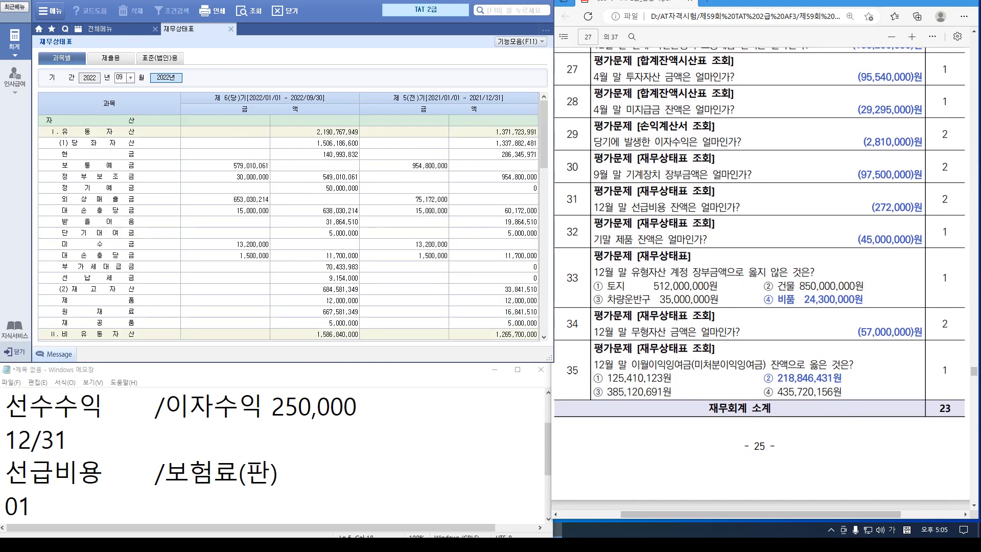
pyautogui.scroll(-6, 288, 228)
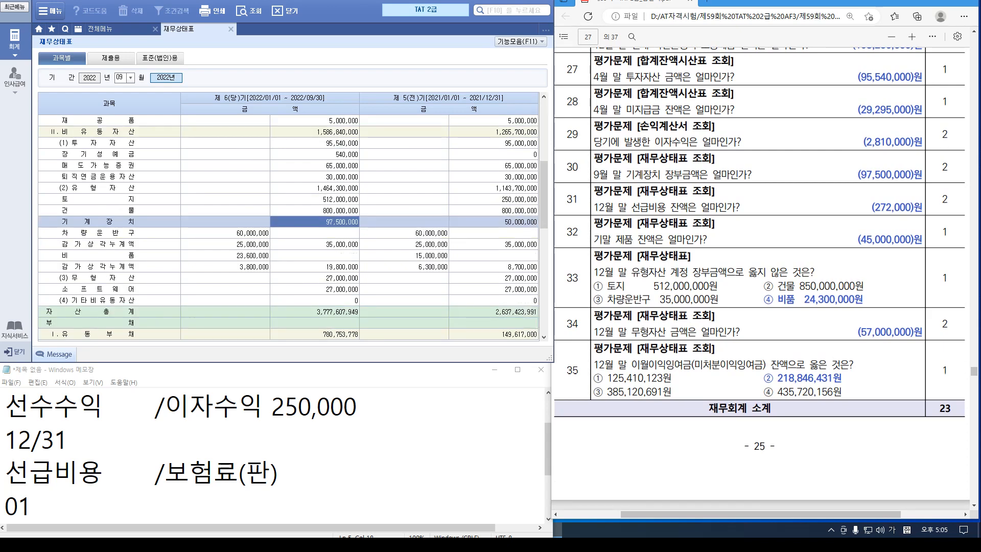
# Reload the balance sheet for December (12) and check 선급비용 544,000 and 제품 45,000,000
pyautogui.write('12')
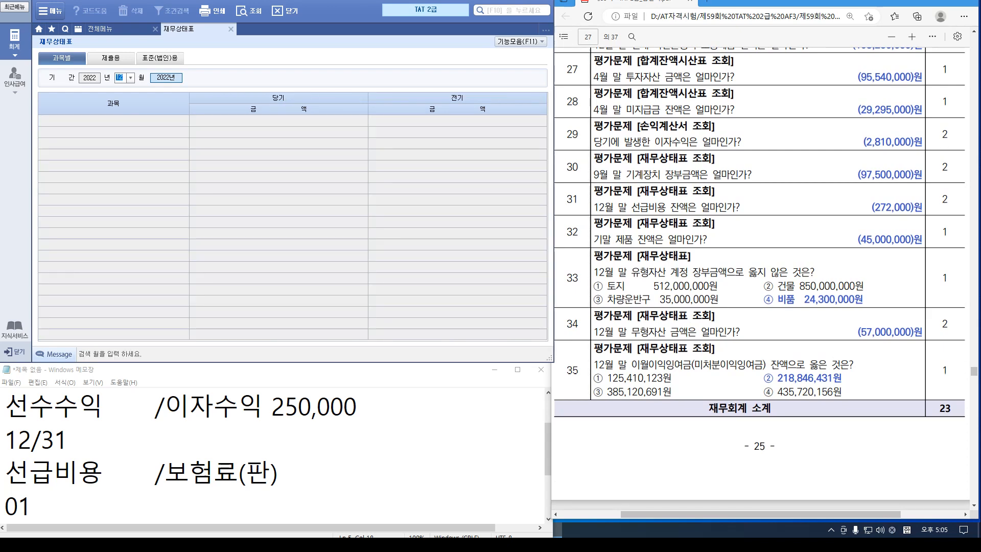
pyautogui.press('Return')
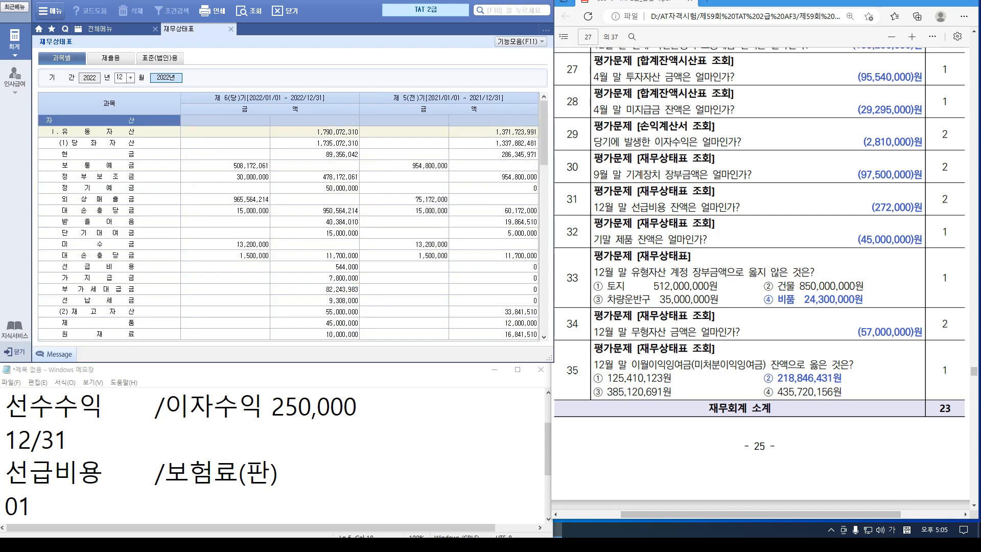
pyautogui.scroll(-3, 288, 228)
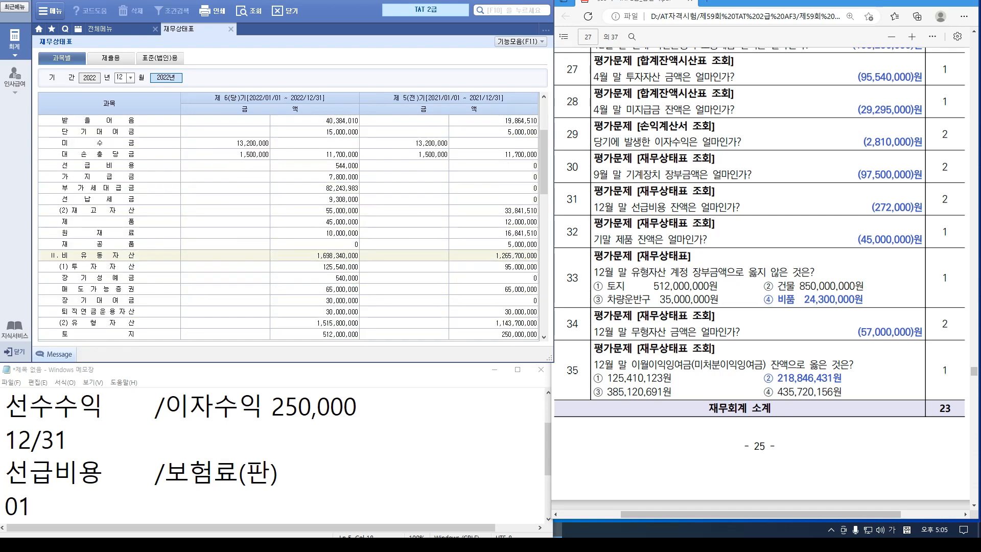
pyautogui.click(337, 166)
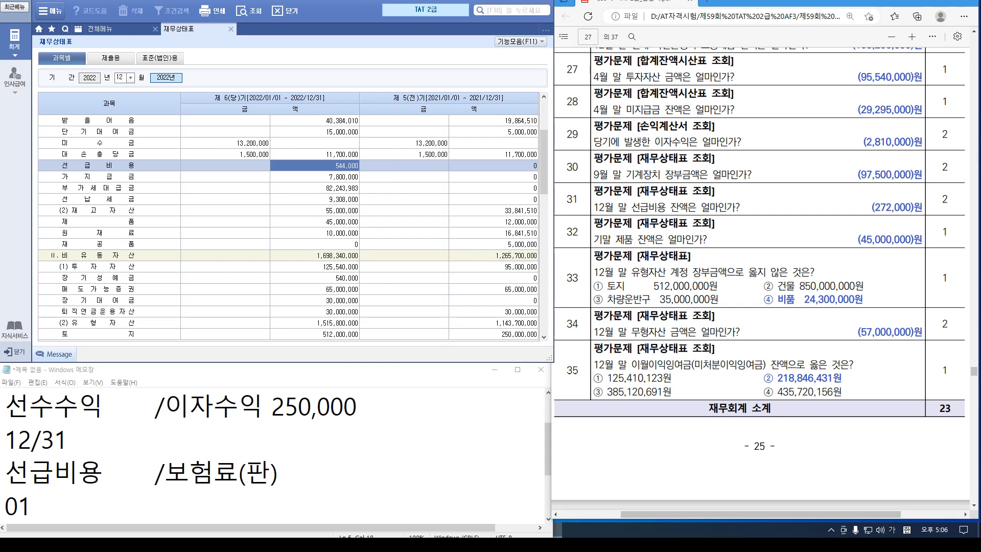
pyautogui.click(314, 221)
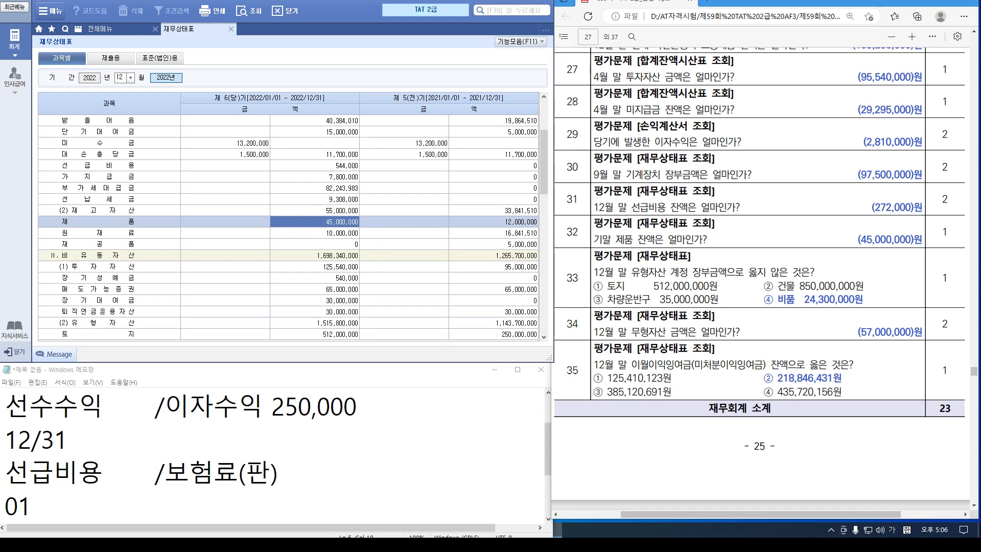
# Check tangible assets: 토지 512,000,000, 건물 850,000,000, 기계장치 97,500,000, 차량운반구 60,000,000, depreciation 21,300,000
pyautogui.scroll(-3, 289, 227)
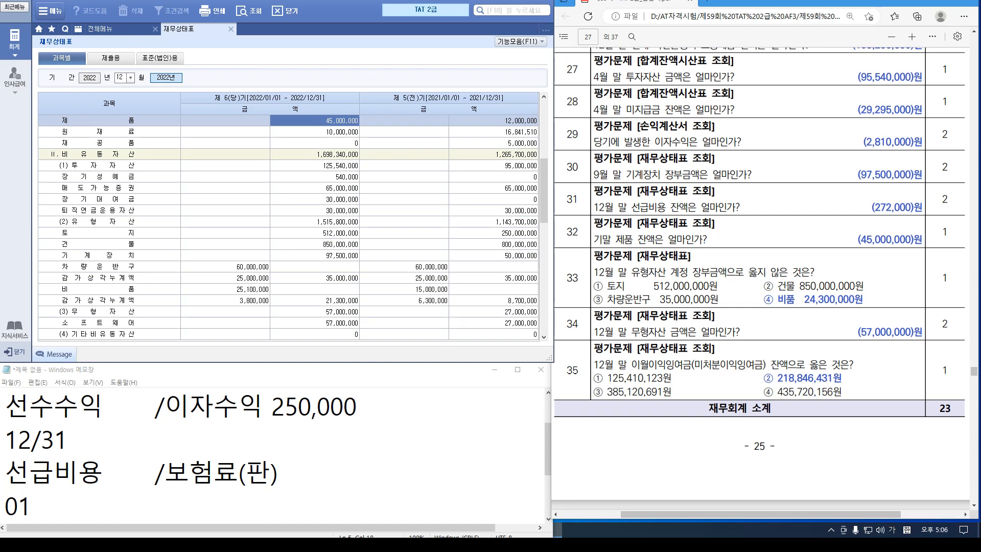
pyautogui.click(314, 233)
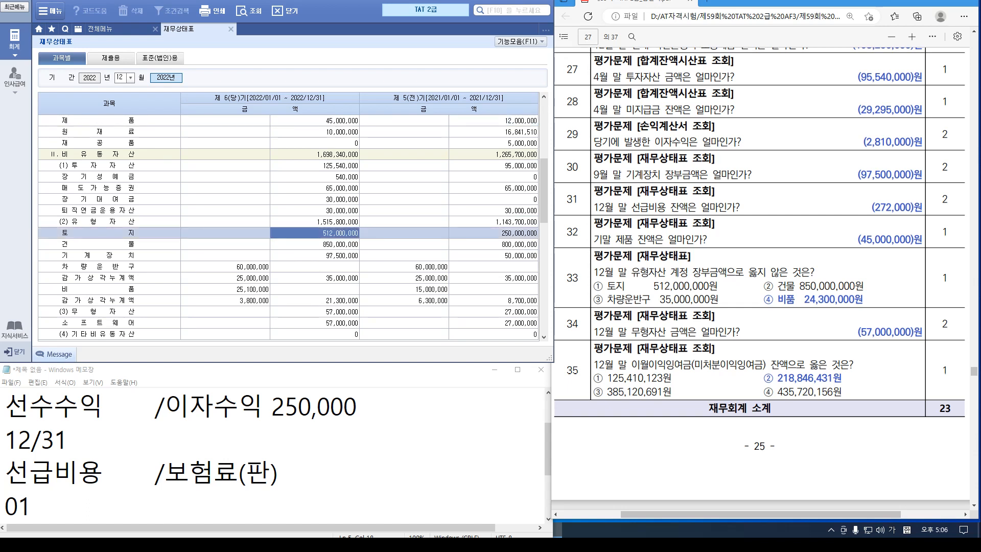
pyautogui.click(314, 243)
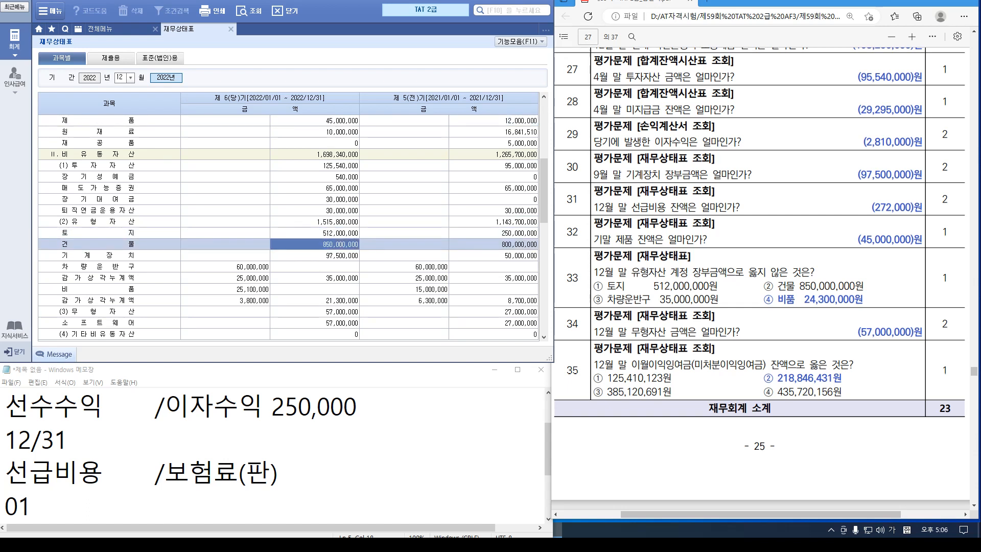
pyautogui.click(315, 255)
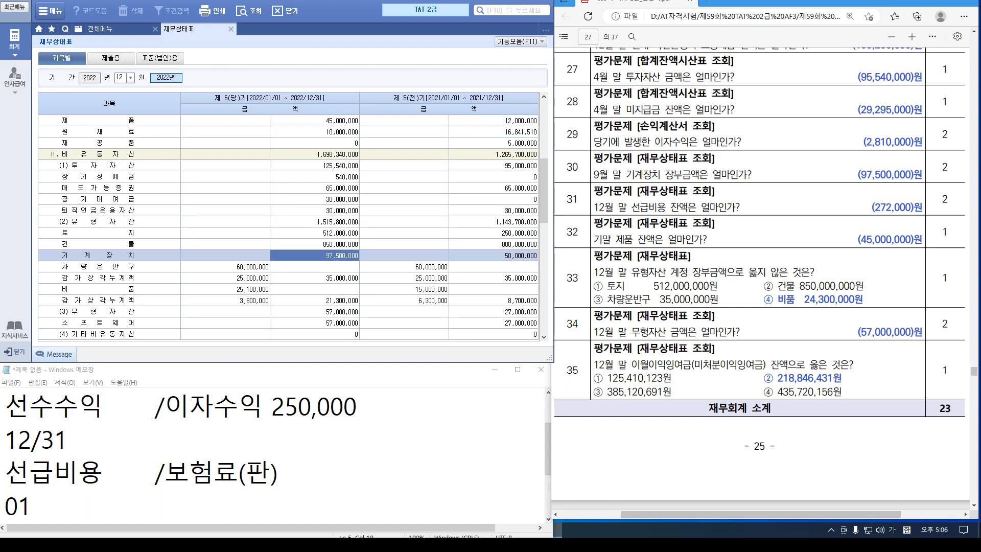
pyautogui.click(225, 266)
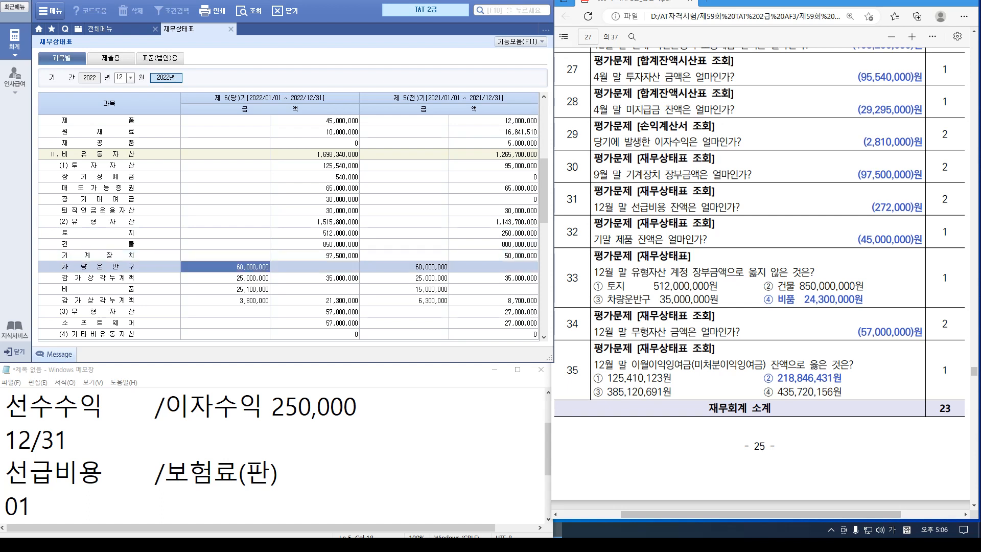
pyautogui.click(225, 277)
pyautogui.click(314, 300)
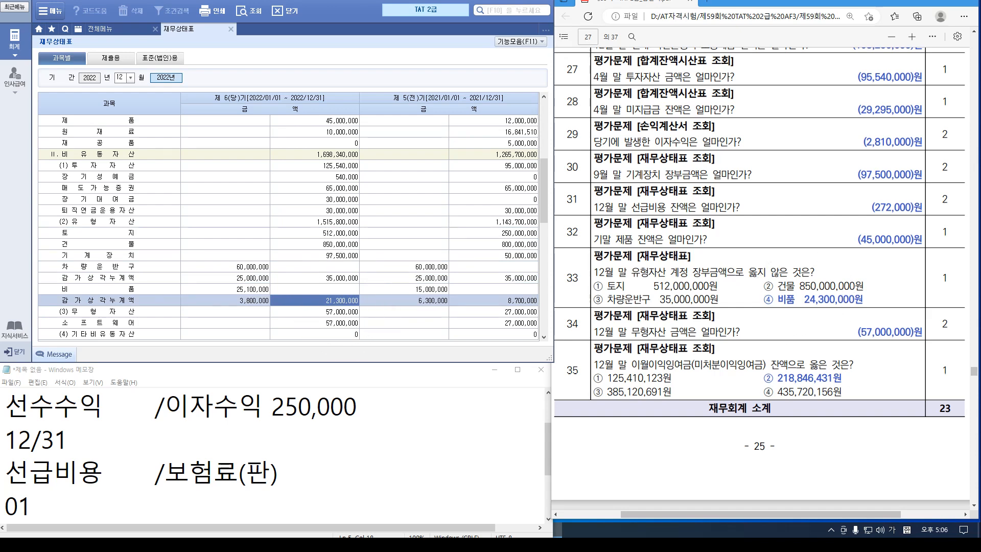
# Check 소프트웨어 and intangible assets of 57,000,000, then 미처분이익잉여금 of 219,118,431
pyautogui.scroll(-3, 288, 224)
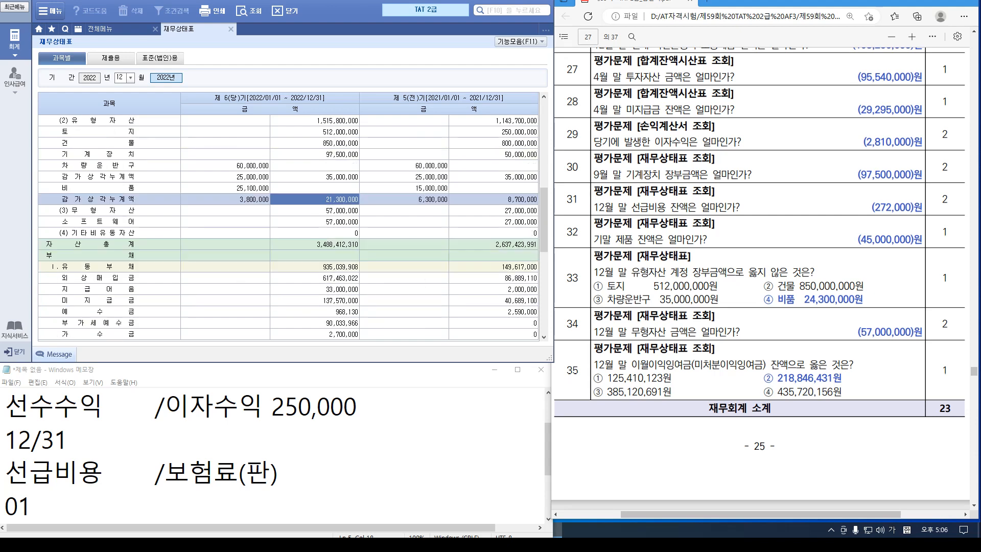
pyautogui.click(314, 221)
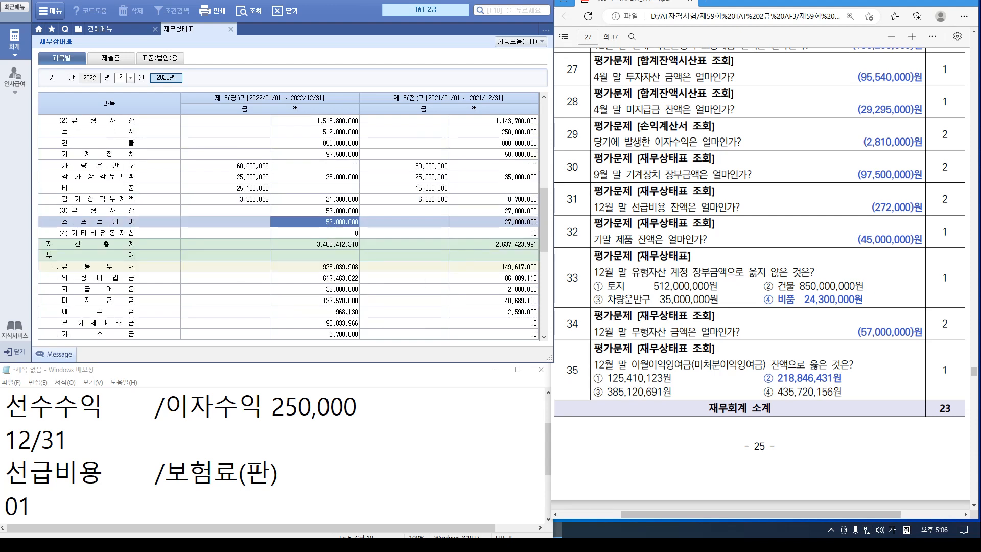
pyautogui.click(314, 210)
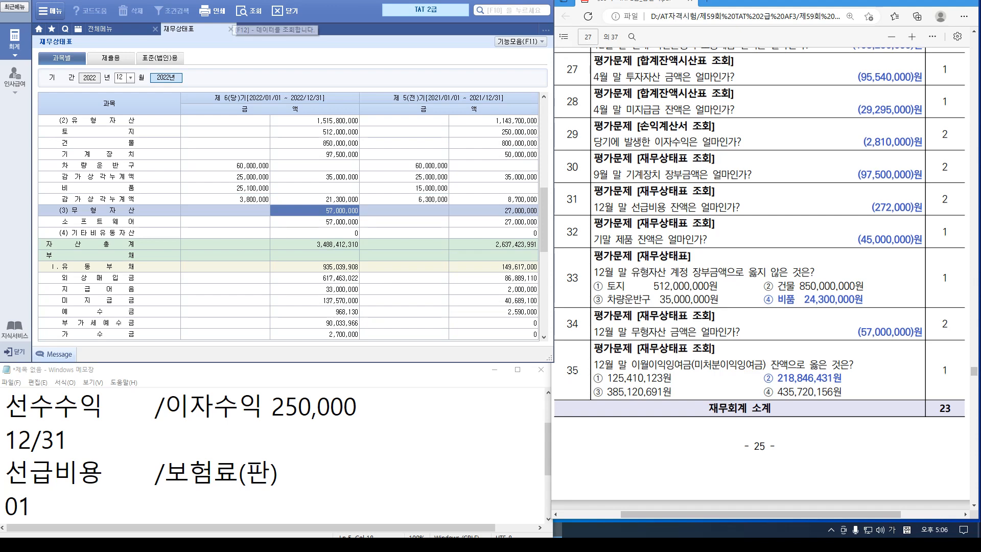
pyautogui.scroll(-6, 288, 227)
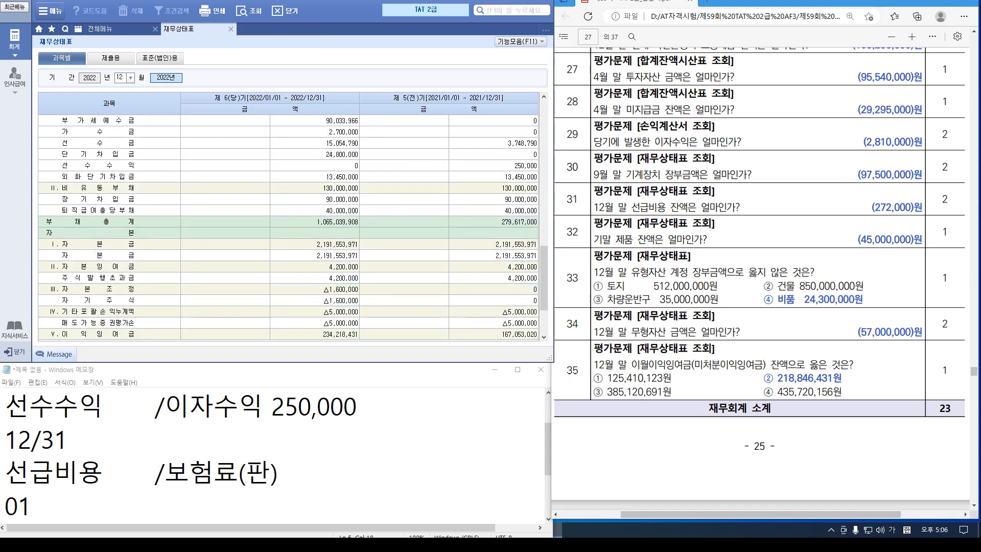
pyautogui.scroll(-3, 288, 227)
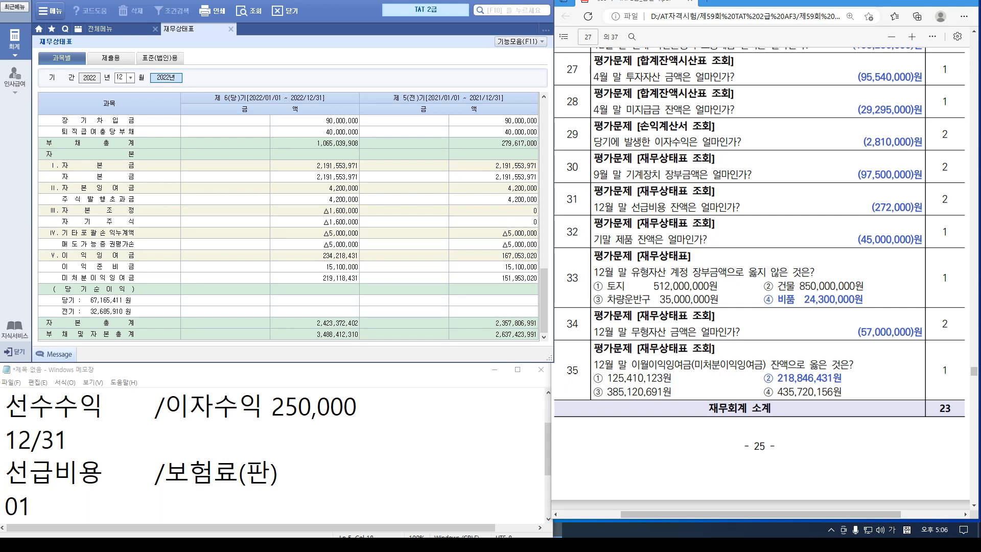
pyautogui.click(314, 277)
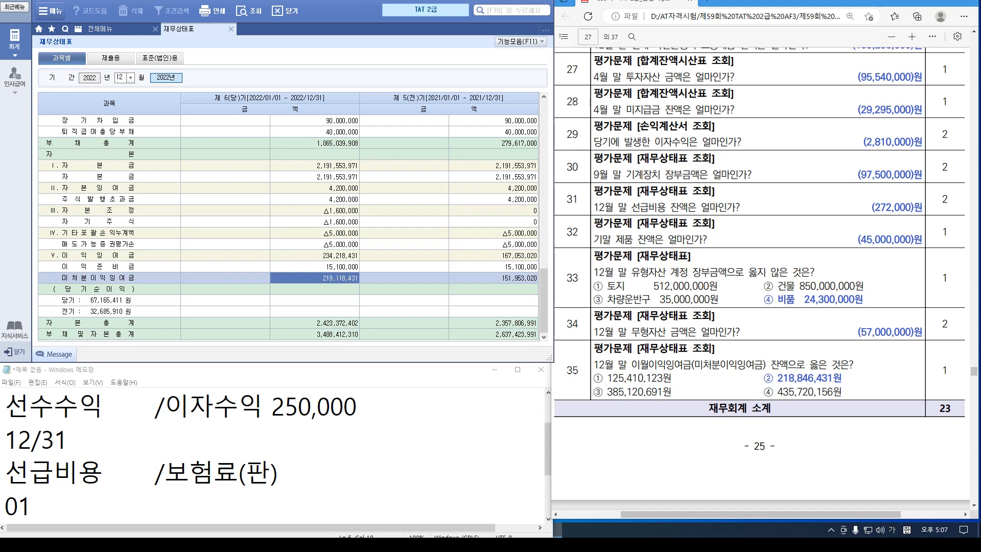
# Close the 재무상태표 and open 사원등록 under 인사관리 in the 인사급여 module
pyautogui.scroll(-8, 761, 278)
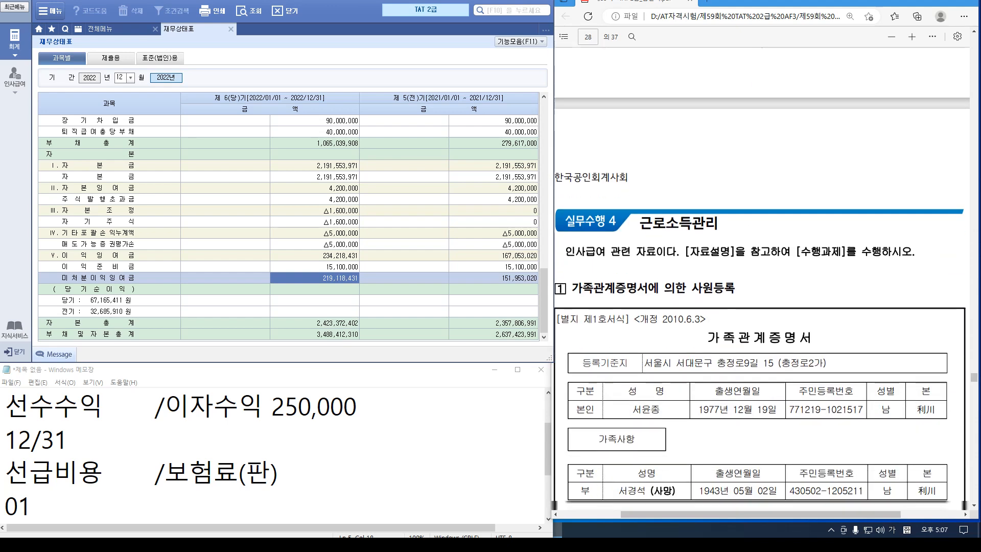
pyautogui.scroll(-3, 761, 278)
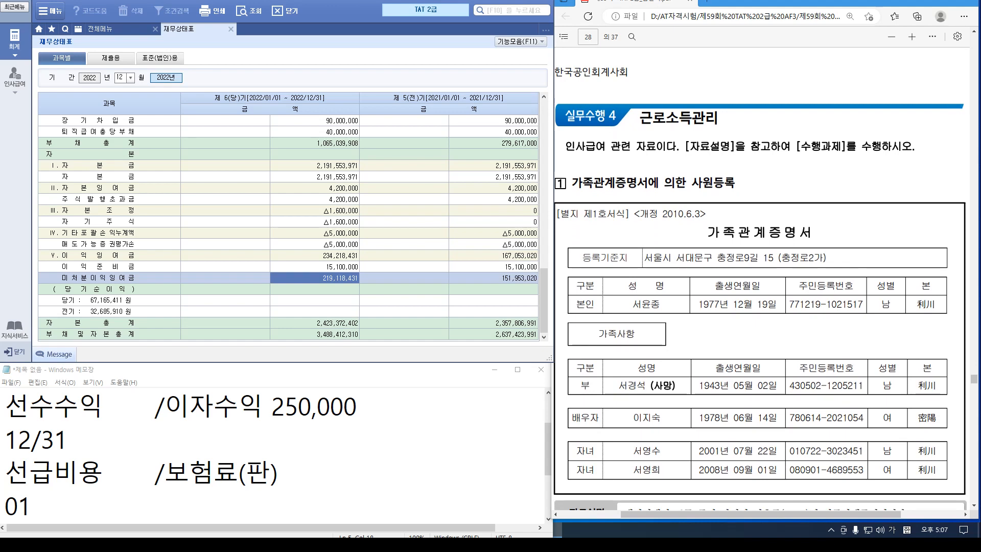
pyautogui.click(230, 30)
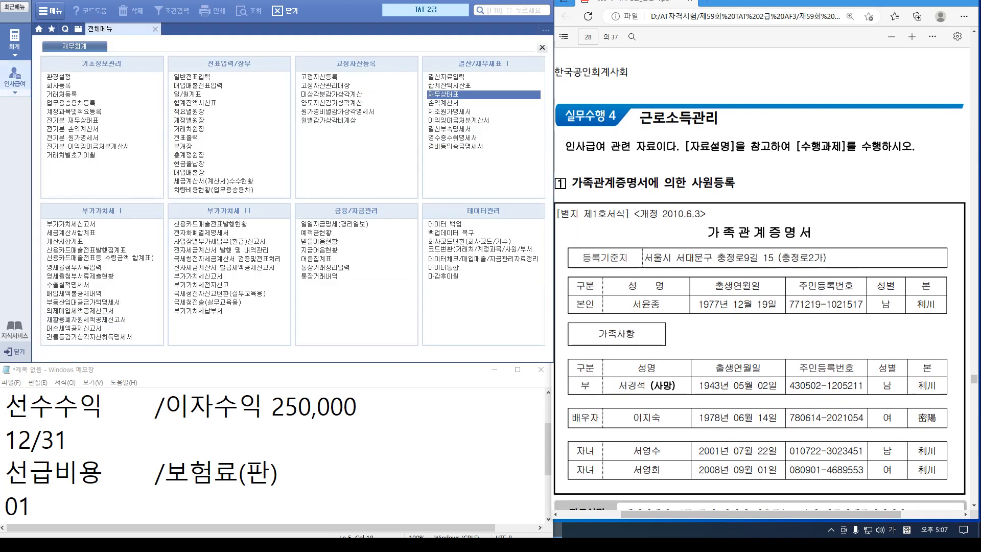
pyautogui.click(15, 77)
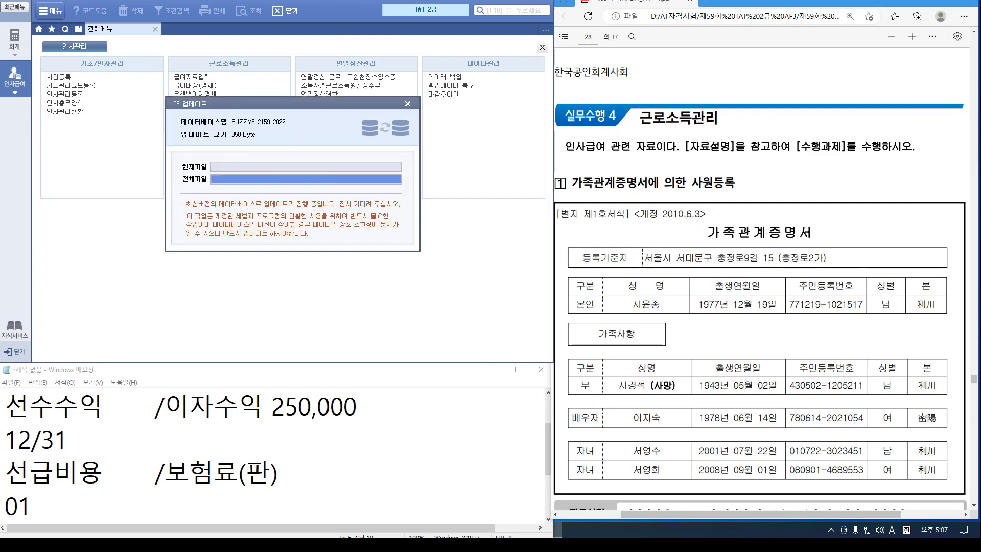
pyautogui.scroll(-3, 760, 275)
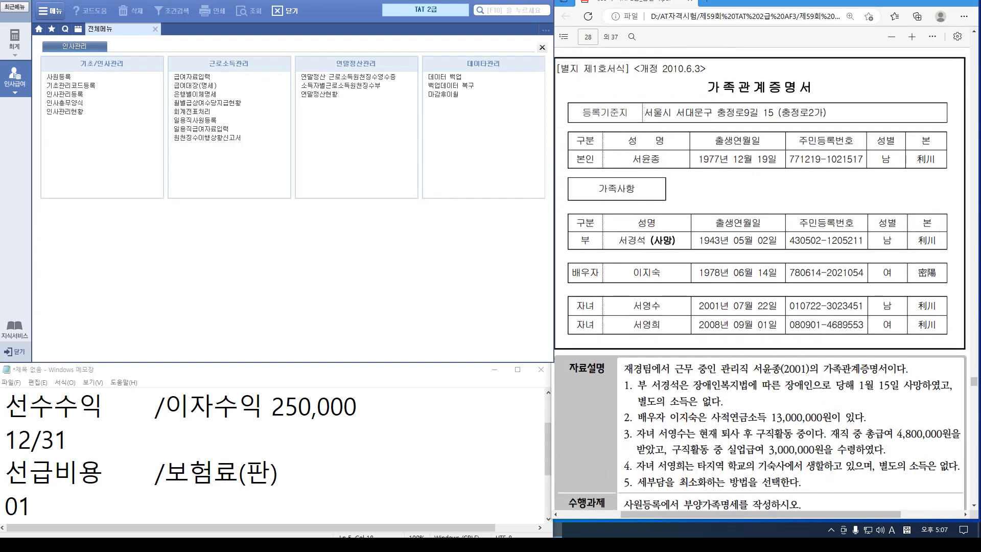
pyautogui.click(59, 76)
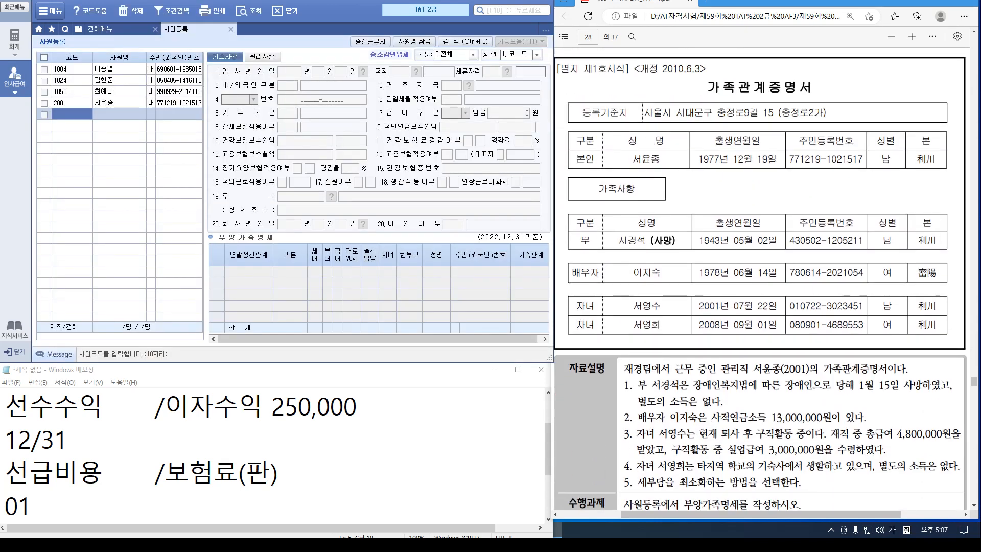
# Select employee 2001 and add the father as 직계존속 with his name and resident number
pyautogui.click(119, 103)
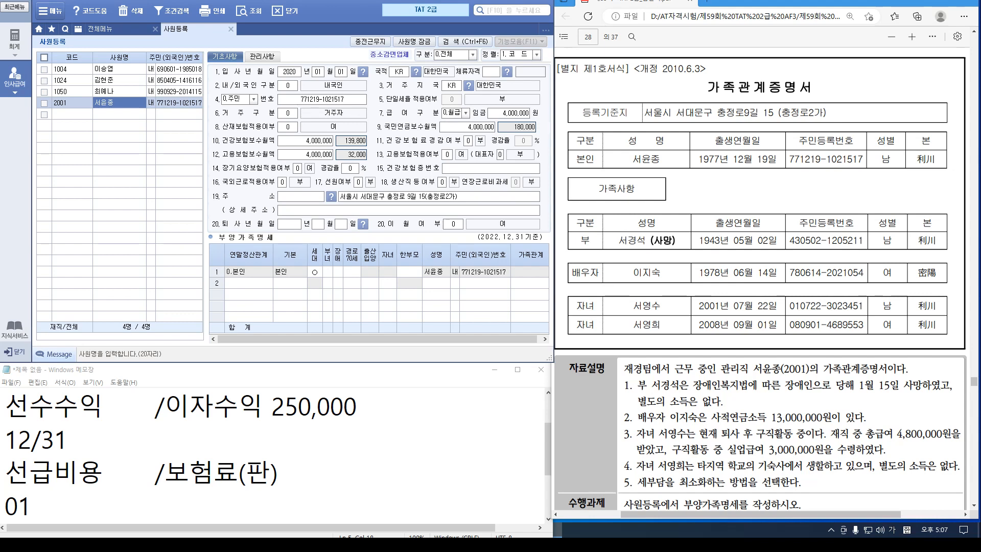
pyautogui.click(249, 283)
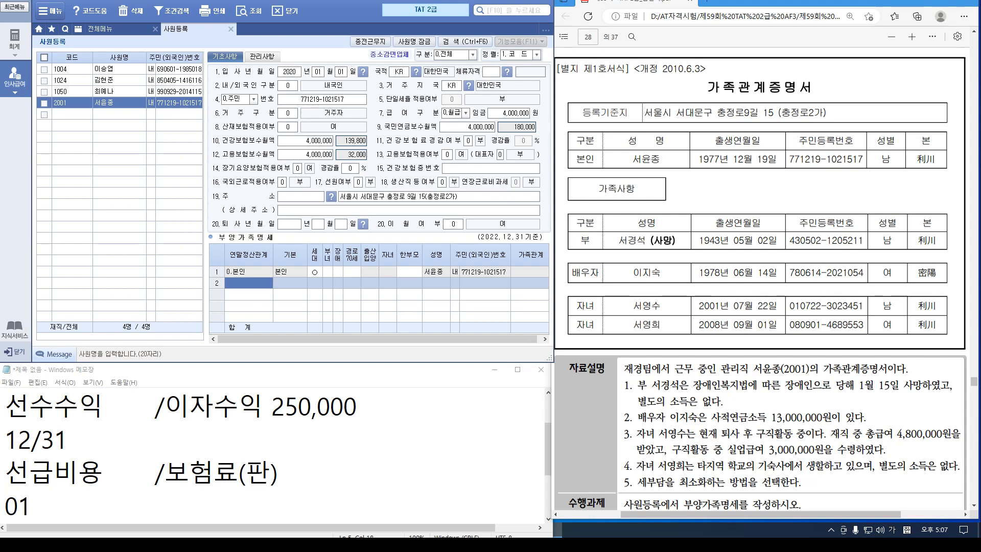
pyautogui.press('F2')
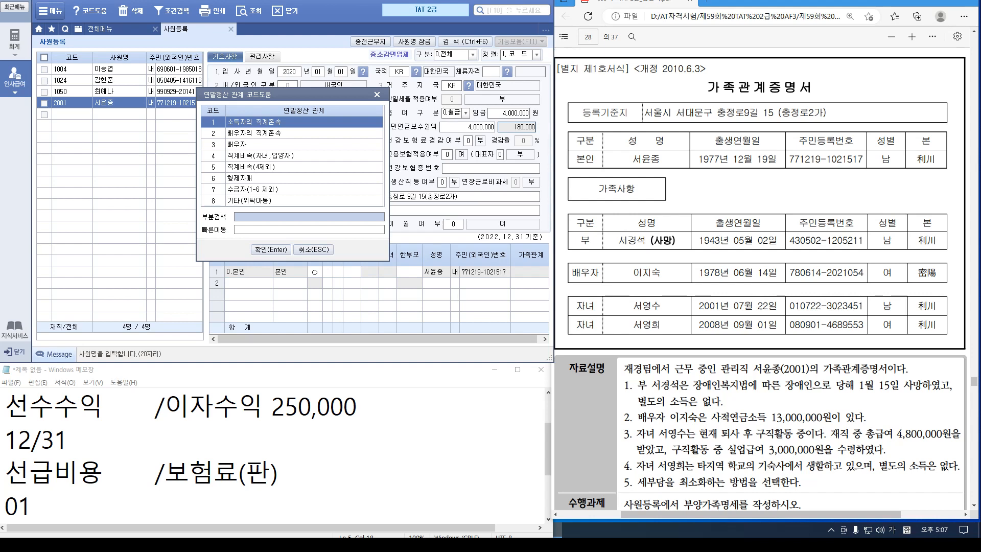
pyautogui.press('Return')
pyautogui.press('Return')
pyautogui.press('Return')
pyautogui.press('Return')
pyautogui.press('Return')
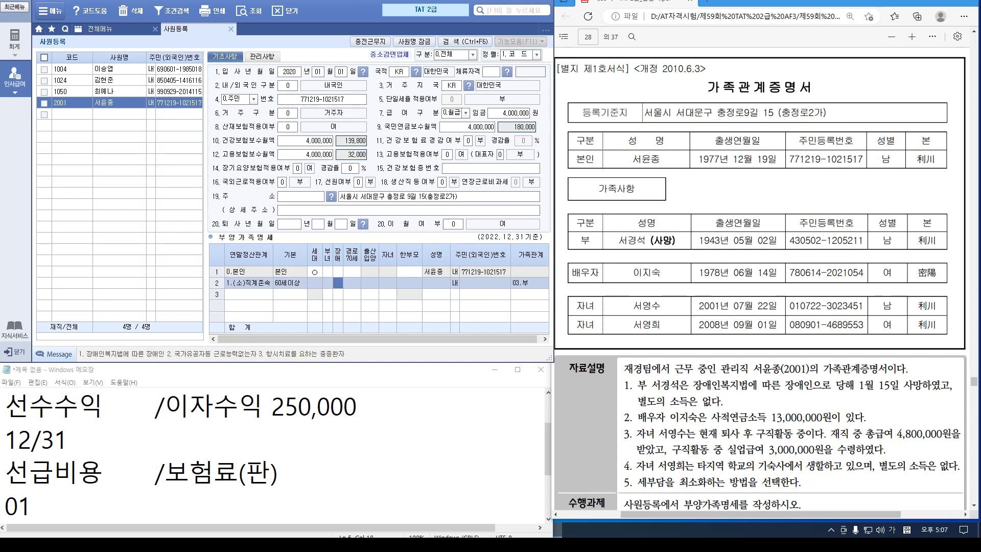
pyautogui.press('Left')
pyautogui.press('Return')
pyautogui.press('Return')
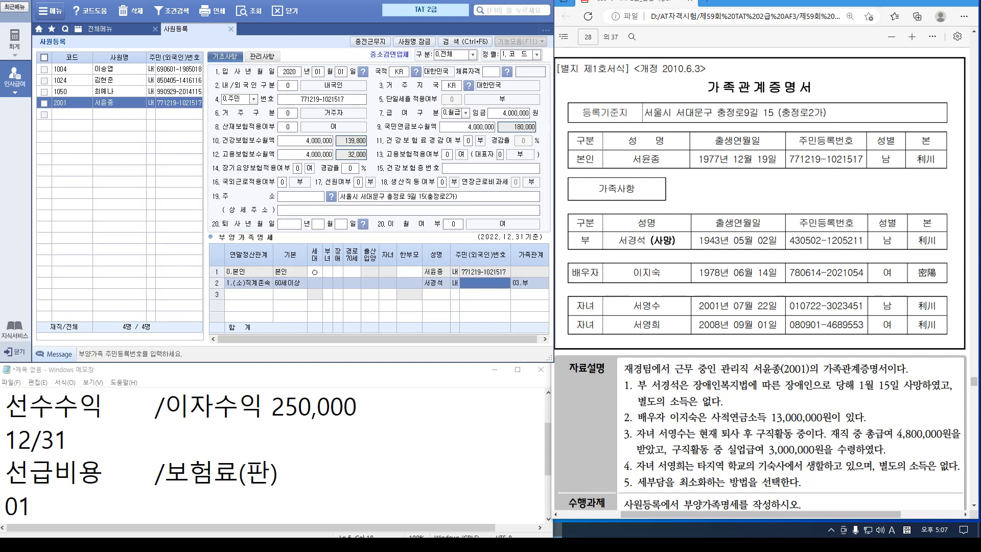
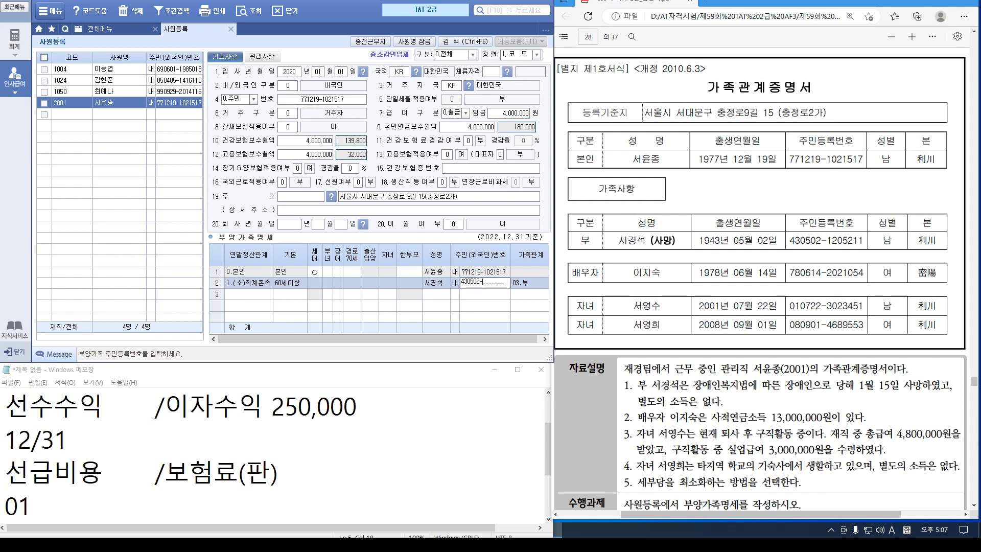
pyautogui.press('Return')
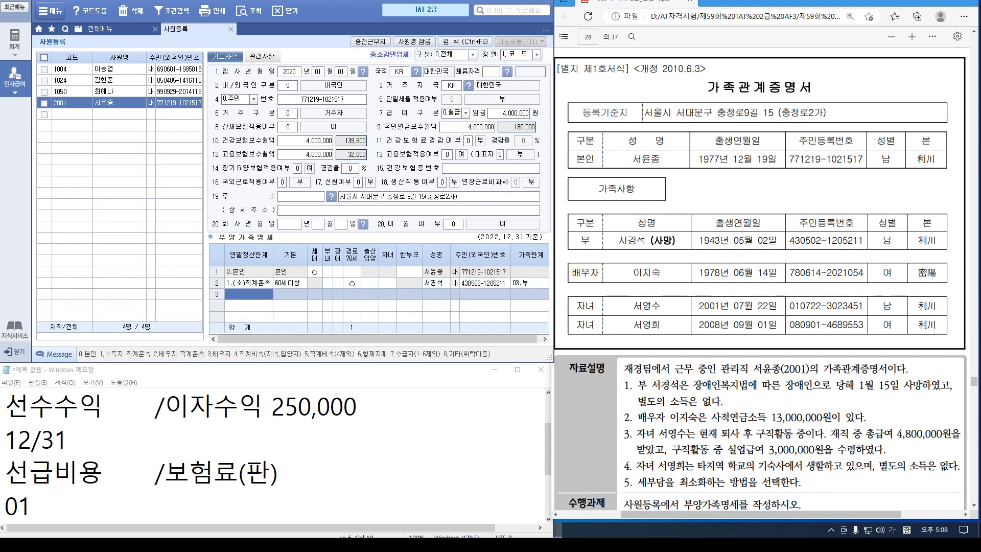
# Add the spouse as 배우자 (code 3) with her name and resident number
pyautogui.write('3')
pyautogui.press('Return')
pyautogui.press('Return')
pyautogui.press('Return')
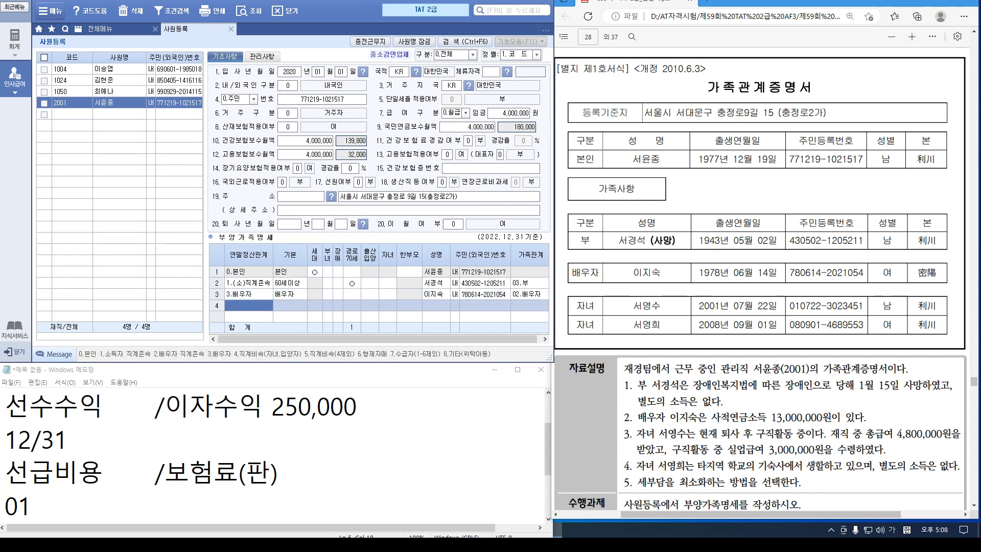
# Add the son as 직계비속 (code 4) with his name and resident number
pyautogui.write('4')
pyautogui.press('Return')
pyautogui.press('Return')
pyautogui.press('Return')
pyautogui.press('Return')
pyautogui.press('Return')
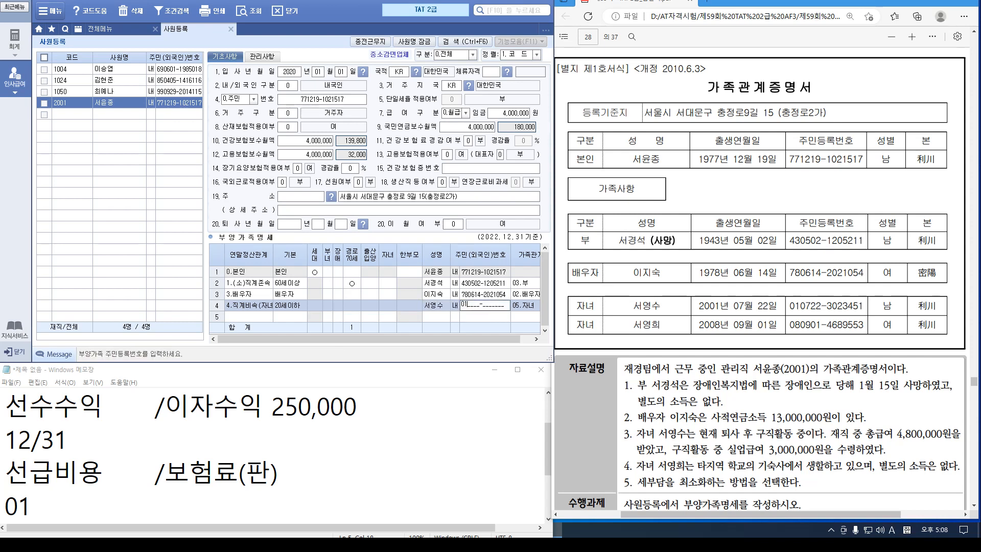
pyautogui.press('Return')
# Add the daughter as 직계비속 (code 4) with her name and resident number
pyautogui.press('Return')
pyautogui.write('4')
pyautogui.press('Return')
pyautogui.press('Return')
pyautogui.press('Return')
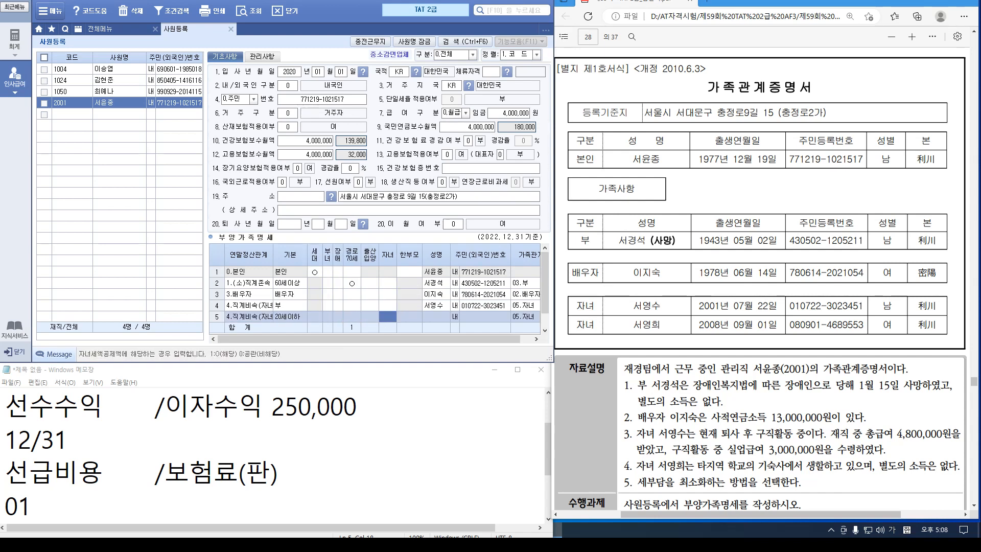
pyautogui.press('Return')
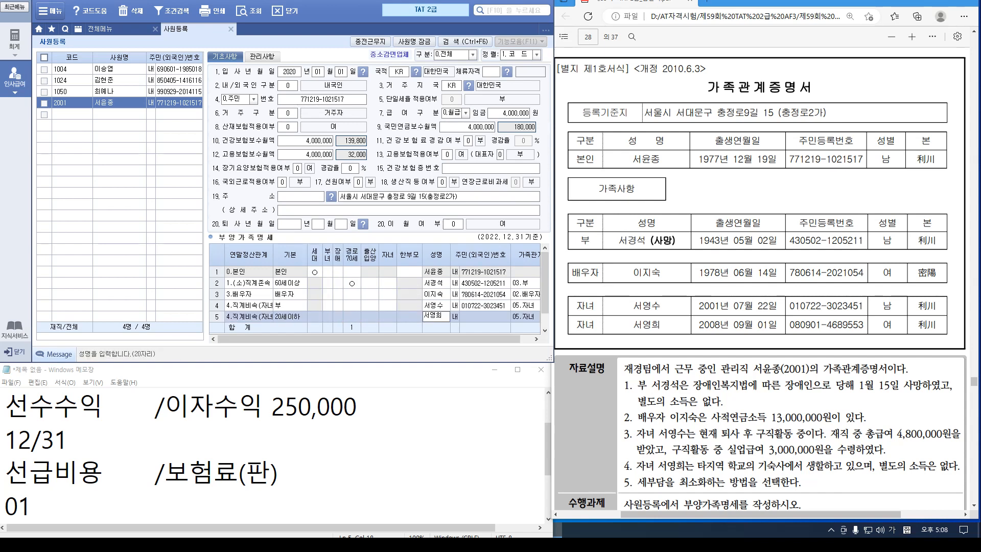
pyautogui.press('Return')
pyautogui.press('Return')
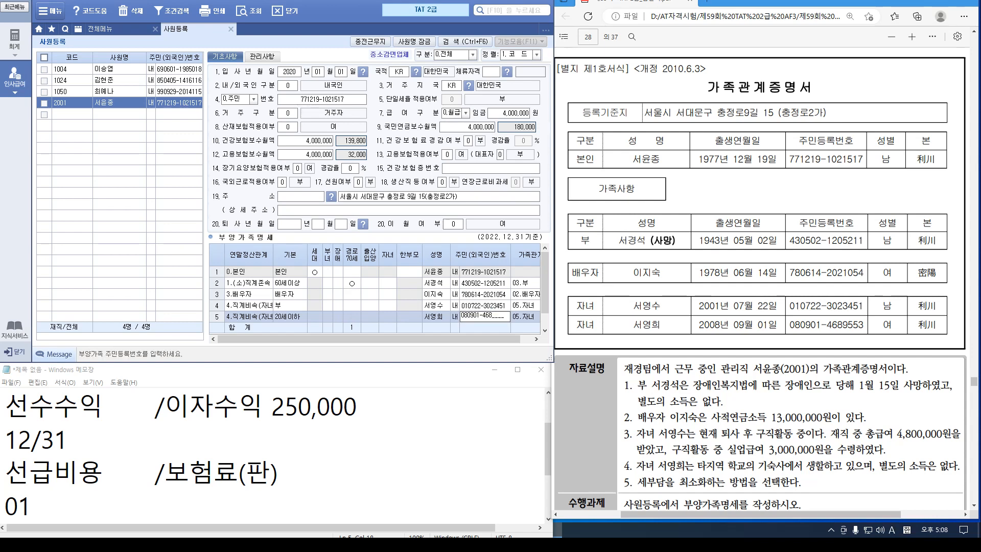
pyautogui.press('Return')
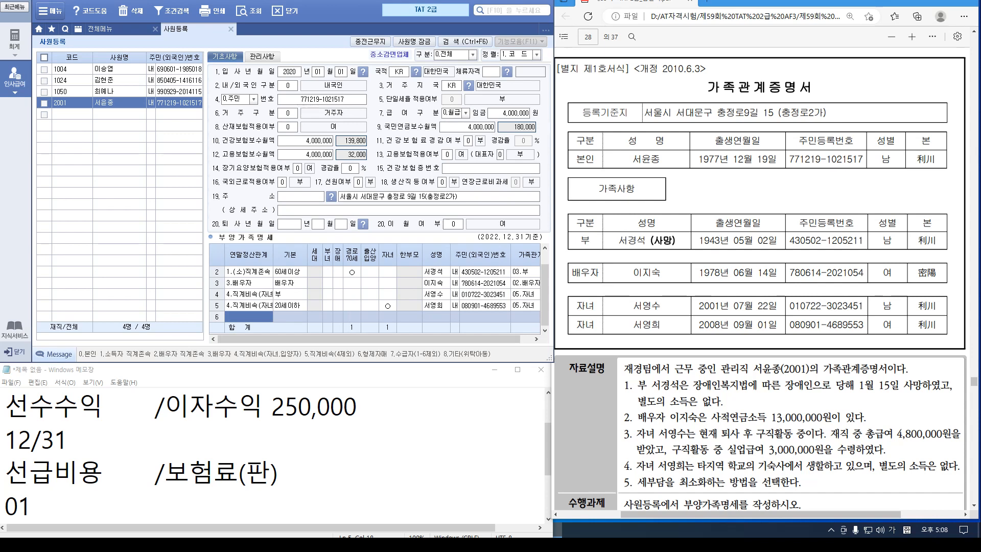
pyautogui.scroll(1, 386, 288)
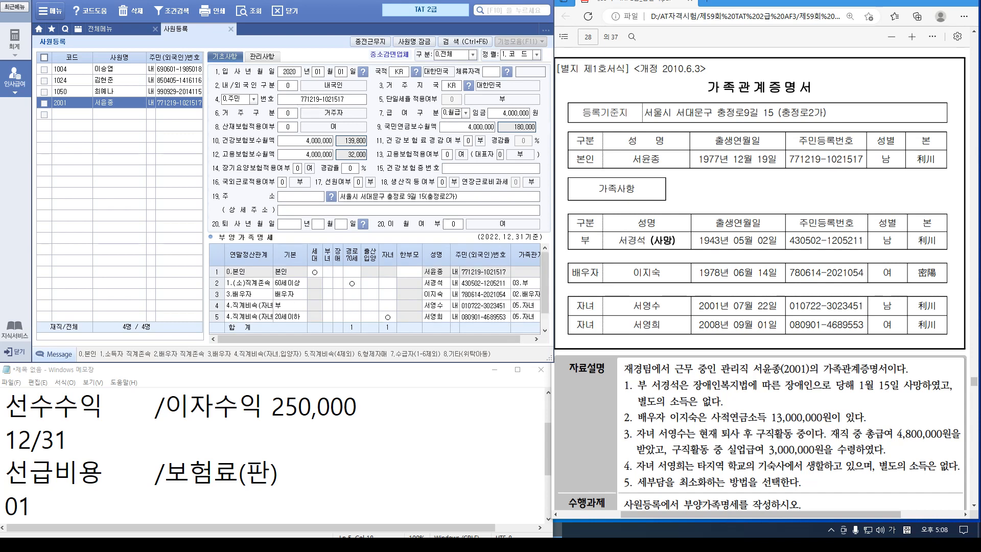
# Set the father's 장애 code to 1 in row 2
pyautogui.click(338, 283)
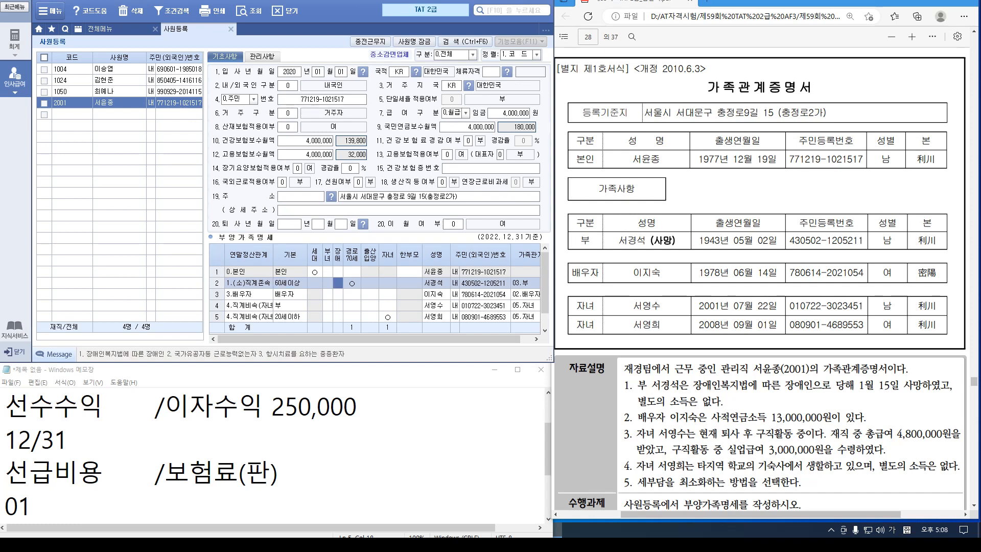
pyautogui.write('1')
pyautogui.press('Return')
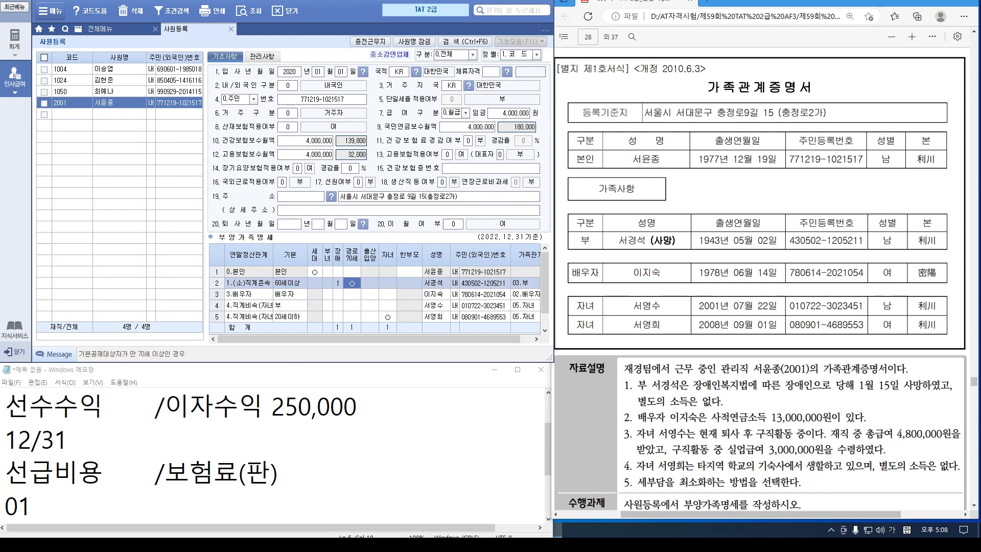
pyautogui.click(338, 283)
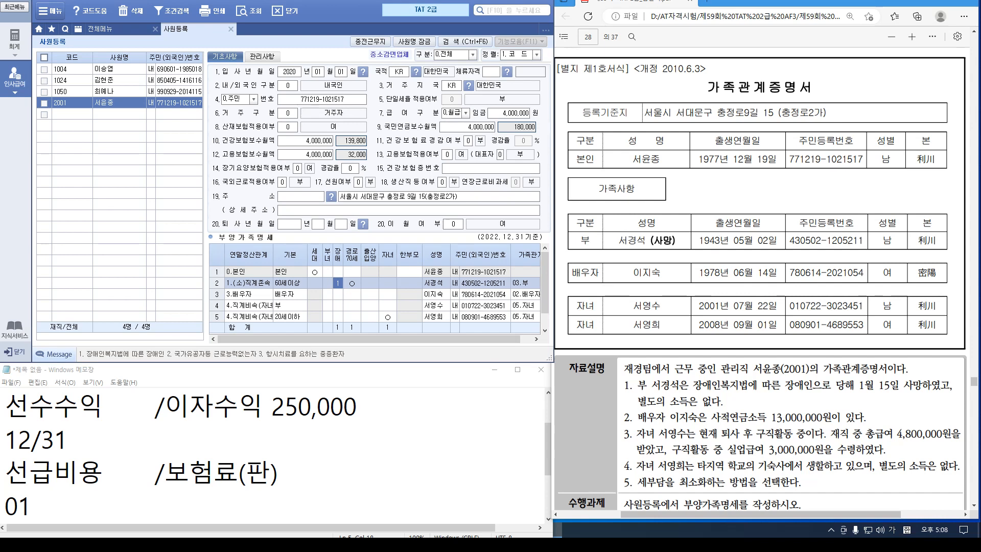
# Set the spouse's 기본 deduction to 0 (부), review the list, and close 사원등록
pyautogui.click(289, 293)
pyautogui.write('0')
pyautogui.press('Return')
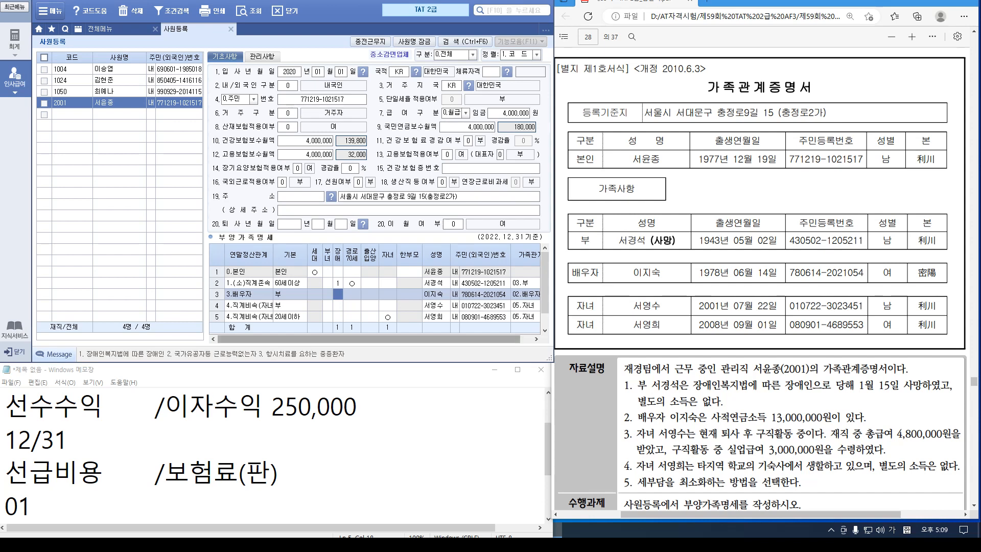
pyautogui.scroll(-1, 375, 296)
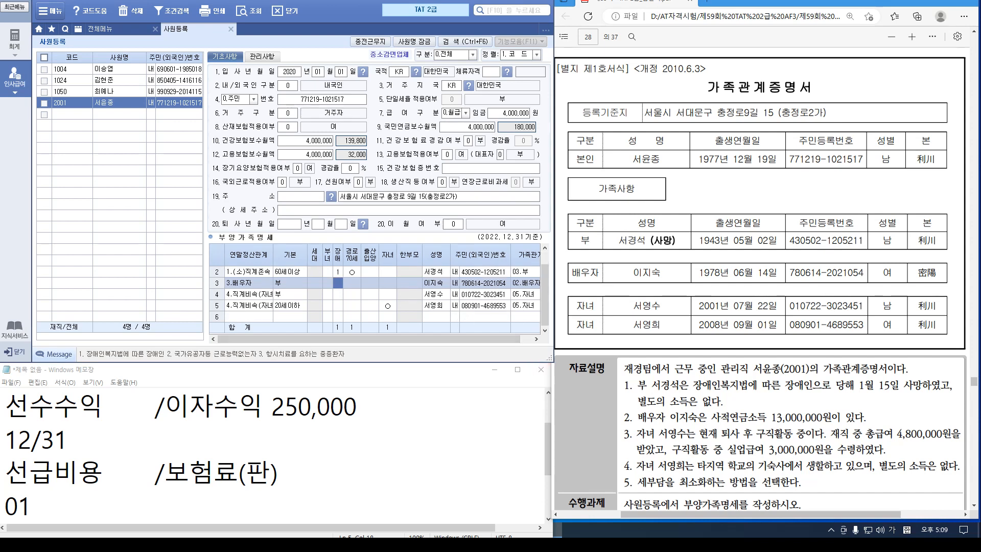
pyautogui.scroll(-3, 760, 255)
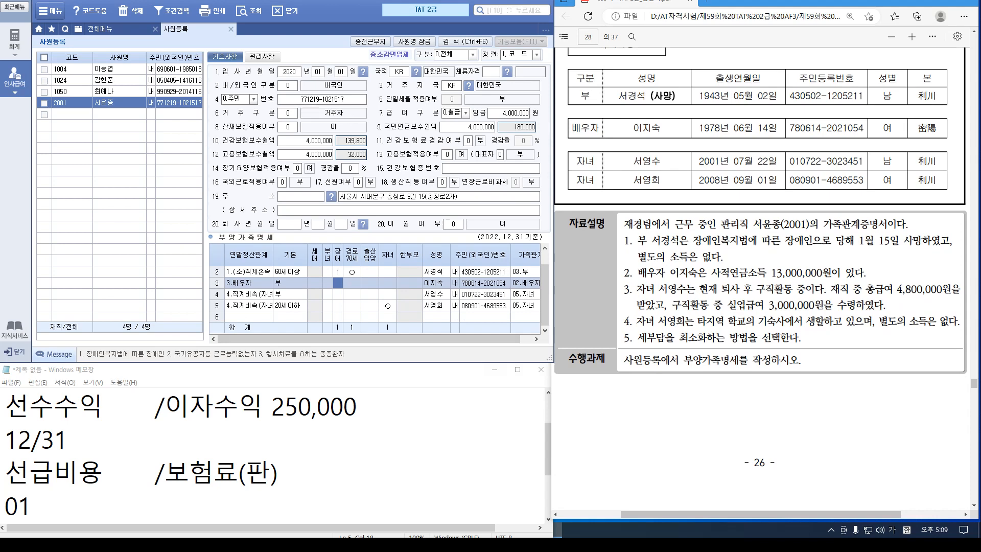
pyautogui.scroll(-6, 761, 281)
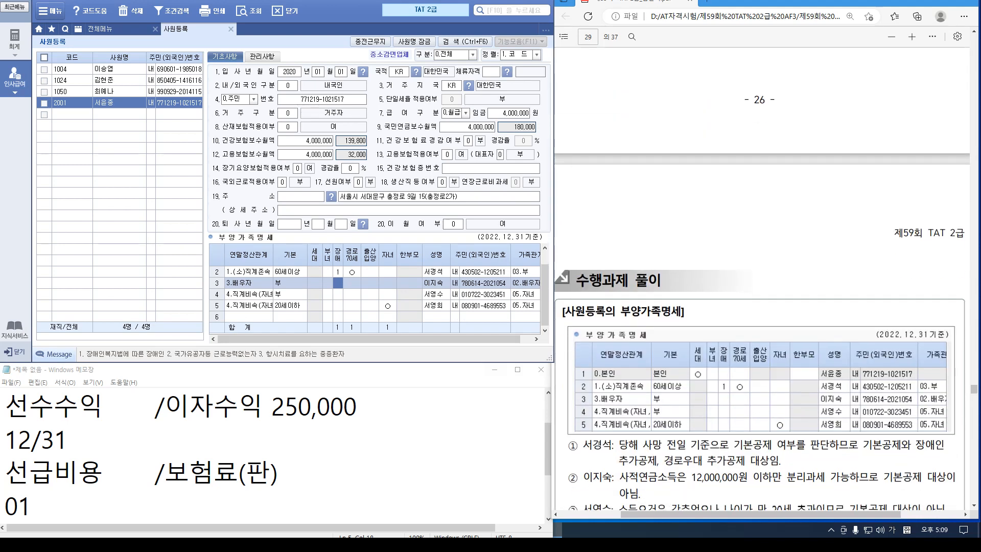
pyautogui.scroll(1, 378, 294)
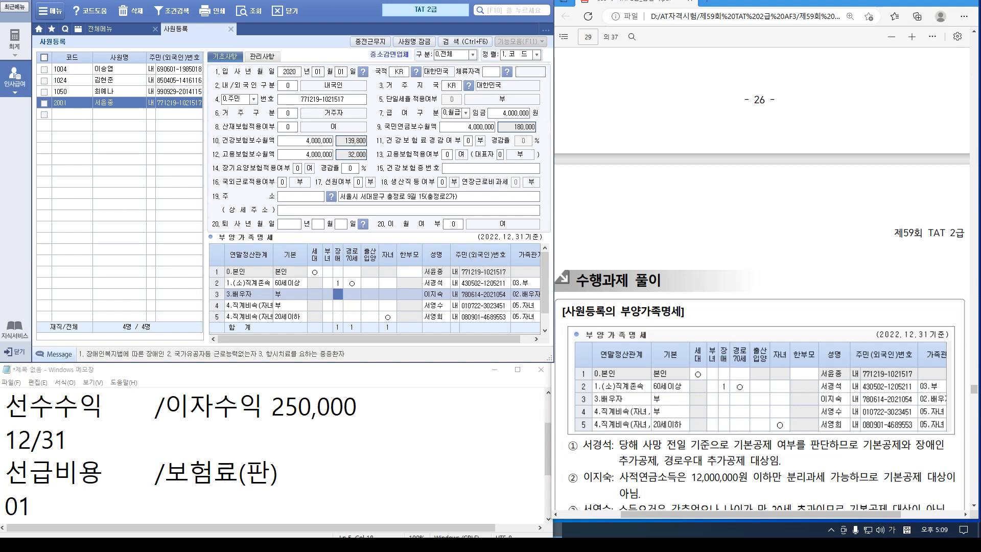
pyautogui.scroll(-1, 378, 294)
pyautogui.scroll(-7, 761, 276)
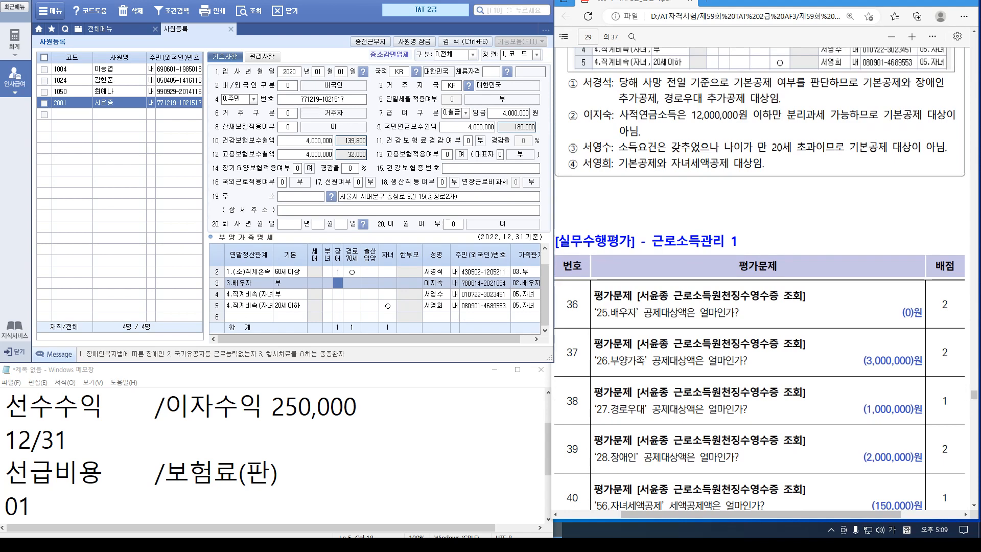
pyautogui.click(230, 29)
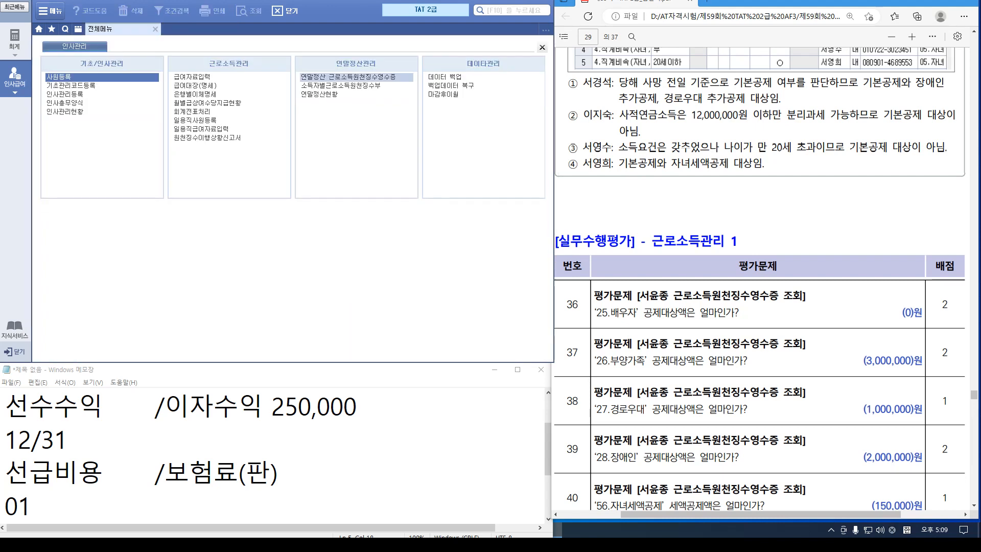
# Open the 근로소득원천징수영수증 and load employee 2001's settlement data
pyautogui.click(347, 77)
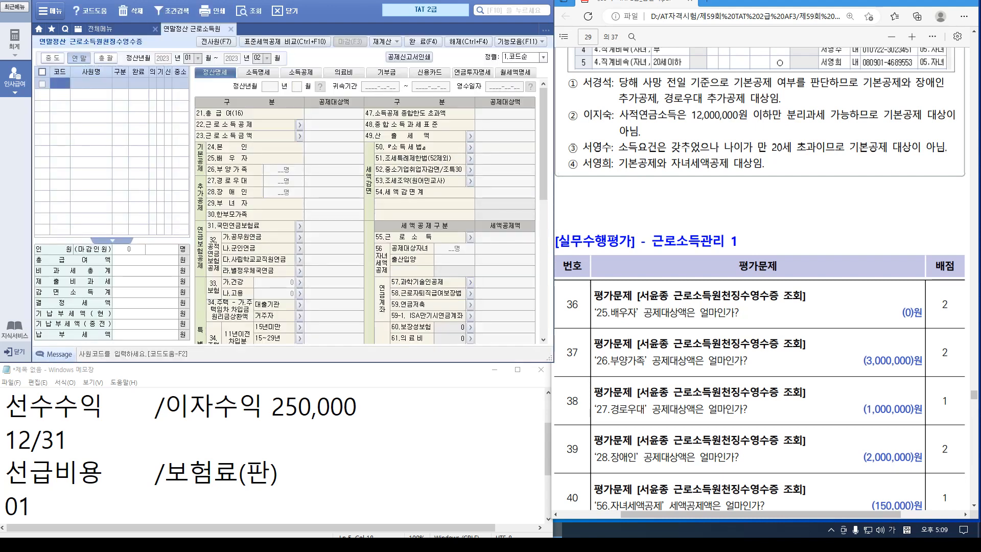
pyautogui.press('F2')
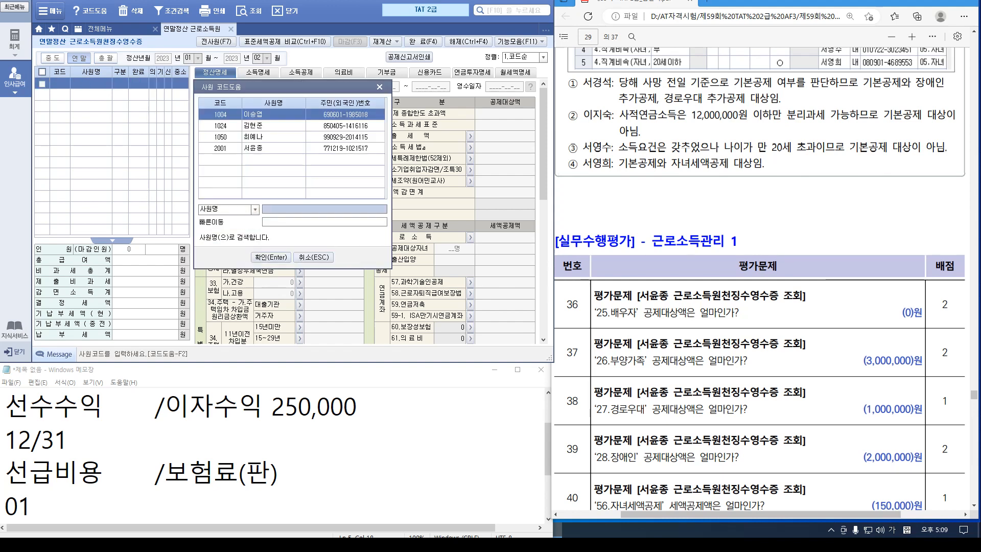
pyautogui.click(220, 147)
pyautogui.press('Return')
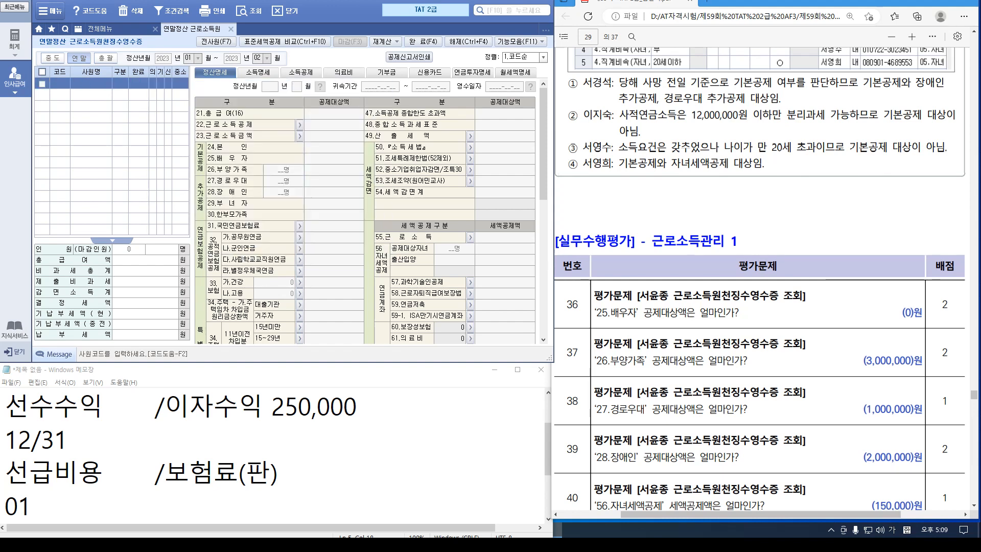
pyautogui.press('Return')
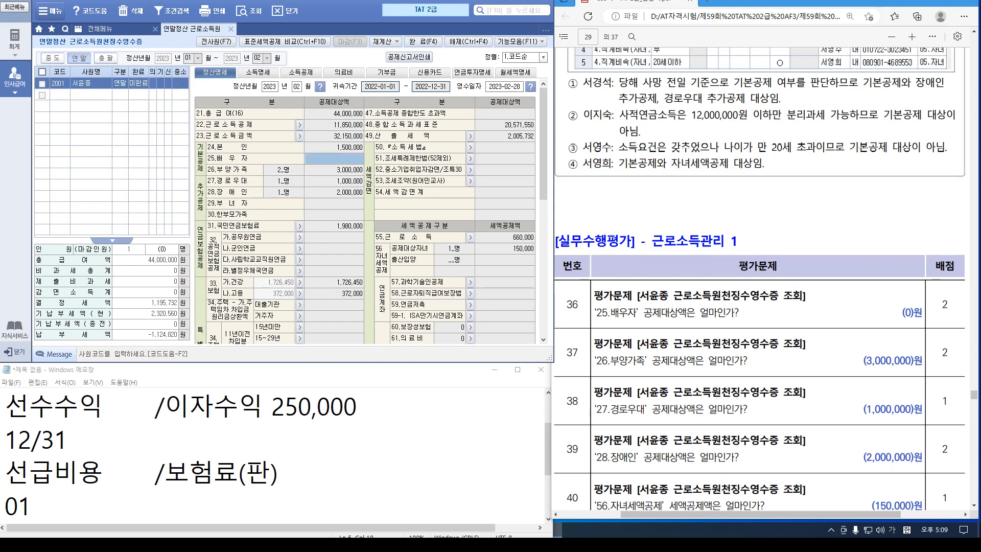
# Check 부양가족 3,000,000, 경로우대 1,000,000, 장애인 2,000,000 and 자녀세액공제 150,000
pyautogui.click(335, 169)
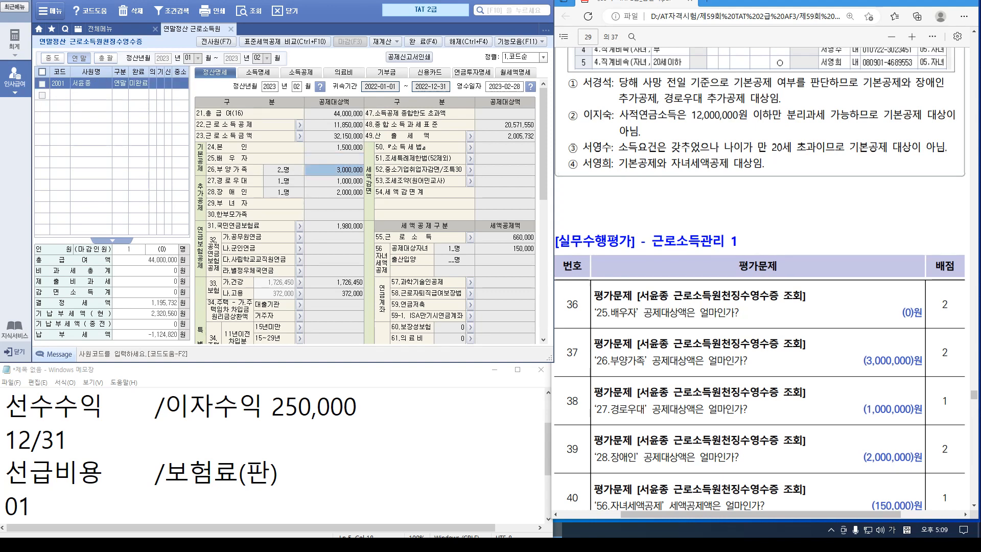
pyautogui.click(334, 181)
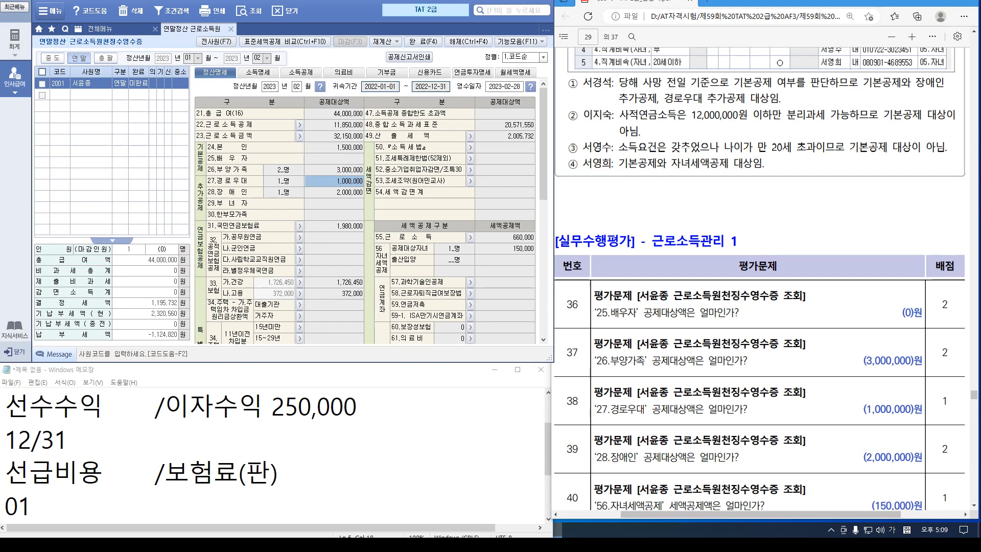
pyautogui.click(335, 192)
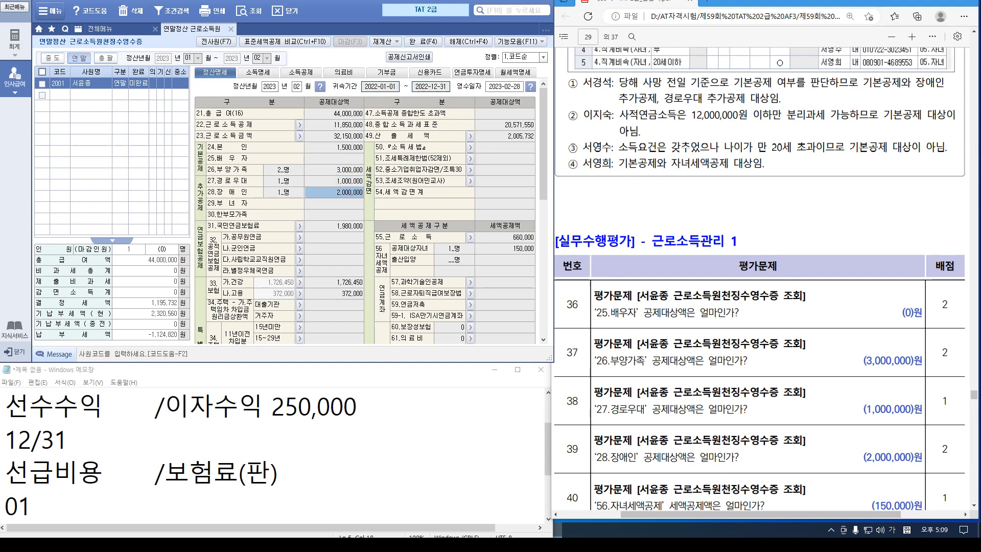
pyautogui.scroll(-2, 759, 279)
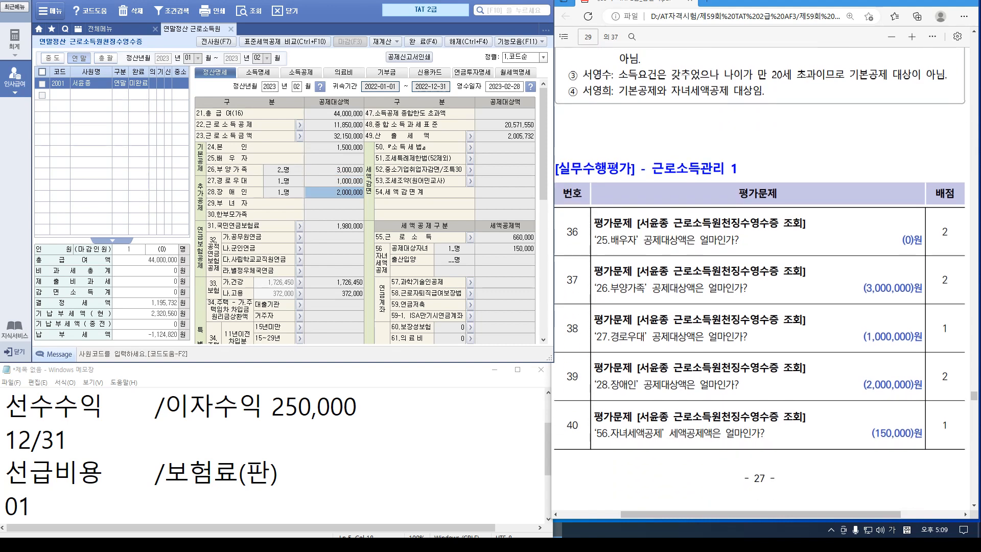
pyautogui.click(504, 248)
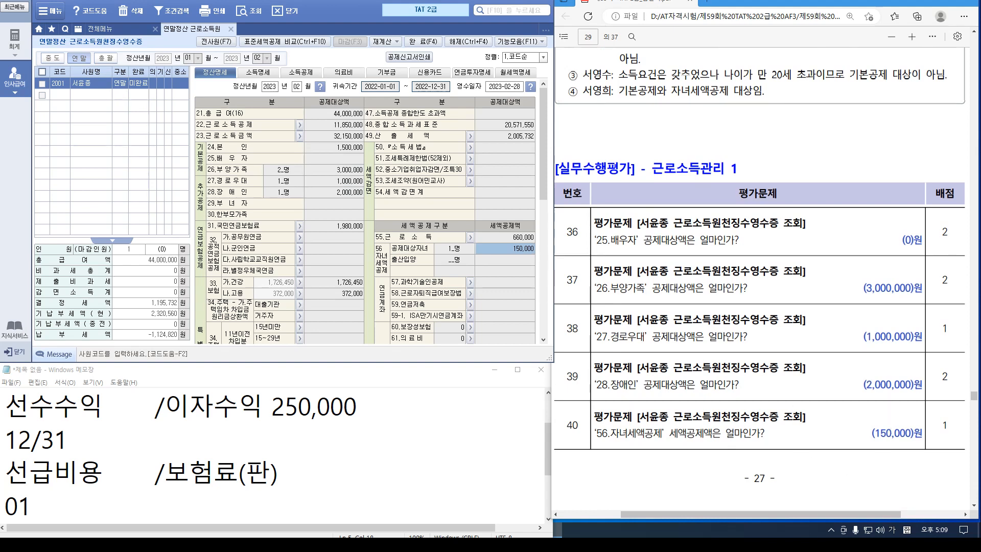
pyautogui.scroll(-10, 761, 286)
pyautogui.scroll(-4, 761, 286)
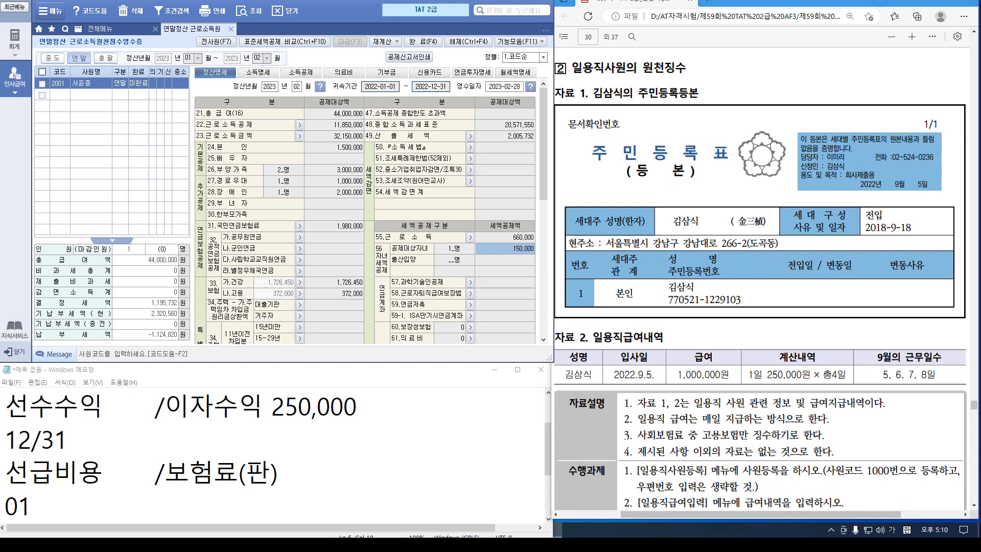
# In 일용직사원등록, register worker code 1000 as a resident with name and resident number
pyautogui.click(231, 29)
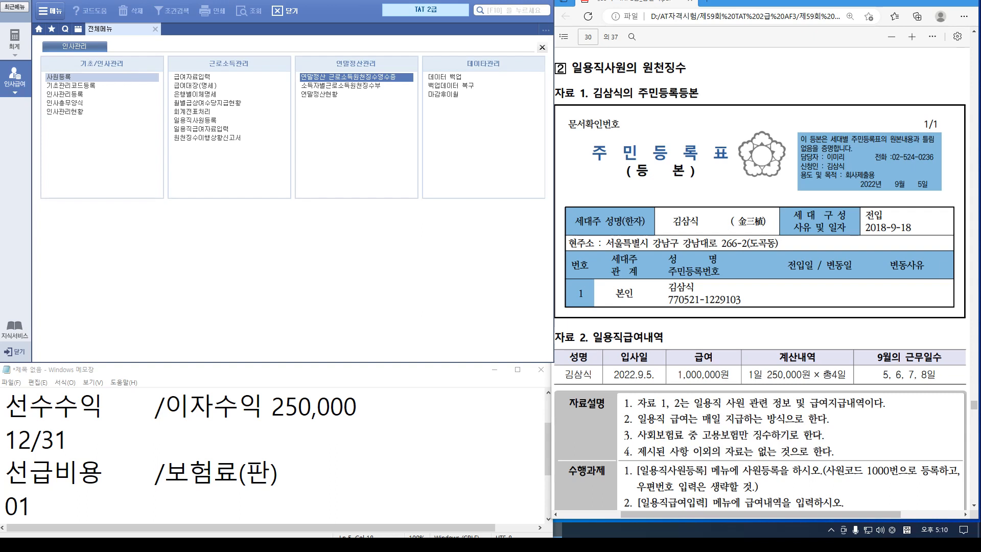
pyautogui.click(212, 121)
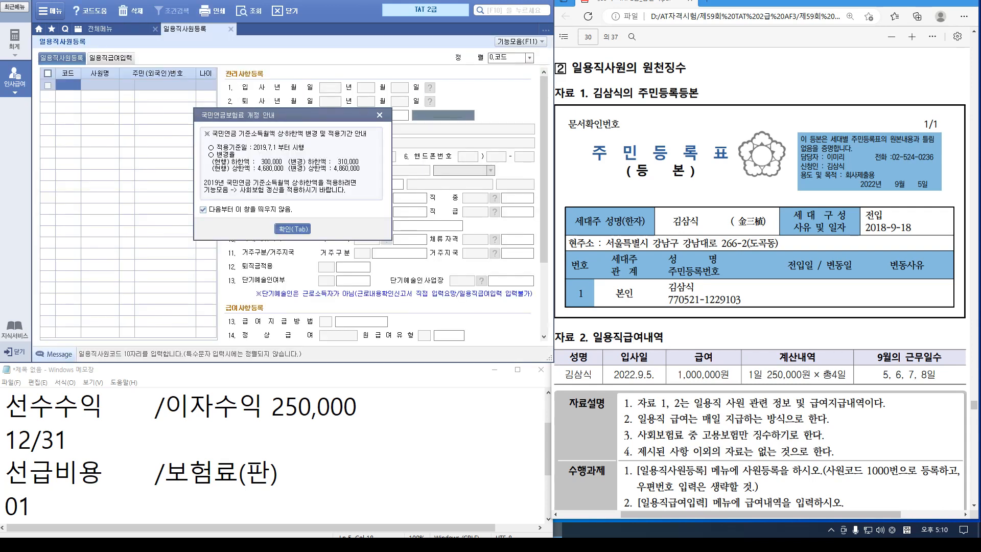
pyautogui.press('Tab')
pyautogui.write('10')
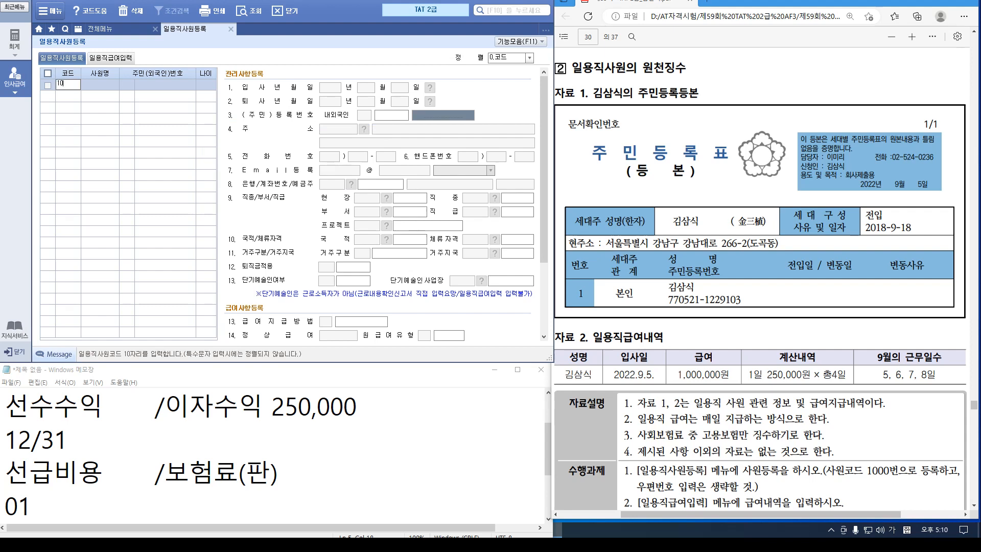
pyautogui.write('00')
pyautogui.press('Return')
pyautogui.press('Return')
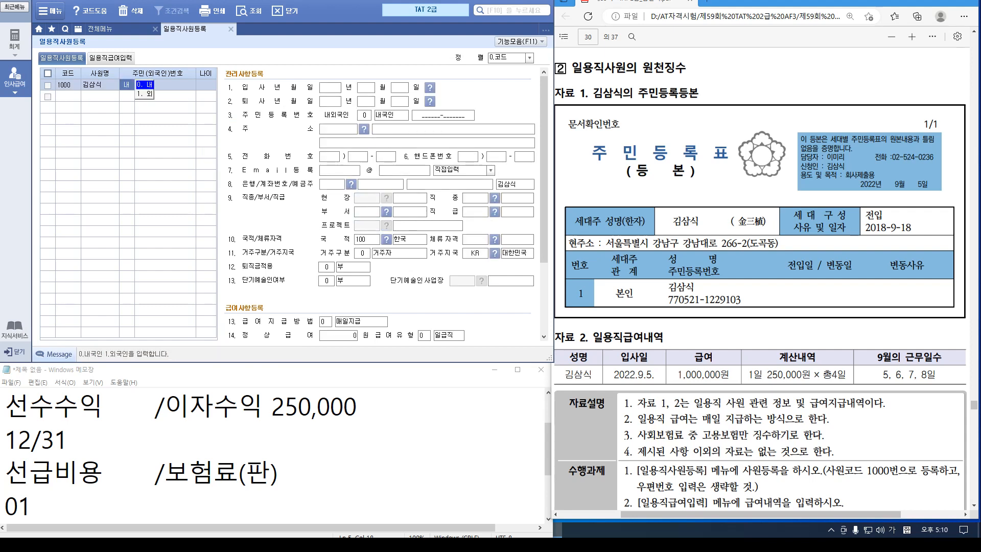
pyautogui.press('Return')
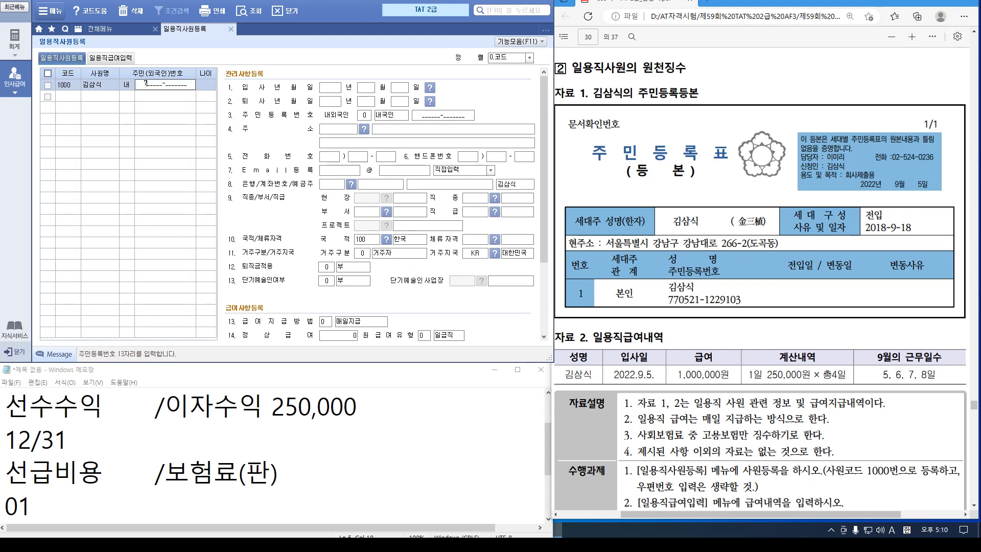
pyautogui.press('Return')
pyautogui.press('Return')
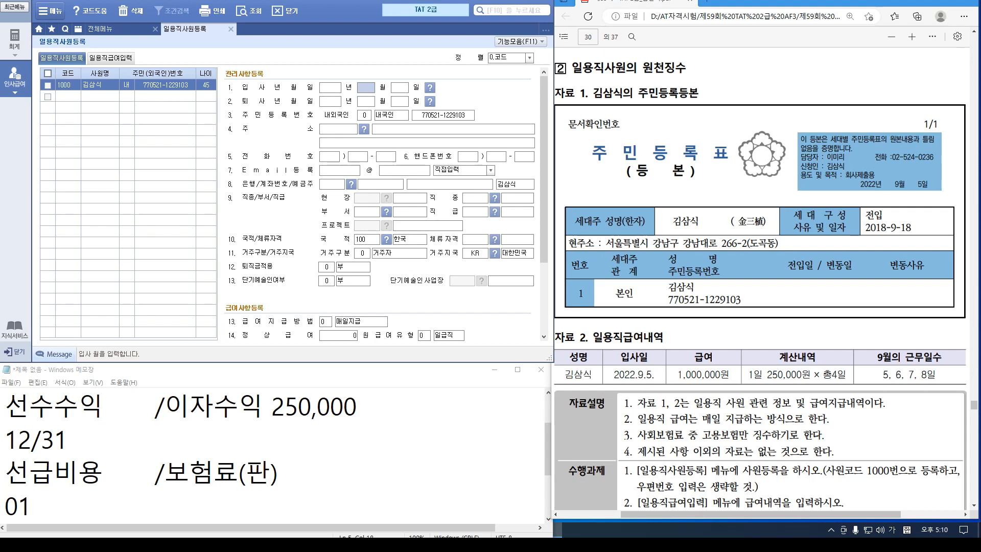
# Set the hire date to 2022-09-05 and bring up the address postal-code lookup
pyautogui.click(330, 88)
pyautogui.write('2022 년 09 월 05')
pyautogui.press('Return')
pyautogui.press('Return')
pyautogui.press('Return')
pyautogui.press('Return')
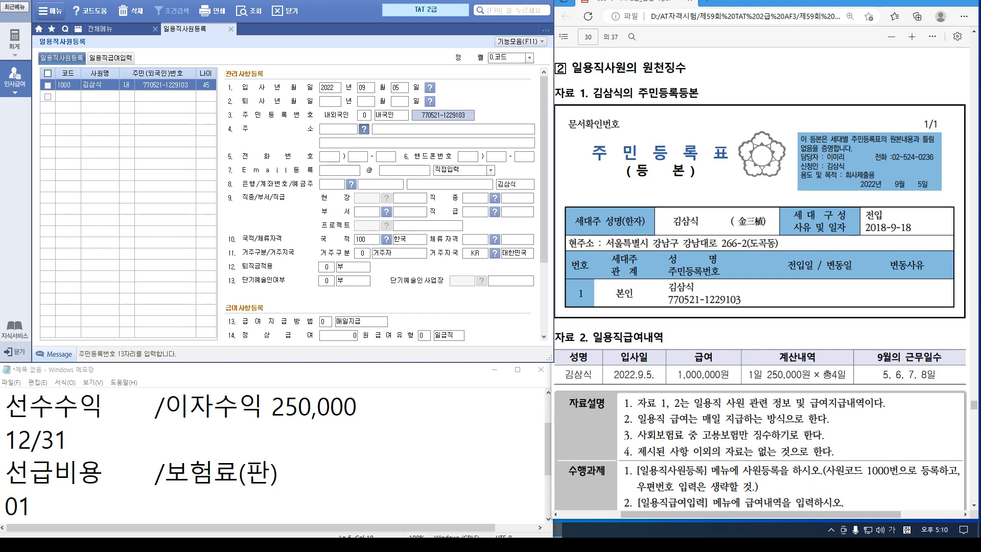
pyautogui.click(363, 129)
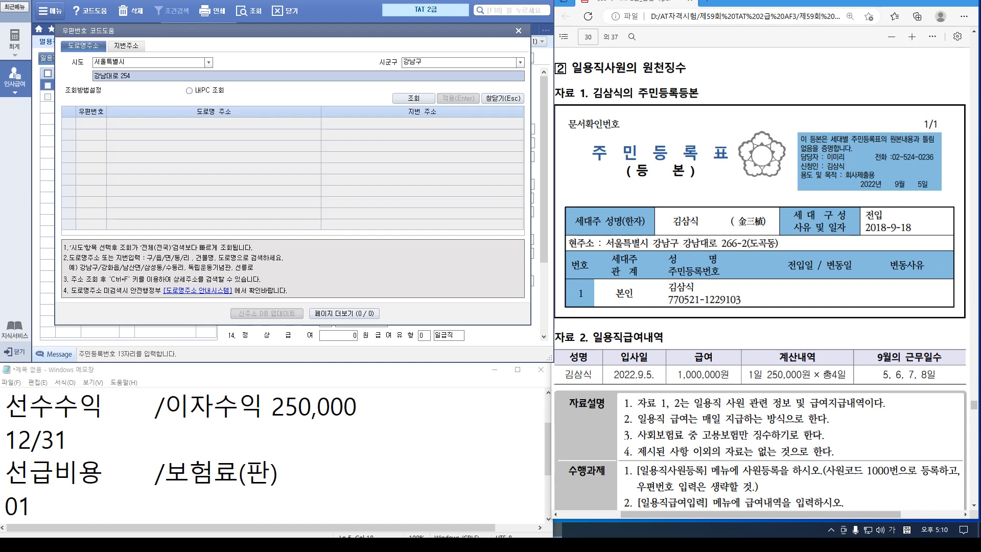
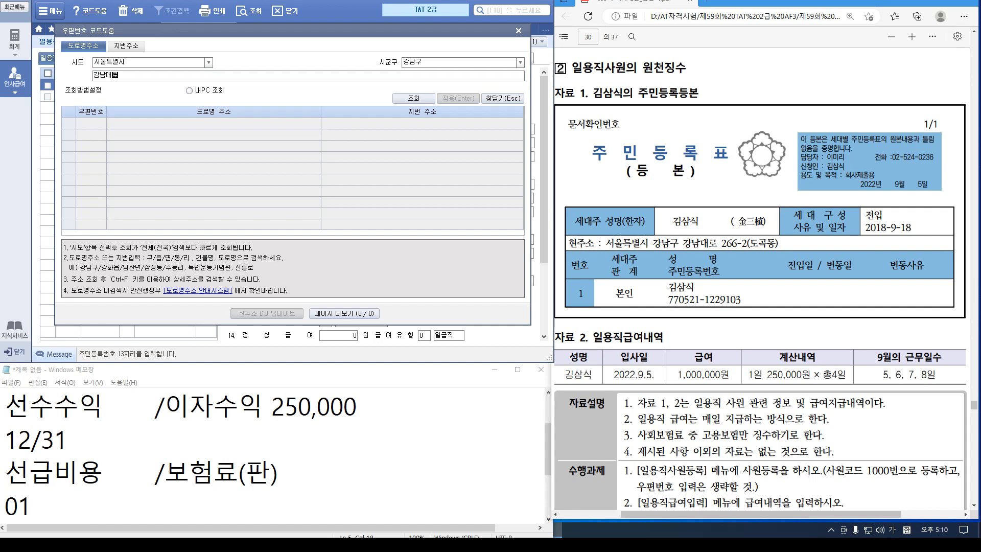
# Search the postal-code lookup for the worker's road address; no match found, so close it
pyautogui.press('Return')
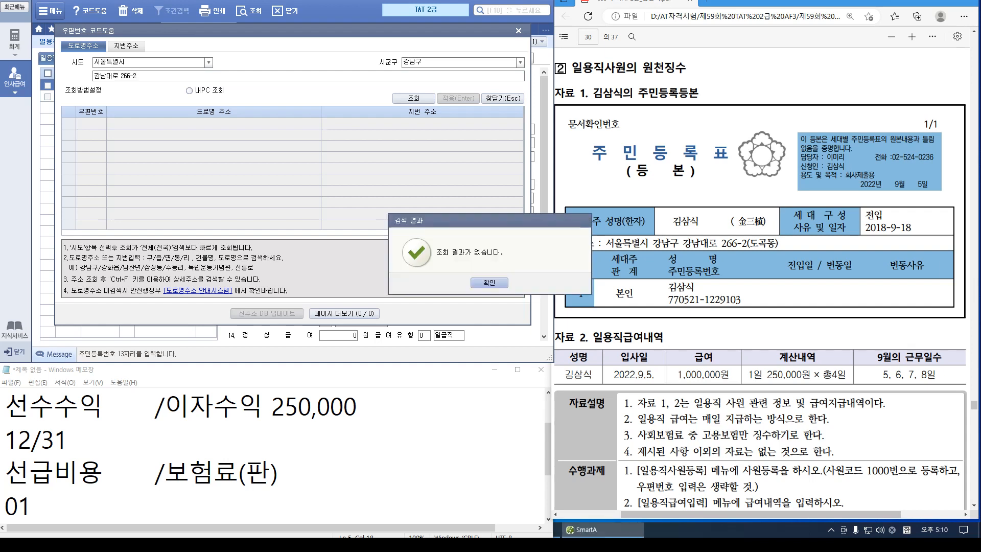
pyautogui.press('Return')
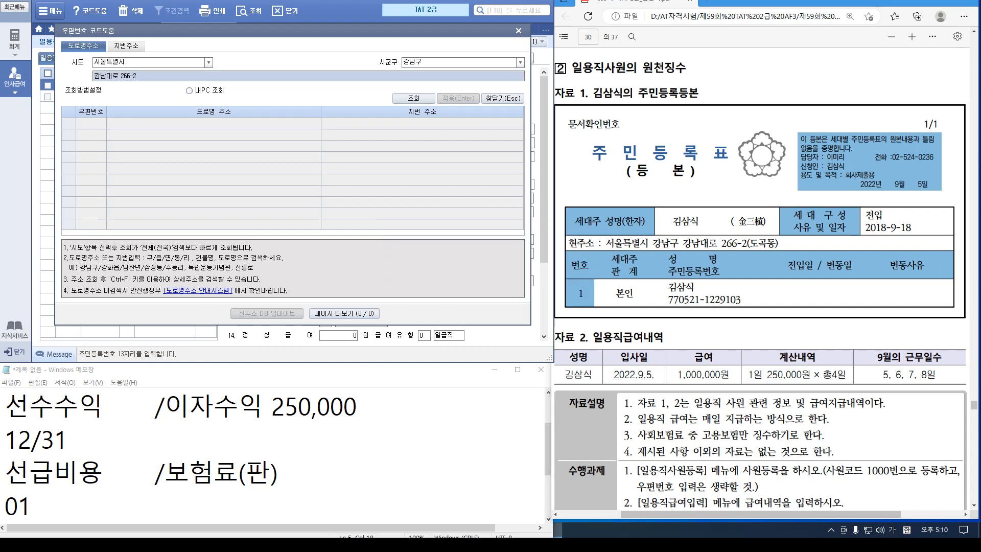
pyautogui.click(137, 75)
pyautogui.press('BackSpace')
pyautogui.press('BackSpace')
pyautogui.press('BackSpace')
pyautogui.press('BackSpace')
pyautogui.press('BackSpace')
pyautogui.press('BackSpace')
pyautogui.press('BackSpace')
pyautogui.press('BackSpace')
pyautogui.press('BackSpace')
pyautogui.press('BackSpace')
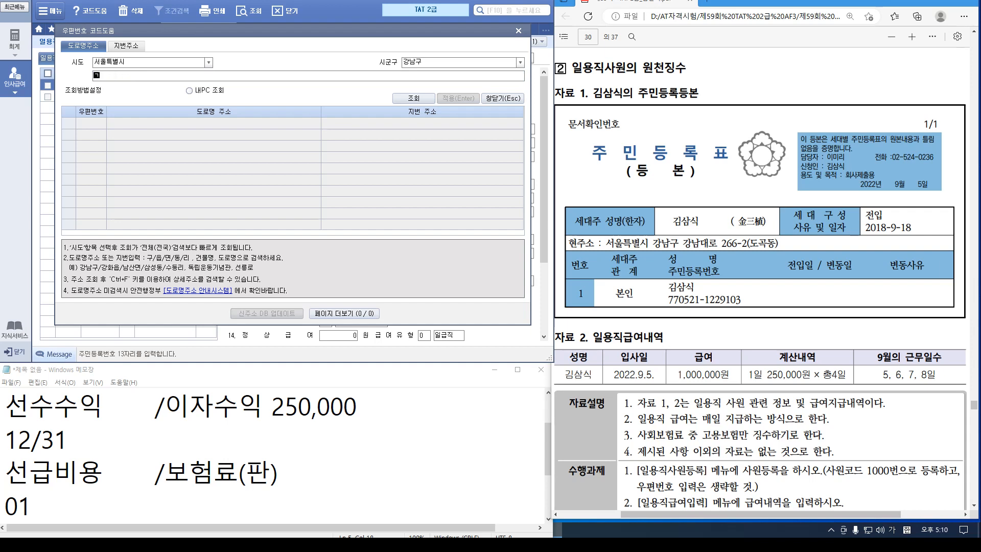
pyautogui.press('Return')
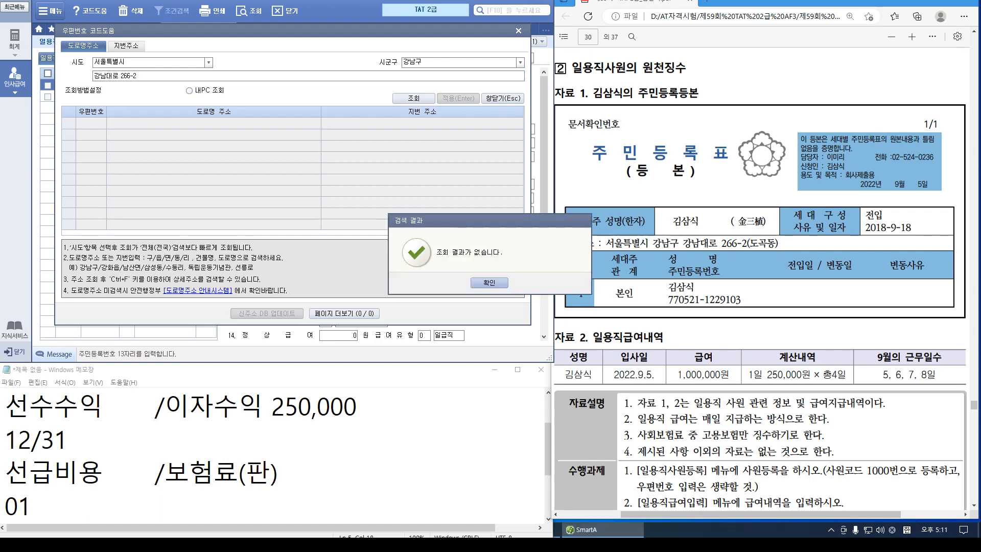
pyautogui.press('Return')
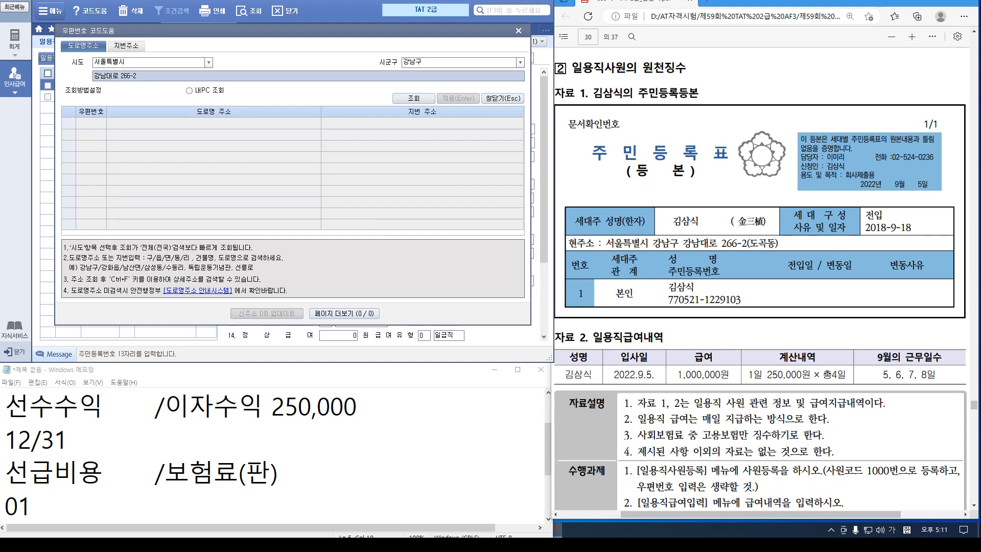
pyautogui.press('Escape')
# Type the worker's full road address directly into the 주소 field
pyautogui.click(453, 129)
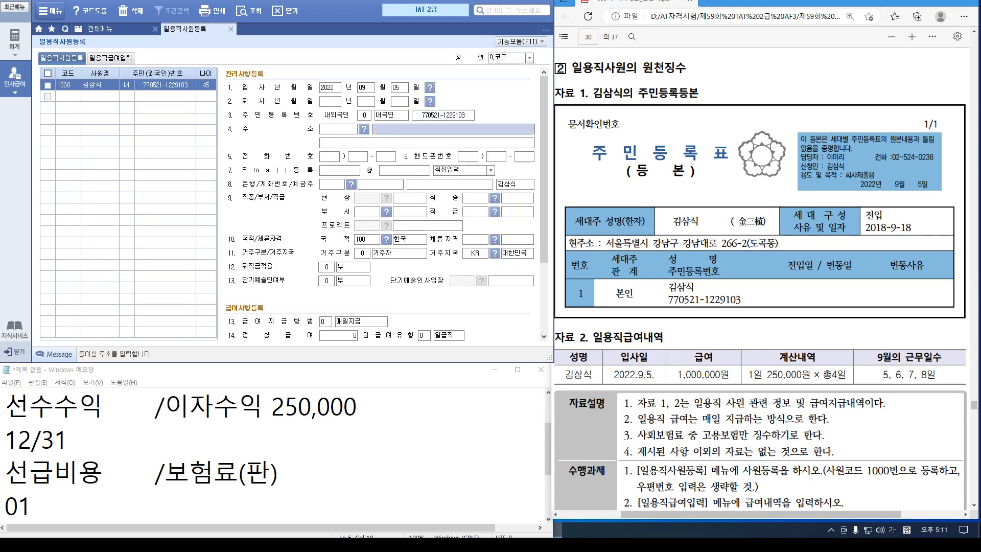
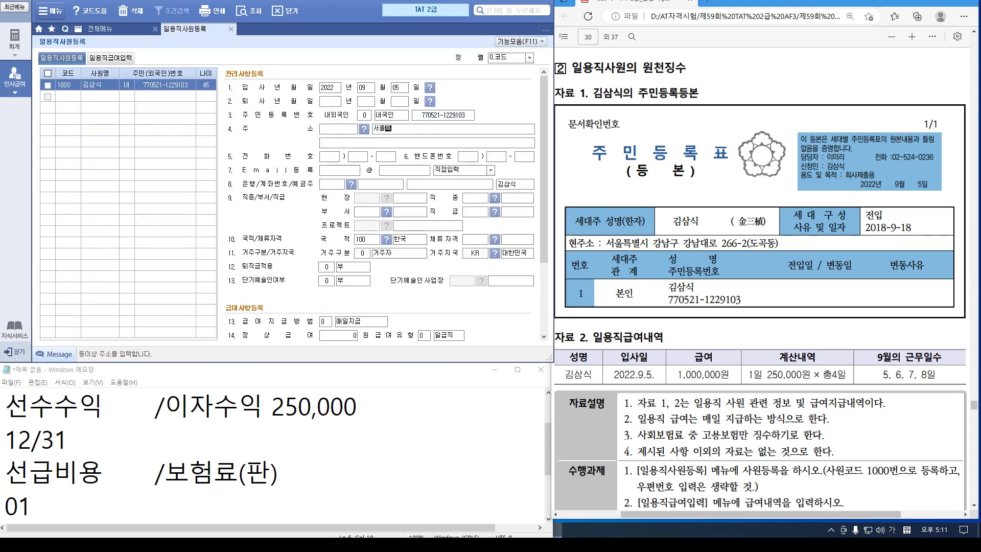
pyautogui.click(426, 143)
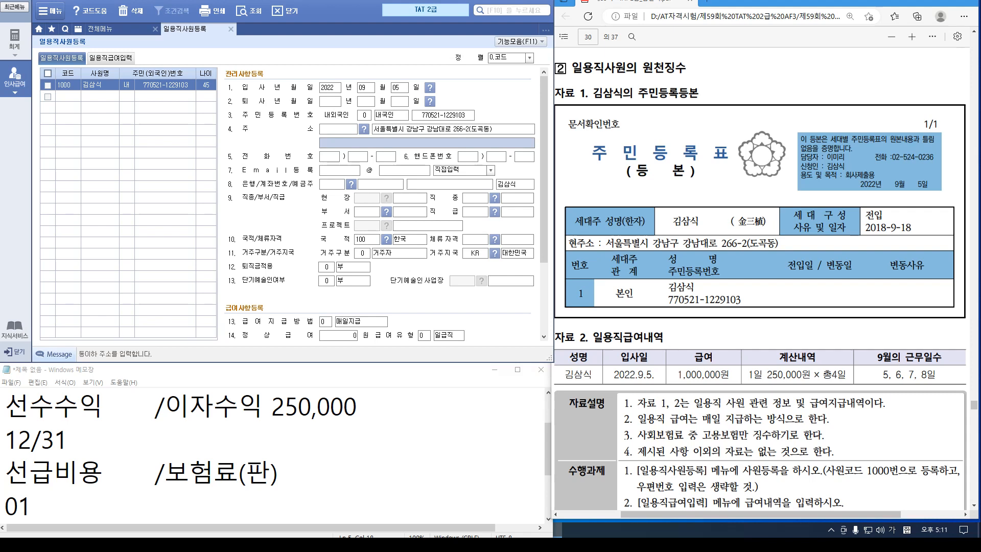
# Set the worker's regular daily pay to 250,000
pyautogui.scroll(-3, 378, 204)
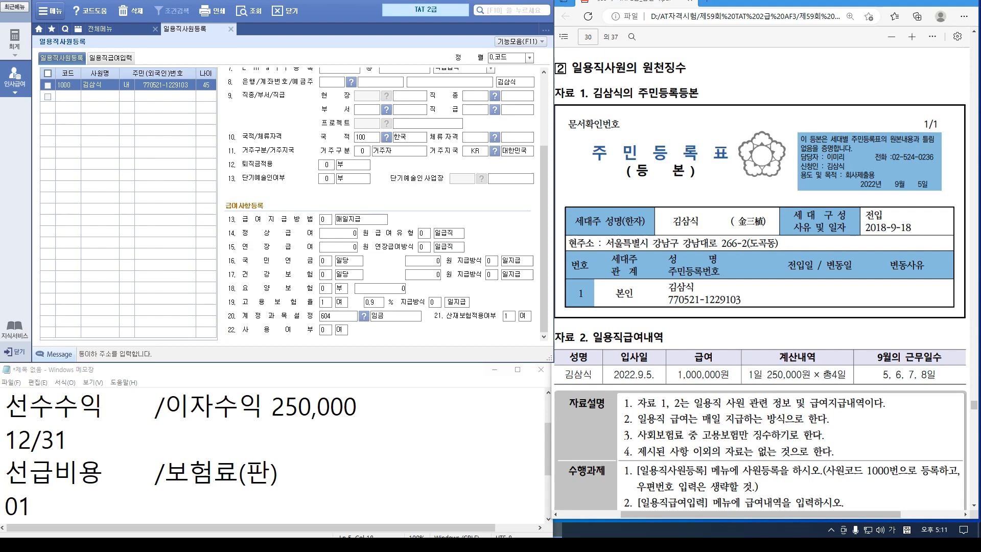
pyautogui.click(338, 233)
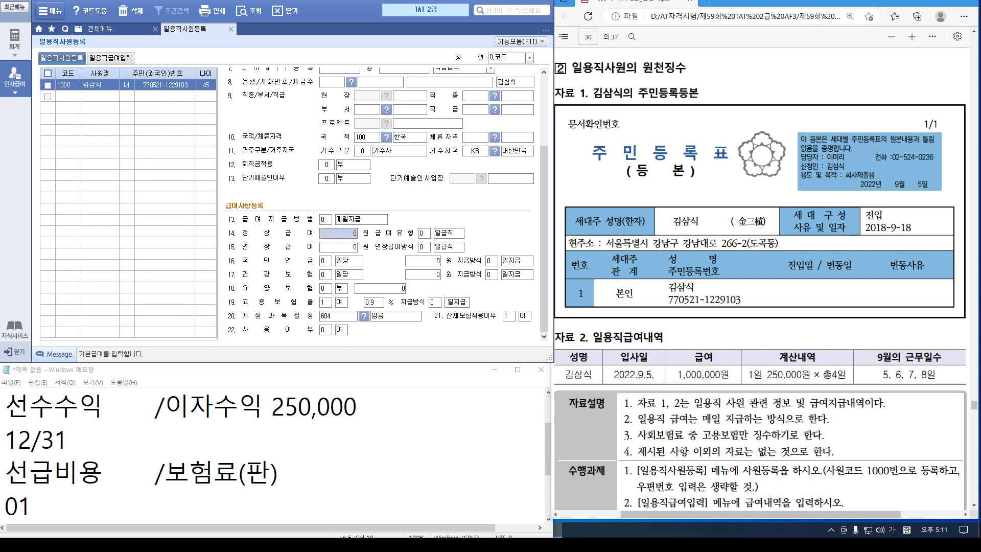
pyautogui.write('2500000')
pyautogui.press('Return')
pyautogui.press('Return')
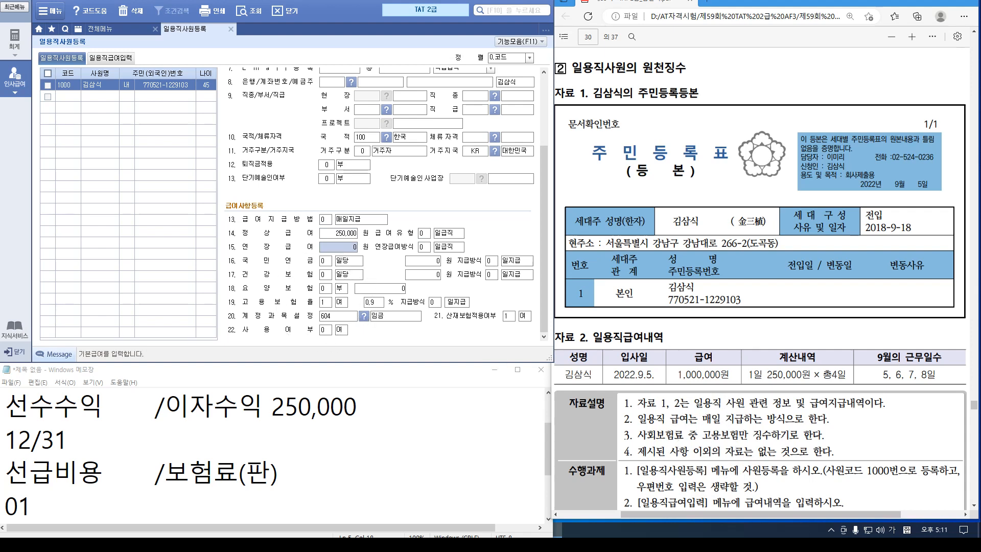
# Change the daily wage account from 604 임금 to 507 잡급
pyautogui.click(363, 315)
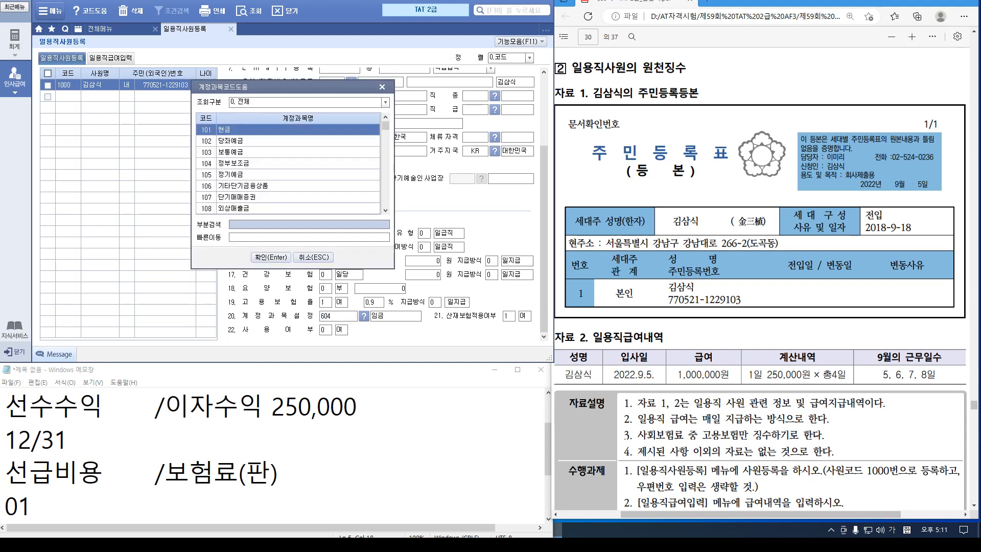
pyautogui.write('잡급')
pyautogui.press('Return')
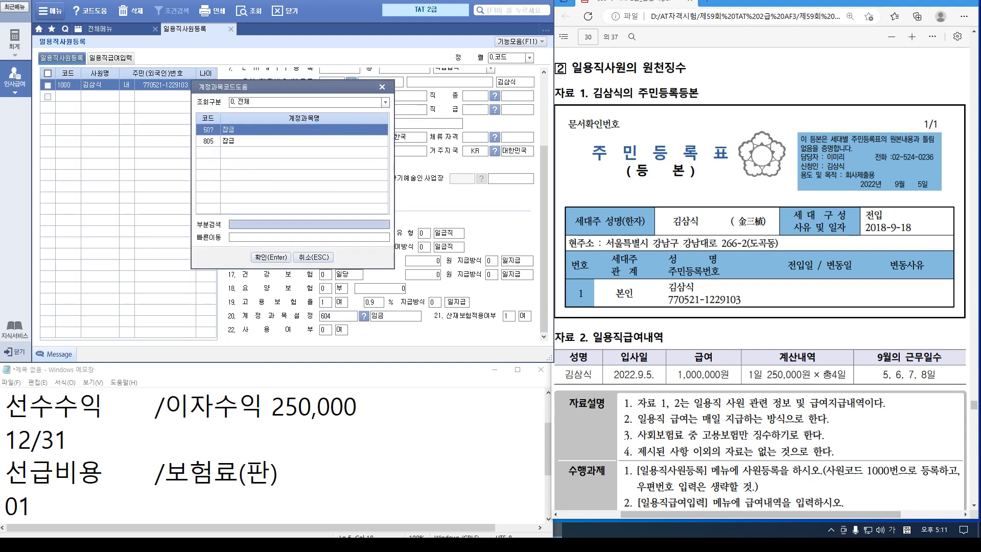
pyautogui.press('Return')
pyautogui.scroll(-1, 760, 268)
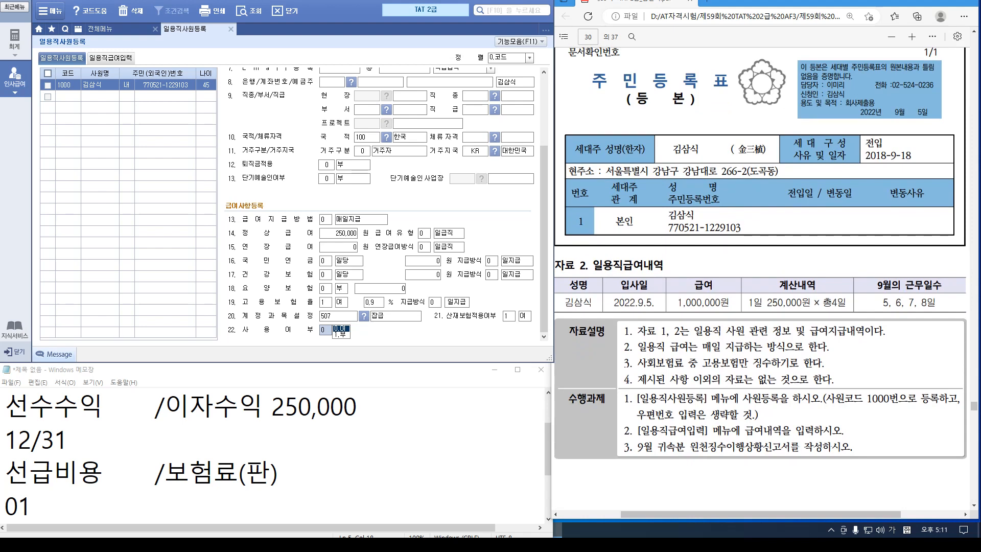
pyautogui.click(111, 58)
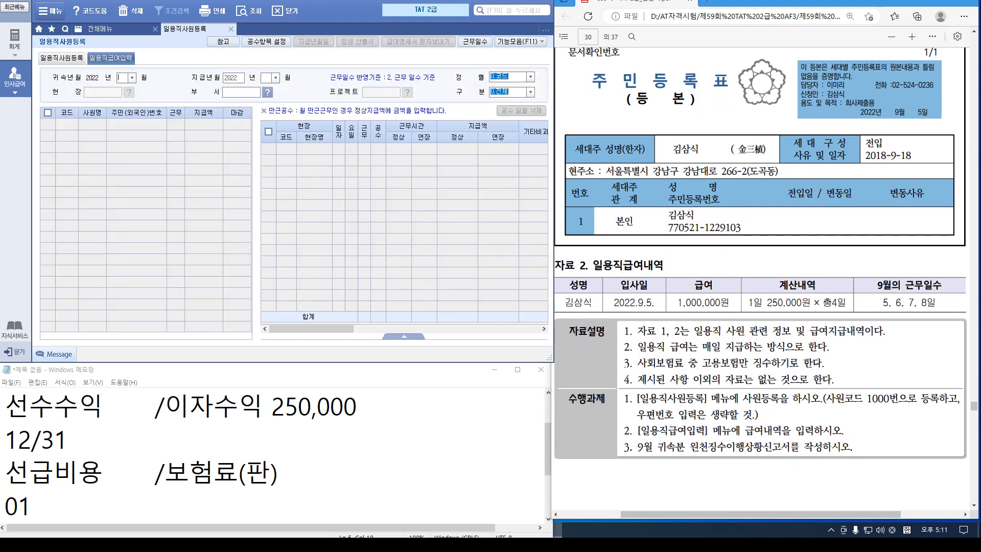
# Set 귀속년월 and 지급년월 to September 2022 and load the employees
pyautogui.click(132, 78)
pyautogui.press('Down')
pyautogui.press('Down')
pyautogui.press('Down')
pyautogui.press('Down')
pyautogui.press('Down')
pyautogui.press('Down')
pyautogui.press('Down')
pyautogui.press('Down')
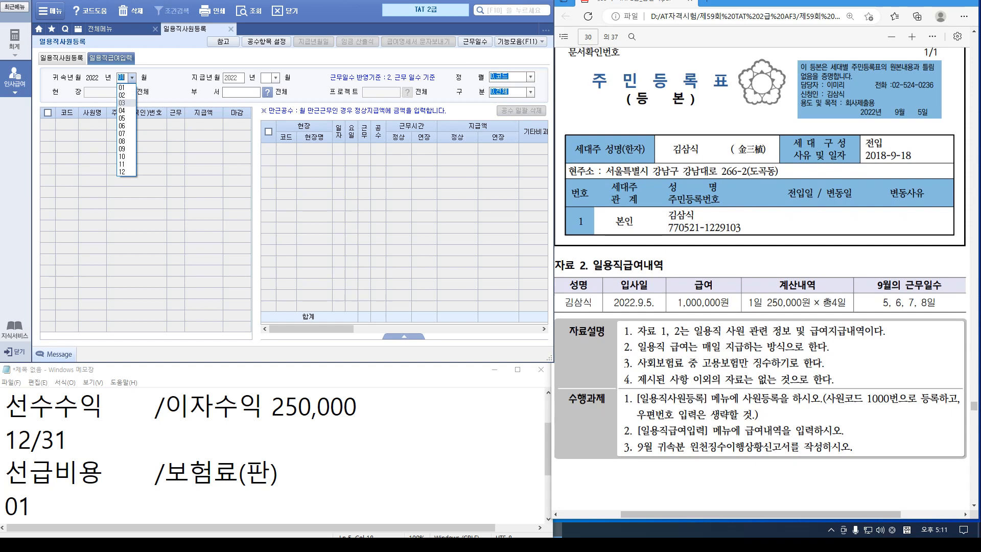
pyautogui.press('Return')
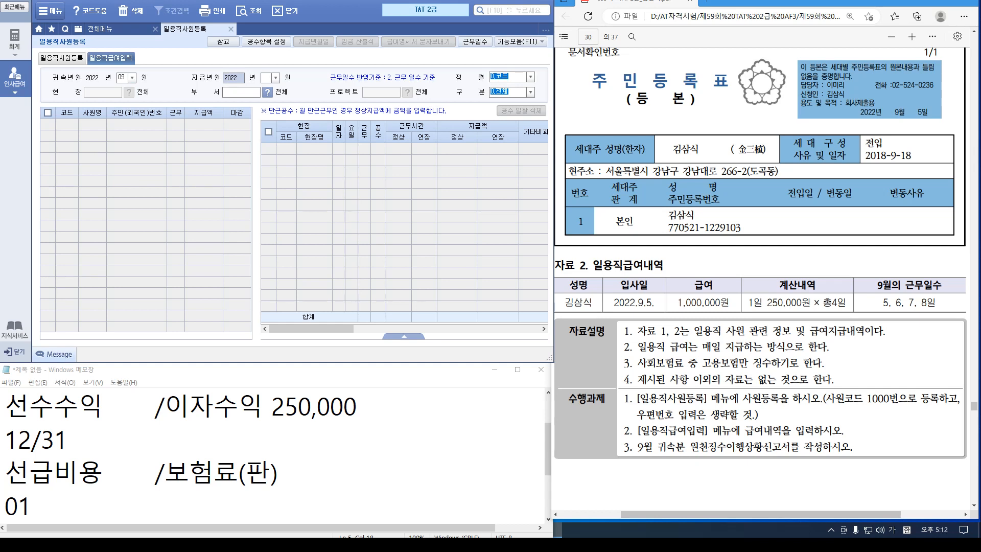
pyautogui.click(275, 78)
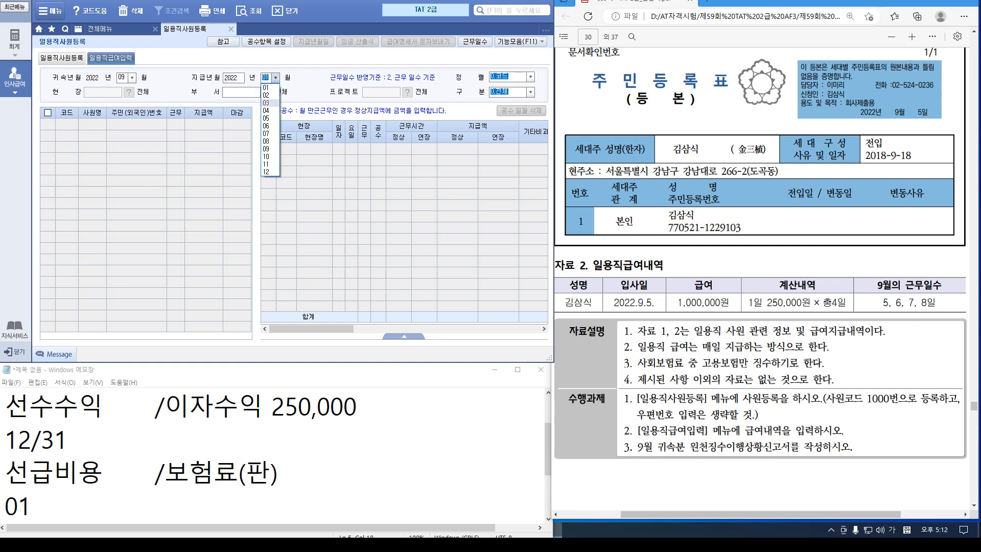
pyautogui.click(269, 149)
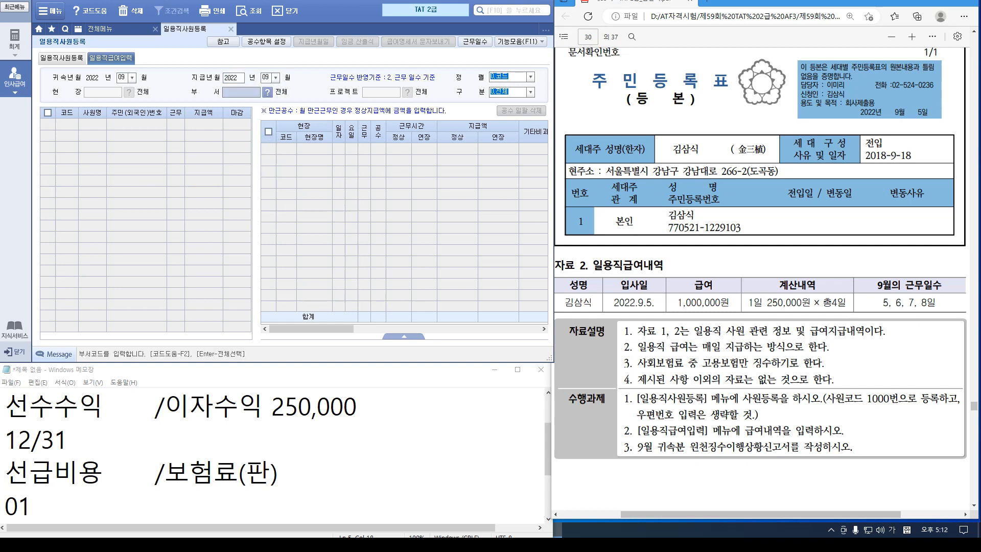
pyautogui.press('Return')
# Mark days 05–08 as worked for employee 1000, then close the daily worker screen
pyautogui.click(92, 124)
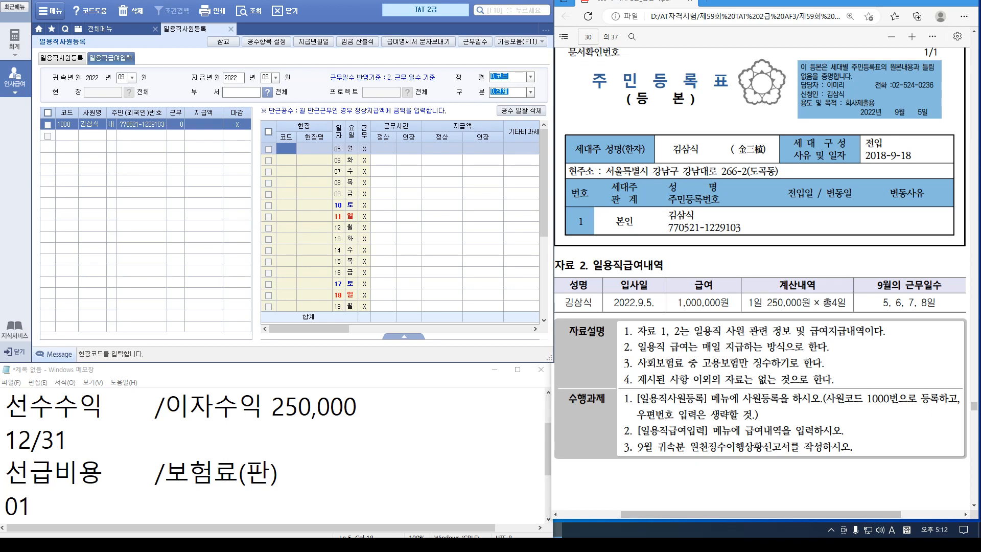
pyautogui.click(364, 149)
pyautogui.press('1')
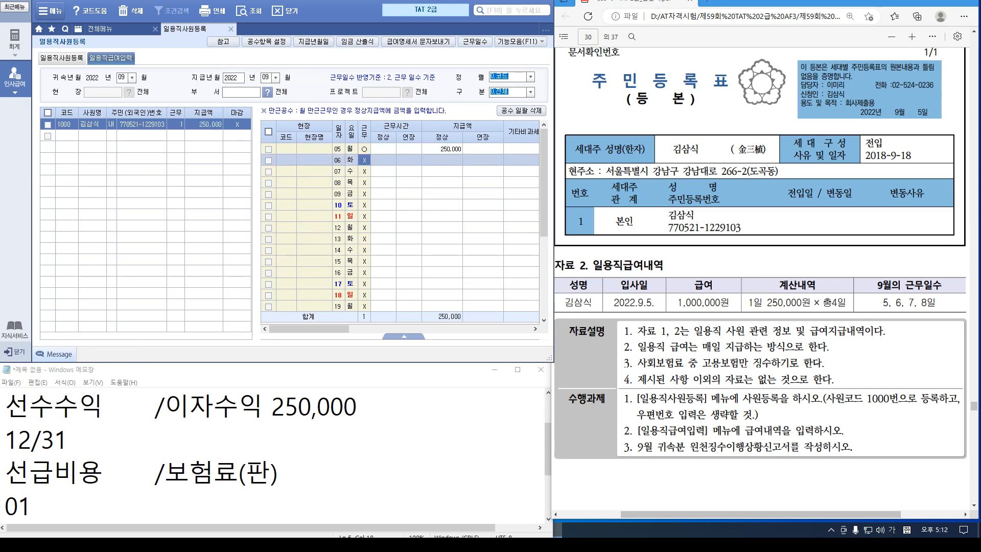
pyautogui.press('1')
pyautogui.press('1')
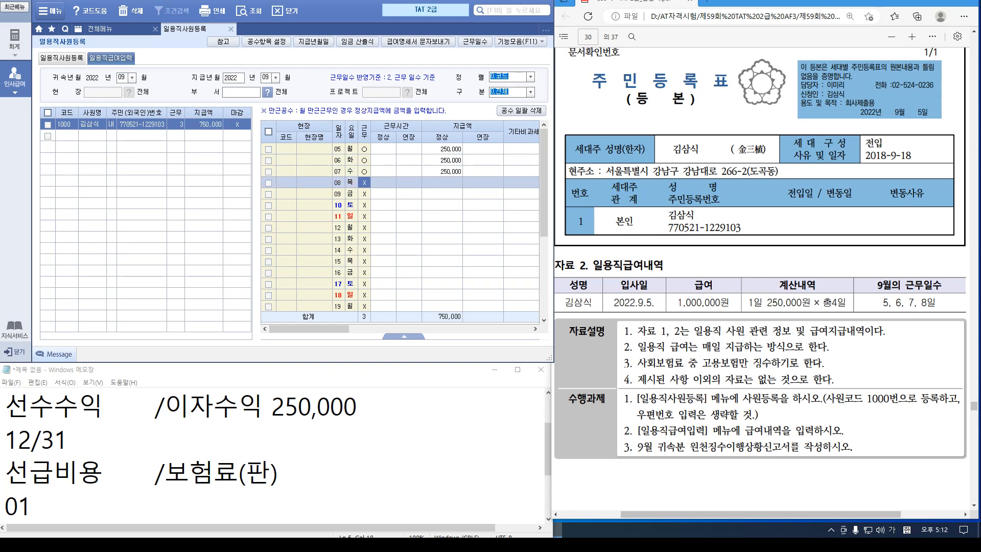
pyautogui.press('1')
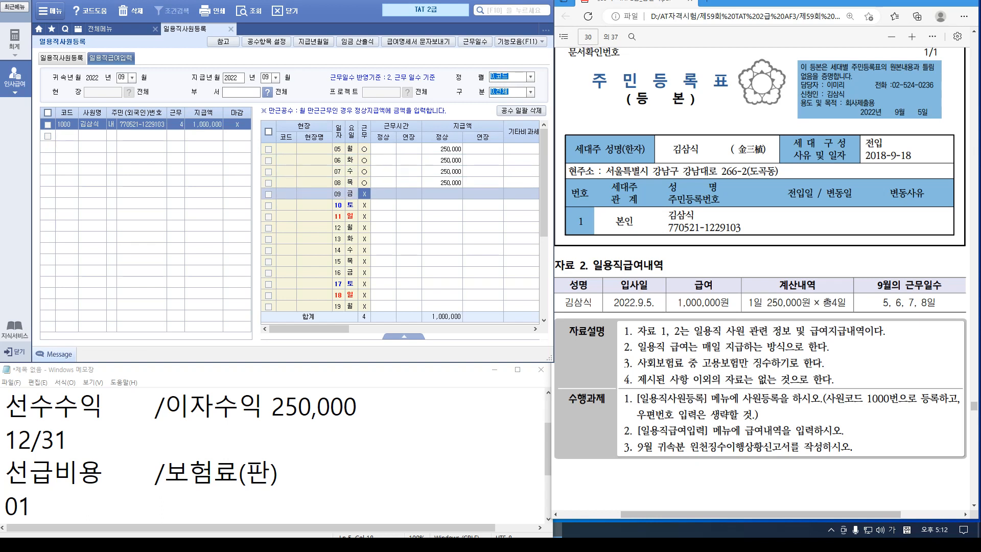
pyautogui.moveTo(309, 328); pyautogui.dragTo(454, 328)
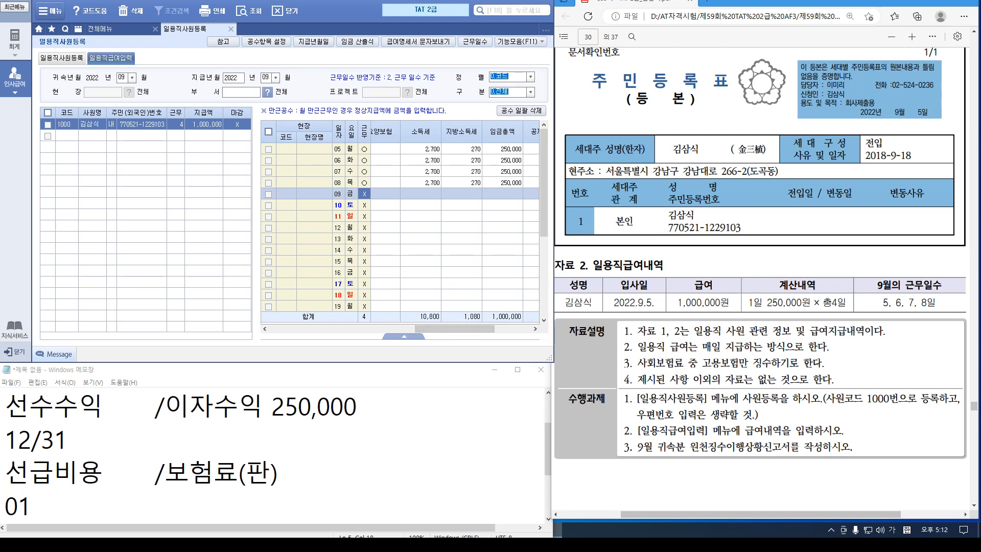
pyautogui.click(231, 28)
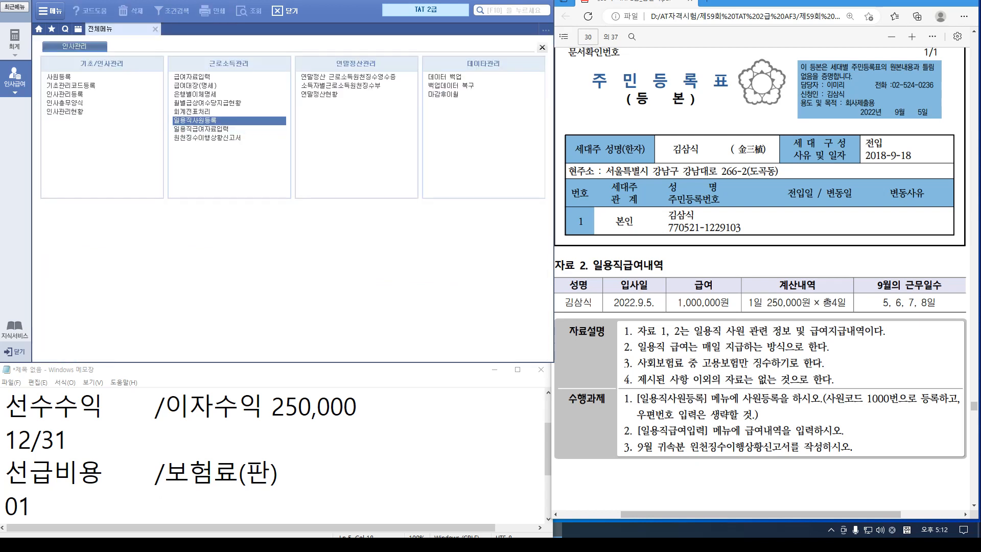
# Load the September 2022 원천징수이행상황신고서 and review 13,500,000 total pay and 404,610 income tax
pyautogui.click(207, 137)
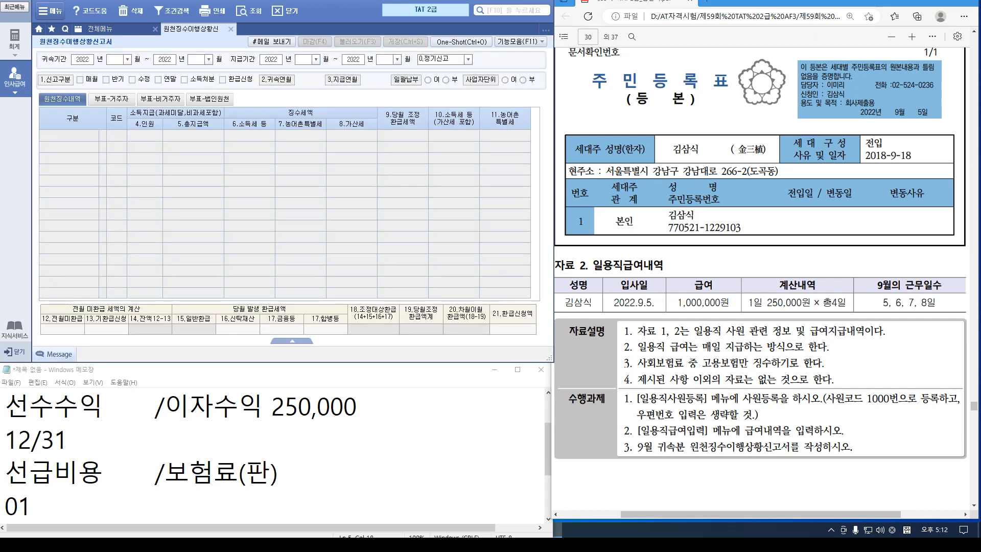
pyautogui.write('9090909')
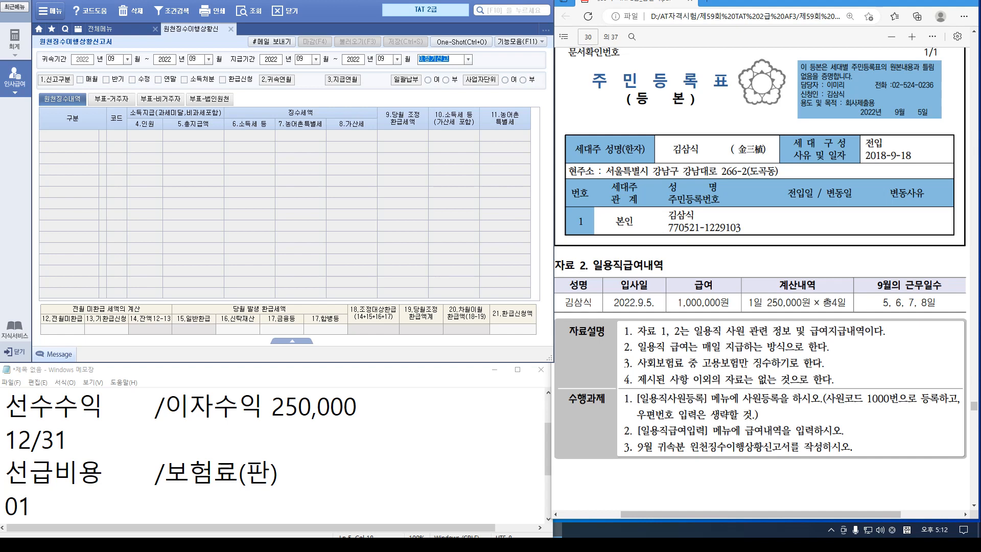
pyautogui.press('Return')
pyautogui.press('Return')
pyautogui.click(250, 158)
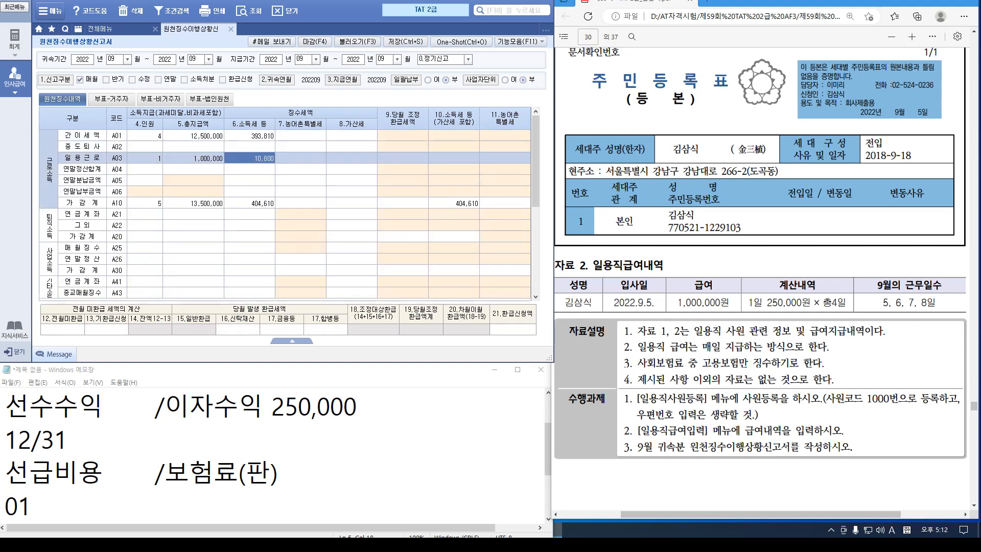
pyautogui.scroll(-10, 760, 281)
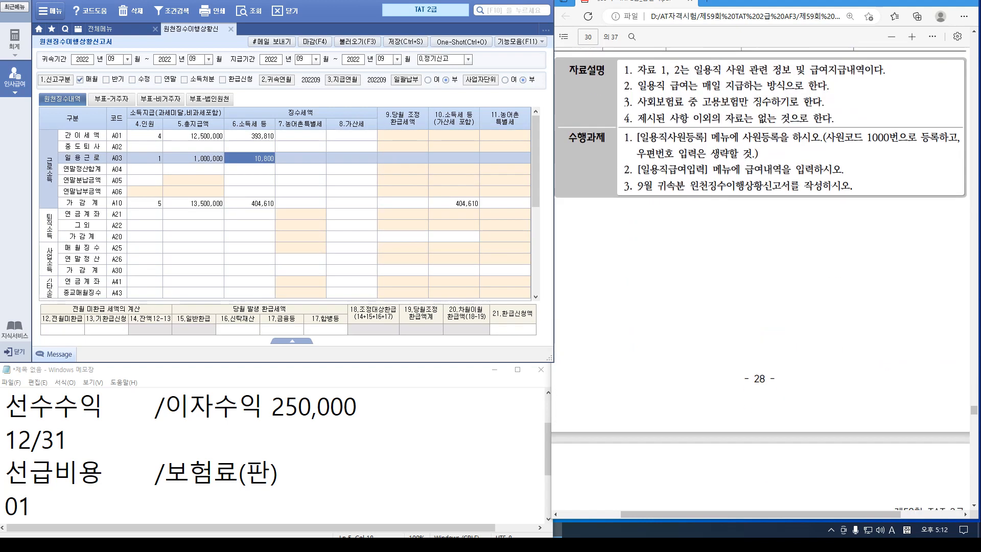
pyautogui.scroll(-5, 761, 281)
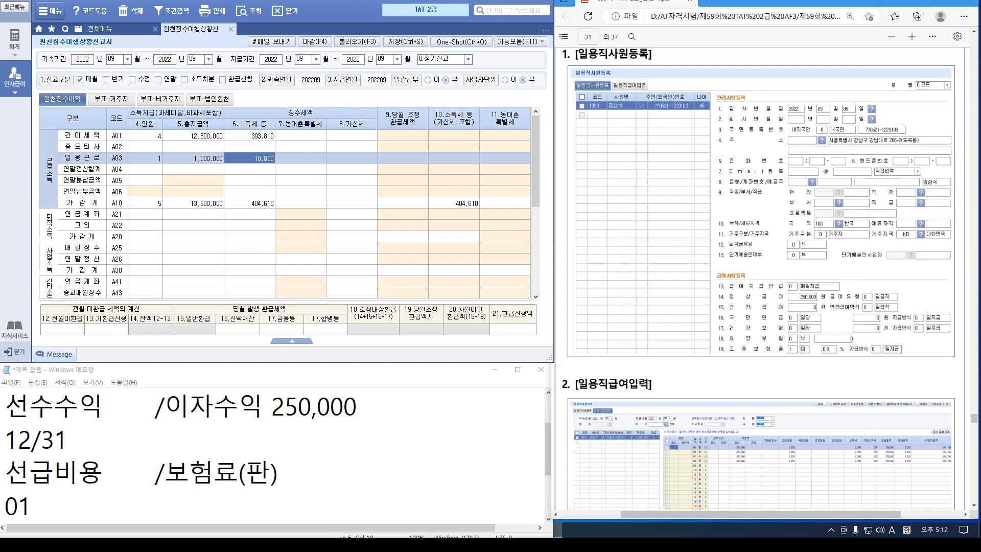
pyautogui.scroll(-10, 760, 281)
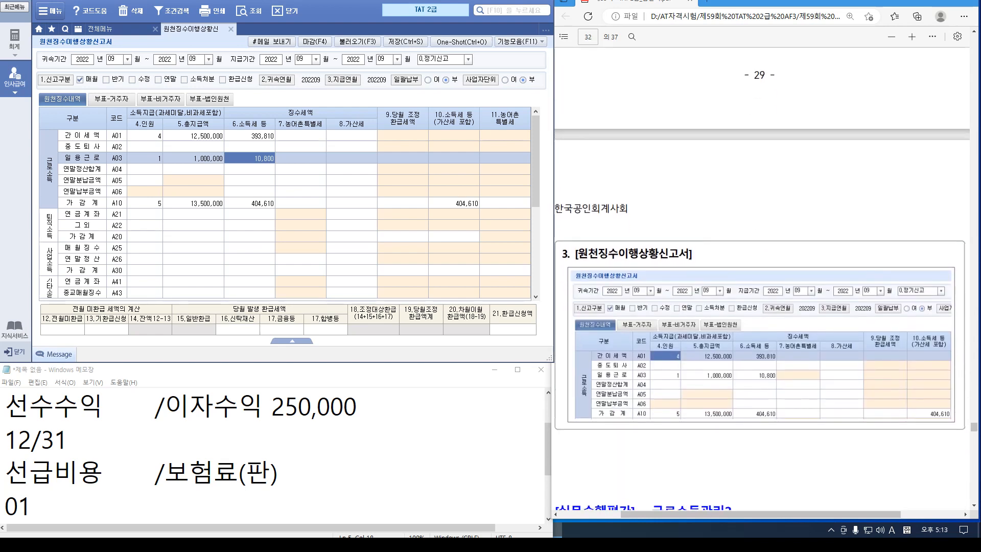
pyautogui.scroll(-5, 760, 281)
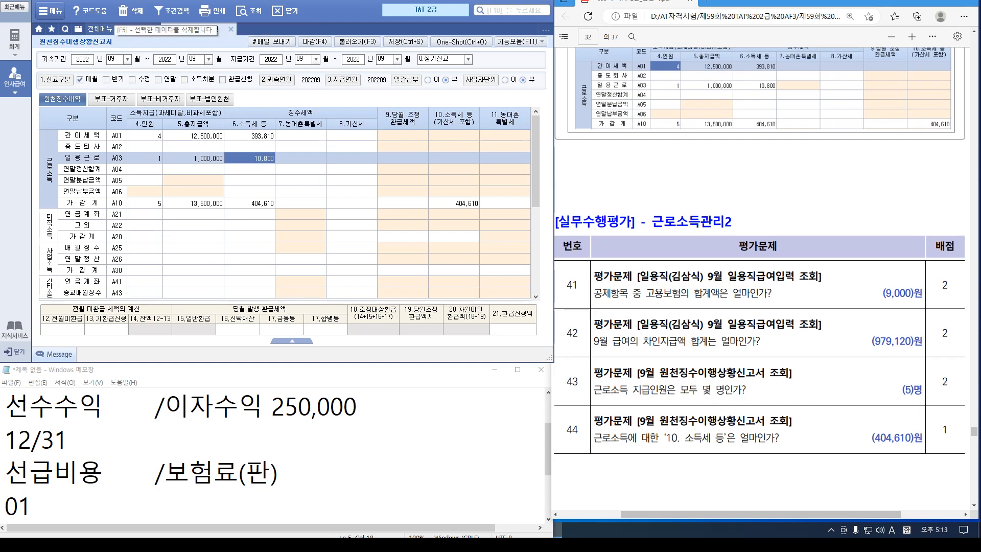
pyautogui.click(99, 29)
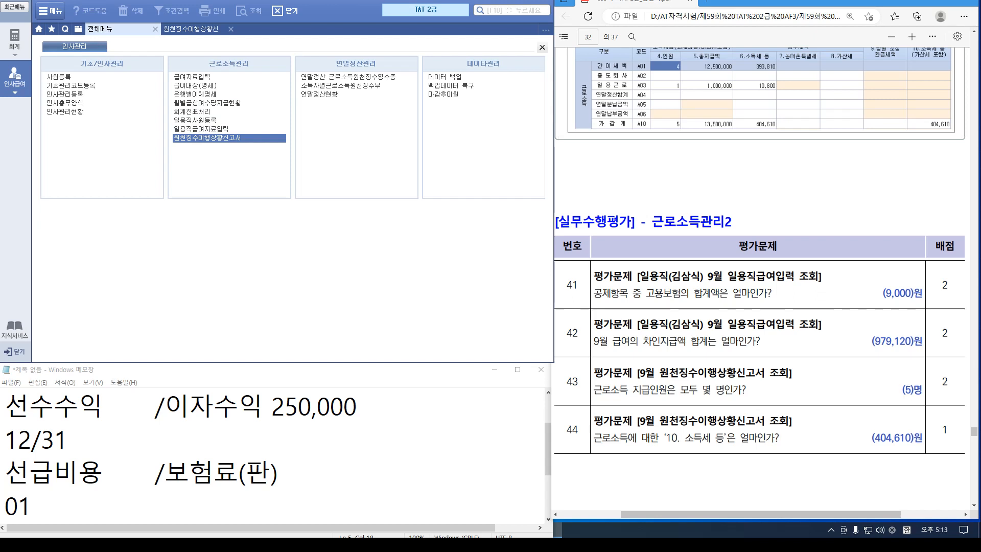
# Recheck employee 1000's September daily wages: 9,000 employment insurance and 979,120 net pay
pyautogui.doubleClick(195, 119)
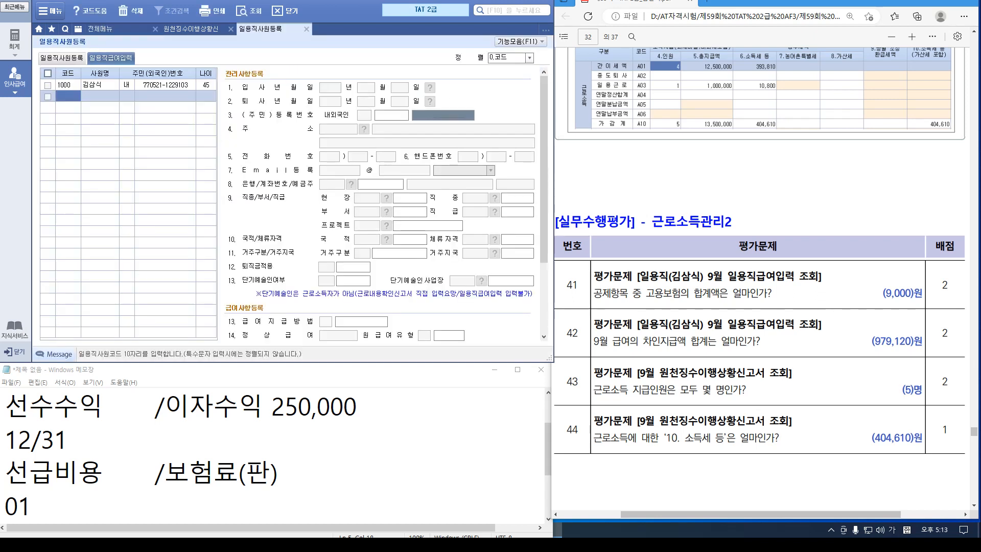
pyautogui.click(131, 78)
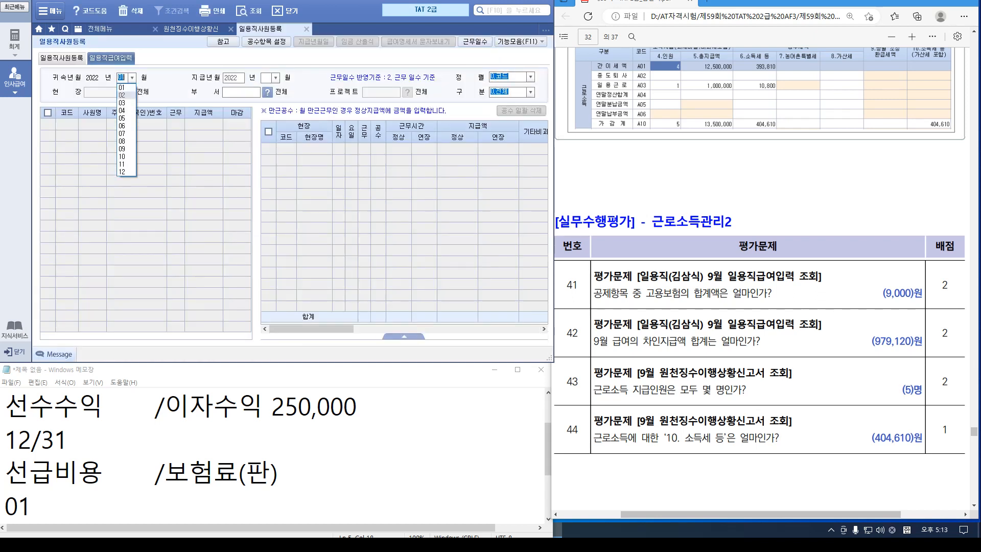
pyautogui.click(125, 149)
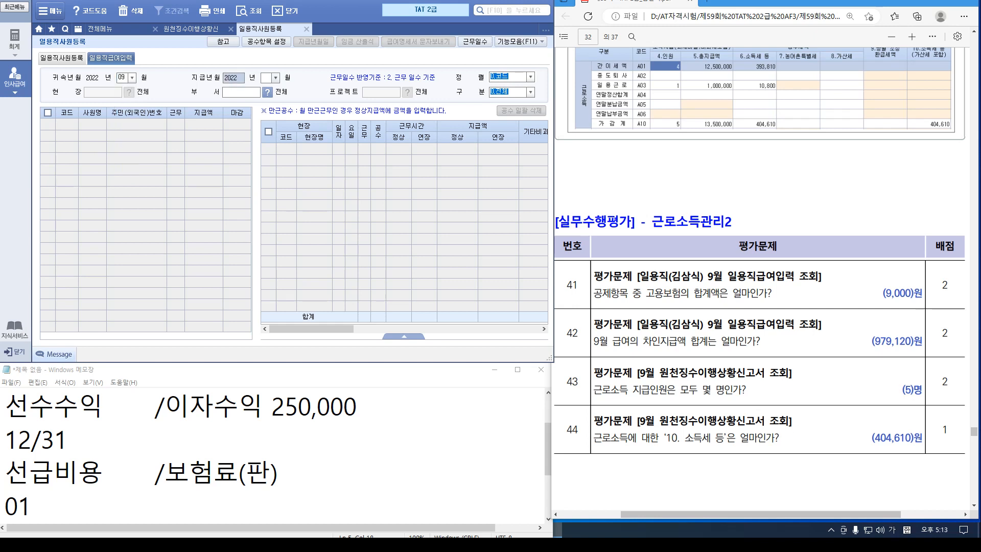
pyautogui.click(276, 77)
pyautogui.click(268, 149)
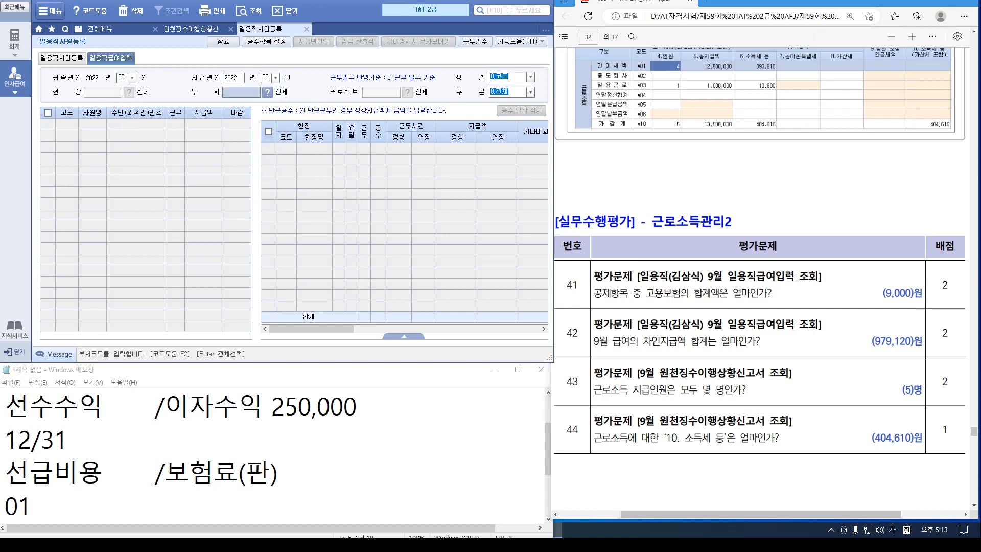
pyautogui.press('Return')
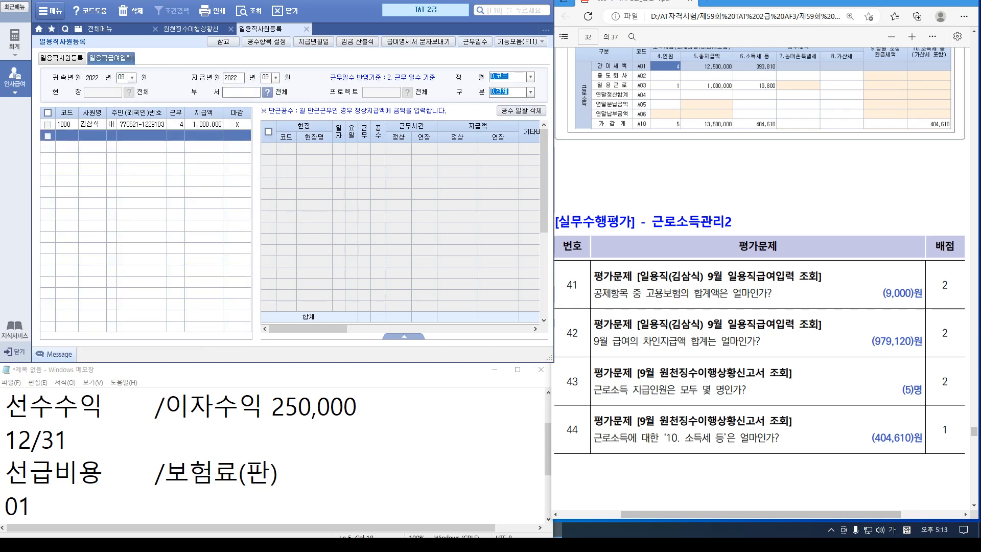
pyautogui.click(64, 124)
pyautogui.hscroll(5, 401, 229)
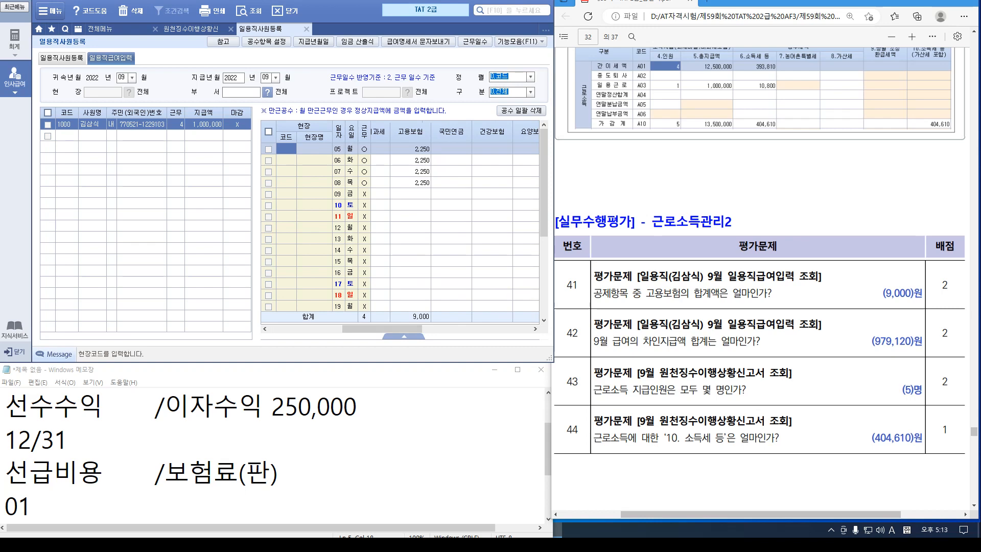
pyautogui.hscroll(5, 400, 230)
pyautogui.hscroll(3, 401, 230)
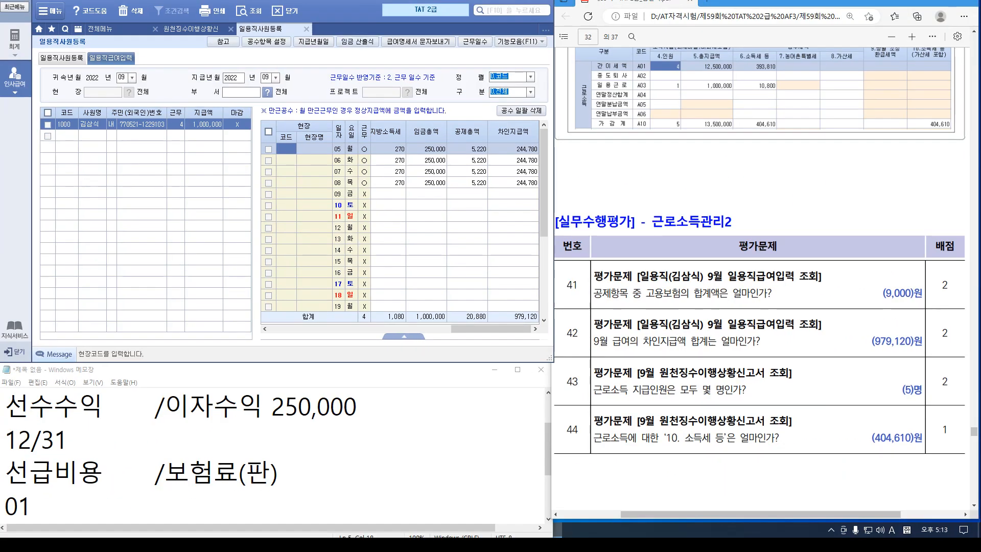
pyautogui.click(191, 28)
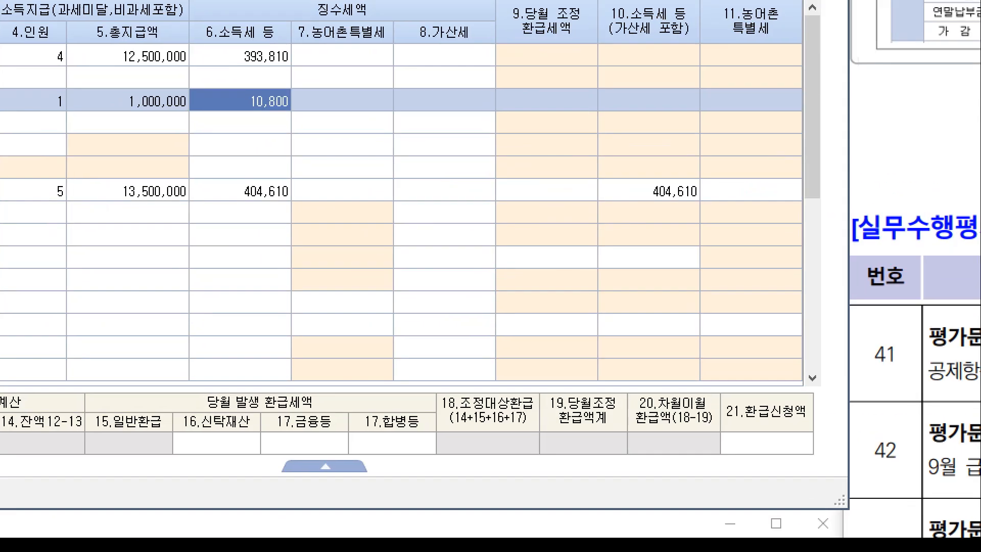
# With the 404,610 income tax total confirmed, open the year-end settlement screen for employee 1004
pyautogui.moveTo(232, 185); pyautogui.dragTo(296, 213)
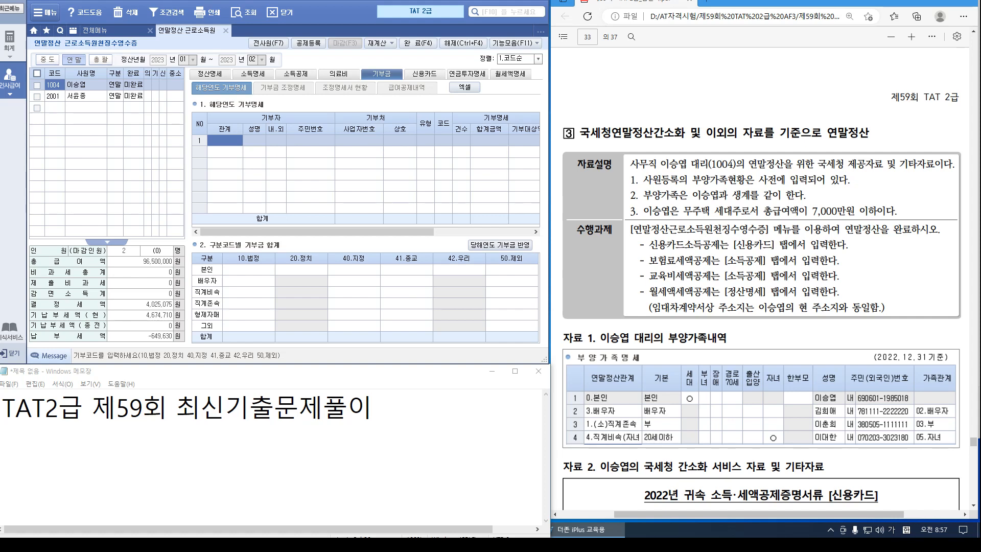
# Bring up employee 1004's 신용카드 deduction sheet with the card certificate visible in the PDF
pyautogui.click(295, 73)
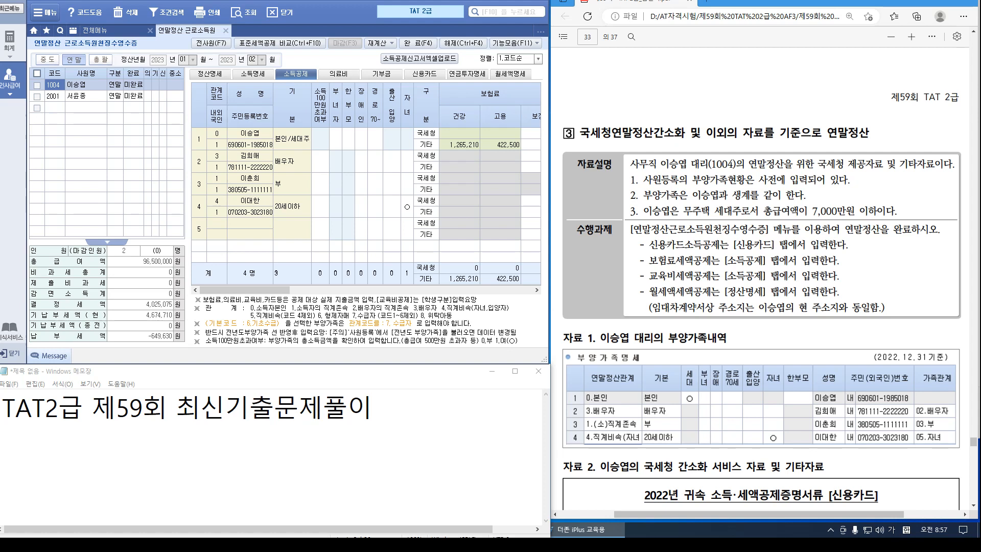
pyautogui.scroll(-4, 760, 281)
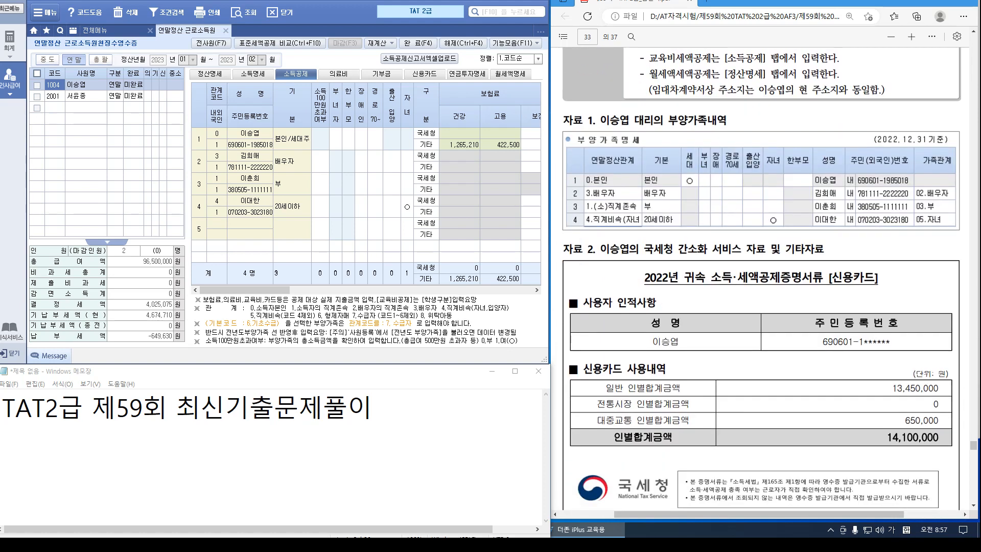
pyautogui.scroll(-1, 761, 281)
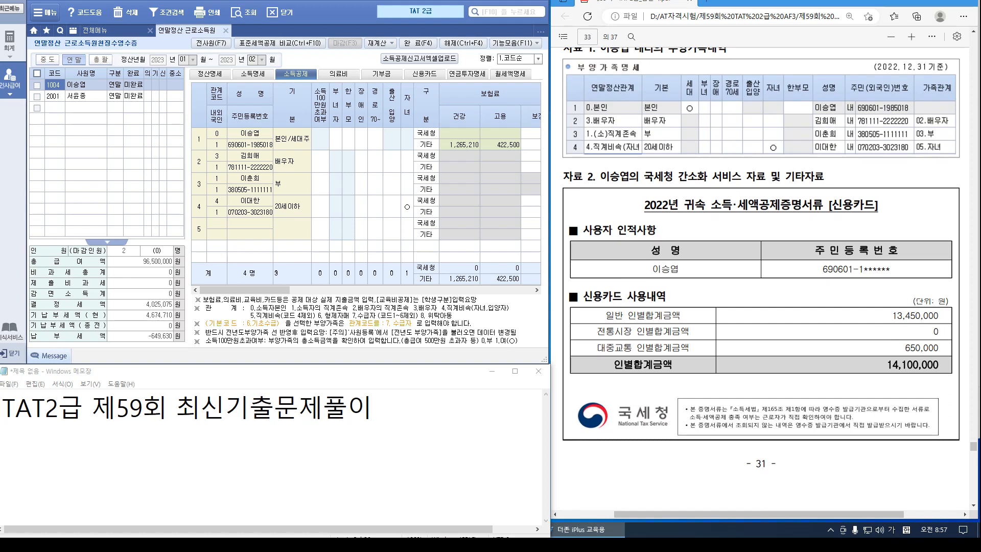
pyautogui.click(424, 73)
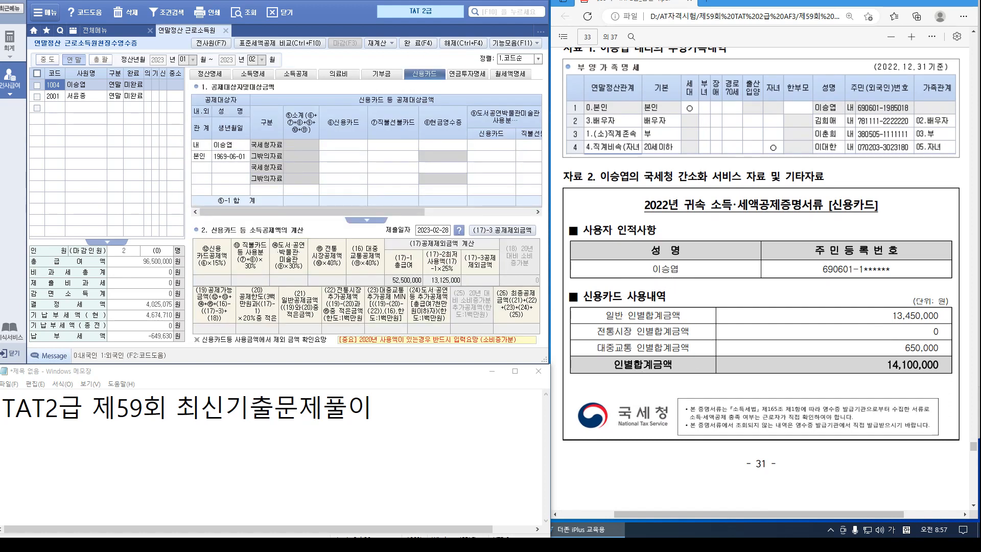
# Enter the employee's 13,450,000 credit card and 650,000 public transport amounts
pyautogui.write('13500')
pyautogui.press('BackSpace')
pyautogui.press('BackSpace')
pyautogui.press('BackSpace')
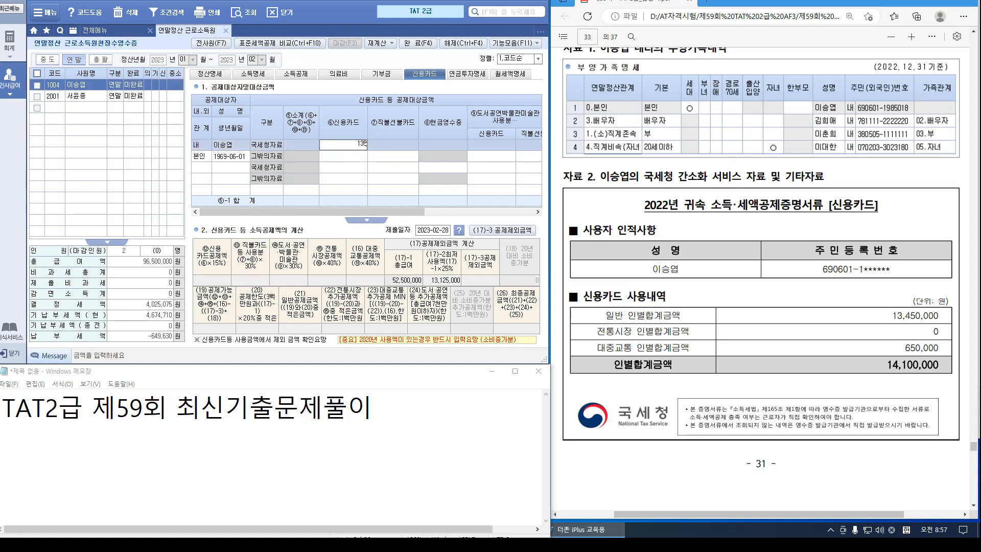
pyautogui.write('4500000')
pyautogui.press('Return')
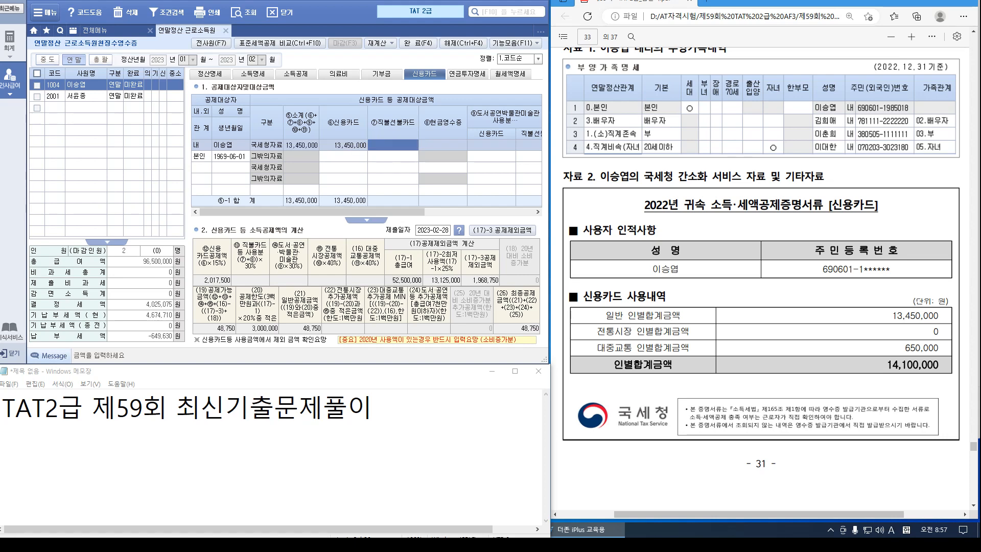
pyautogui.hscroll(5, 367, 153)
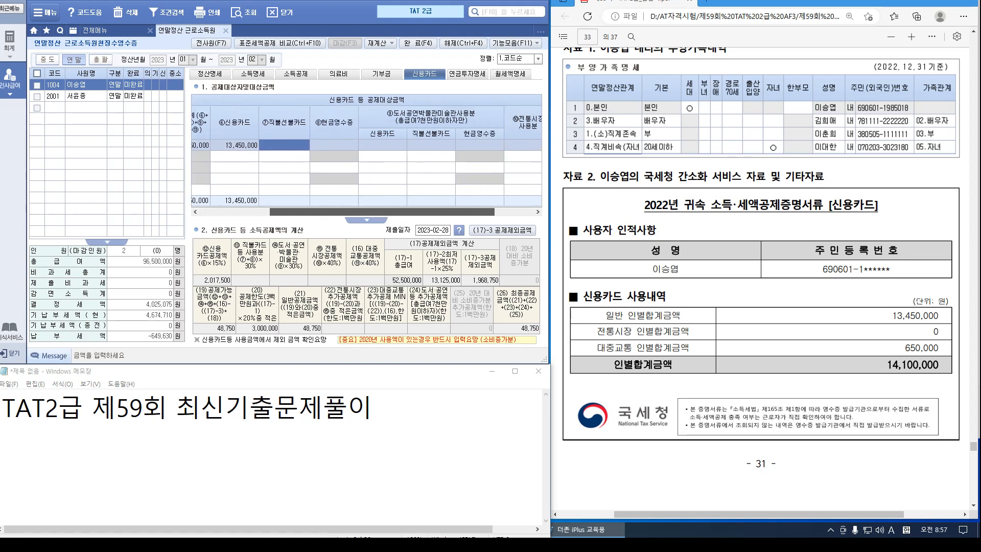
pyautogui.click(518, 145)
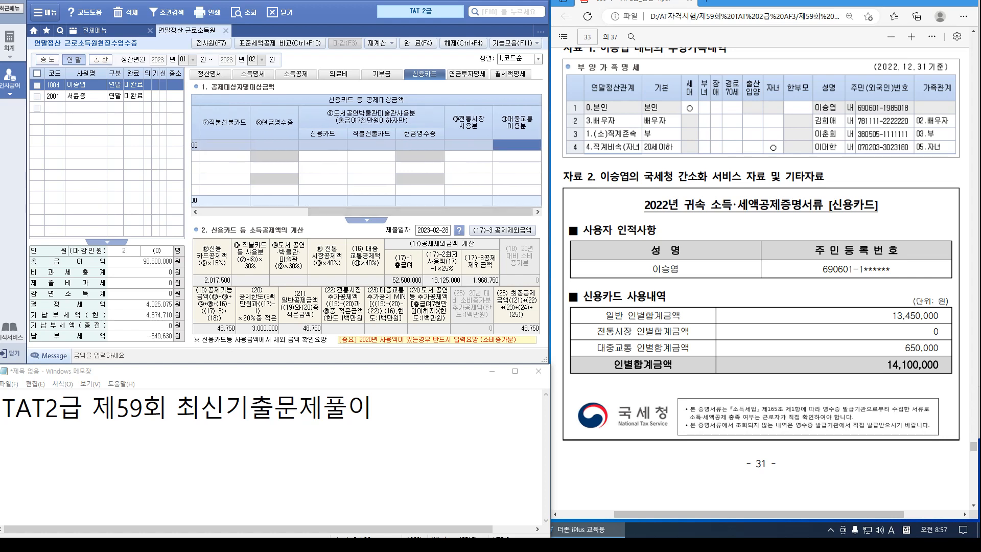
pyautogui.write('650000')
pyautogui.press('Return')
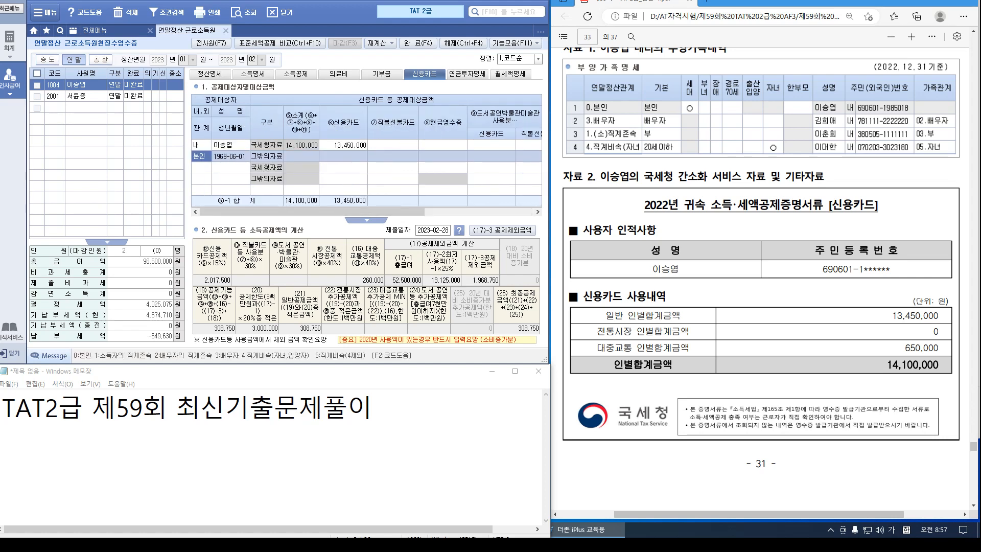
# Add the spouse as a new card deduction row from the dependants list
pyautogui.scroll(-7, 760, 278)
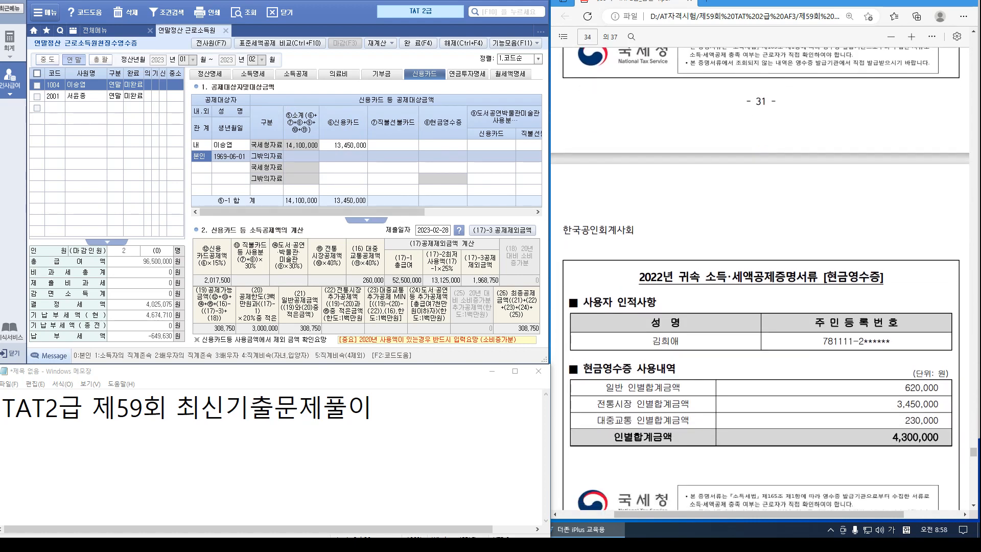
pyautogui.click(201, 167)
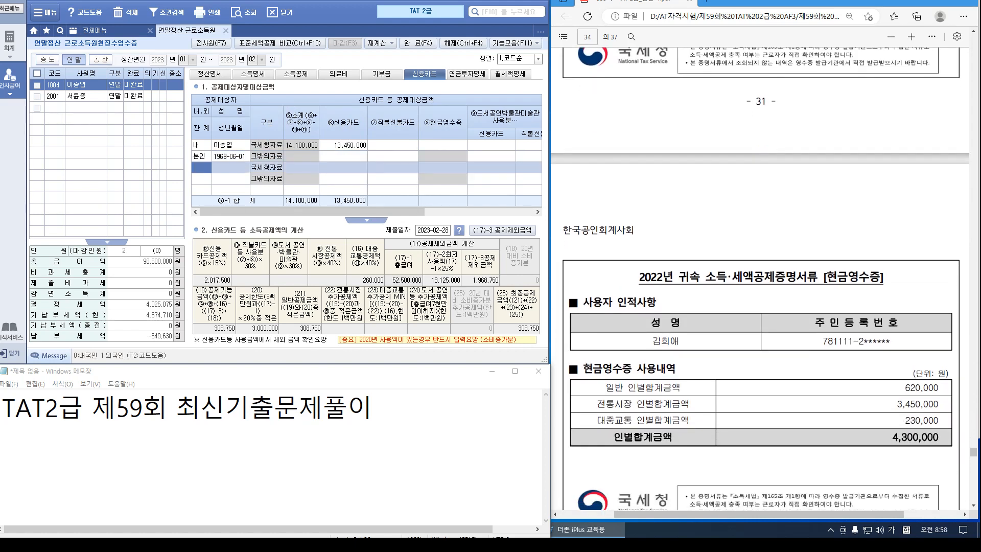
pyautogui.press('F2')
pyautogui.press('Down')
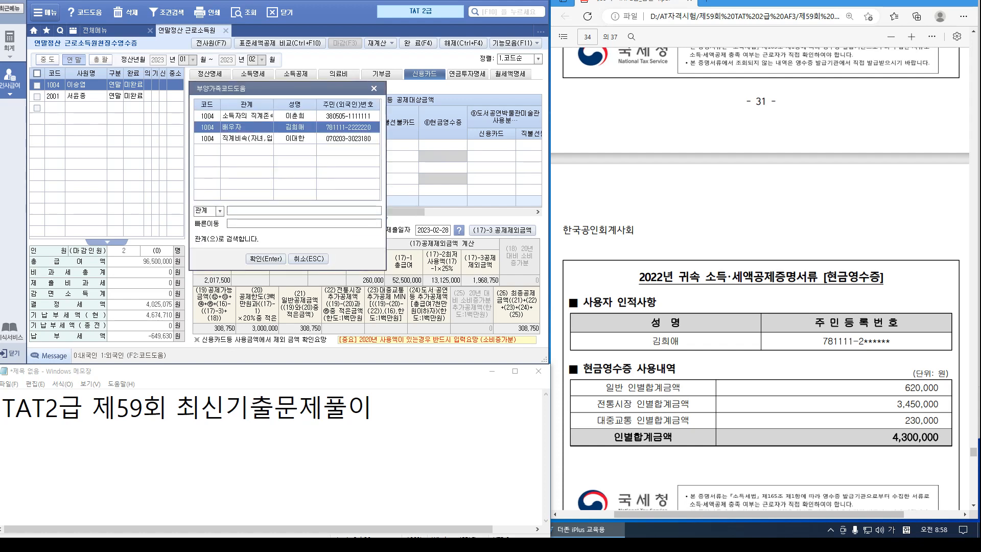
pyautogui.press('Return')
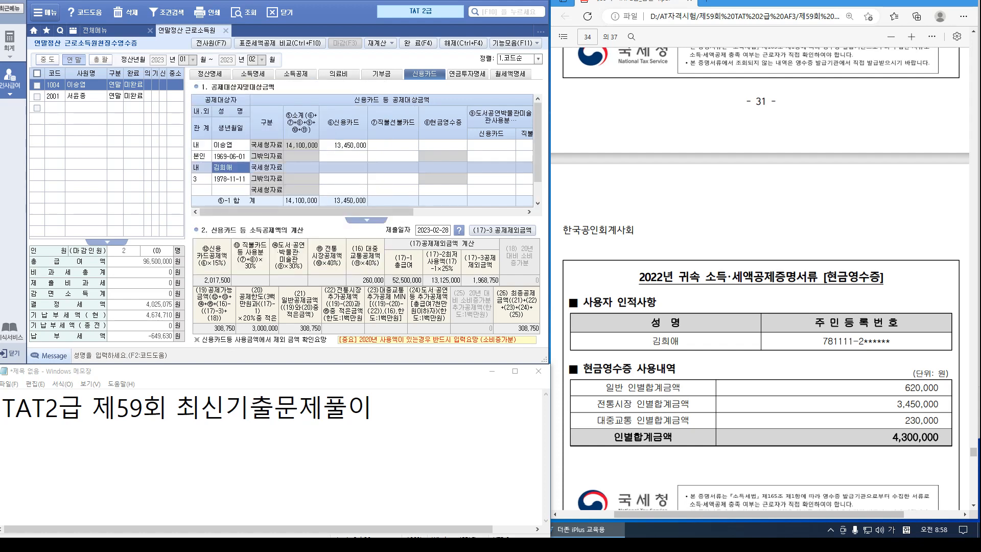
pyautogui.scroll(10, 759, 279)
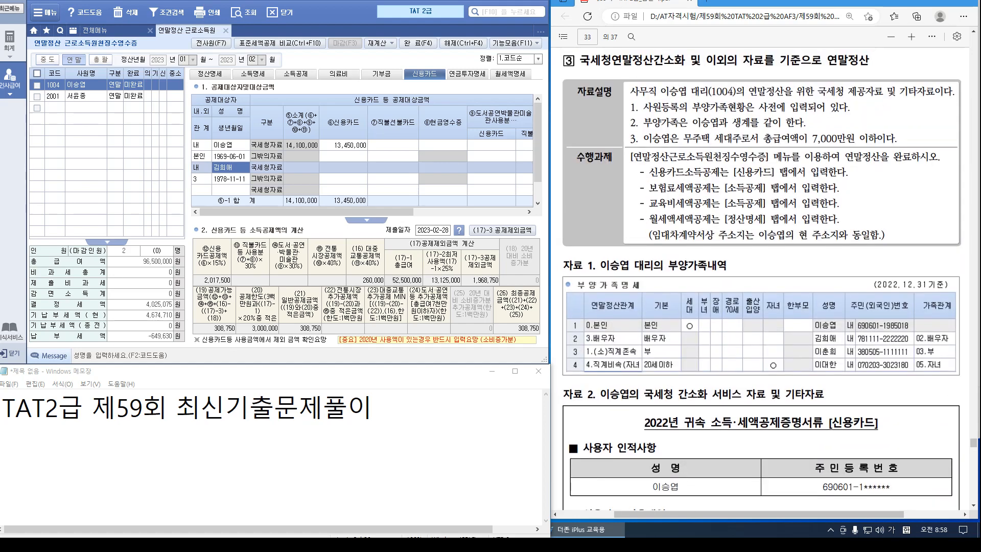
pyautogui.scroll(-10, 760, 279)
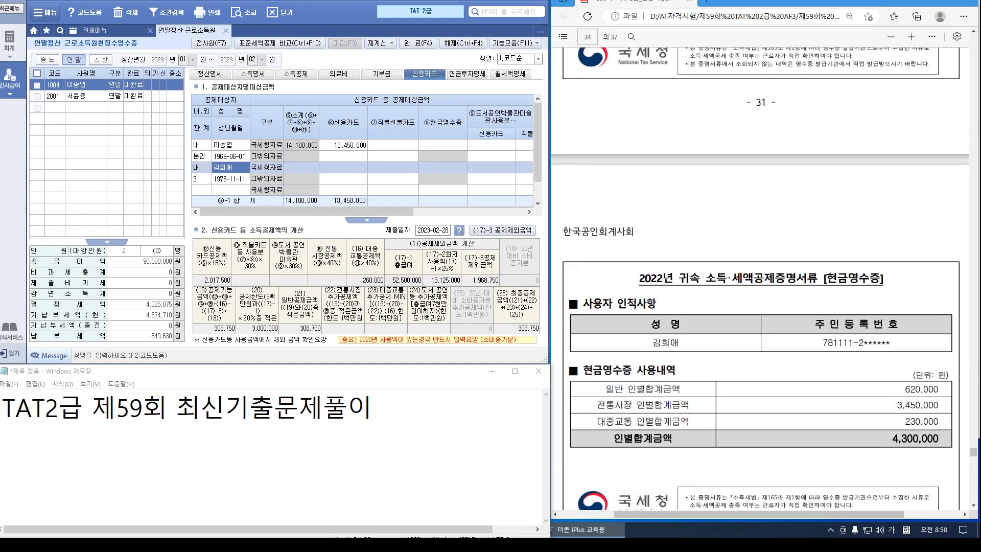
# Enter the spouse's 620,000 cash receipts, 3,450,000 traditional market and 230,000 transit amounts
pyautogui.click(343, 168)
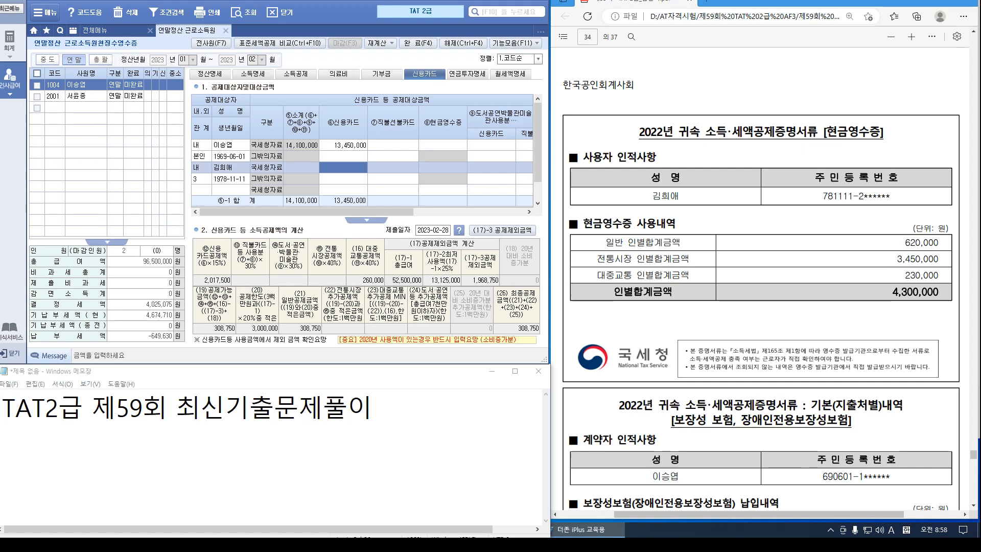
pyautogui.click(442, 167)
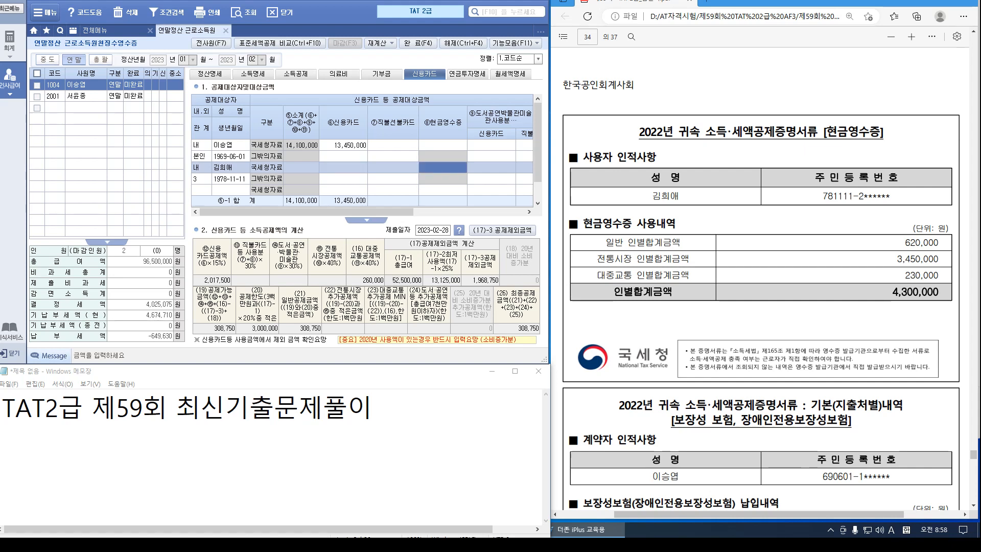
pyautogui.write('6200000')
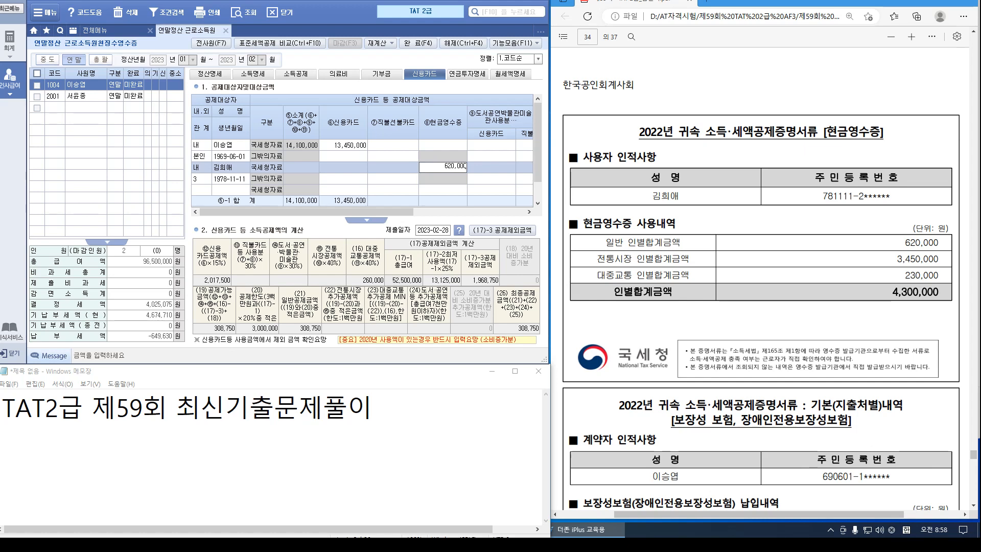
pyautogui.press('Return')
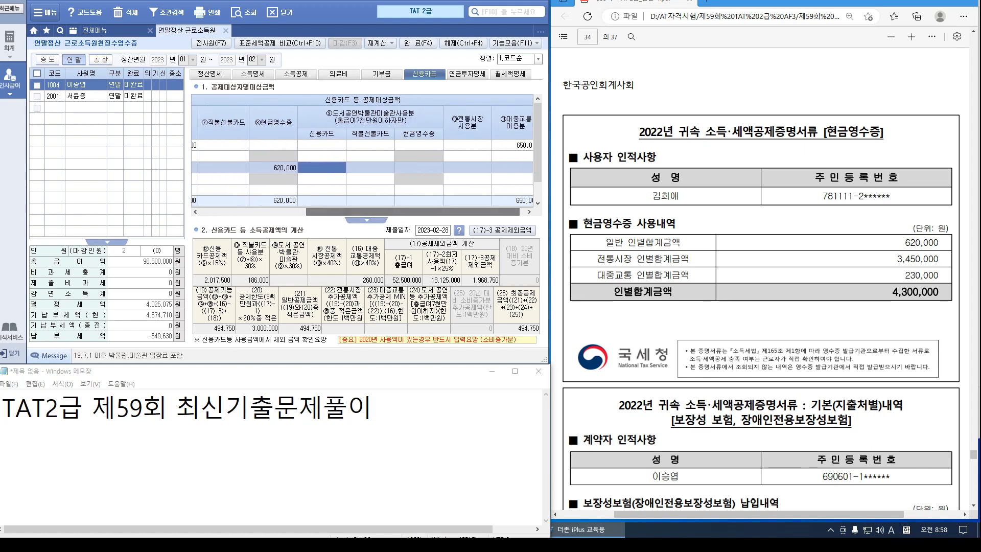
pyautogui.click(467, 167)
pyautogui.write('3,450,')
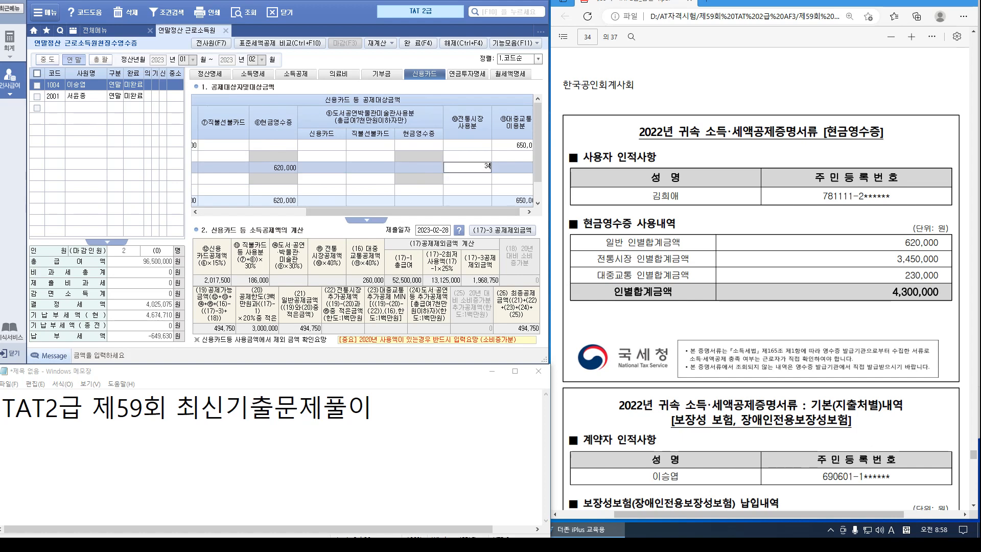
pyautogui.write('000')
pyautogui.press('Return')
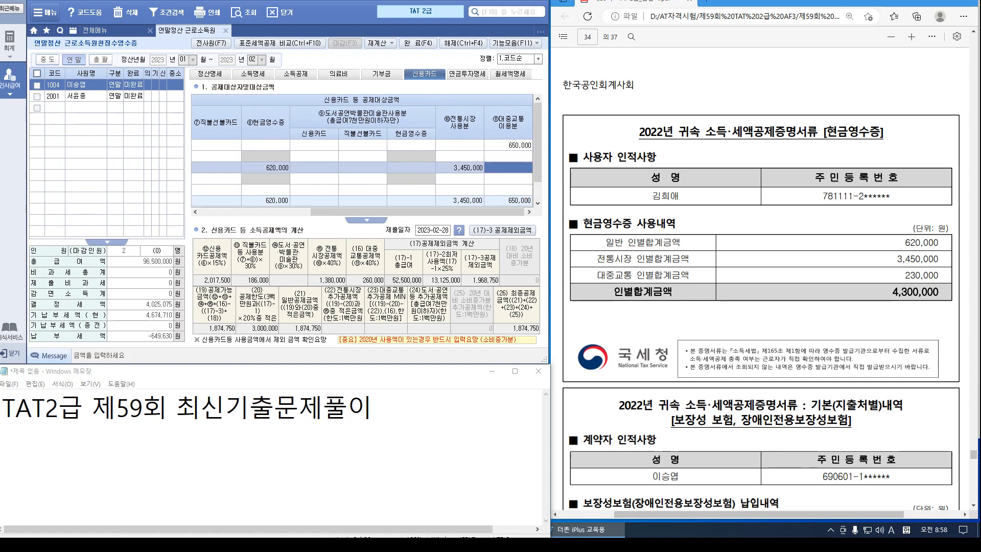
pyautogui.write('2300000')
pyautogui.press('Return')
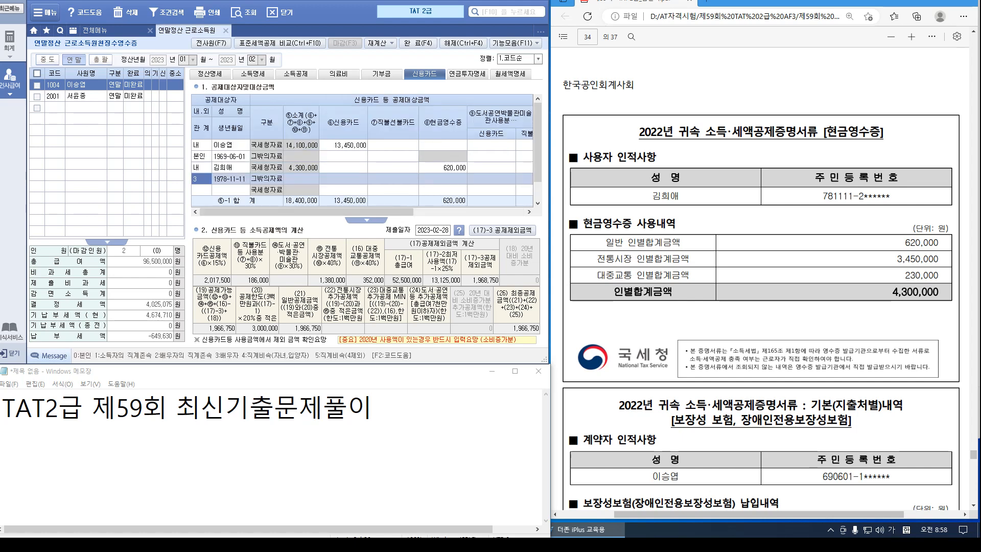
pyautogui.click(293, 170)
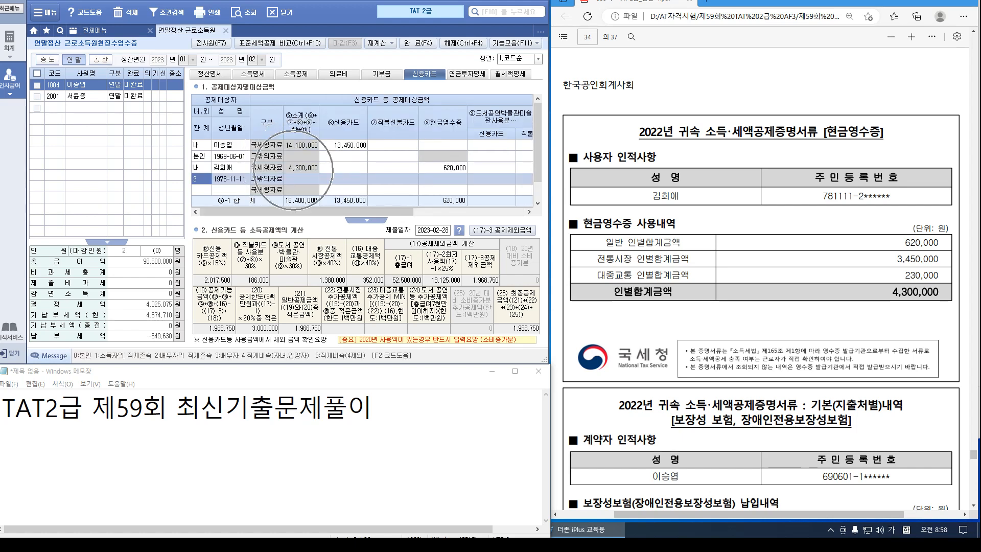
pyautogui.scroll(-4, 761, 286)
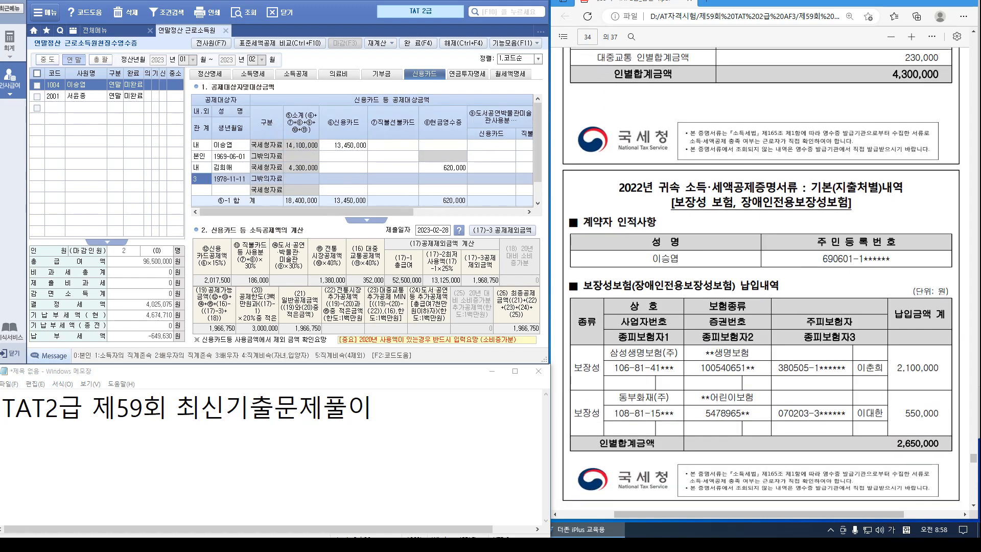
pyautogui.click(295, 73)
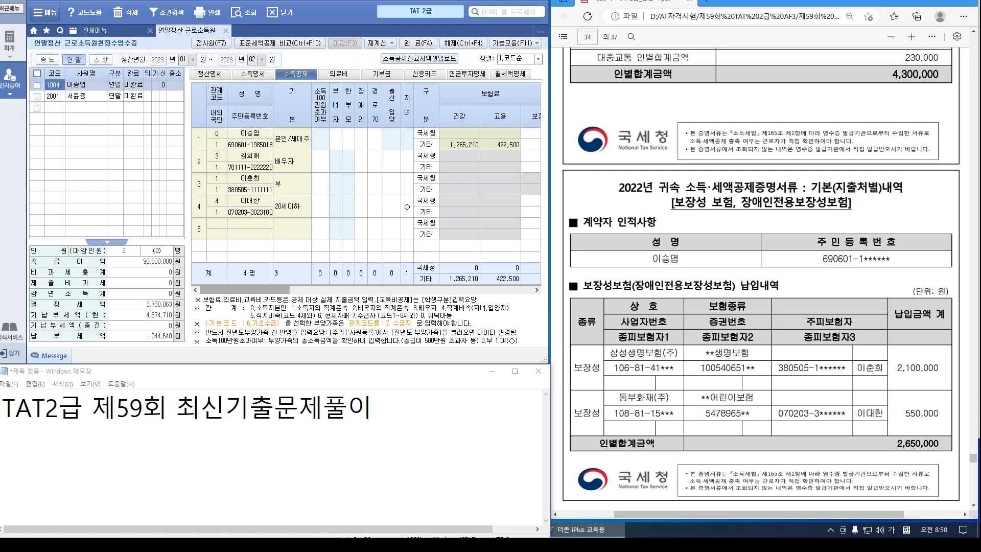
# Enter a 550,000 보장성 insurance premium for the child in row 4
pyautogui.moveTo(245, 290); pyautogui.dragTo(314, 289)
pyautogui.click(364, 200)
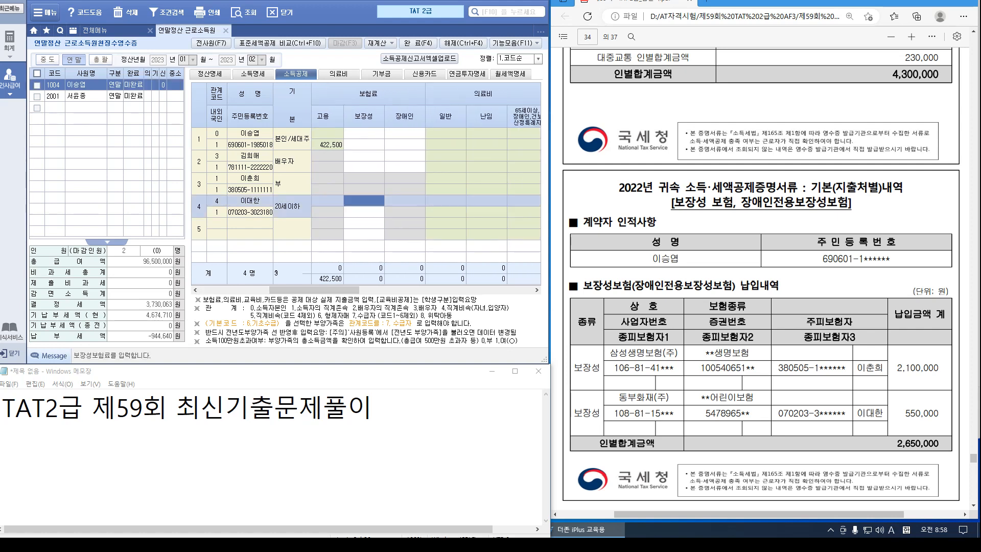
pyautogui.write('5500000')
pyautogui.press('Return')
pyautogui.scroll(-1, 761, 275)
pyautogui.scroll(-10, 761, 281)
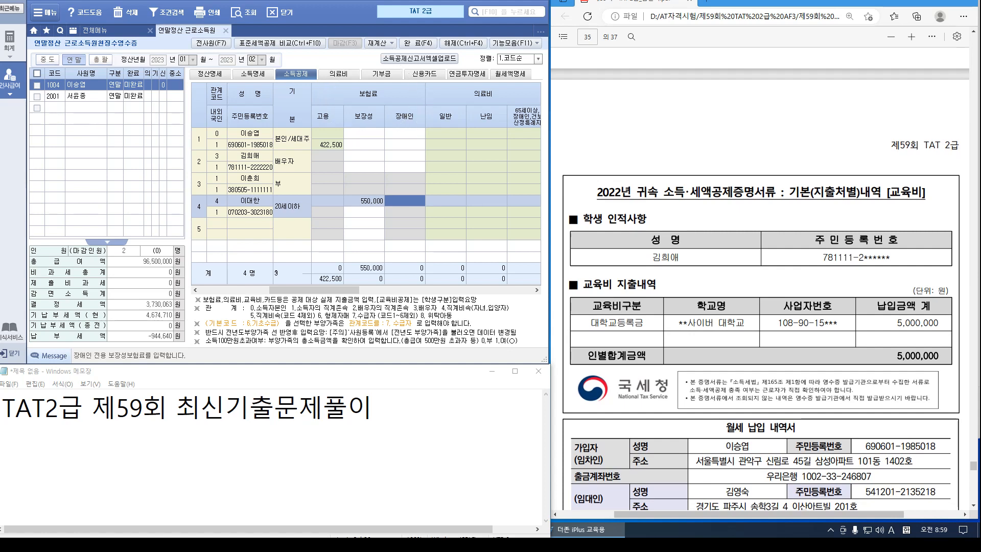
pyautogui.press('Return')
pyautogui.press('Return')
pyautogui.press('Return')
pyautogui.press('Return')
pyautogui.press('Return')
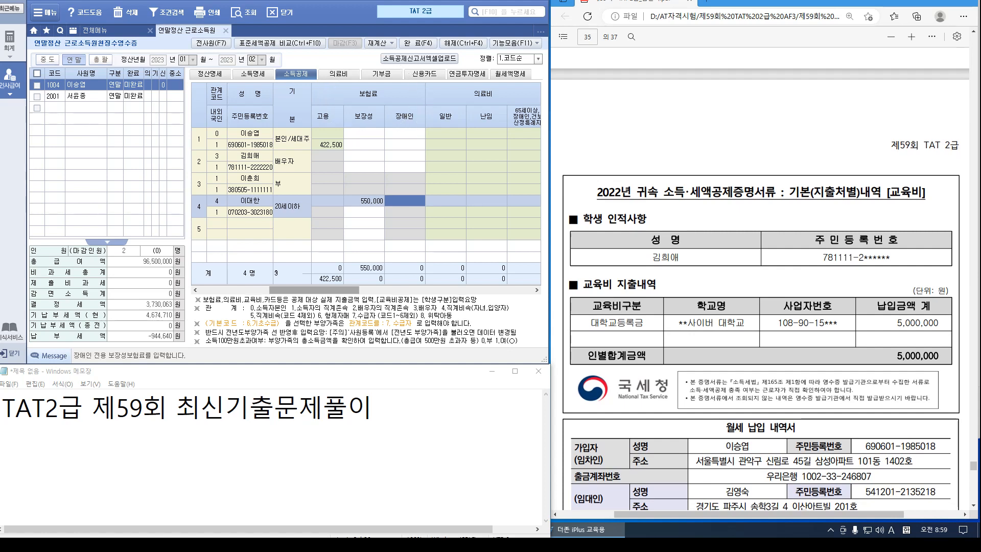
# Set the spouse's education type to 3.대학생 with 5,000,000 tuition, then refresh the 정산명세 summary
pyautogui.click(416, 166)
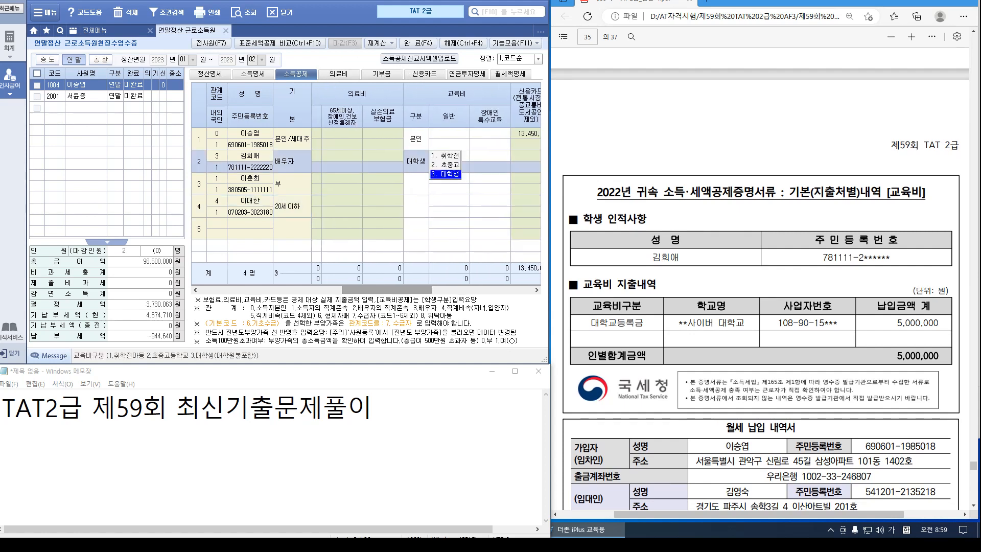
pyautogui.press('Return')
pyautogui.click(449, 156)
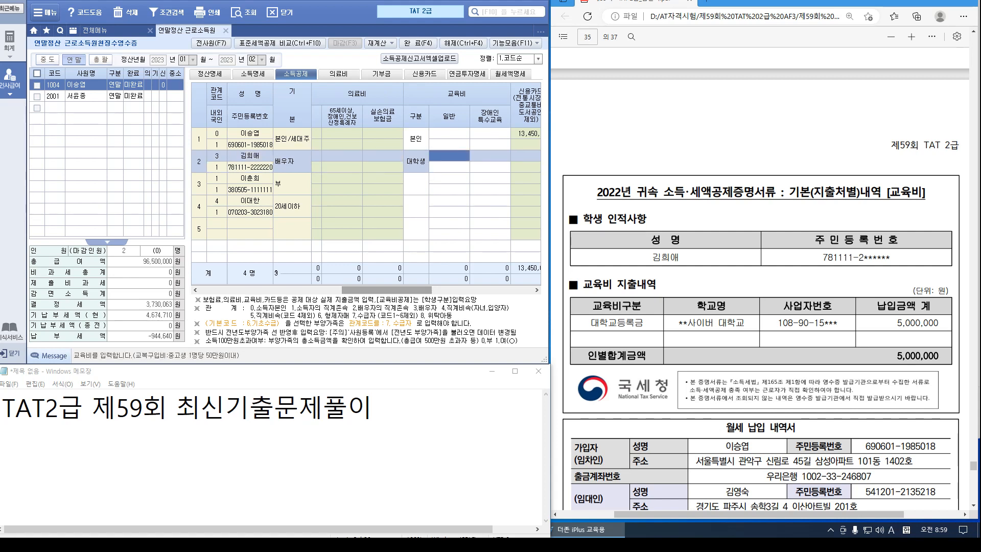
pyautogui.write('5000000')
pyautogui.press('Return')
pyautogui.scroll(-5, 760, 278)
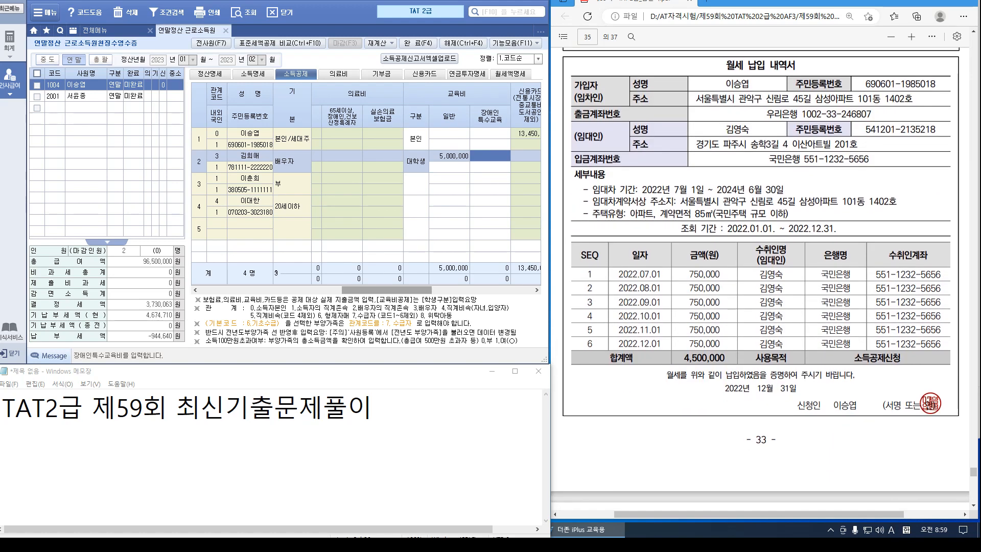
pyautogui.click(236, 14)
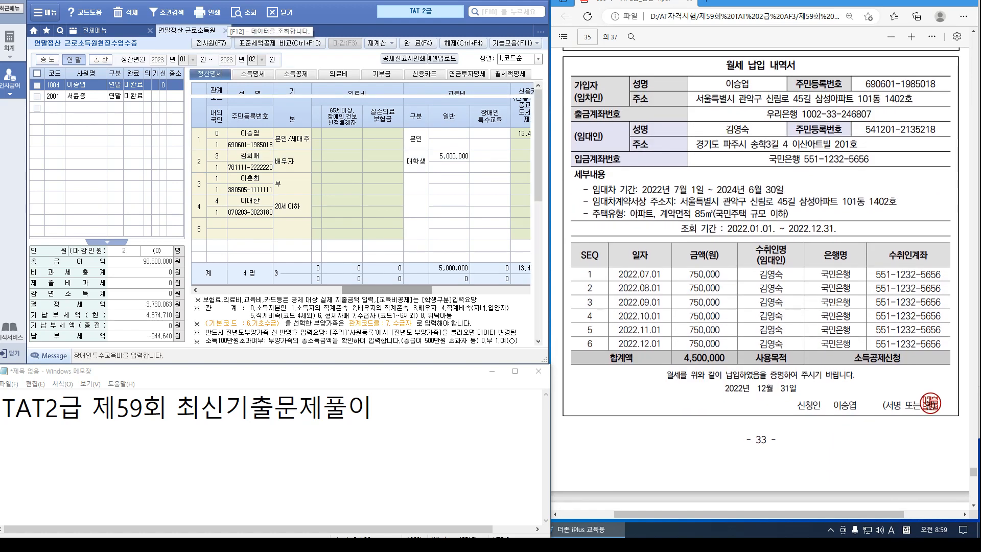
# In the 월세액 details, enter the landlord's name and ID number, apartment type and 85㎡ area
pyautogui.moveTo(538, 150); pyautogui.dragTo(538, 236)
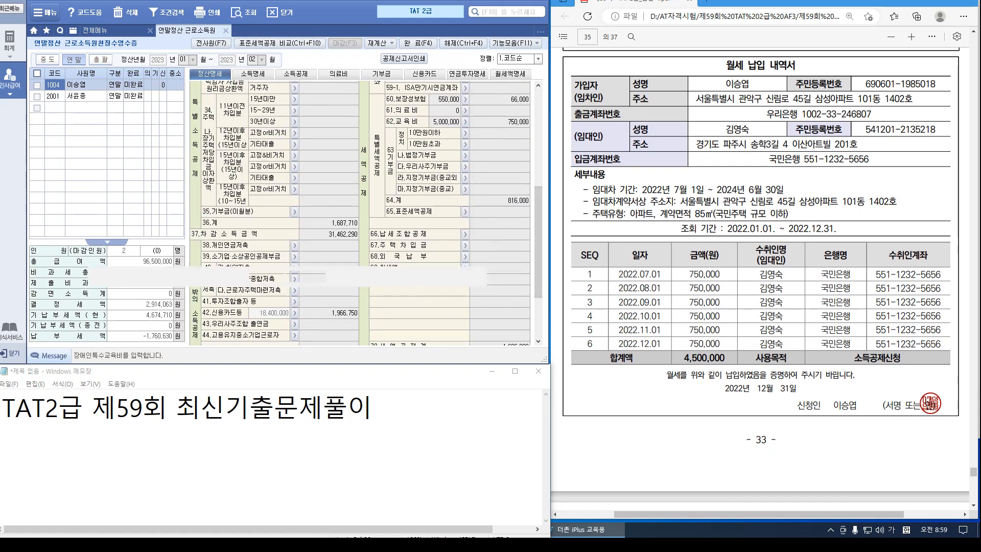
pyautogui.click(465, 267)
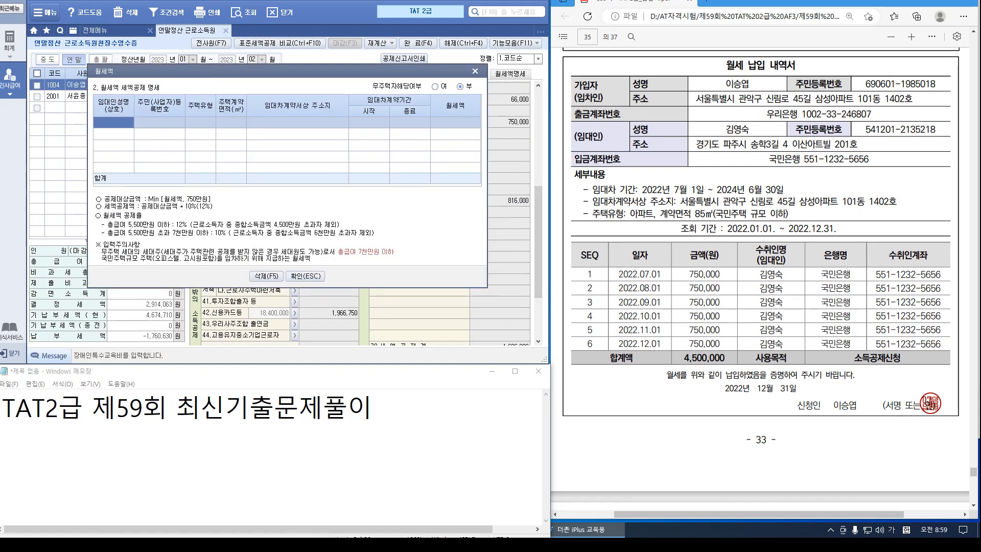
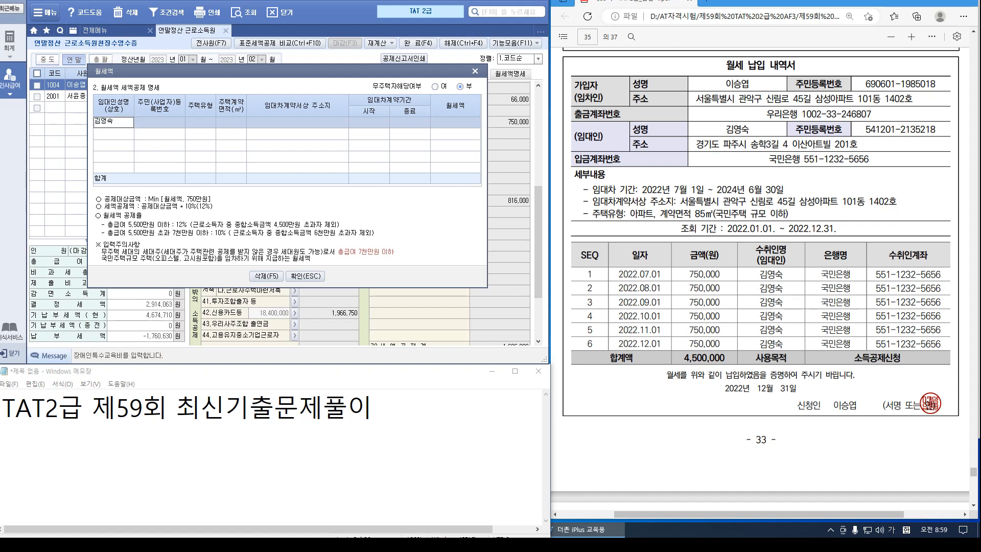
pyautogui.press('Return')
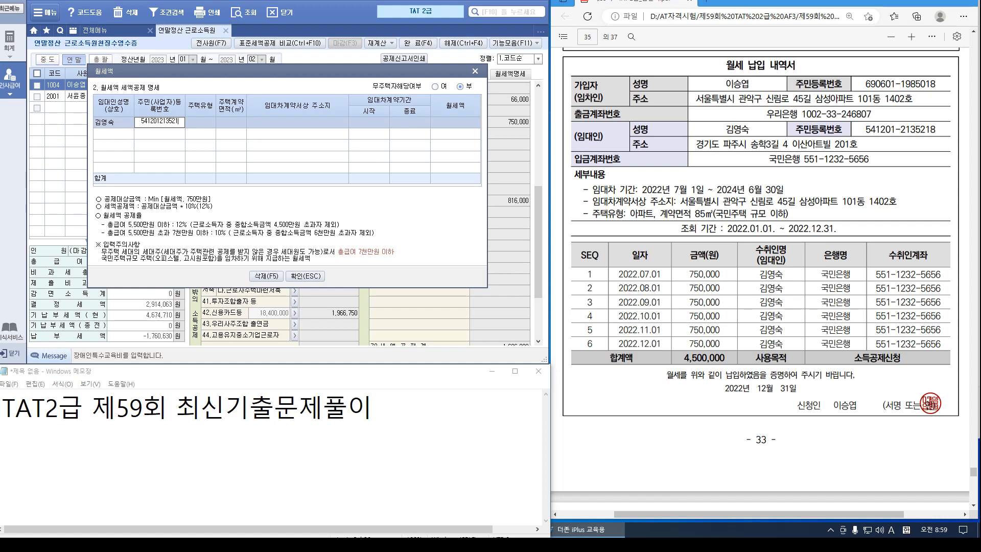
pyautogui.press('Return')
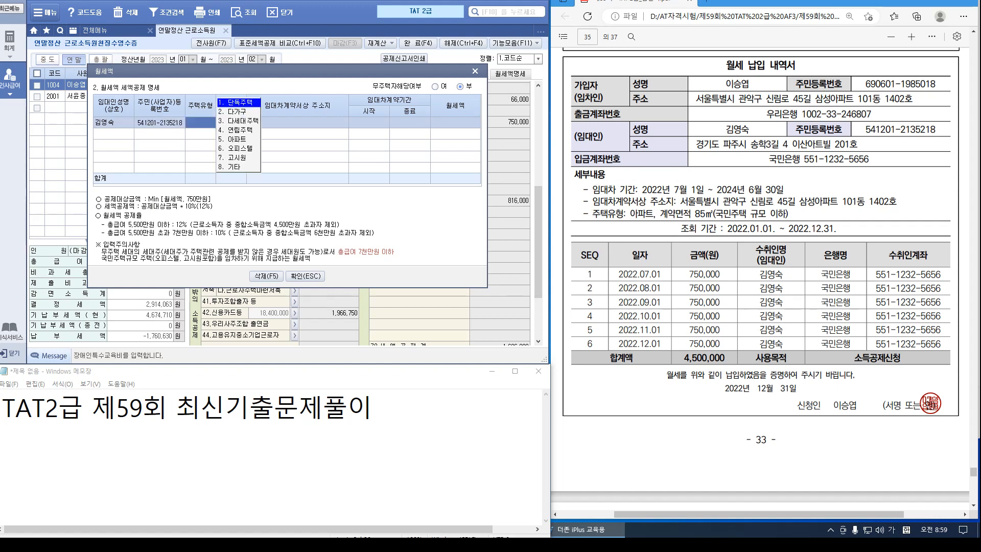
pyautogui.press('5')
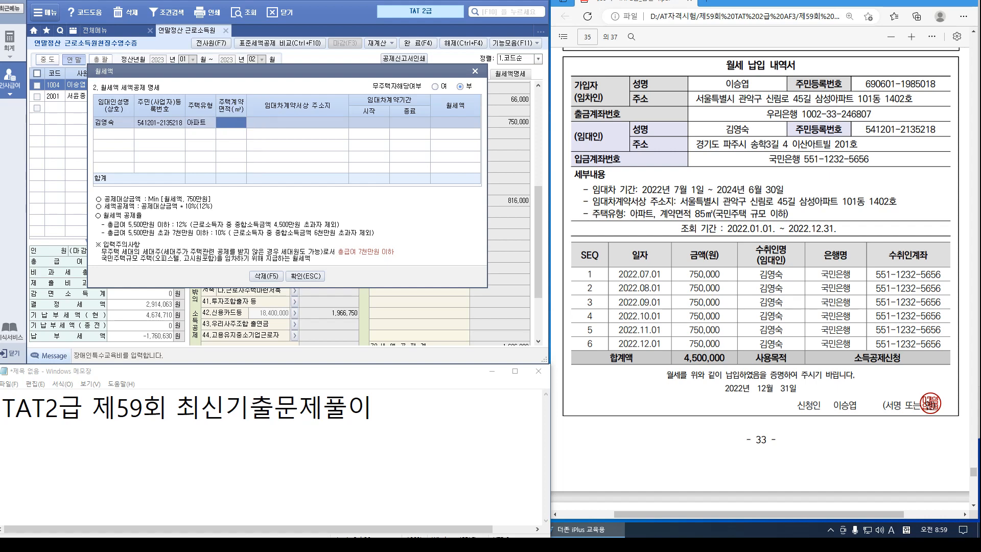
pyautogui.write('85')
pyautogui.press('Return')
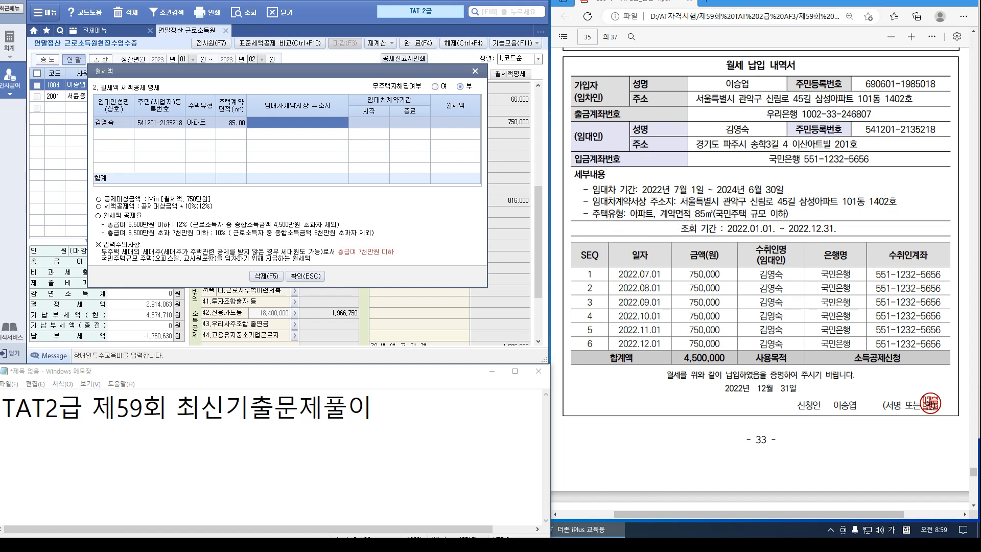
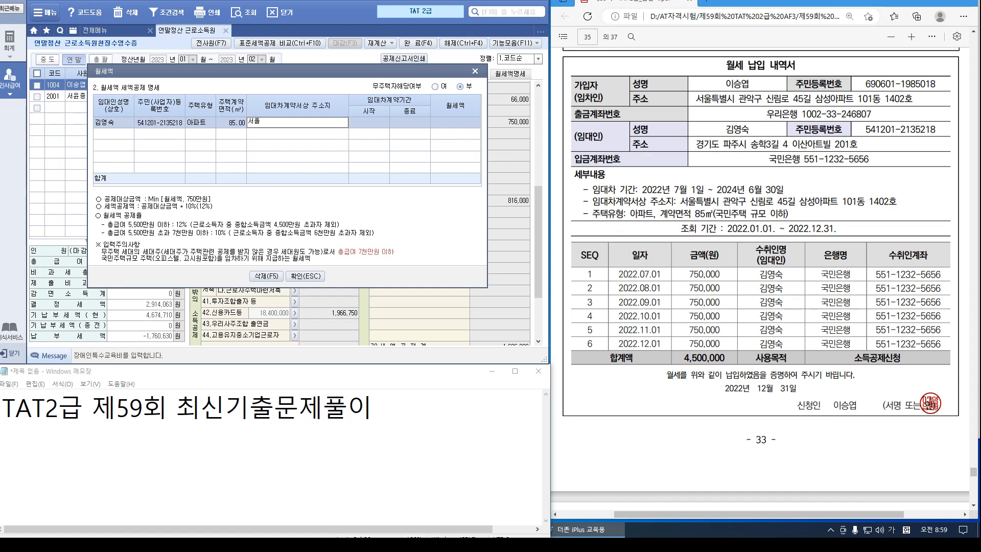
# Fill in the lease address, 2022-07-01 to 2024-06-30 term and 4,500,000 rent, then apply
pyautogui.press('Return')
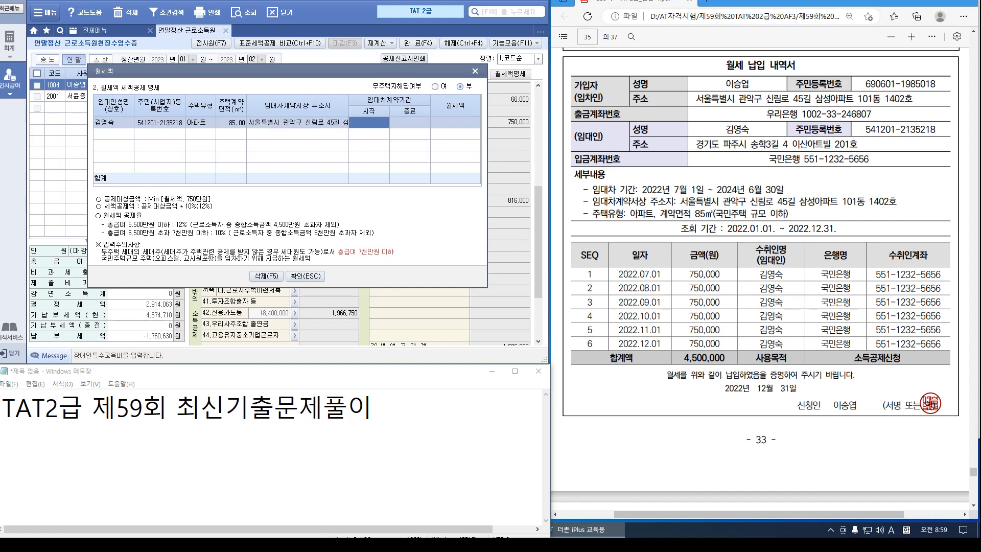
pyautogui.write('20220701')
pyautogui.press('Return')
pyautogui.write('2024-0')
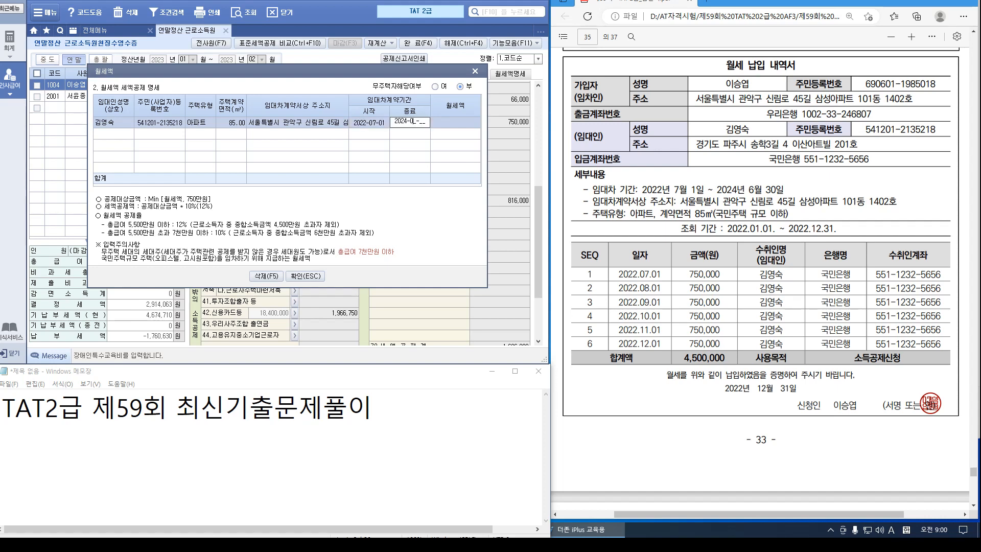
pyautogui.write('6-30')
pyautogui.press('Return')
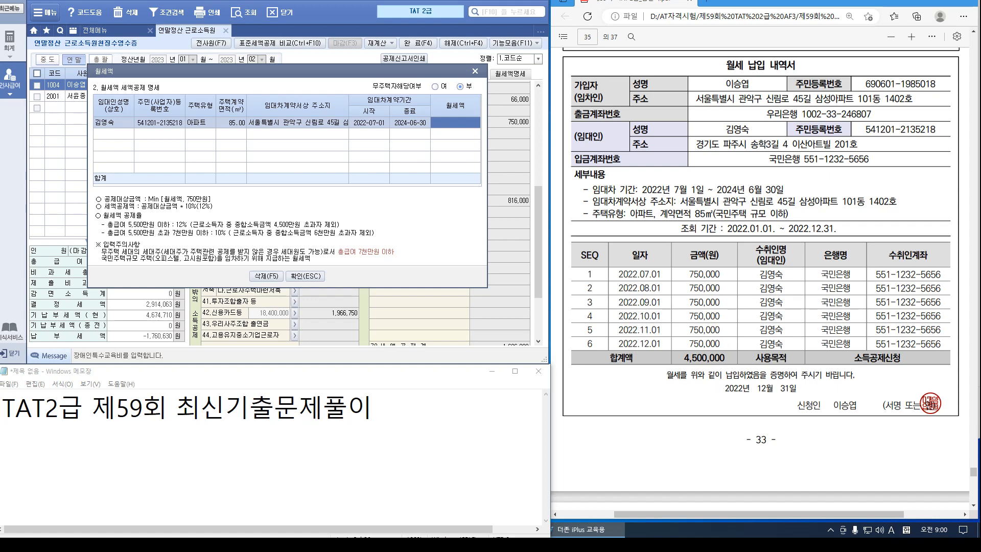
pyautogui.write('4500000')
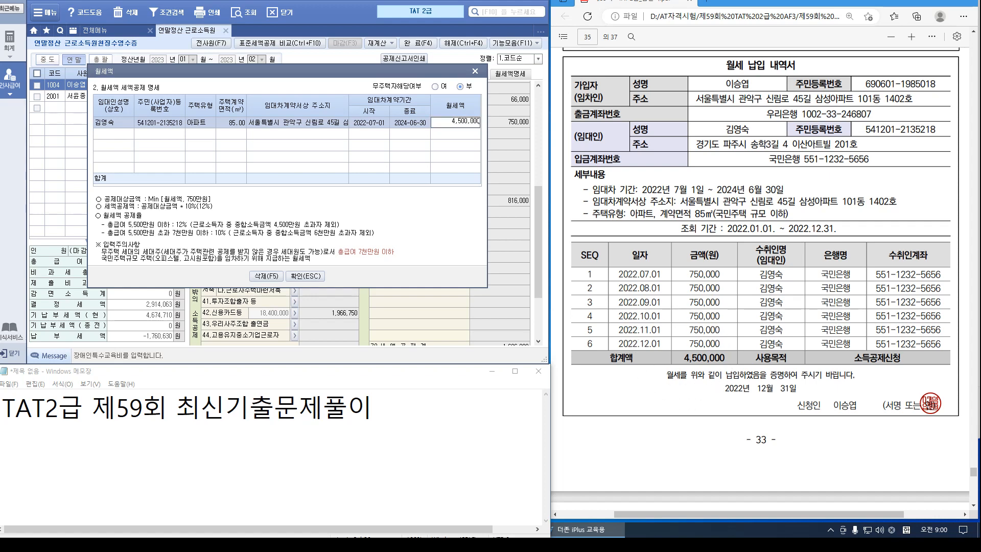
pyautogui.press('Return')
pyautogui.click(305, 276)
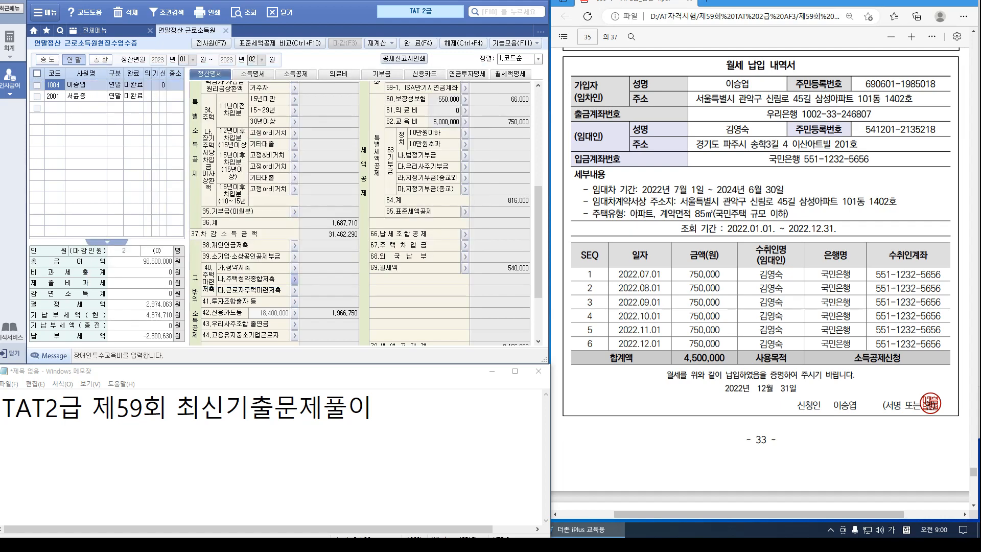
# Scroll the answer page and 정산명세 form to compare rows 42, 60, 62, 69, 74 and 81
pyautogui.scroll(-1, 761, 230)
pyautogui.scroll(-10, 761, 275)
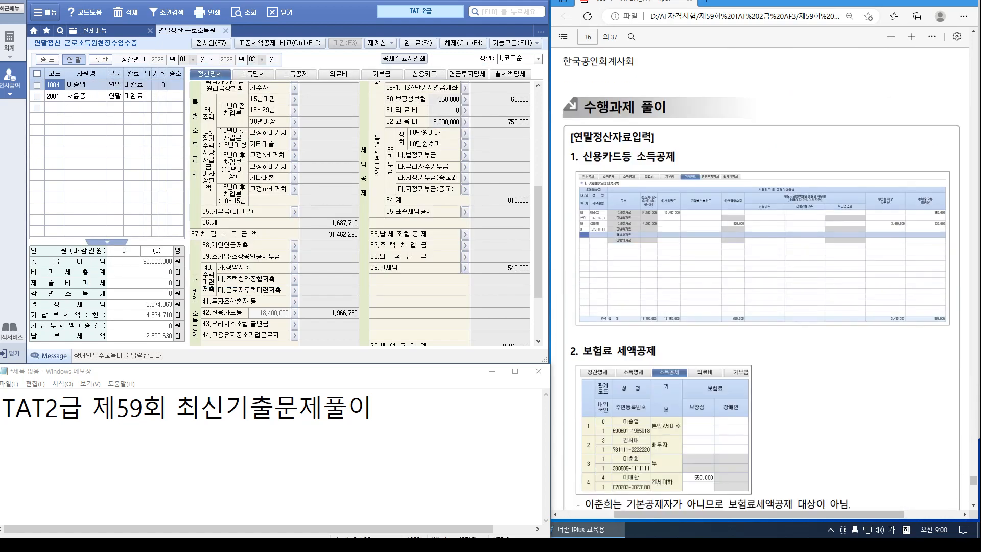
pyautogui.scroll(-15, 761, 275)
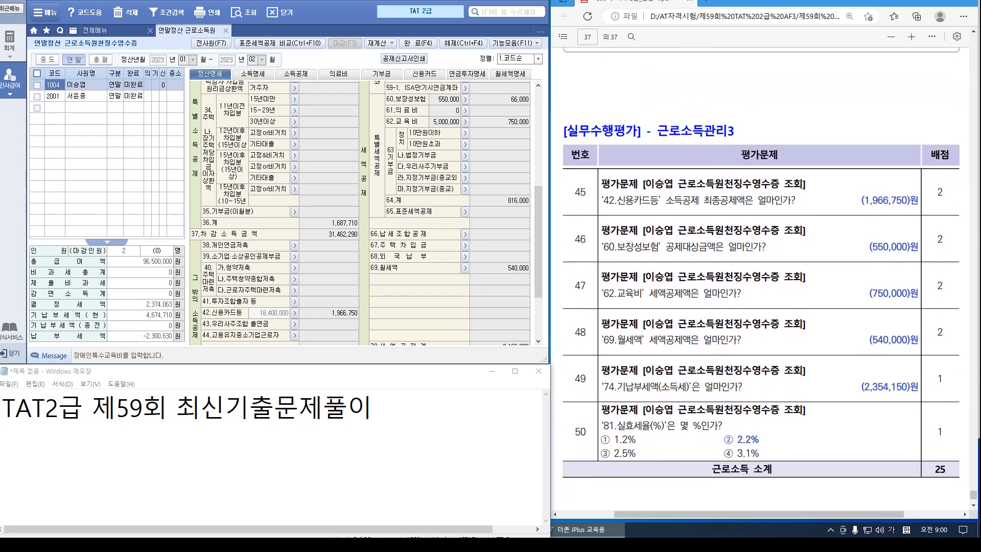
pyautogui.scroll(-2, 360, 204)
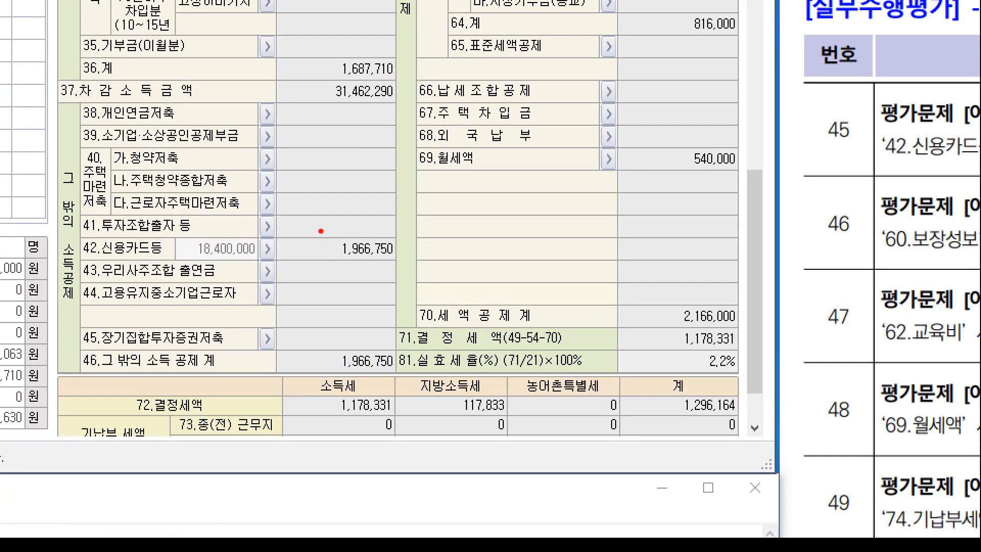
pyautogui.moveTo(319, 240); pyautogui.dragTo(369, 260)
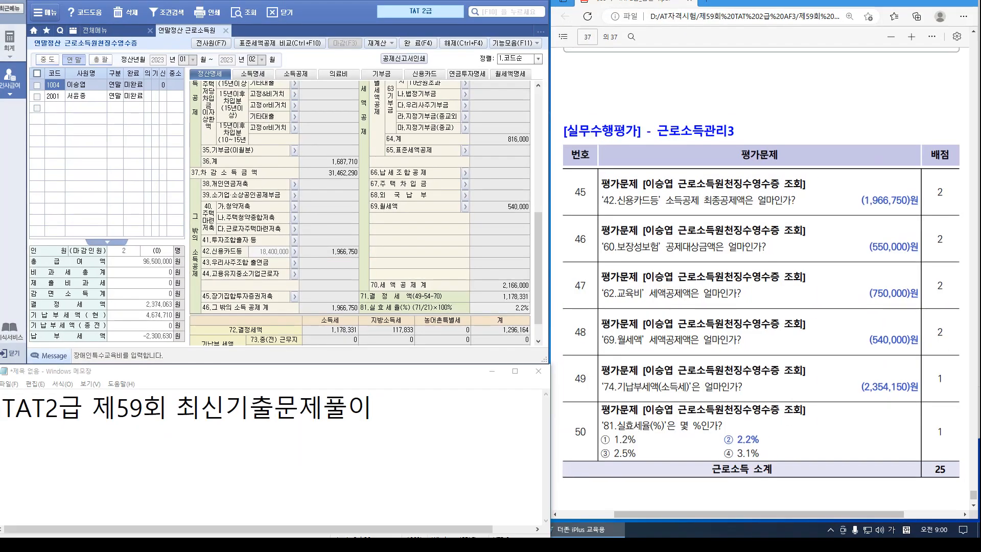
pyautogui.scroll(2, 360, 213)
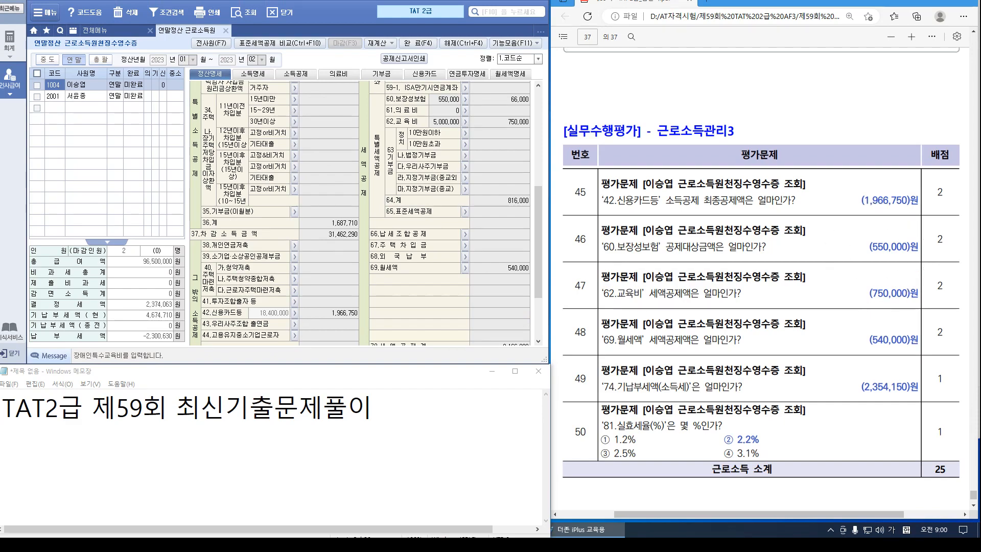
pyautogui.hotkey('ctrl', '1')
pyautogui.click(630, 232)
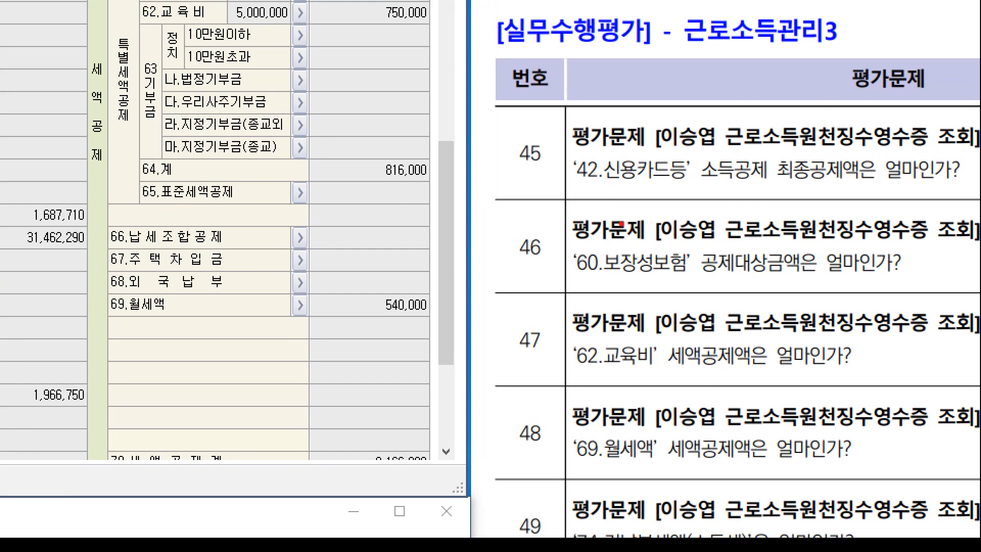
pyautogui.moveTo(683, 241); pyautogui.dragTo(819, 293)
pyautogui.press('Escape')
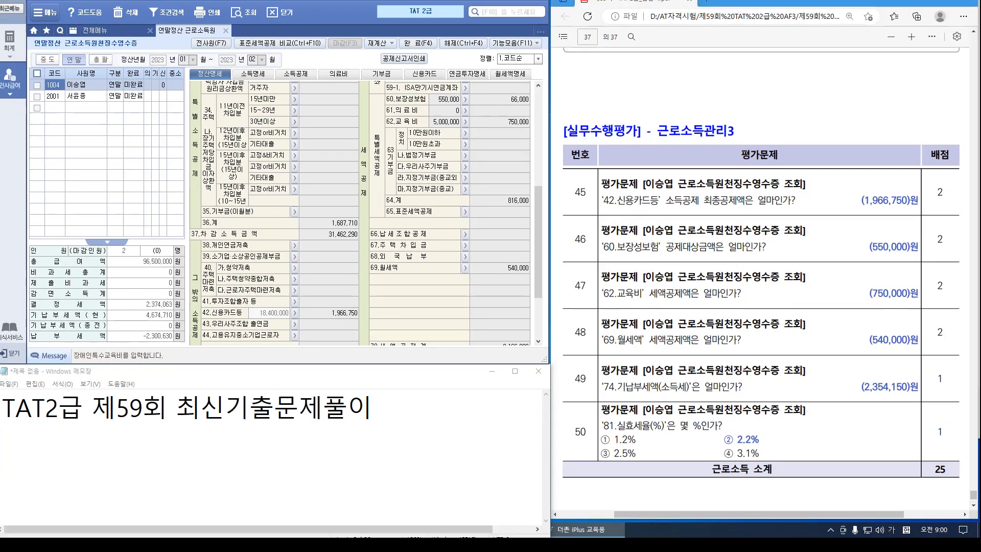
pyautogui.scroll(4, 365, 213)
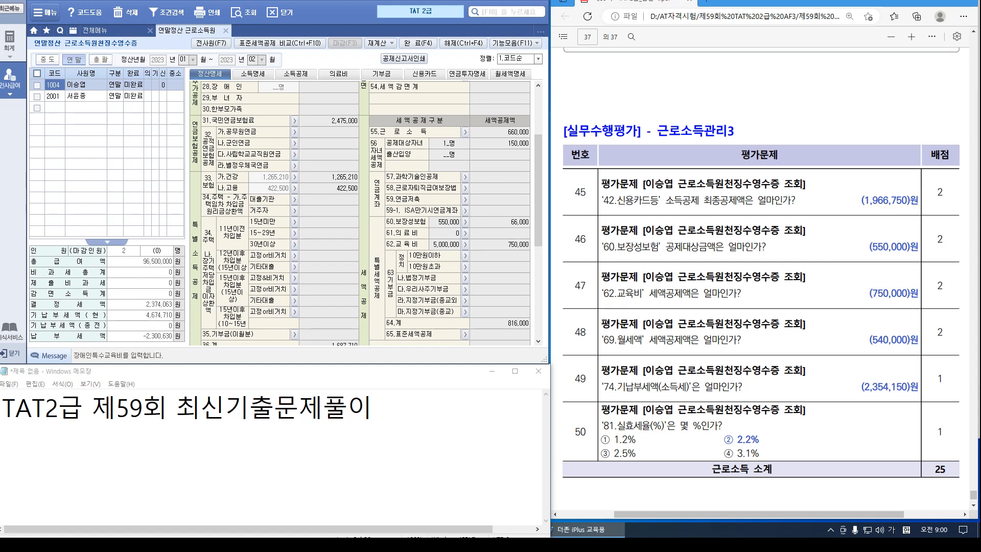
pyautogui.scroll(-4, 360, 212)
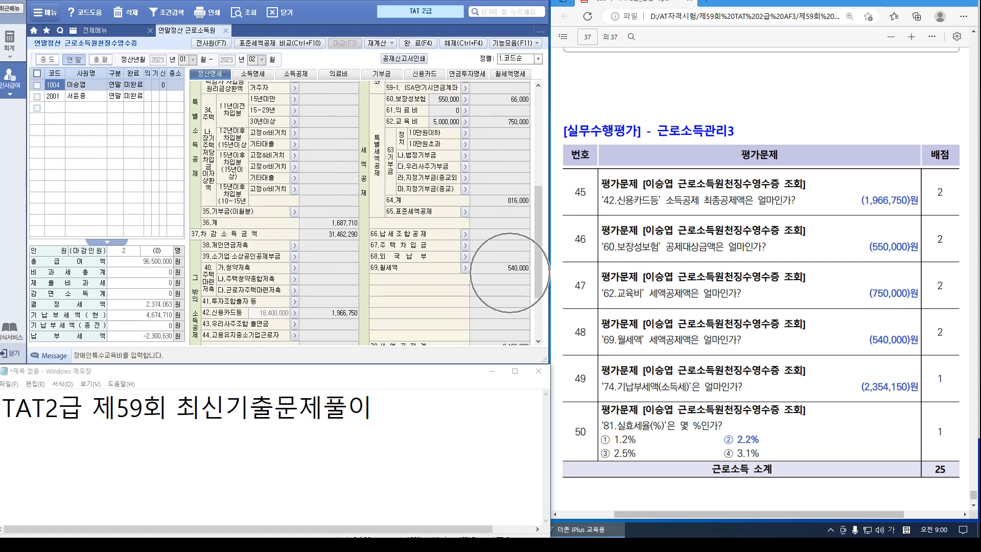
pyautogui.scroll(-2, 360, 212)
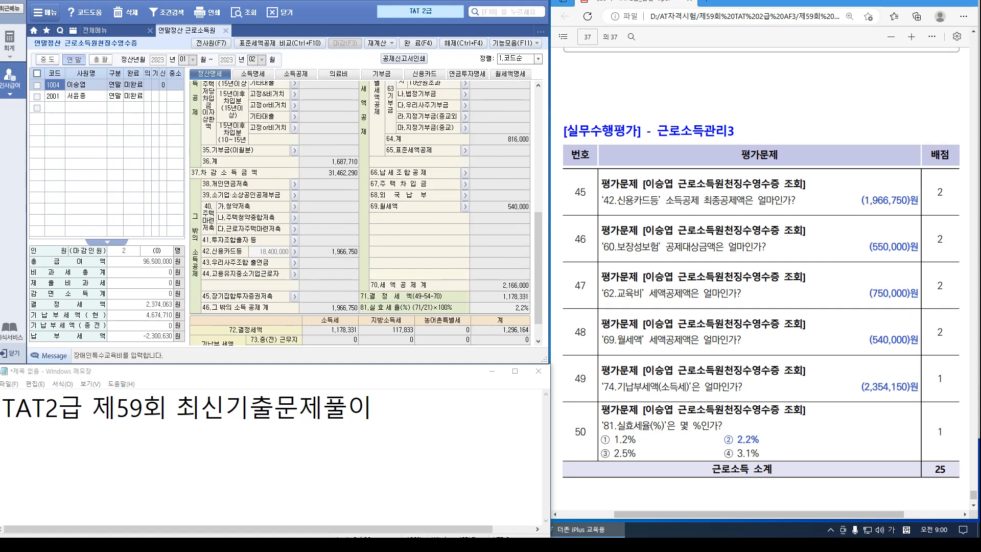
pyautogui.scroll(-1, 360, 212)
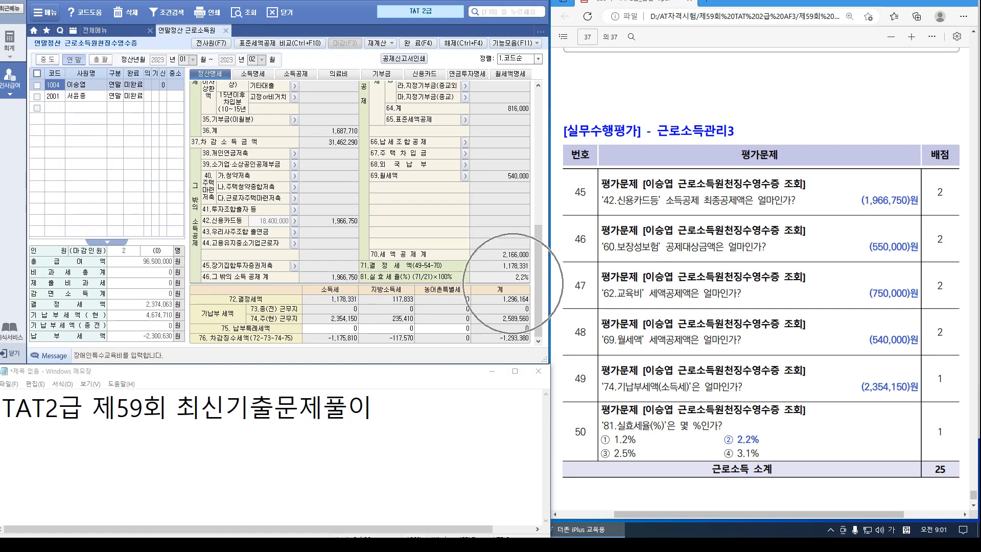
pyautogui.scroll(10, 513, 284)
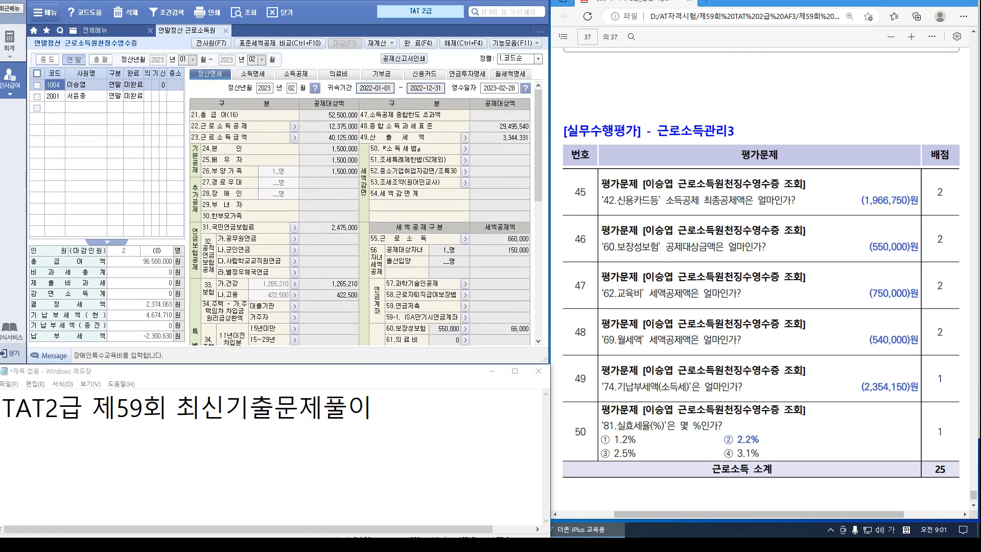
pyautogui.scroll(-10, 360, 208)
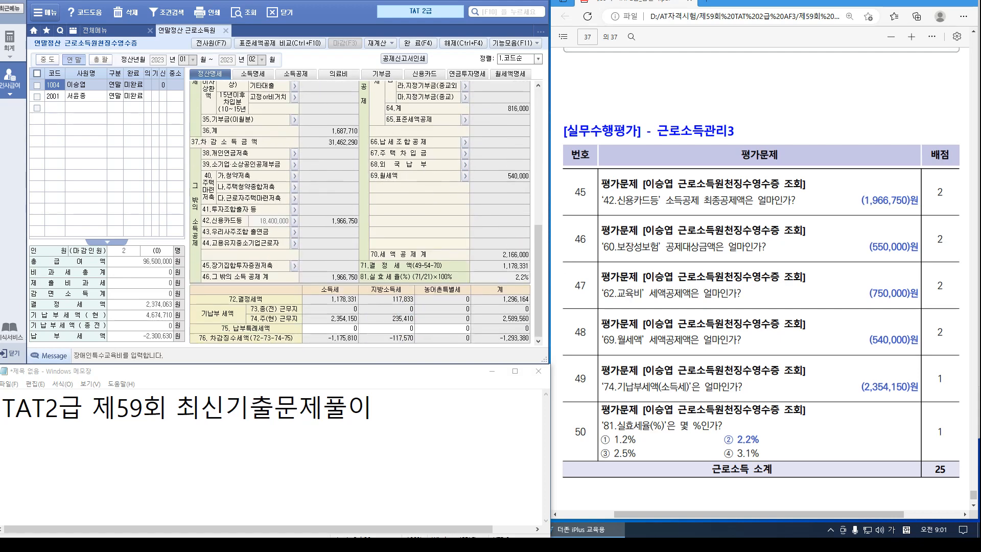